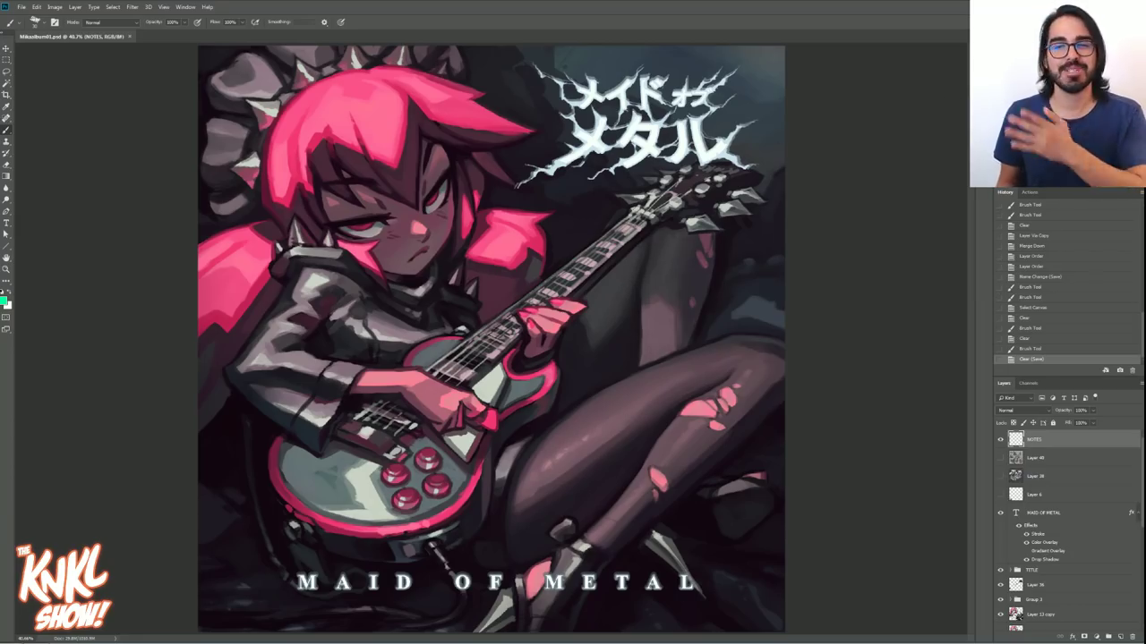
# - Hide the title, 0P, Layer 4 copy 4, colour and black Layer 8 layers to expose the dark sketch
pyautogui.moveTo(1000, 513); pyautogui.dragTo(998, 617)
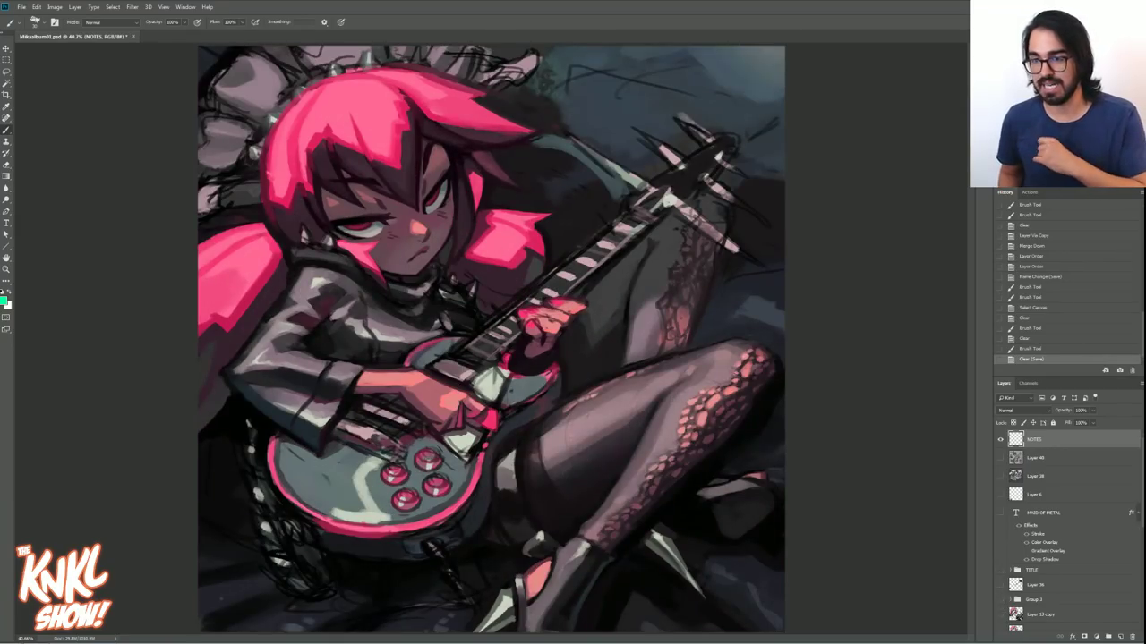
pyautogui.scroll(-3, 1065, 537)
pyautogui.click(999, 586)
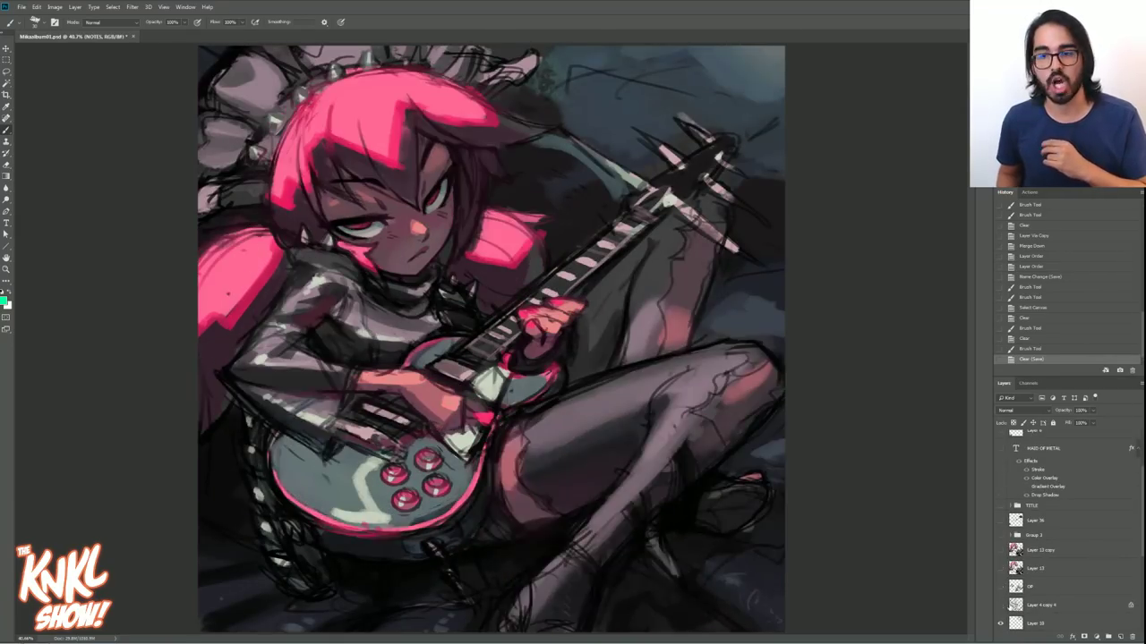
pyautogui.click(1000, 605)
pyautogui.scroll(-2, 1000, 582)
pyautogui.click(1000, 611)
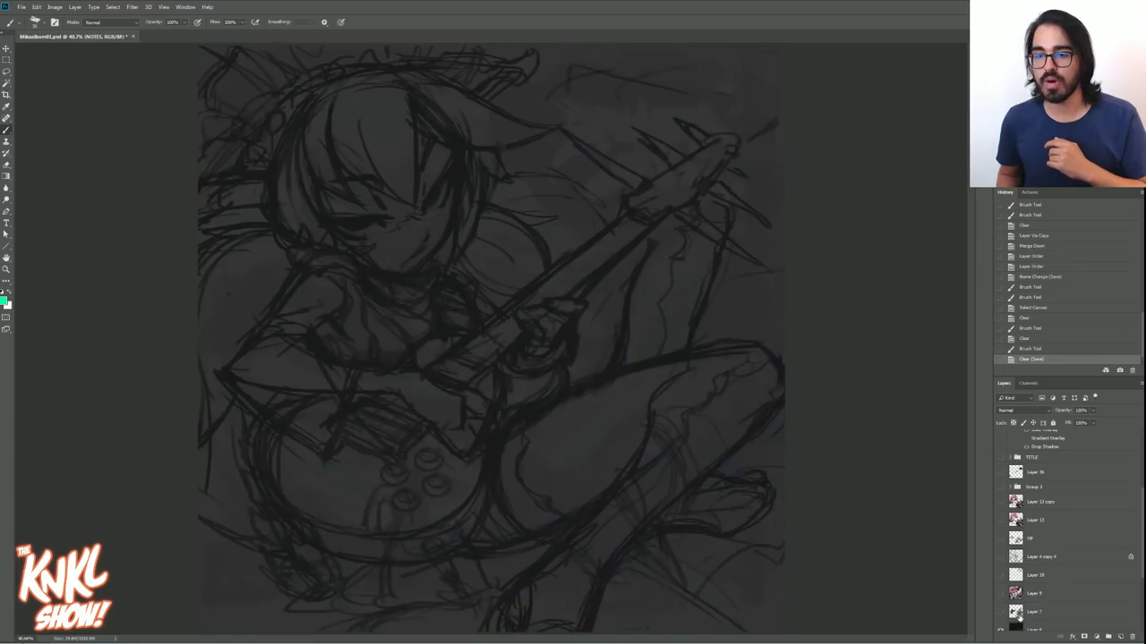
pyautogui.scroll(-2, 1003, 572)
pyautogui.click(1004, 562)
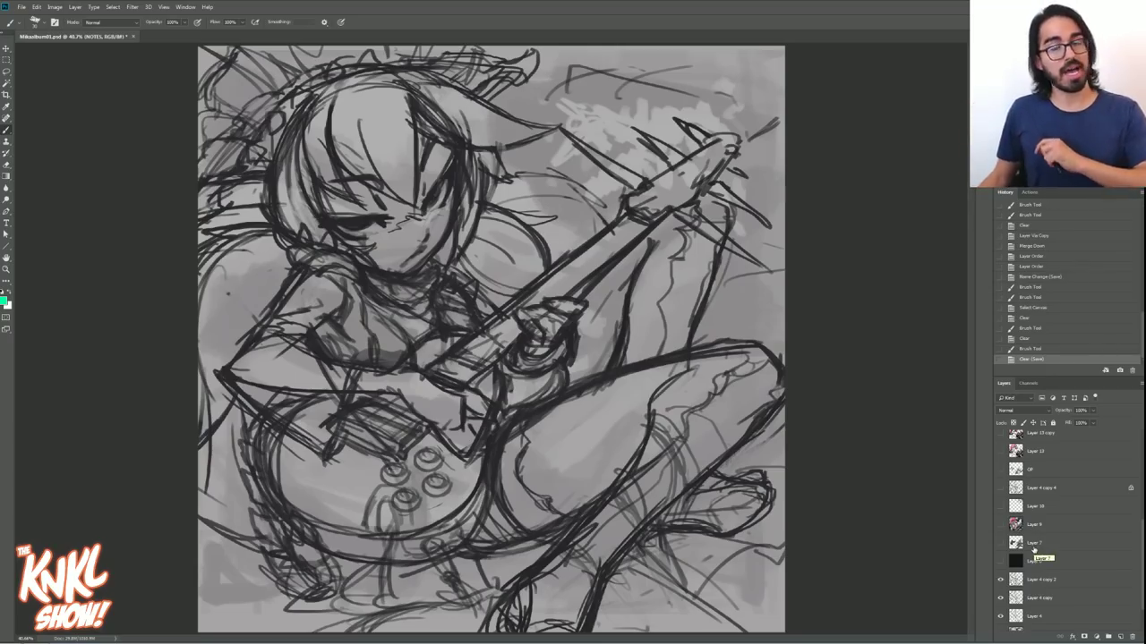
# - Restore the painted layers up to Layer 16 and the MAID OF METAL title, then show the grey block-in Layer 38
pyautogui.moveTo(998, 542); pyautogui.dragTo(1000, 459)
pyautogui.scroll(2, 999, 501)
pyautogui.moveTo(999, 525); pyautogui.dragTo(1000, 466)
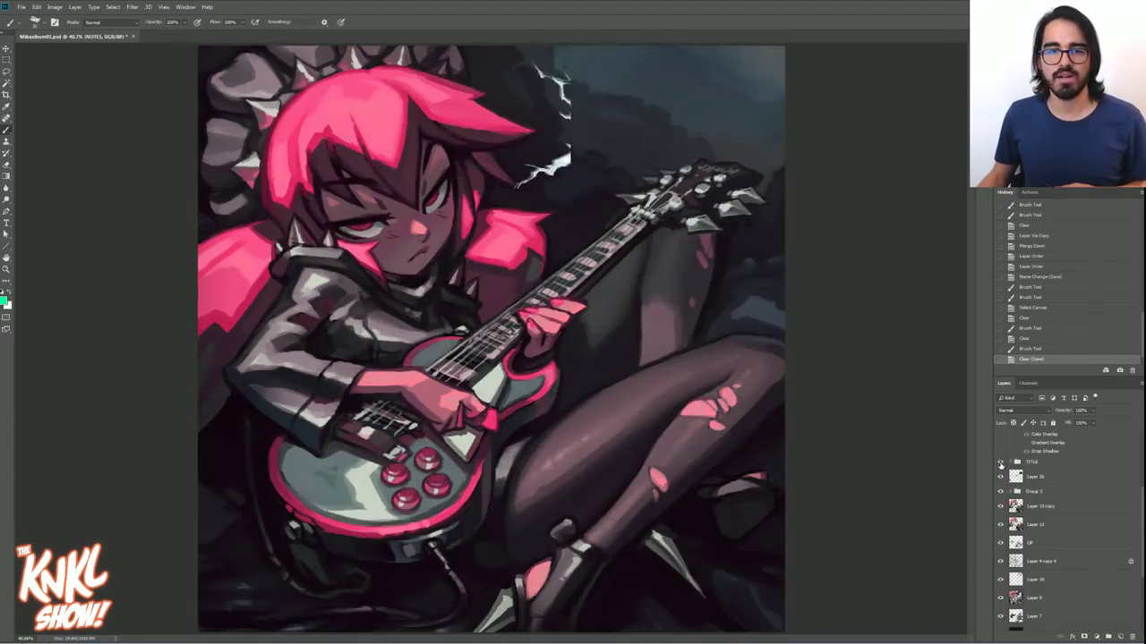
pyautogui.scroll(2, 1000, 466)
pyautogui.click(1000, 460)
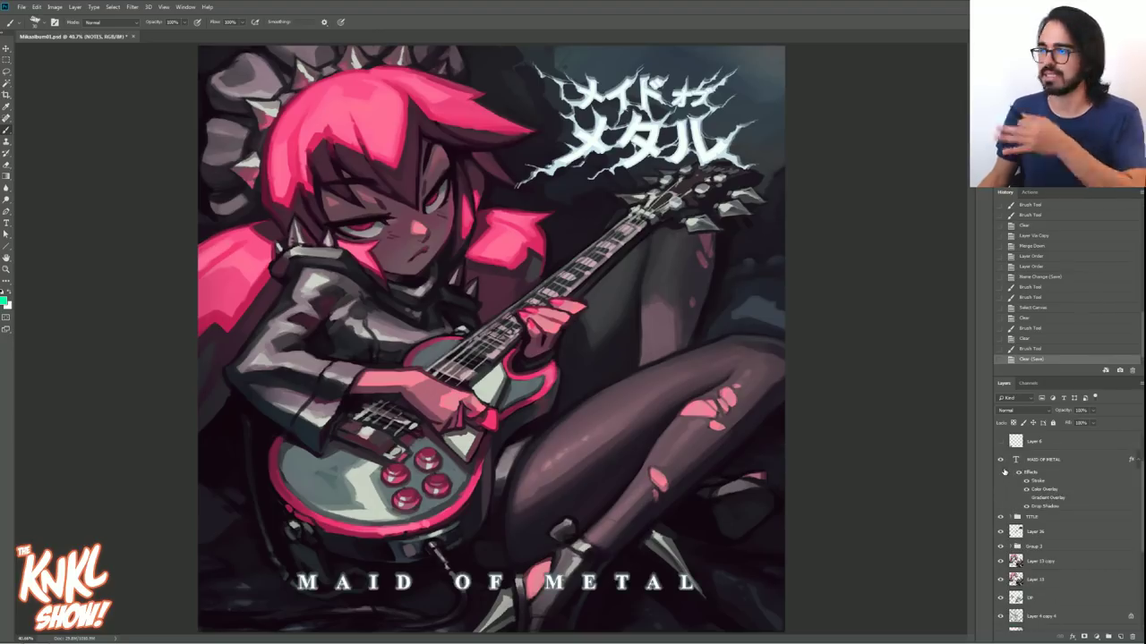
pyautogui.scroll(3, 1016, 488)
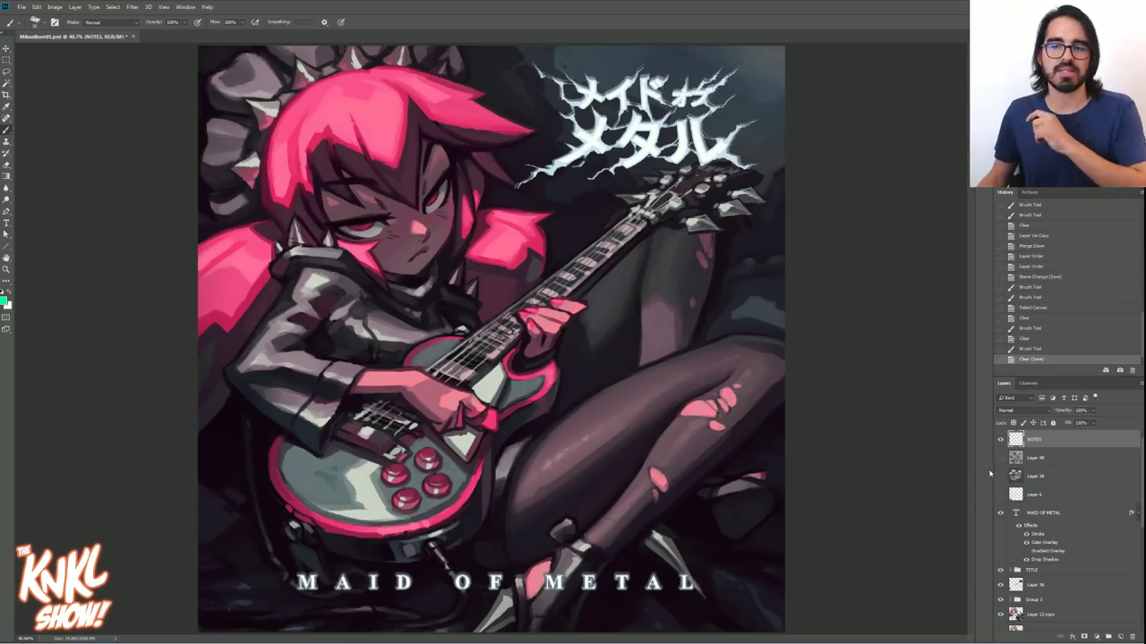
pyautogui.click(1000, 477)
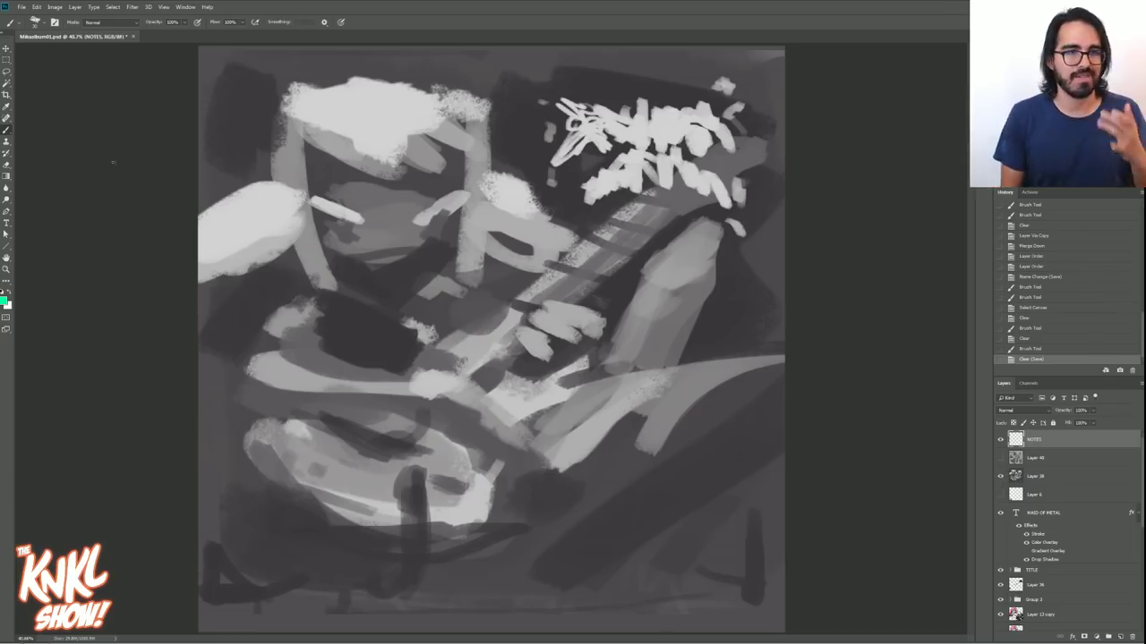
# - Scribble and delete a quick cyan note, then swap the Layer 38 block-in for the Layer 40 thumbnail sheet
pyautogui.moveTo(309, 224)
pyautogui.mouseDown()
pyautogui.moveTo(455, 226)
pyautogui.moveTo(320, 210)
pyautogui.moveTo(401, 279)
pyautogui.moveTo(283, 153)
pyautogui.moveTo(285, 231)
pyautogui.mouseUp()
pyautogui.press('Delete')
pyautogui.press('Delete')
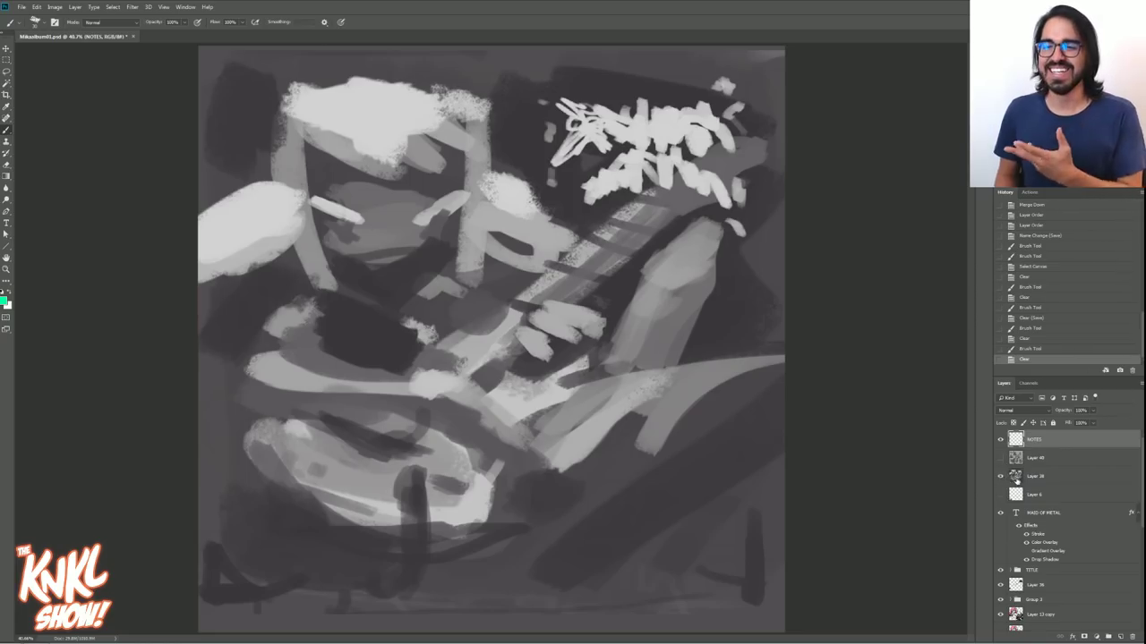
pyautogui.click(1002, 476)
pyautogui.click(1002, 475)
pyautogui.click(1001, 458)
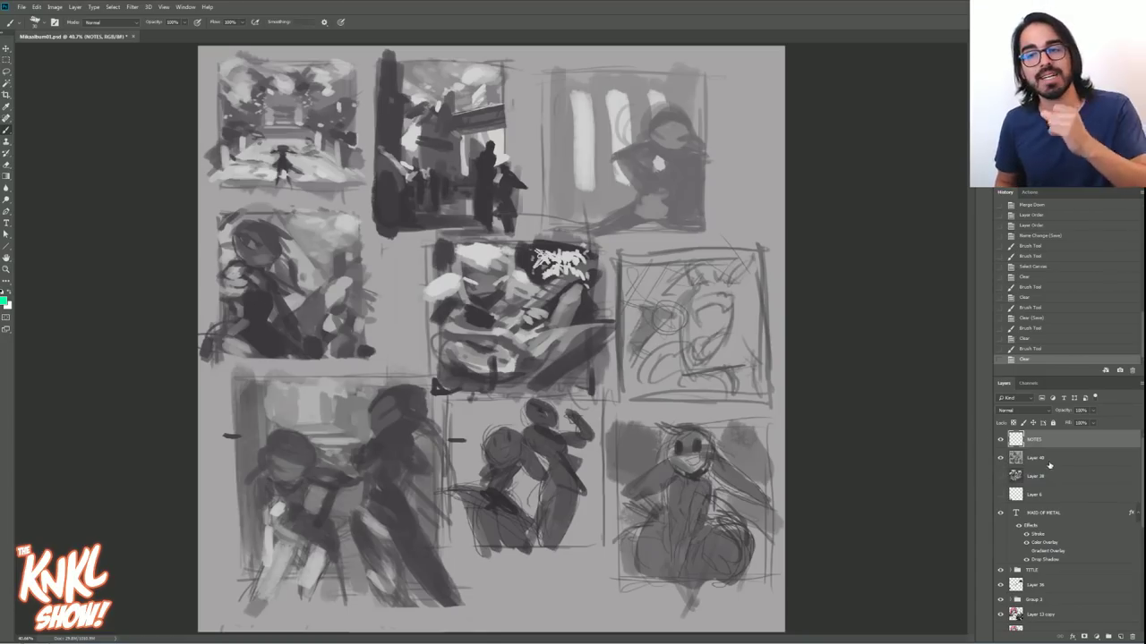
# - Box the left-middle and top-middle thumbnails in cyan on Layer 40, then revert the accidental erase in History
pyautogui.click(1046, 462)
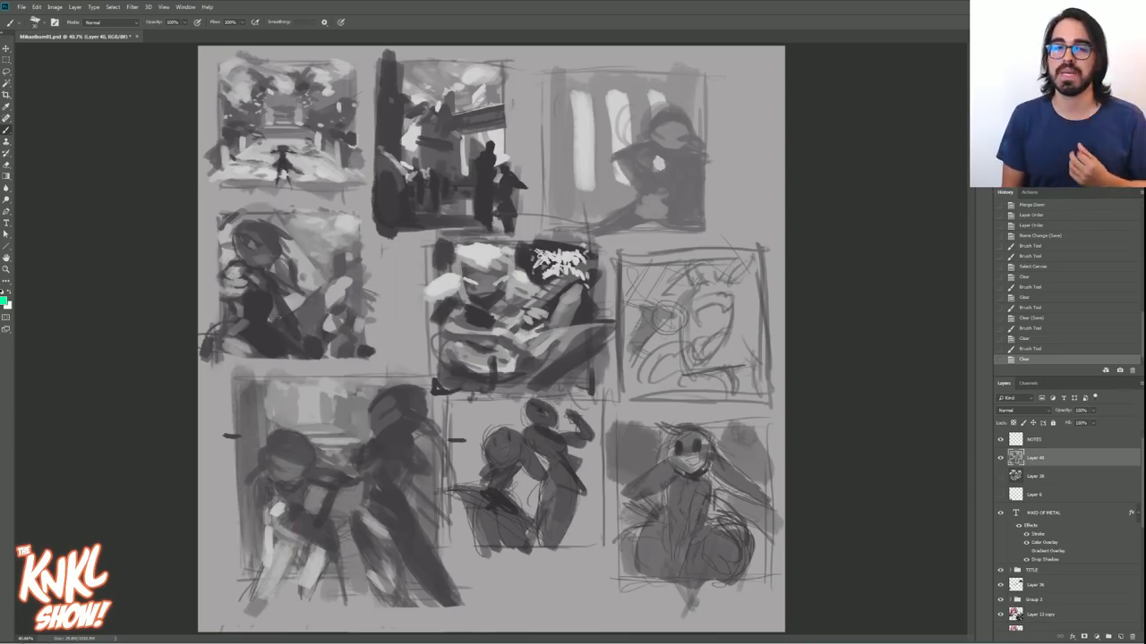
pyautogui.moveTo(224, 358); pyautogui.dragTo(385, 354)
pyautogui.moveTo(367, 351)
pyautogui.mouseDown()
pyautogui.moveTo(362, 286)
pyautogui.moveTo(367, 208)
pyautogui.moveTo(204, 202)
pyautogui.moveTo(204, 349)
pyautogui.mouseUp()
pyautogui.moveTo(378, 235)
pyautogui.mouseDown()
pyautogui.moveTo(502, 229)
pyautogui.moveTo(515, 162)
pyautogui.moveTo(486, 141)
pyautogui.moveTo(473, 177)
pyautogui.moveTo(490, 229)
pyautogui.moveTo(490, 185)
pyautogui.mouseUp()
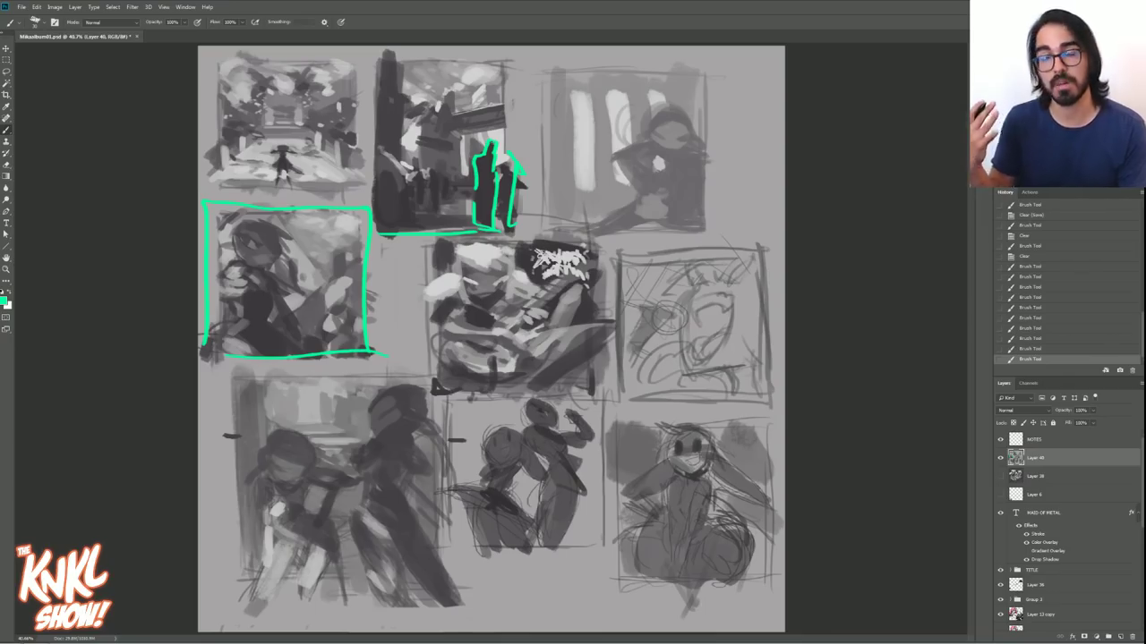
pyautogui.press('Delete')
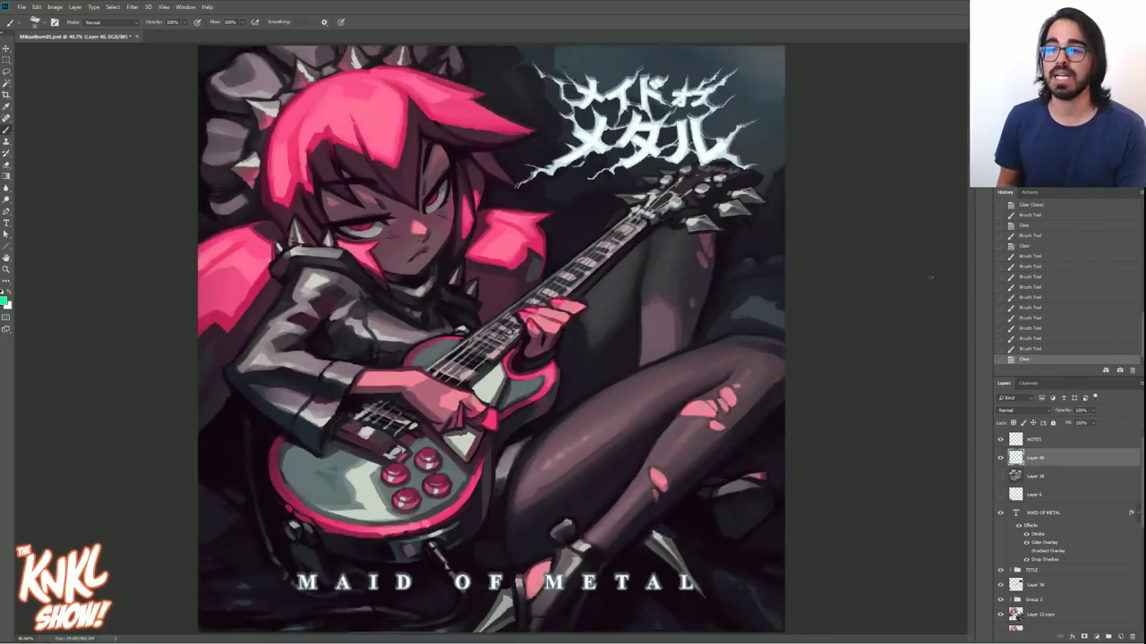
pyautogui.click(1033, 348)
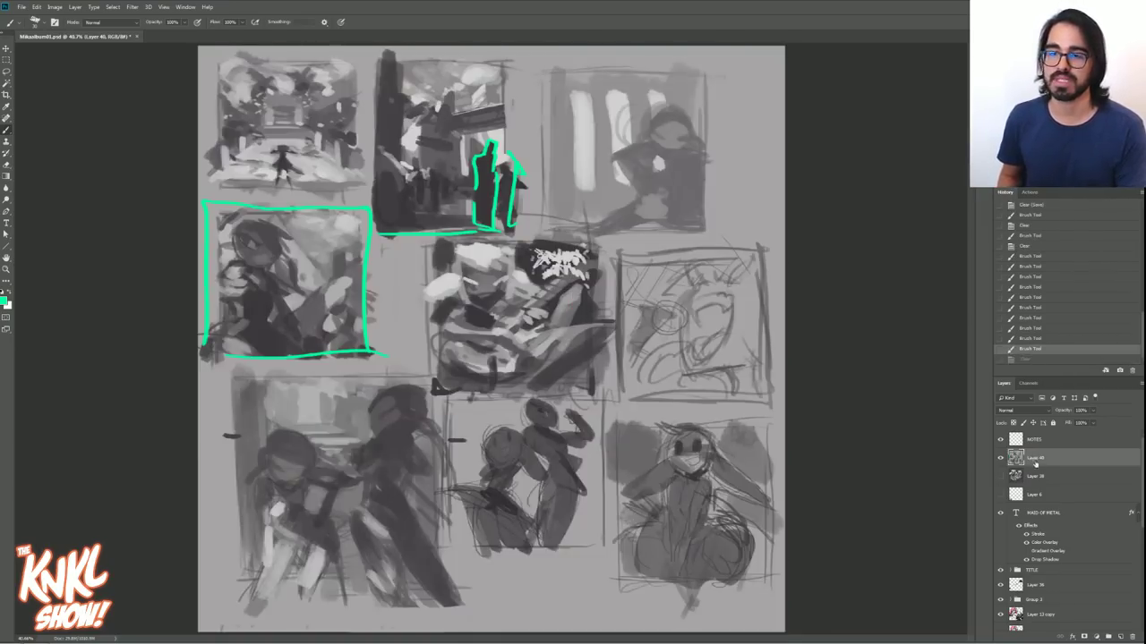
pyautogui.click(1038, 327)
pyautogui.click(1026, 246)
# - On the NOTES layer, bracket the centre thumbnail, clear the brackets, and trace the lower-left figure
pyautogui.click(1060, 444)
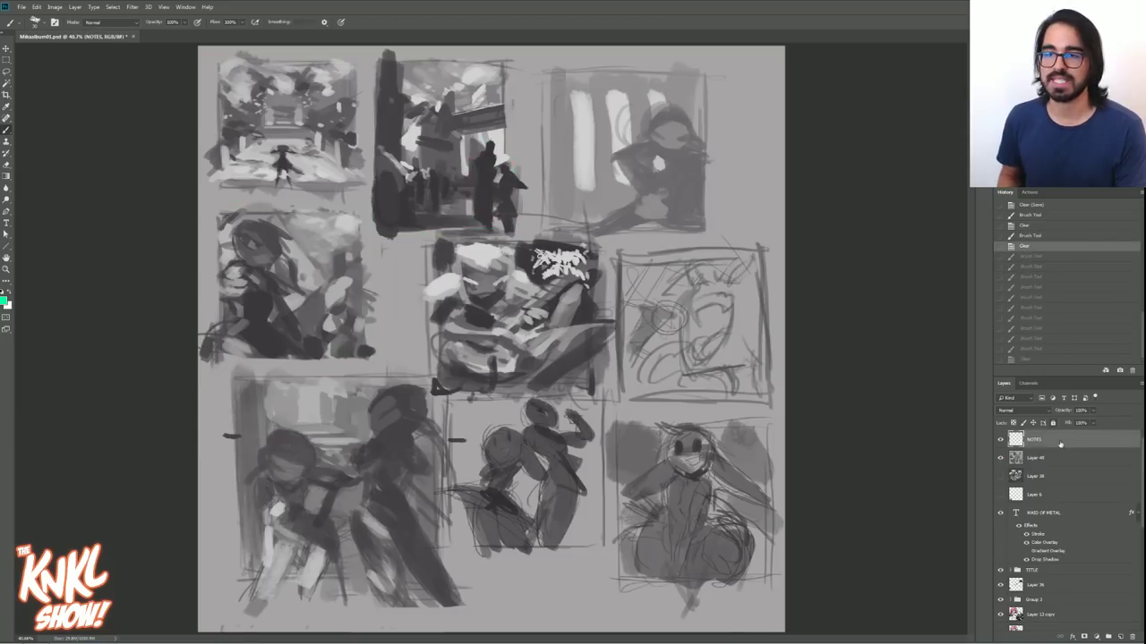
pyautogui.moveTo(576, 319); pyautogui.dragTo(616, 318)
pyautogui.moveTo(591, 281)
pyautogui.mouseDown()
pyautogui.moveTo(575, 319)
pyautogui.moveTo(591, 279)
pyautogui.moveTo(598, 292)
pyautogui.mouseUp()
pyautogui.moveTo(441, 242); pyautogui.dragTo(427, 265)
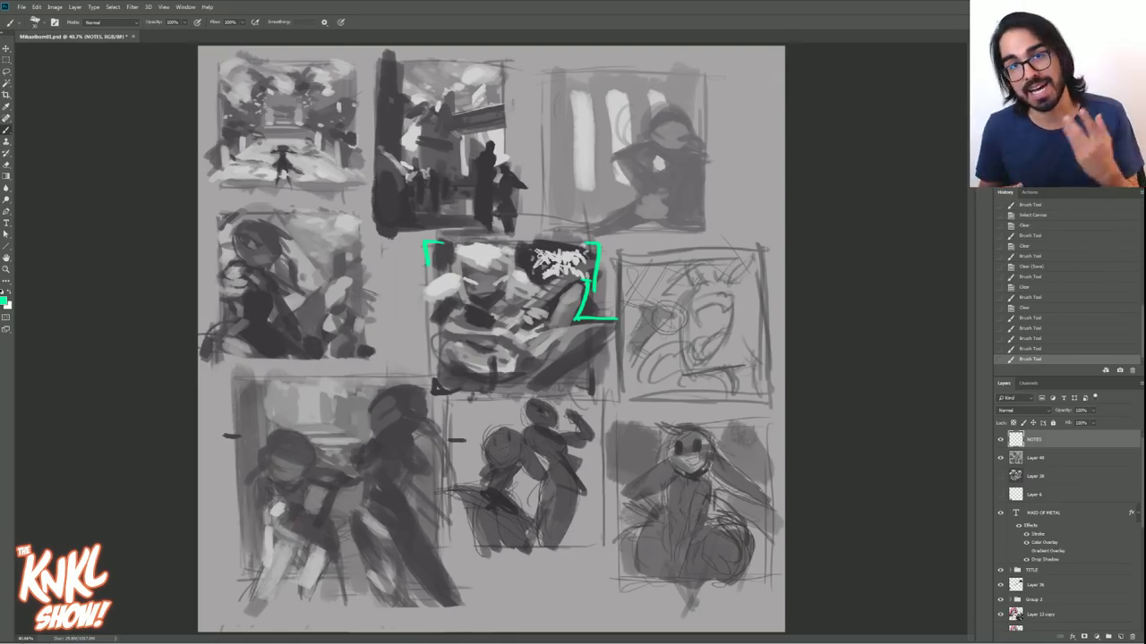
pyautogui.moveTo(431, 379); pyautogui.dragTo(445, 391)
pyautogui.moveTo(596, 371); pyautogui.dragTo(586, 392)
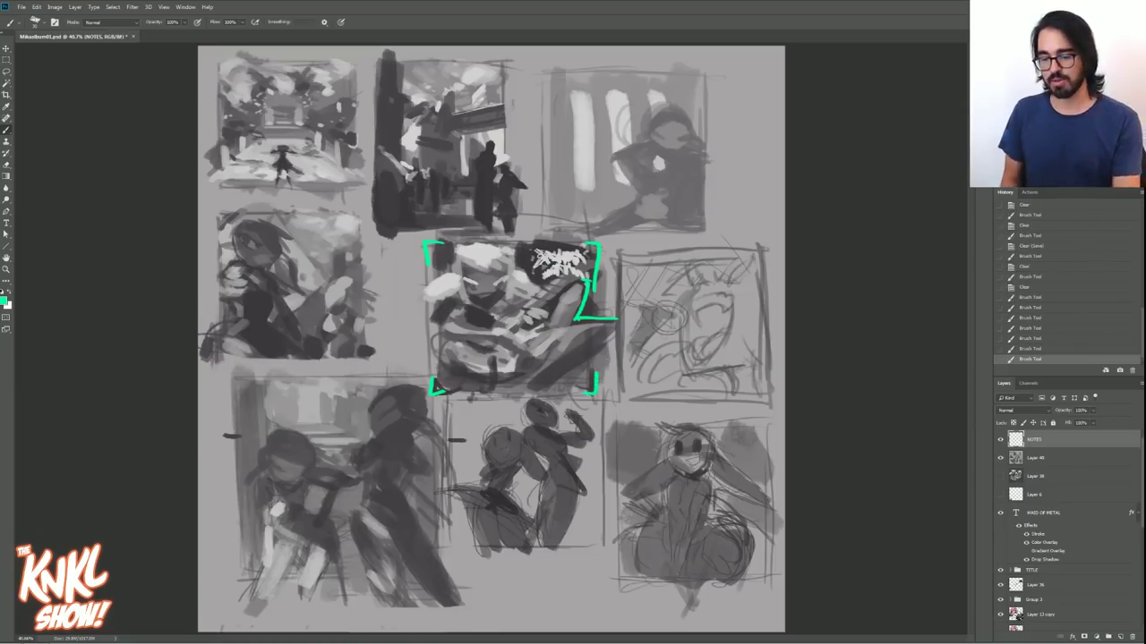
pyautogui.press('Delete')
pyautogui.moveTo(457, 588)
pyautogui.mouseDown()
pyautogui.moveTo(409, 489)
pyautogui.moveTo(428, 413)
pyautogui.moveTo(369, 408)
pyautogui.moveTo(365, 437)
pyautogui.mouseUp()
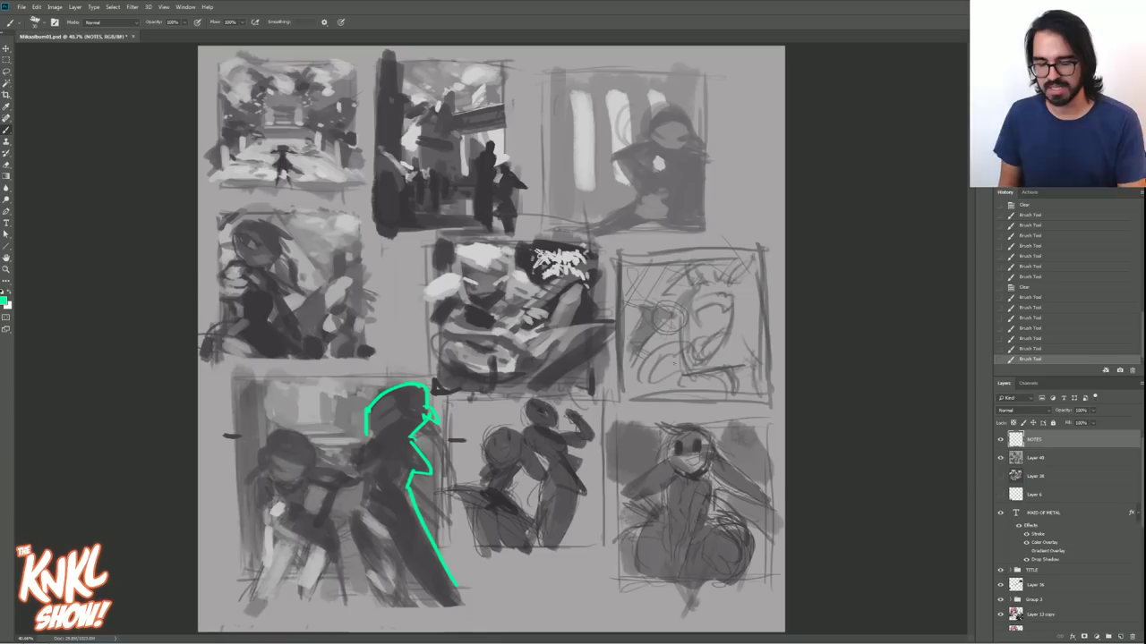
# - Finish and clear the lower-left figure outline, then write CONTRAST in cyan over the top thumbnails
pyautogui.moveTo(351, 479)
pyautogui.mouseDown()
pyautogui.moveTo(313, 468)
pyautogui.moveTo(306, 435)
pyautogui.moveTo(262, 431)
pyautogui.moveTo(241, 491)
pyautogui.mouseUp()
pyautogui.press('Delete')
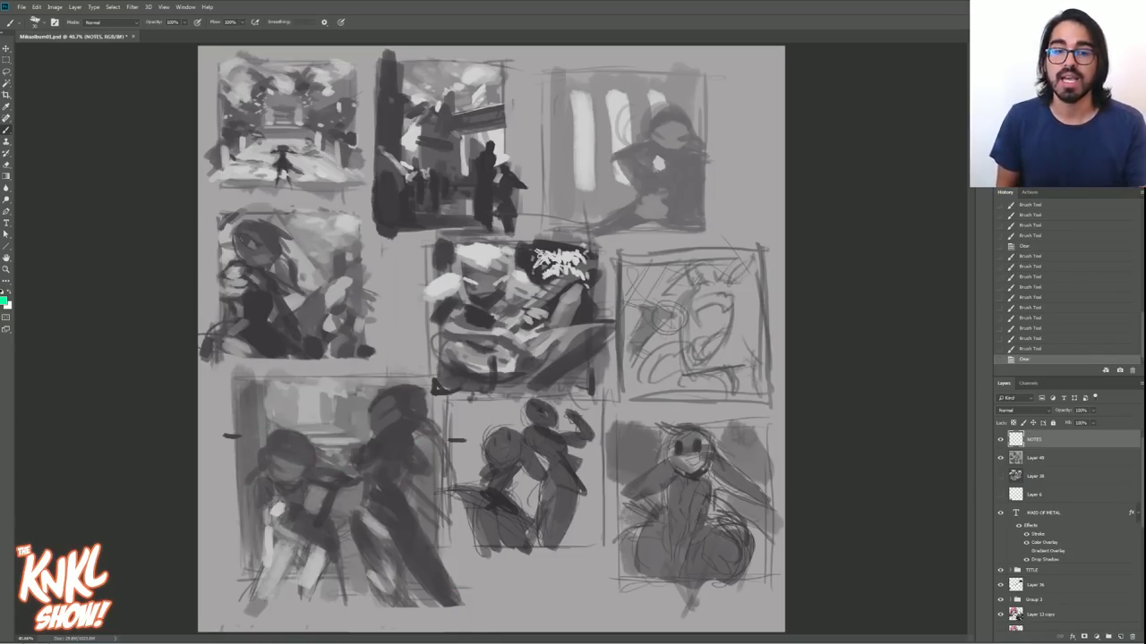
pyautogui.moveTo(384, 219)
pyautogui.mouseDown()
pyautogui.moveTo(349, 253)
pyautogui.moveTo(376, 262)
pyautogui.mouseUp()
pyautogui.moveTo(401, 229)
pyautogui.mouseDown()
pyautogui.moveTo(448, 218)
pyautogui.moveTo(458, 243)
pyautogui.mouseUp()
pyautogui.moveTo(450, 221); pyautogui.dragTo(480, 213)
pyautogui.moveTo(480, 229)
pyautogui.mouseDown()
pyautogui.moveTo(481, 242)
pyautogui.moveTo(504, 234)
pyautogui.moveTo(525, 204)
pyautogui.mouseUp()
pyautogui.moveTo(525, 204); pyautogui.dragTo(542, 240)
pyautogui.moveTo(571, 215); pyautogui.dragTo(605, 209)
pyautogui.moveTo(587, 213); pyautogui.dragTo(585, 240)
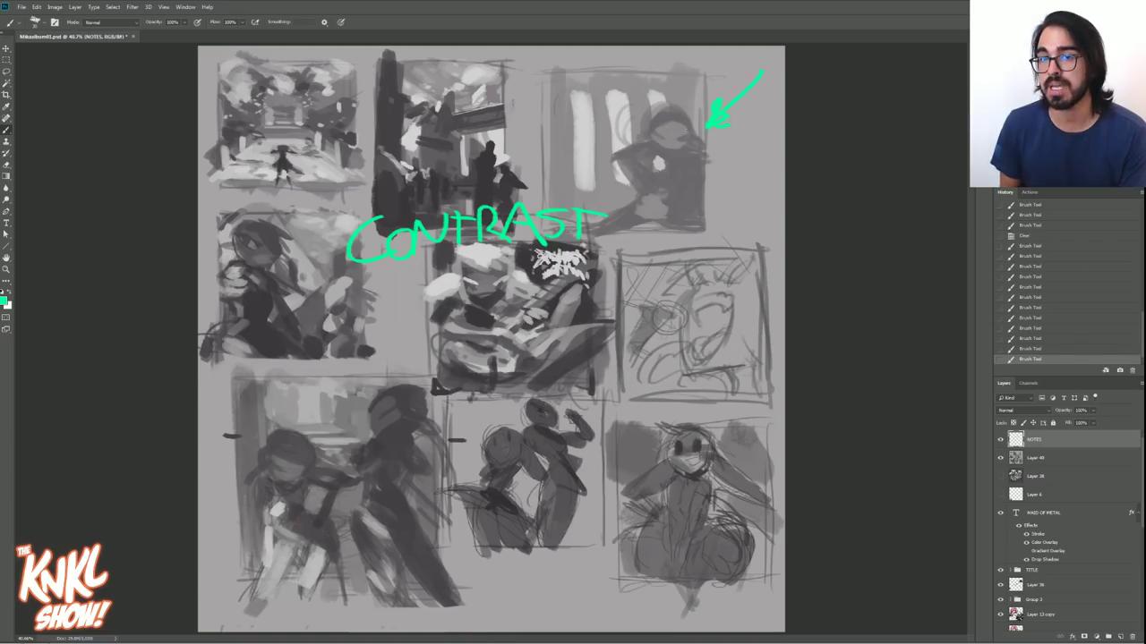
# - Outline the top-right figure's head, clear it, then circle the centre thumbnail's mask, hand and head and clear
pyautogui.moveTo(704, 134)
pyautogui.mouseDown()
pyautogui.moveTo(653, 115)
pyautogui.moveTo(643, 139)
pyautogui.moveTo(620, 145)
pyautogui.moveTo(634, 194)
pyautogui.moveTo(609, 219)
pyautogui.mouseUp()
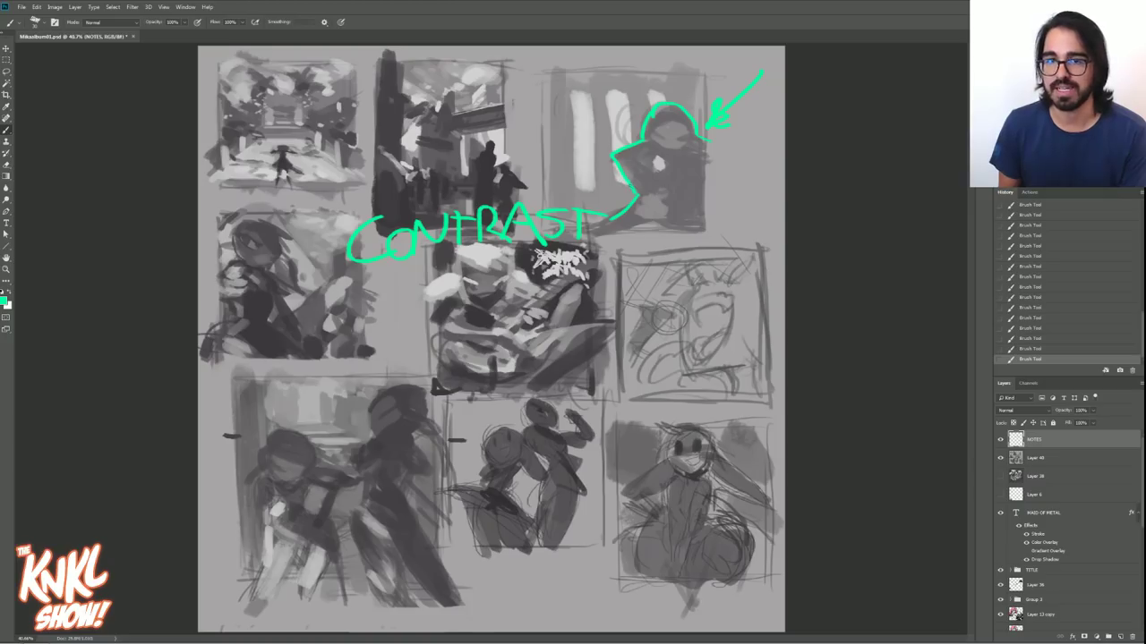
pyautogui.moveTo(612, 134)
pyautogui.mouseDown()
pyautogui.moveTo(621, 183)
pyautogui.moveTo(626, 90)
pyautogui.moveTo(633, 129)
pyautogui.moveTo(666, 111)
pyautogui.moveTo(599, 174)
pyautogui.mouseUp()
pyautogui.press('Delete')
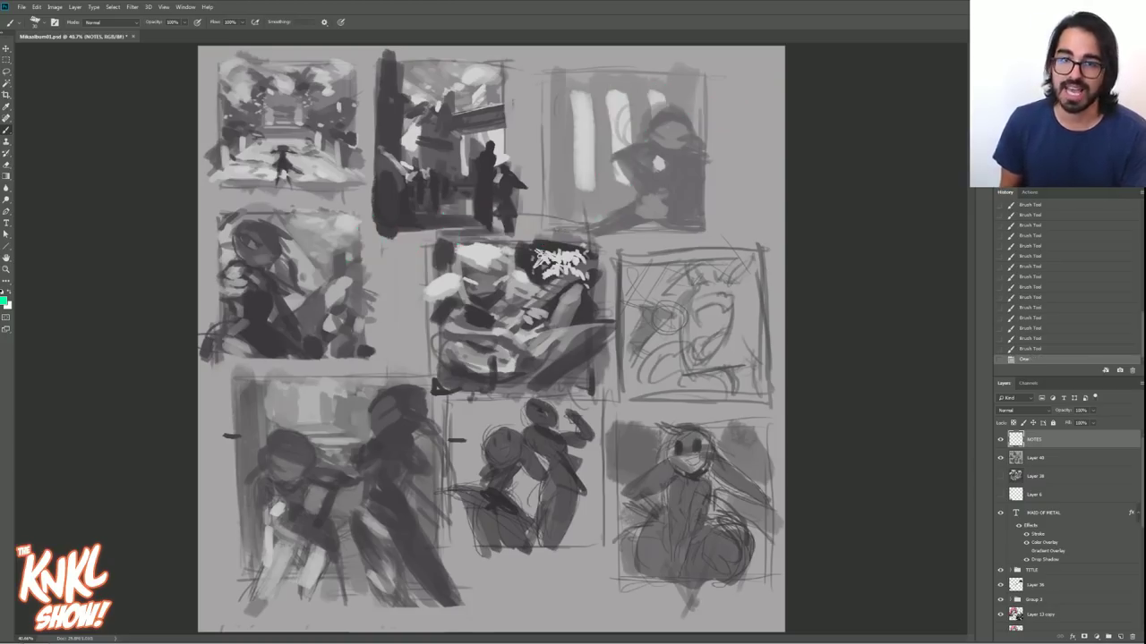
pyautogui.moveTo(542, 288)
pyautogui.mouseDown()
pyautogui.moveTo(515, 264)
pyautogui.moveTo(597, 248)
pyautogui.moveTo(541, 290)
pyautogui.mouseUp()
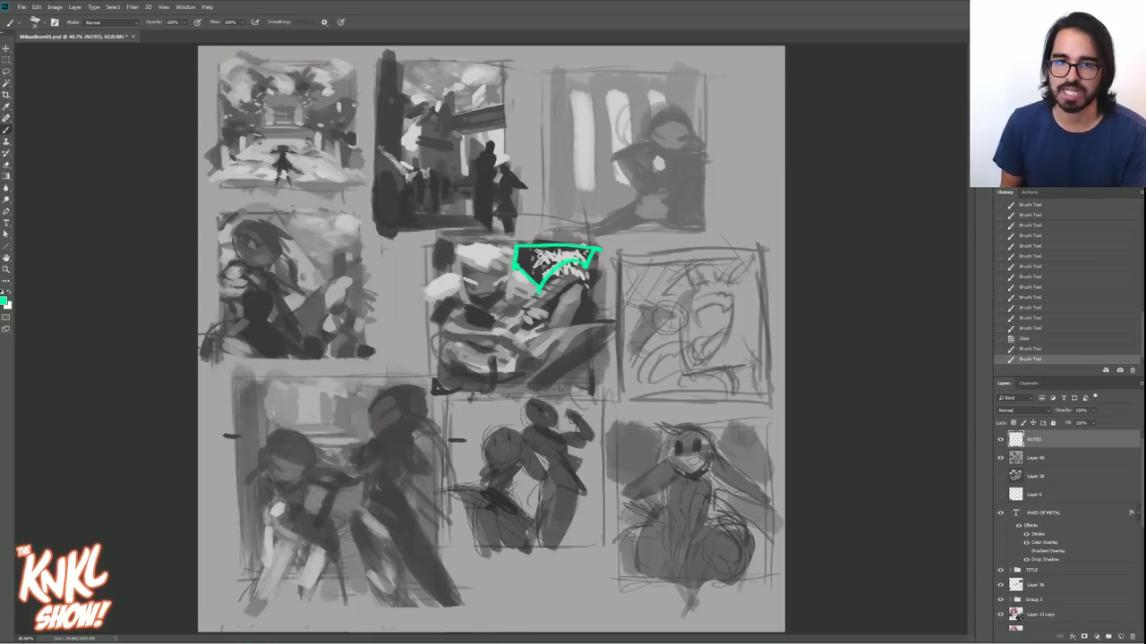
pyautogui.moveTo(495, 321)
pyautogui.mouseDown()
pyautogui.moveTo(463, 305)
pyautogui.moveTo(459, 328)
pyautogui.mouseUp()
pyautogui.moveTo(456, 238)
pyautogui.mouseDown()
pyautogui.moveTo(448, 277)
pyautogui.moveTo(435, 239)
pyautogui.moveTo(475, 213)
pyautogui.moveTo(474, 149)
pyautogui.moveTo(498, 177)
pyautogui.moveTo(492, 220)
pyautogui.mouseUp()
pyautogui.press('Delete')
# - Outline and clear the top-middle and top-right figures, then hide NOTES and the thumbnail sheet
pyautogui.moveTo(497, 197)
pyautogui.mouseDown()
pyautogui.moveTo(523, 184)
pyautogui.moveTo(513, 231)
pyautogui.mouseUp()
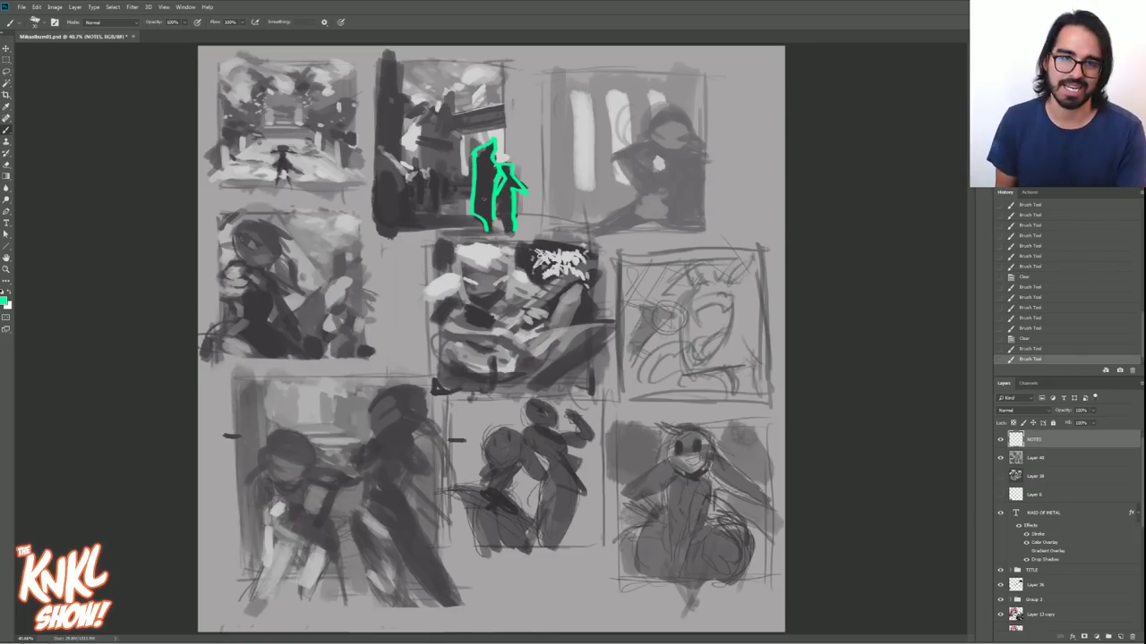
pyautogui.press('Delete')
pyautogui.moveTo(595, 224)
pyautogui.mouseDown()
pyautogui.moveTo(637, 201)
pyautogui.moveTo(612, 155)
pyautogui.moveTo(645, 130)
pyautogui.moveTo(691, 126)
pyautogui.moveTo(712, 161)
pyautogui.moveTo(706, 193)
pyautogui.mouseUp()
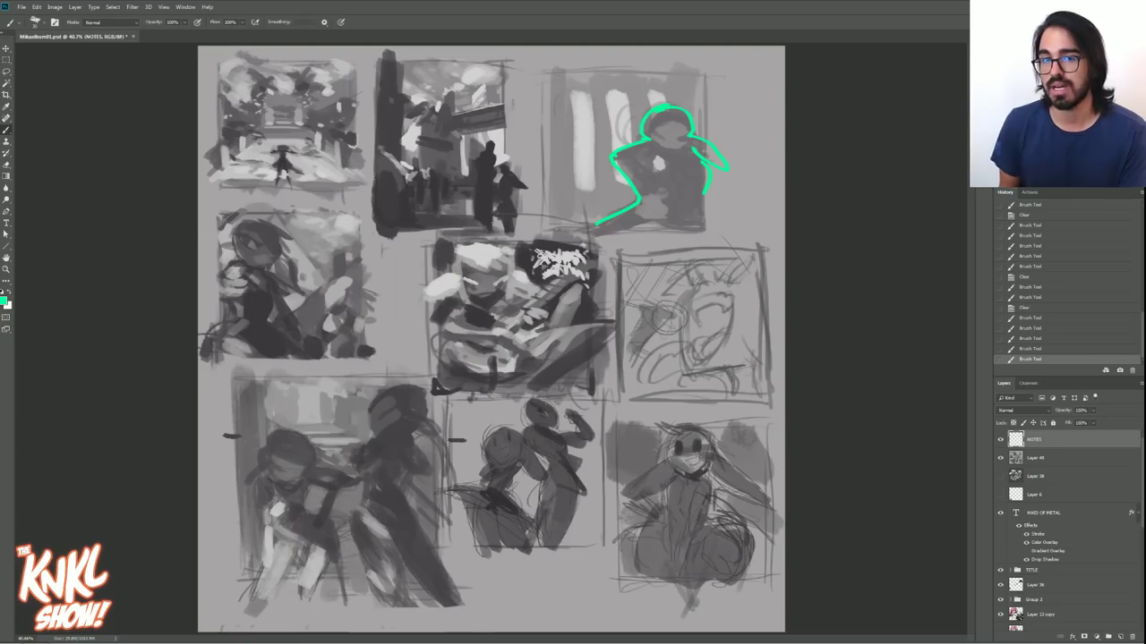
pyautogui.moveTo(625, 223)
pyautogui.mouseDown()
pyautogui.moveTo(710, 227)
pyautogui.moveTo(703, 188)
pyautogui.mouseUp()
pyautogui.press('Delete')
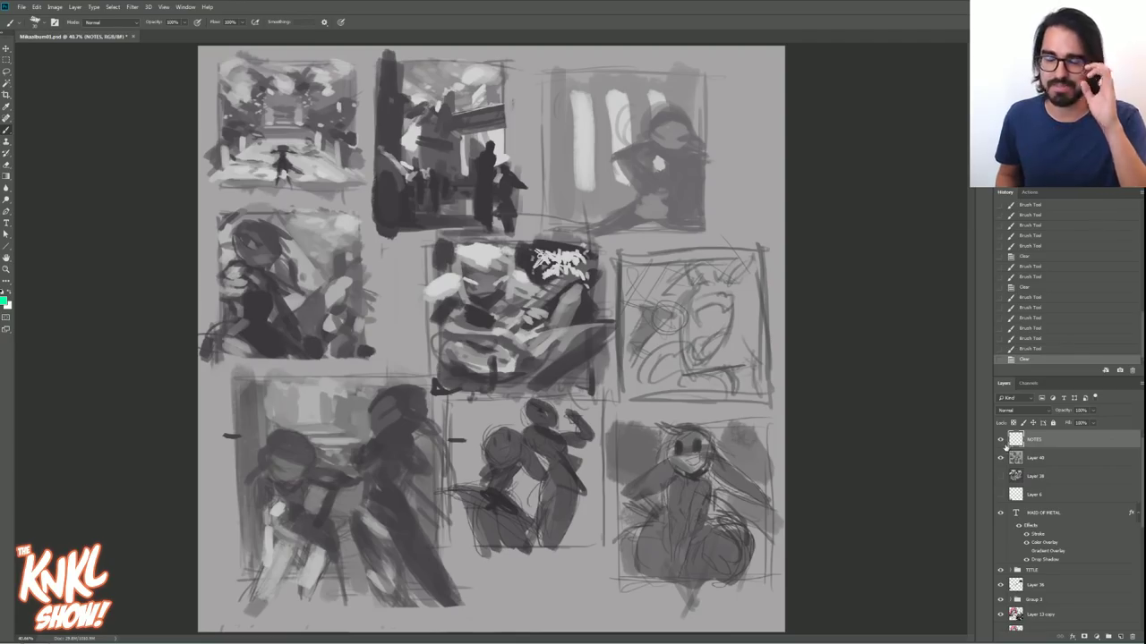
pyautogui.moveTo(1000, 440); pyautogui.dragTo(1000, 457)
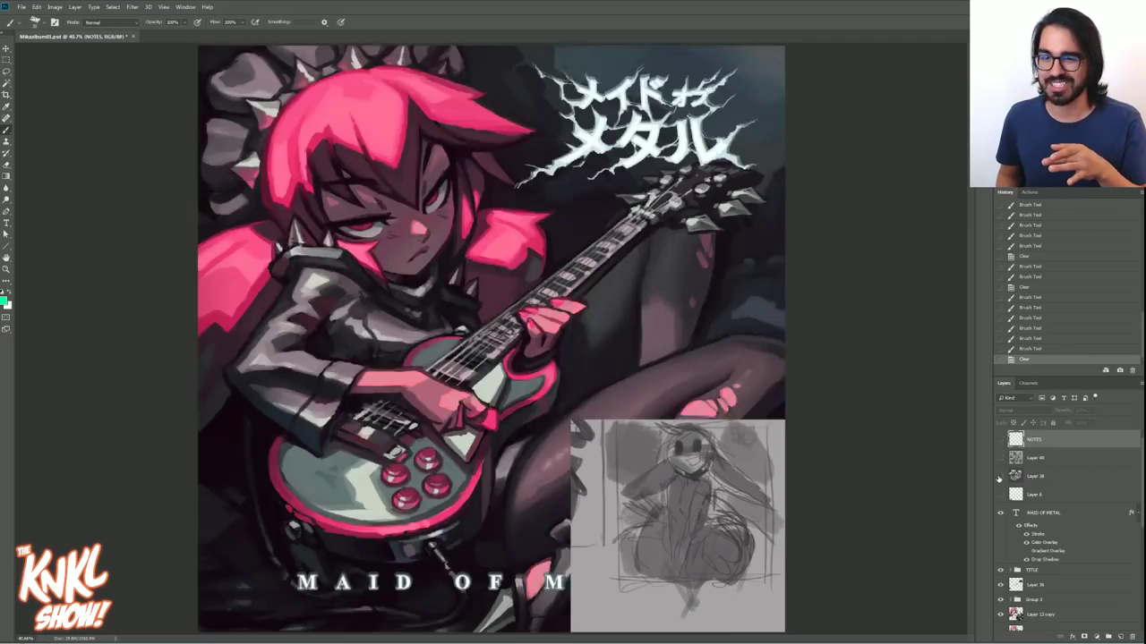
# - Toggle the grey block-in on and off, turn NOTES back on, and zoom the cover to 50%
pyautogui.click(1001, 476)
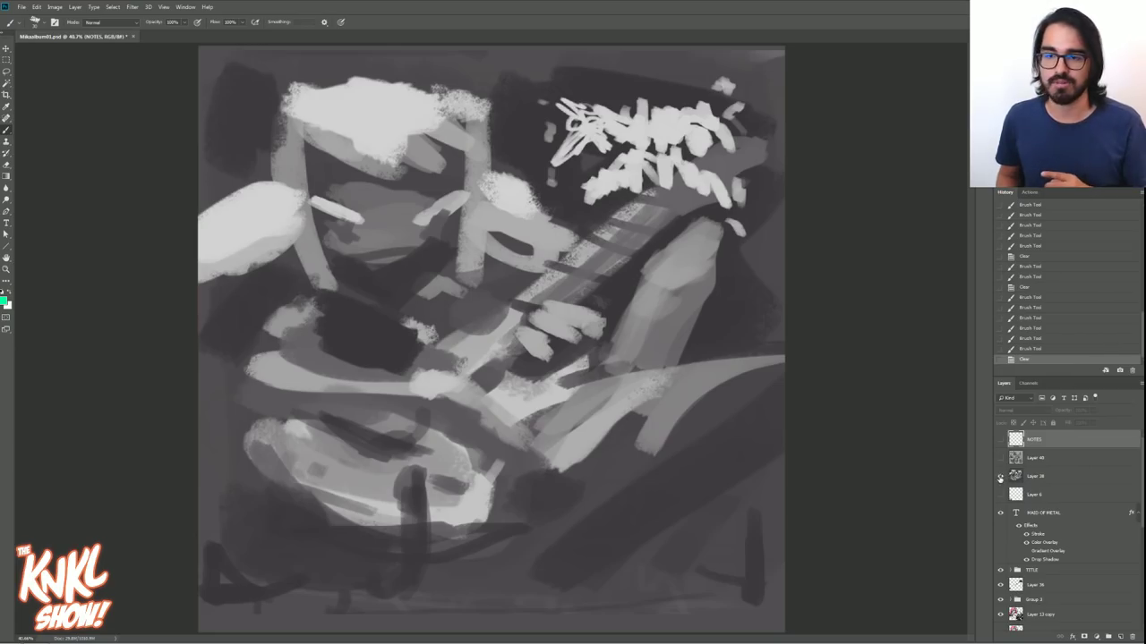
pyautogui.click(1001, 476)
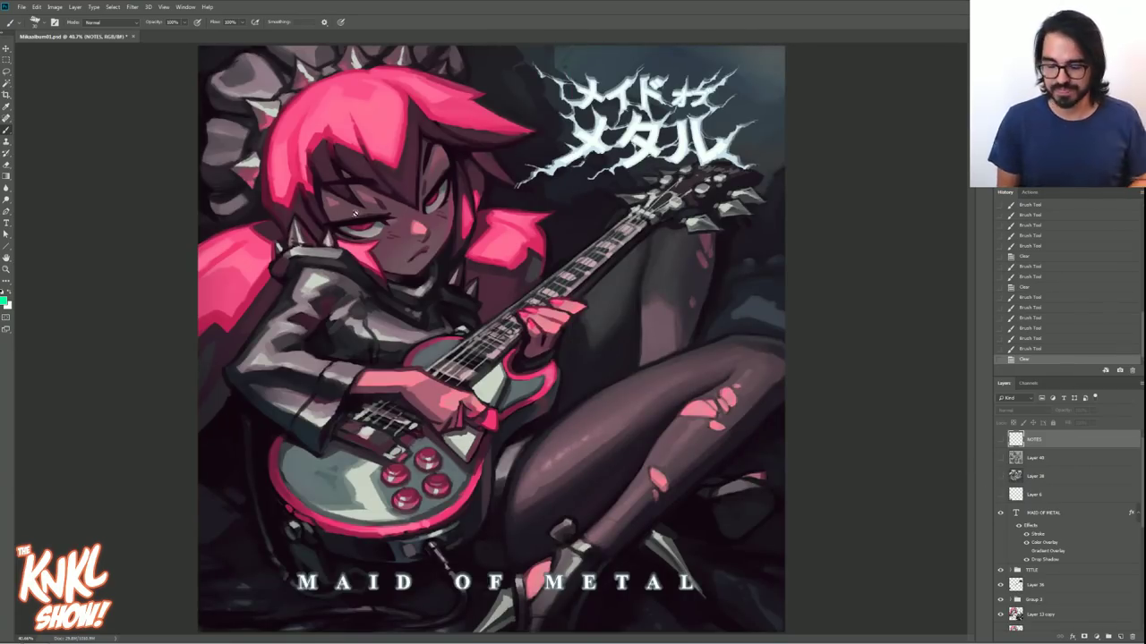
pyautogui.click(1000, 440)
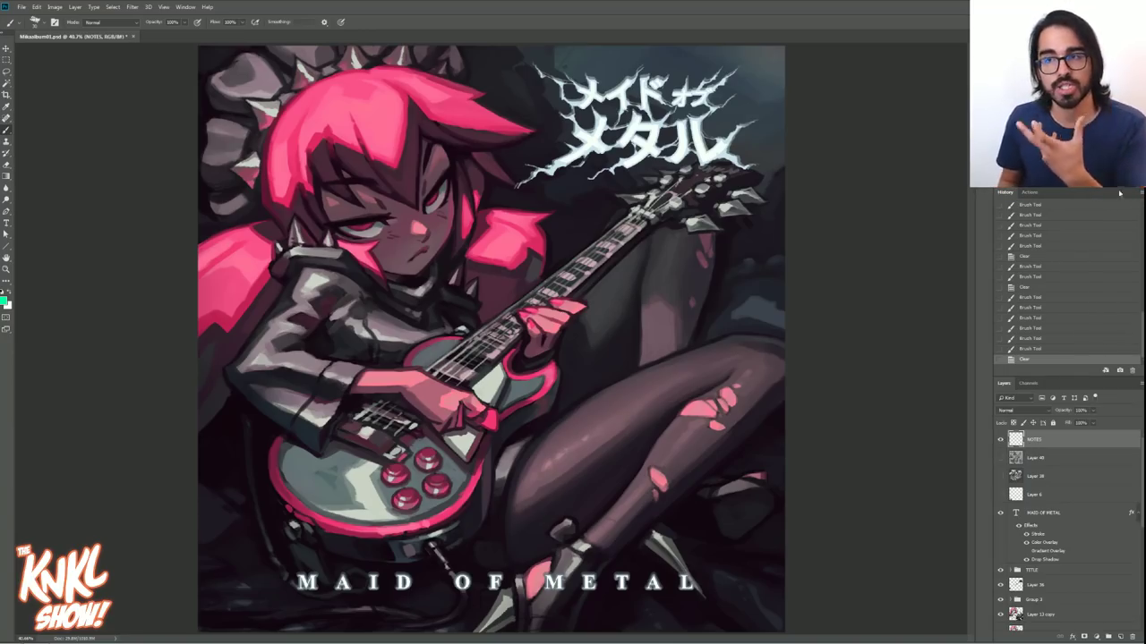
pyautogui.hotkey('ctrl', '+')
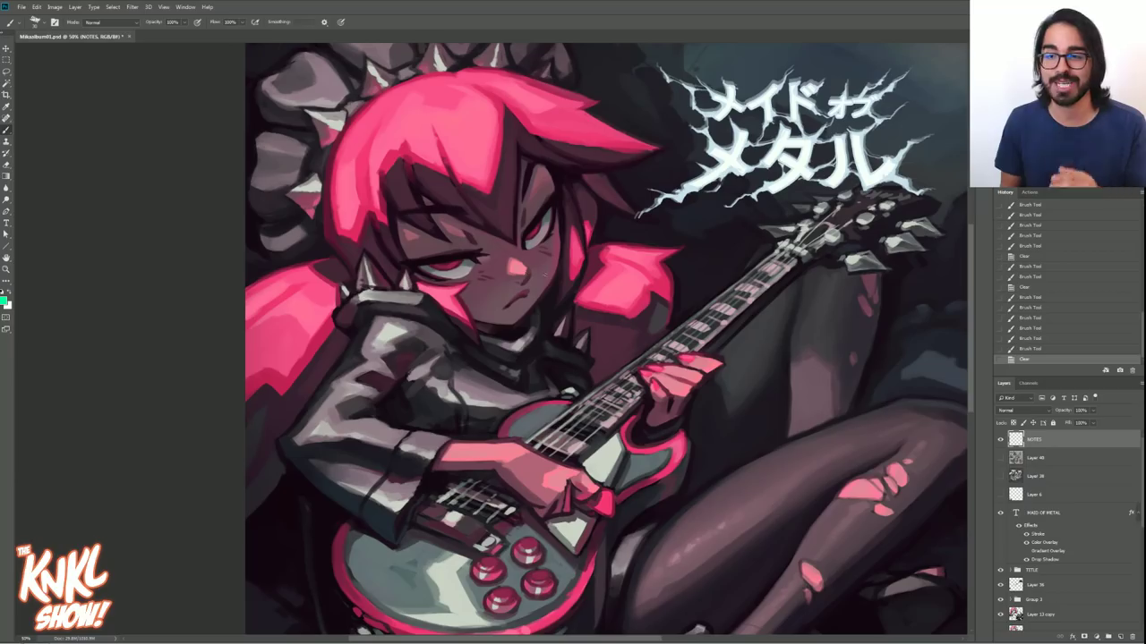
# - Mark the nose, both sides of the face and a diamond over the left eye in green, clearing each
pyautogui.moveTo(526, 276)
pyautogui.mouseDown()
pyautogui.moveTo(507, 272)
pyautogui.moveTo(528, 276)
pyautogui.moveTo(508, 274)
pyautogui.moveTo(524, 255)
pyautogui.moveTo(528, 276)
pyautogui.mouseUp()
pyautogui.press('Delete')
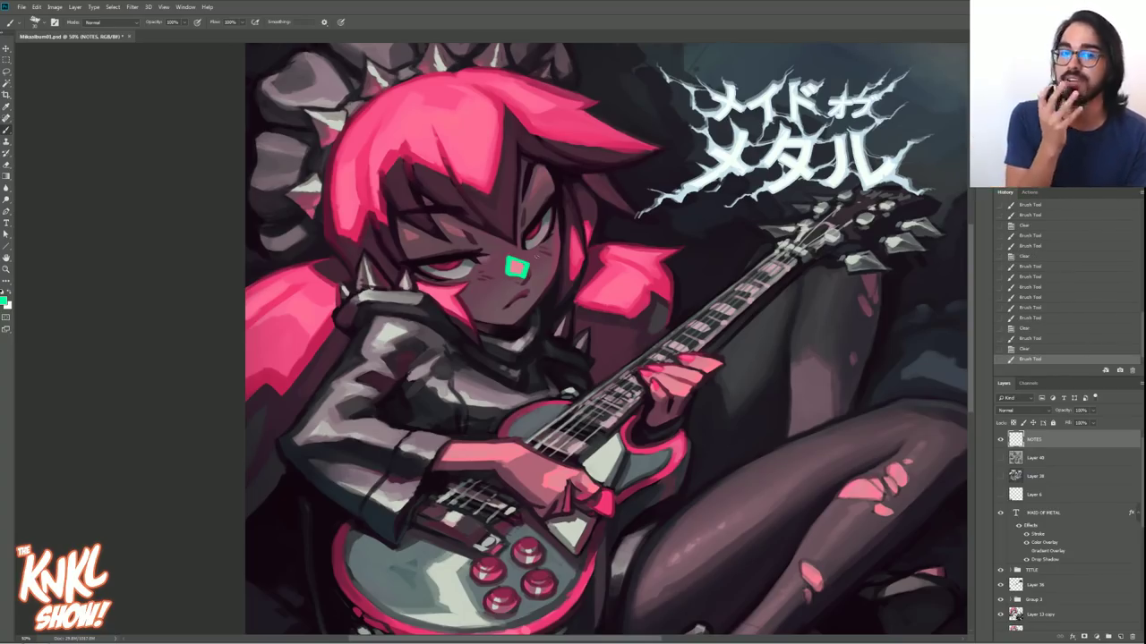
pyautogui.press('Delete')
pyautogui.moveTo(467, 320)
pyautogui.mouseDown()
pyautogui.moveTo(526, 311)
pyautogui.moveTo(562, 246)
pyautogui.moveTo(559, 190)
pyautogui.moveTo(540, 157)
pyautogui.mouseUp()
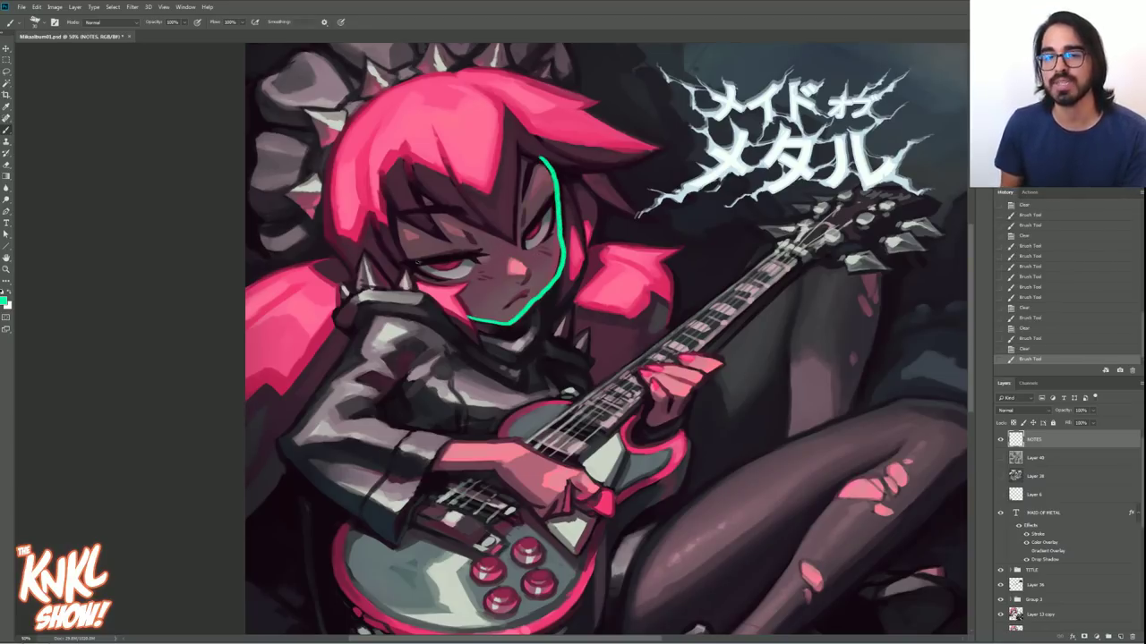
pyautogui.moveTo(410, 281)
pyautogui.mouseDown()
pyautogui.moveTo(441, 197)
pyautogui.moveTo(488, 220)
pyautogui.moveTo(543, 164)
pyautogui.moveTo(527, 193)
pyautogui.mouseUp()
pyautogui.press('Delete')
pyautogui.moveTo(465, 237)
pyautogui.mouseDown()
pyautogui.moveTo(438, 217)
pyautogui.moveTo(413, 241)
pyautogui.mouseUp()
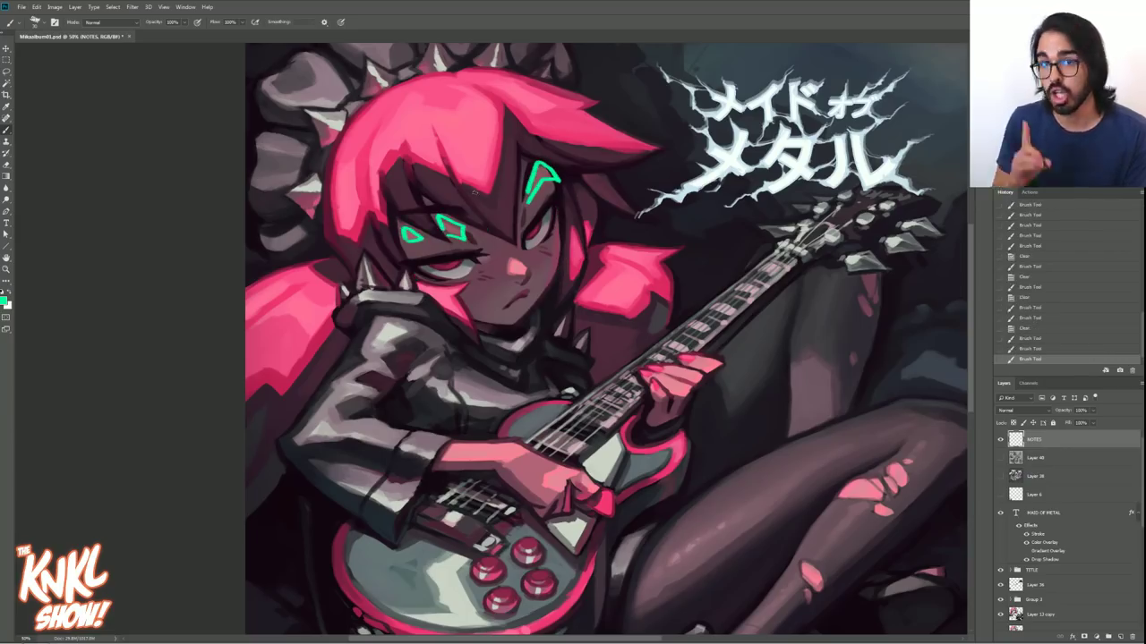
pyautogui.press('Delete')
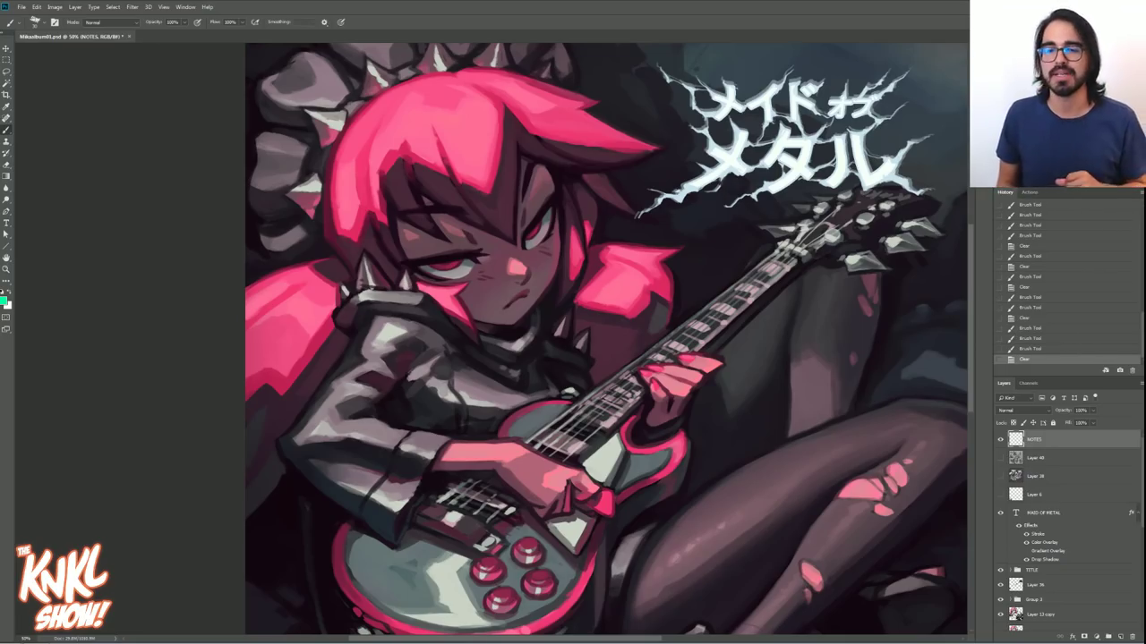
# - Outline the hand and forearm resting on the guitar in green, then clear them
pyautogui.moveTo(506, 462)
pyautogui.mouseDown()
pyautogui.moveTo(538, 450)
pyautogui.moveTo(563, 461)
pyautogui.moveTo(544, 509)
pyautogui.mouseUp()
pyautogui.moveTo(503, 463)
pyautogui.mouseDown()
pyautogui.moveTo(483, 437)
pyautogui.moveTo(542, 459)
pyautogui.mouseUp()
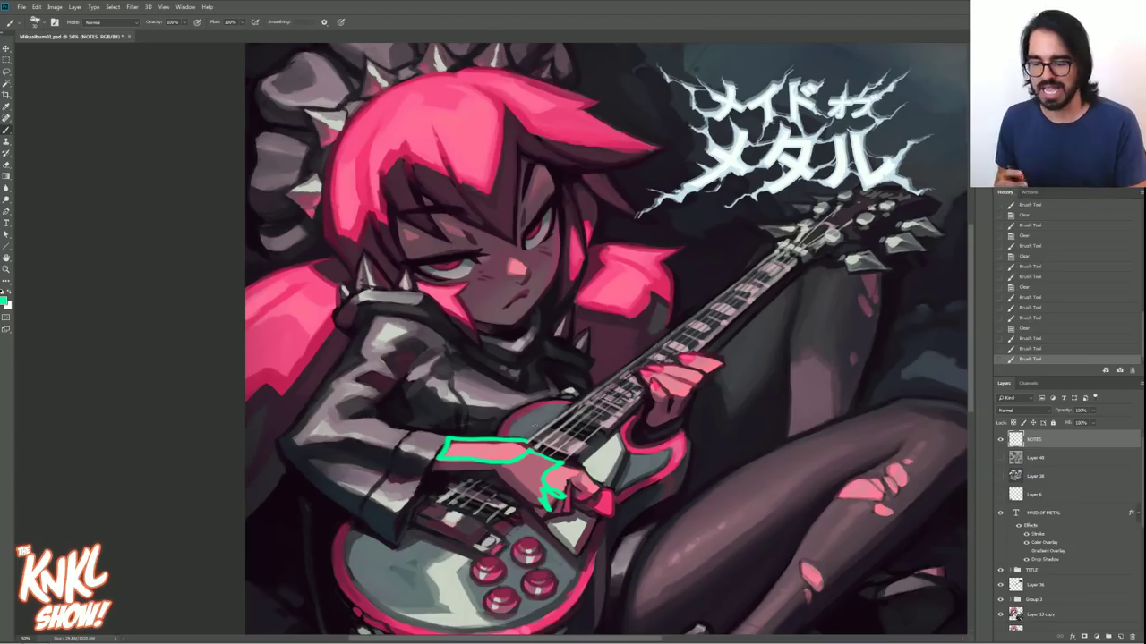
pyautogui.press('Delete')
pyautogui.scroll(-2, 606, 340)
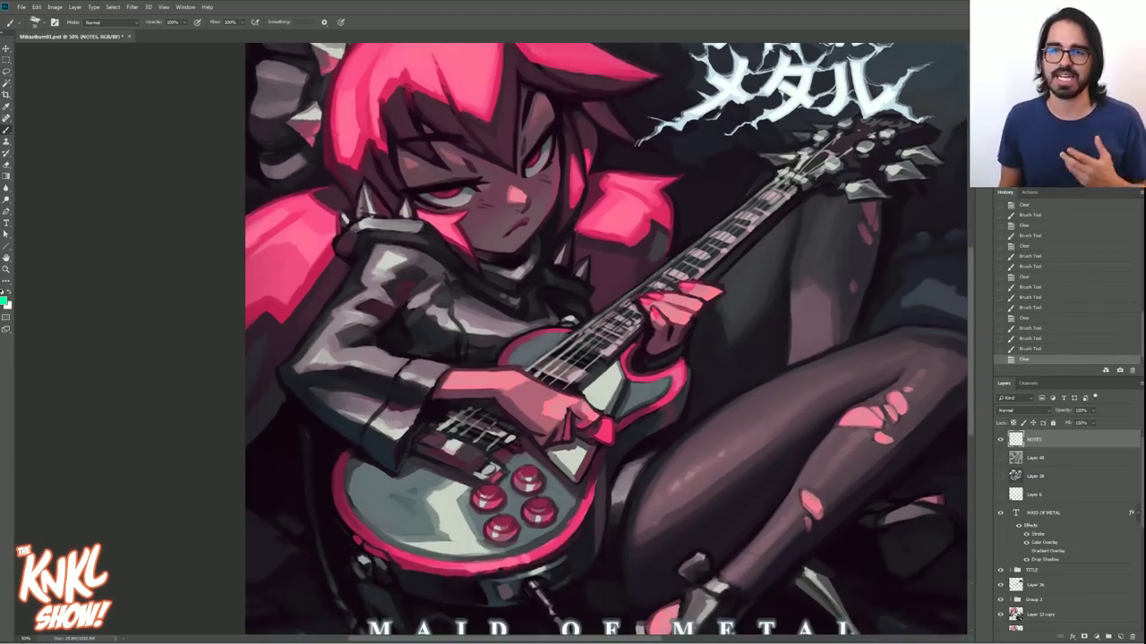
pyautogui.scroll(1, 606, 340)
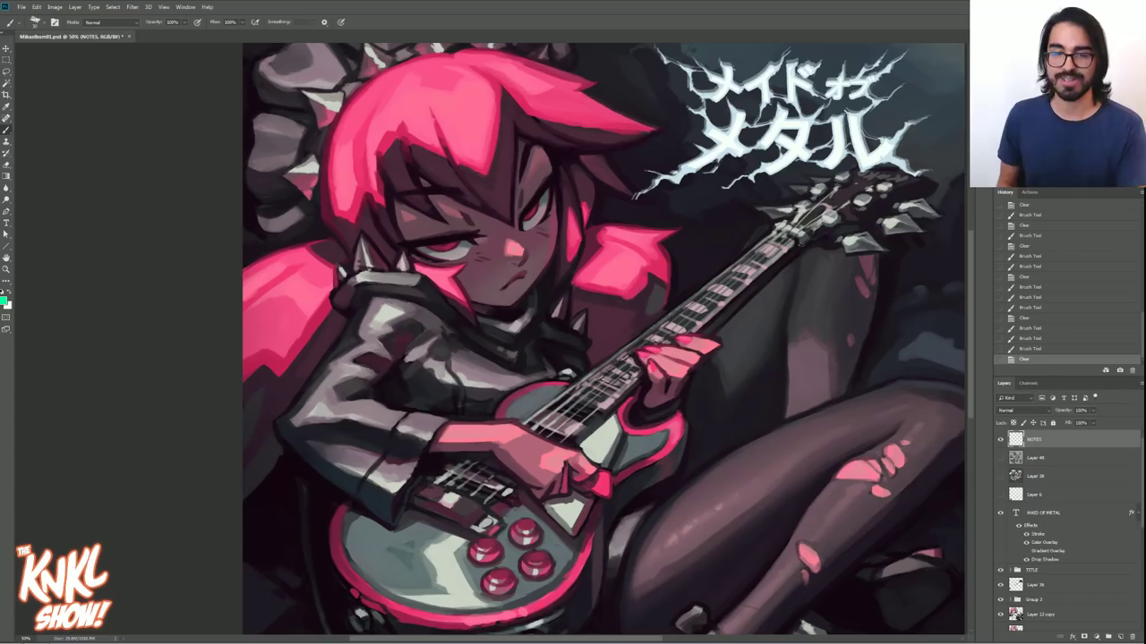
# - Show and select Layer 38, then mark the visor, arrows, a 'b', head top and both fists in green
pyautogui.click(1001, 476)
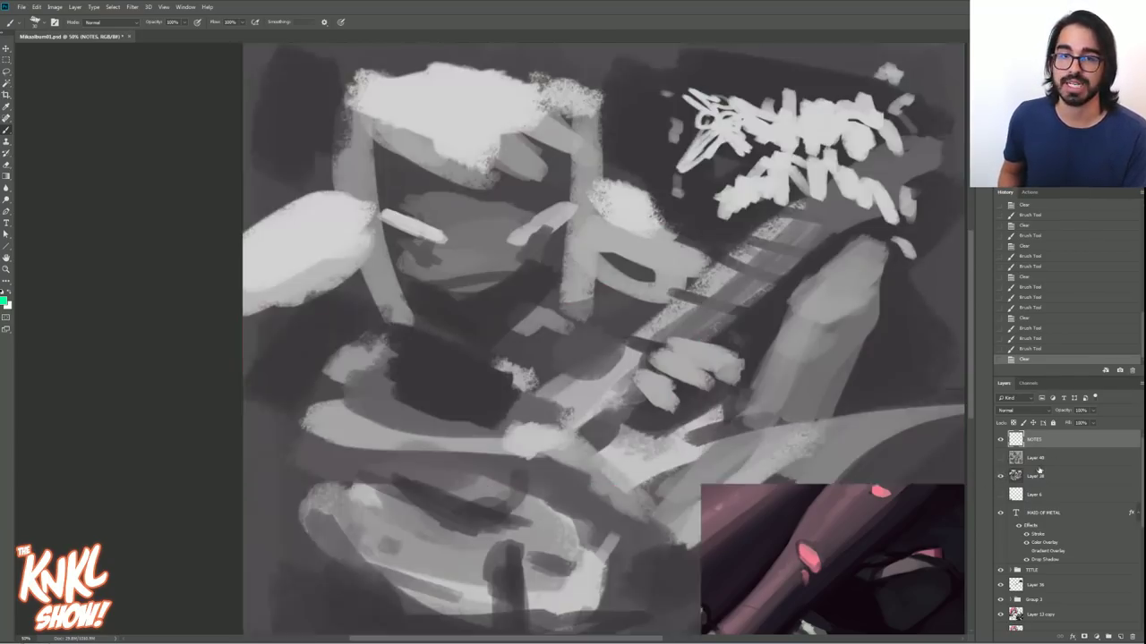
pyautogui.click(1044, 476)
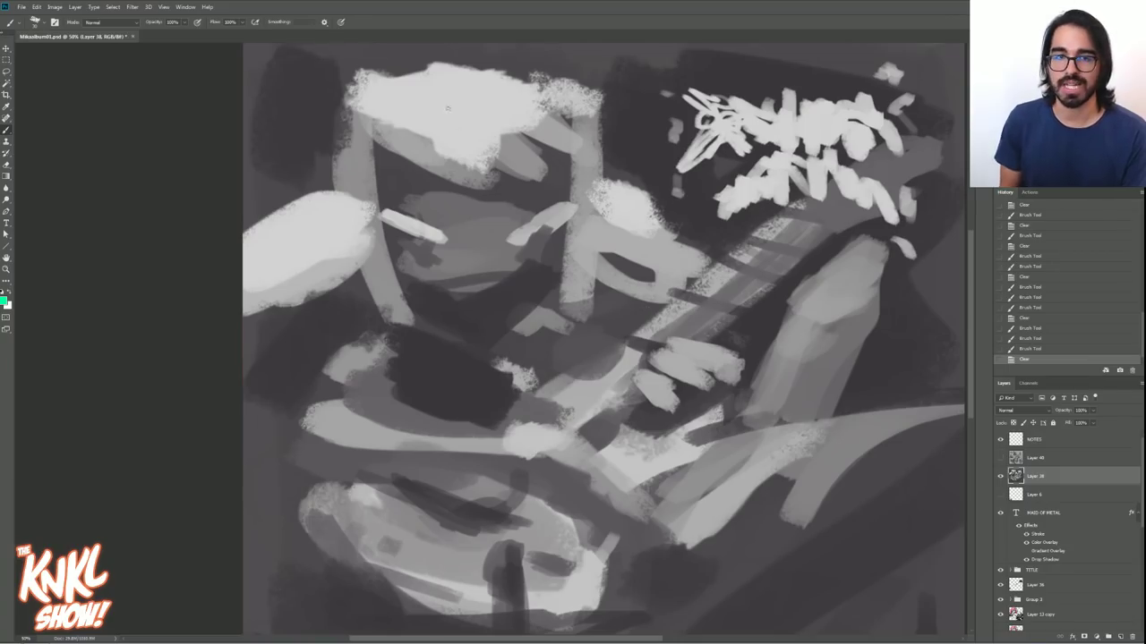
pyautogui.moveTo(372, 137)
pyautogui.mouseDown()
pyautogui.moveTo(486, 190)
pyautogui.moveTo(547, 183)
pyautogui.moveTo(530, 136)
pyautogui.moveTo(580, 156)
pyautogui.moveTo(566, 122)
pyautogui.moveTo(593, 113)
pyautogui.mouseUp()
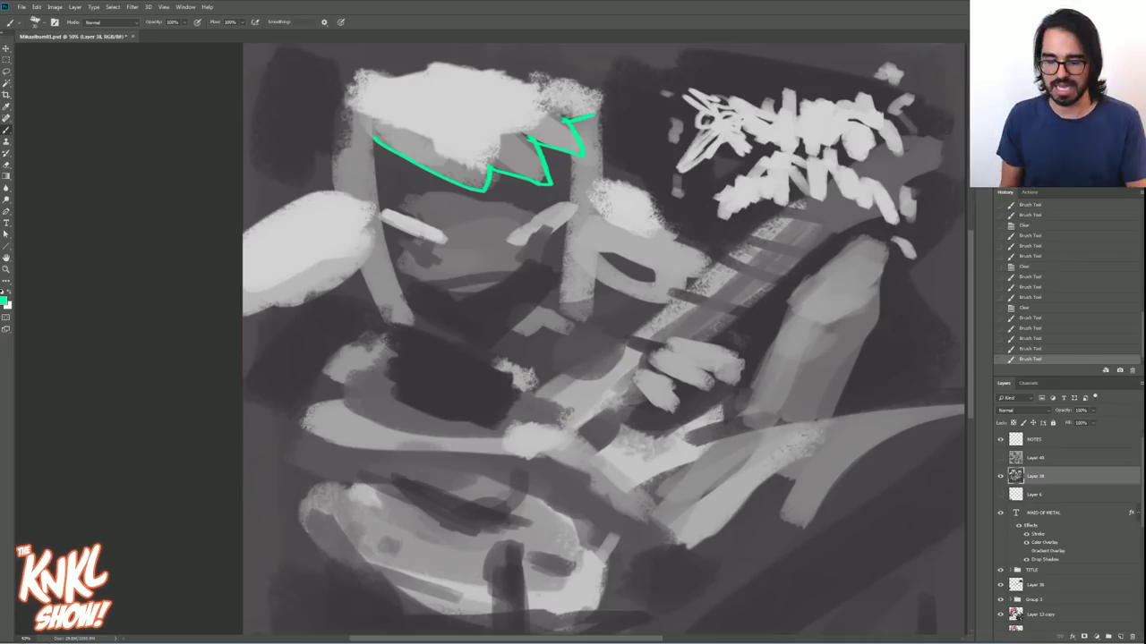
pyautogui.moveTo(584, 44)
pyautogui.mouseDown()
pyautogui.moveTo(585, 83)
pyautogui.moveTo(679, 86)
pyautogui.mouseUp()
pyautogui.moveTo(315, 60); pyautogui.dragTo(321, 101)
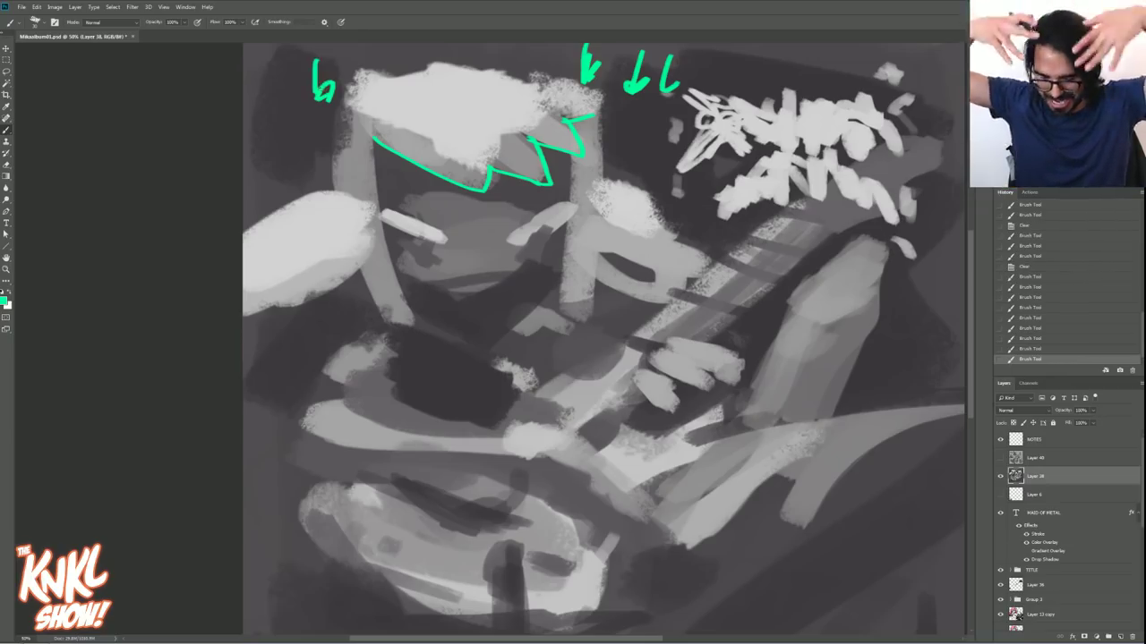
pyautogui.moveTo(338, 163)
pyautogui.mouseDown()
pyautogui.moveTo(336, 136)
pyautogui.moveTo(476, 67)
pyautogui.moveTo(578, 124)
pyautogui.mouseUp()
pyautogui.moveTo(349, 204)
pyautogui.mouseDown()
pyautogui.moveTo(290, 190)
pyautogui.moveTo(336, 297)
pyautogui.moveTo(261, 315)
pyautogui.mouseUp()
pyautogui.moveTo(575, 231)
pyautogui.mouseDown()
pyautogui.moveTo(602, 282)
pyautogui.moveTo(684, 295)
pyautogui.moveTo(660, 201)
pyautogui.moveTo(592, 184)
pyautogui.moveTo(548, 78)
pyautogui.mouseUp()
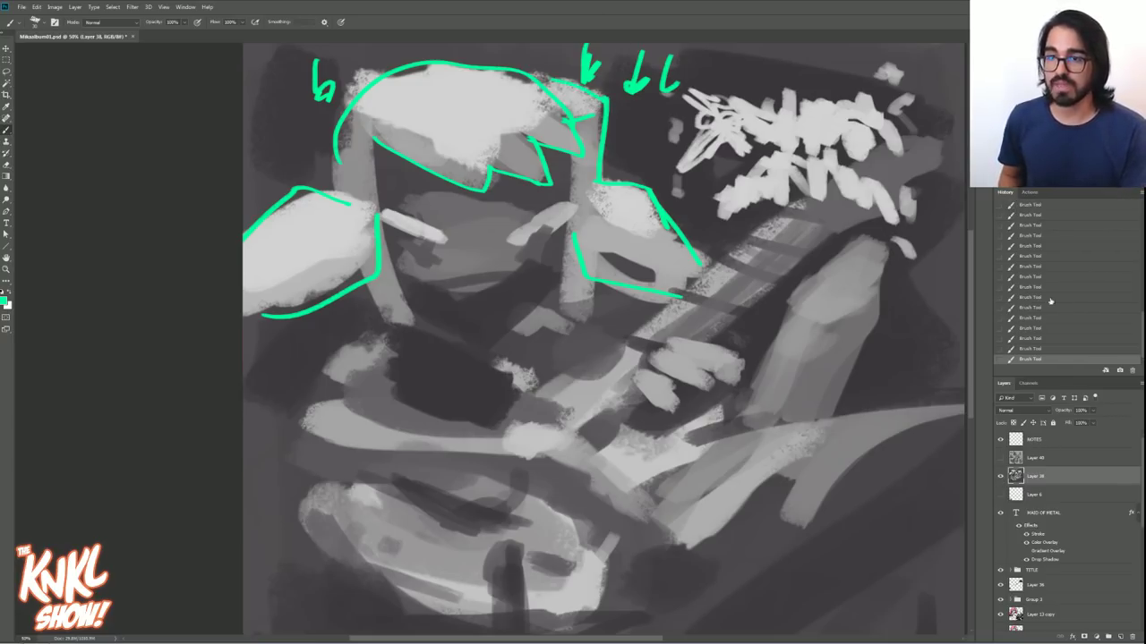
# - Revert the sketch notes in History, hide Layer 38, and start outlining the top of the pink hair
pyautogui.moveTo(1139, 337); pyautogui.dragTo(1138, 310)
pyautogui.click(1041, 267)
pyautogui.click(1001, 476)
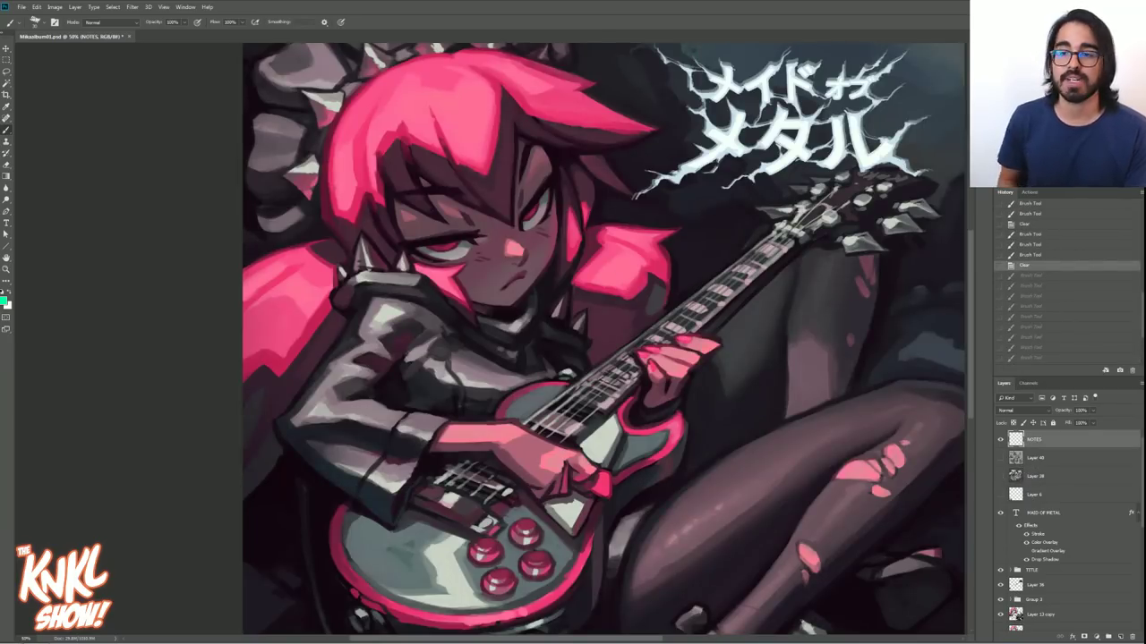
pyautogui.moveTo(445, 154)
pyautogui.mouseDown()
pyautogui.moveTo(490, 168)
pyautogui.moveTo(501, 82)
pyautogui.moveTo(555, 130)
pyautogui.moveTo(652, 129)
pyautogui.moveTo(592, 89)
pyautogui.moveTo(484, 54)
pyautogui.moveTo(331, 122)
pyautogui.moveTo(331, 215)
pyautogui.moveTo(381, 190)
pyautogui.moveTo(403, 136)
pyautogui.moveTo(437, 150)
pyautogui.mouseUp()
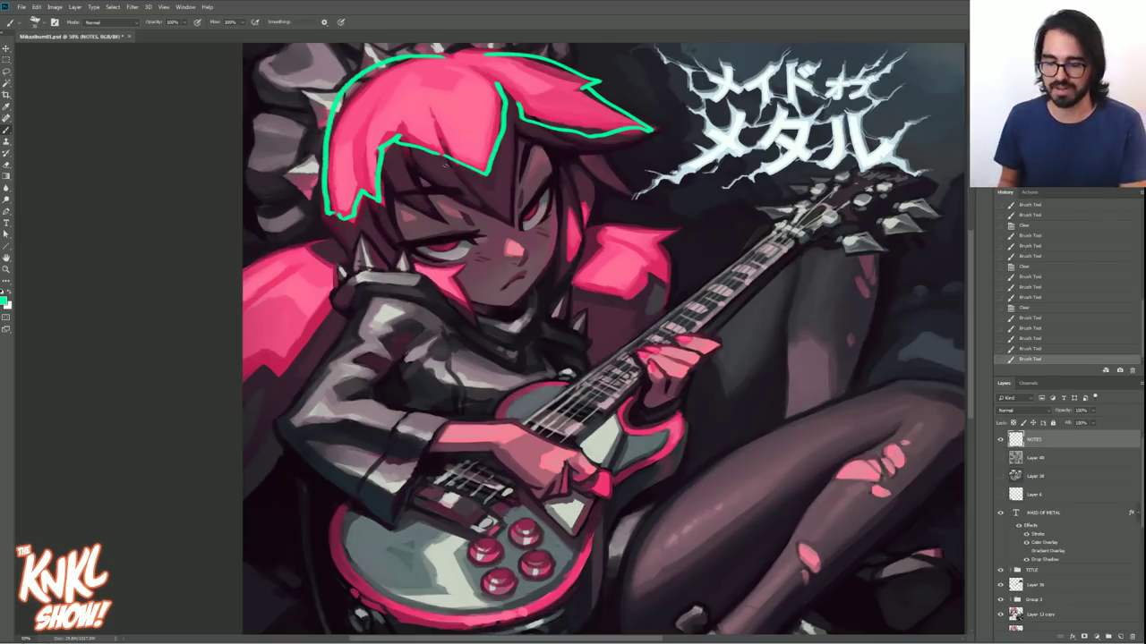
# - Clear the hair note, zoom out to 33.3%, then zoom back in to 66.7% and pan left
pyautogui.press('Delete')
pyautogui.hotkey('ctrl', '-')
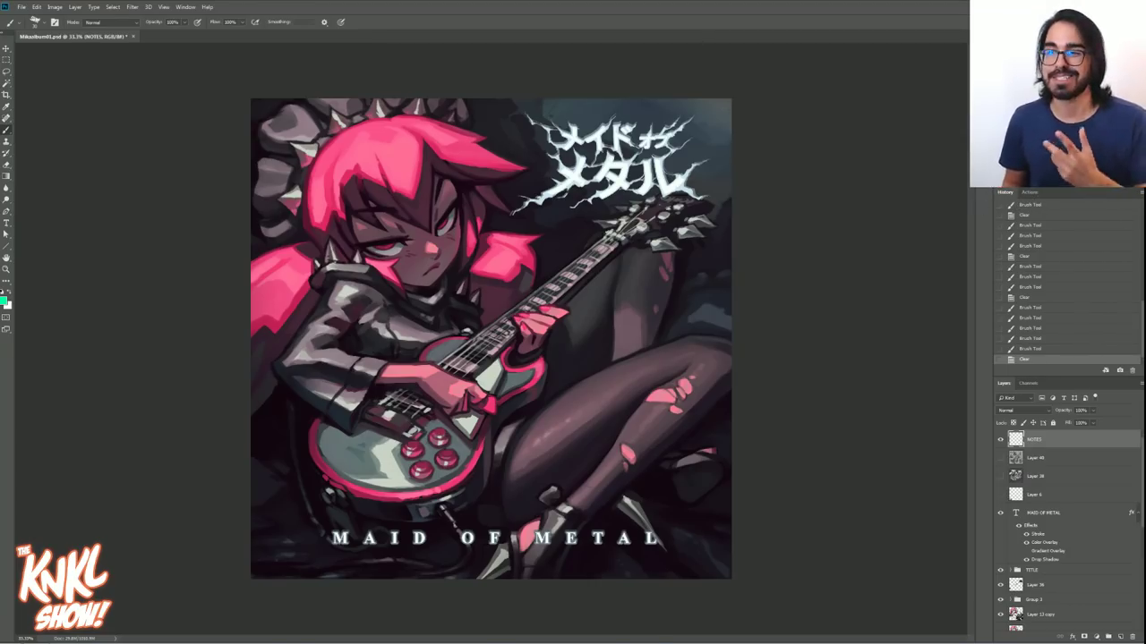
pyautogui.hotkey('ctrl', '+')
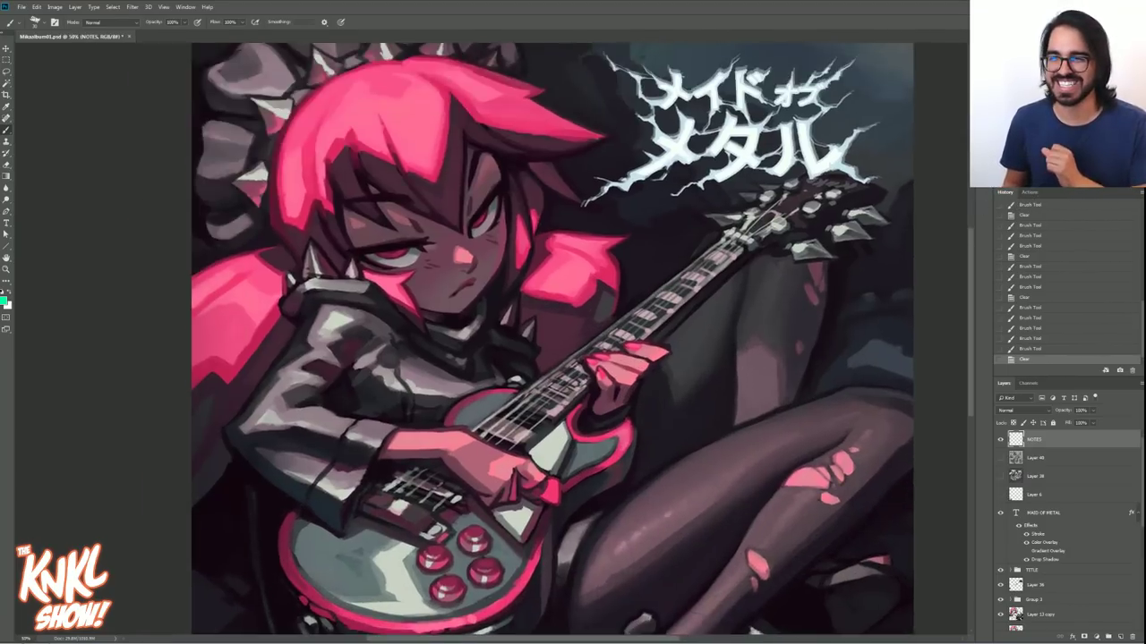
pyautogui.hotkey('ctrl', '+')
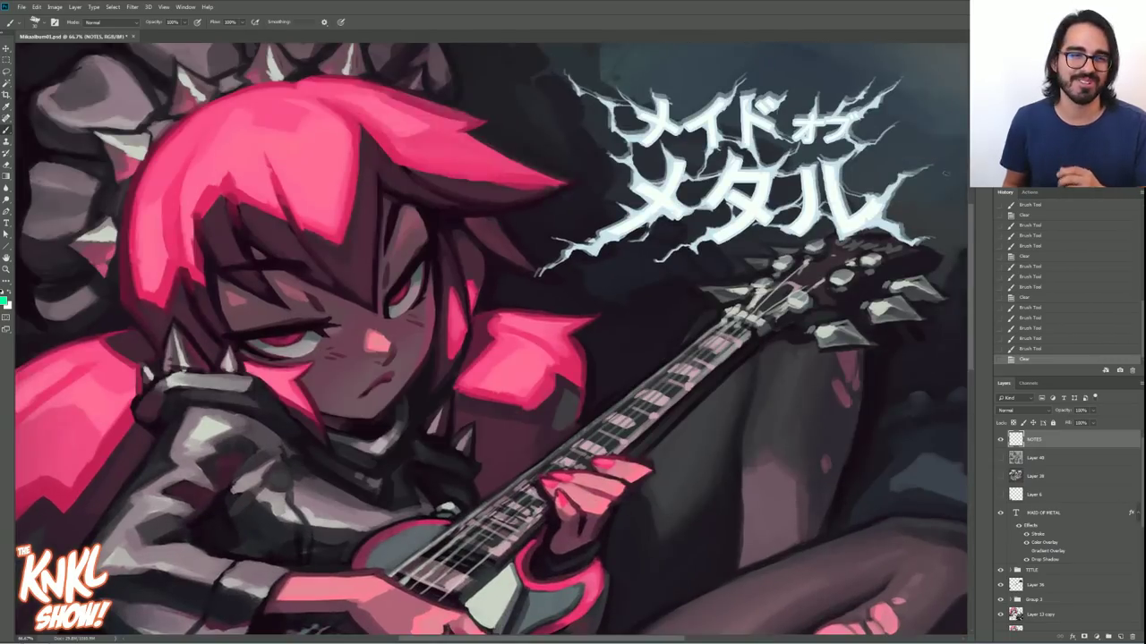
pyautogui.hscroll(-3, 428, 281)
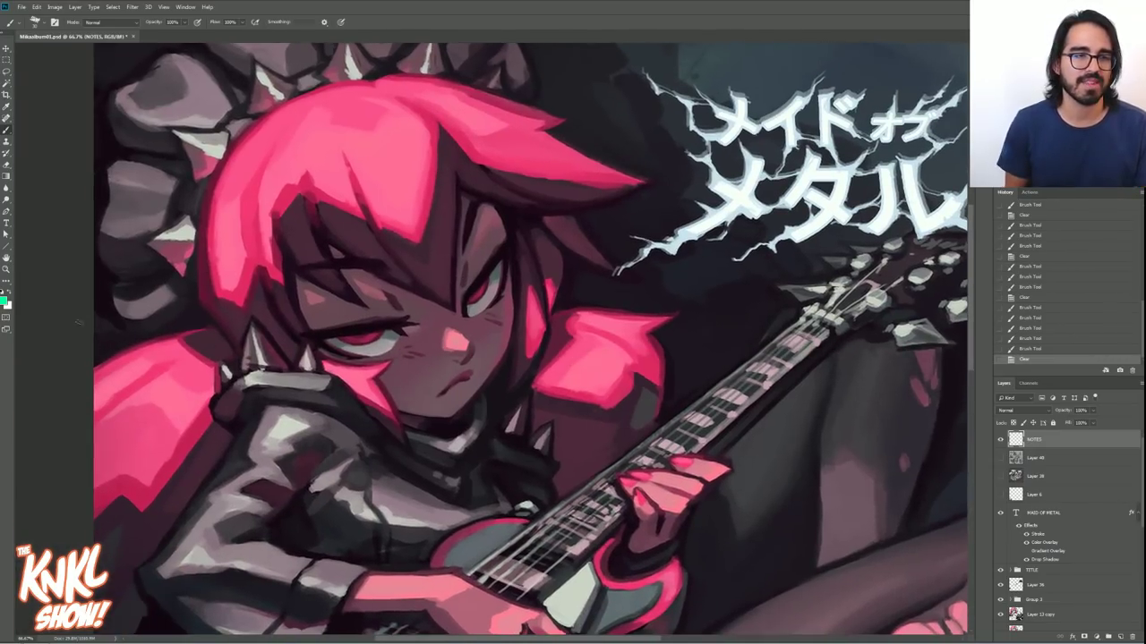
pyautogui.click(4, 302)
pyautogui.moveTo(204, 258); pyautogui.dragTo(655, 243)
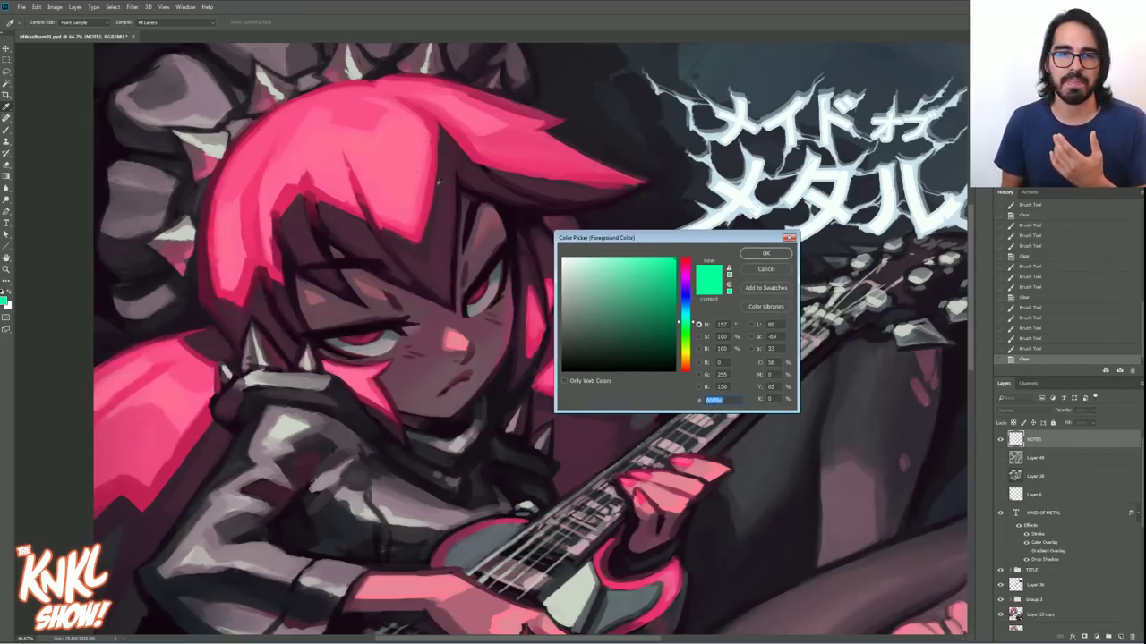
pyautogui.click(404, 162)
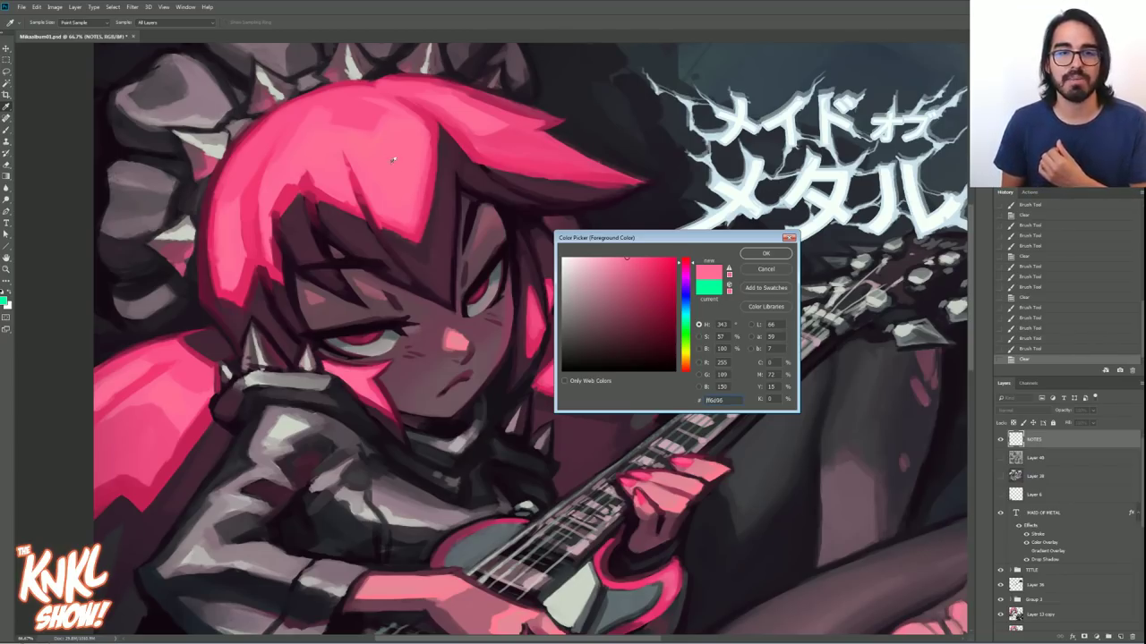
pyautogui.click(399, 158)
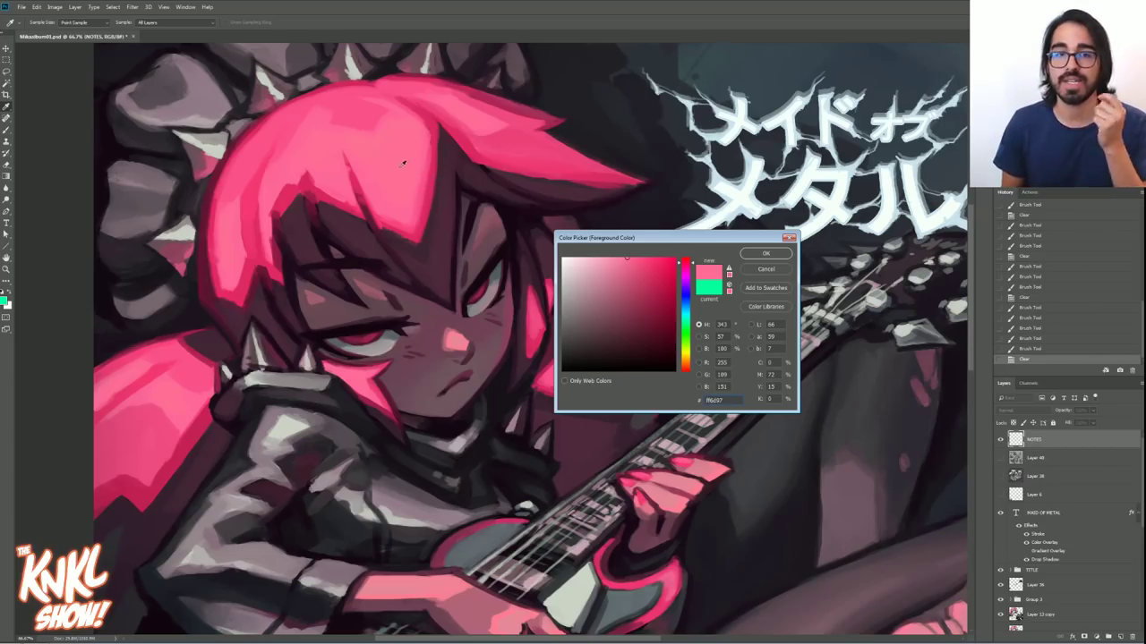
pyautogui.click(443, 249)
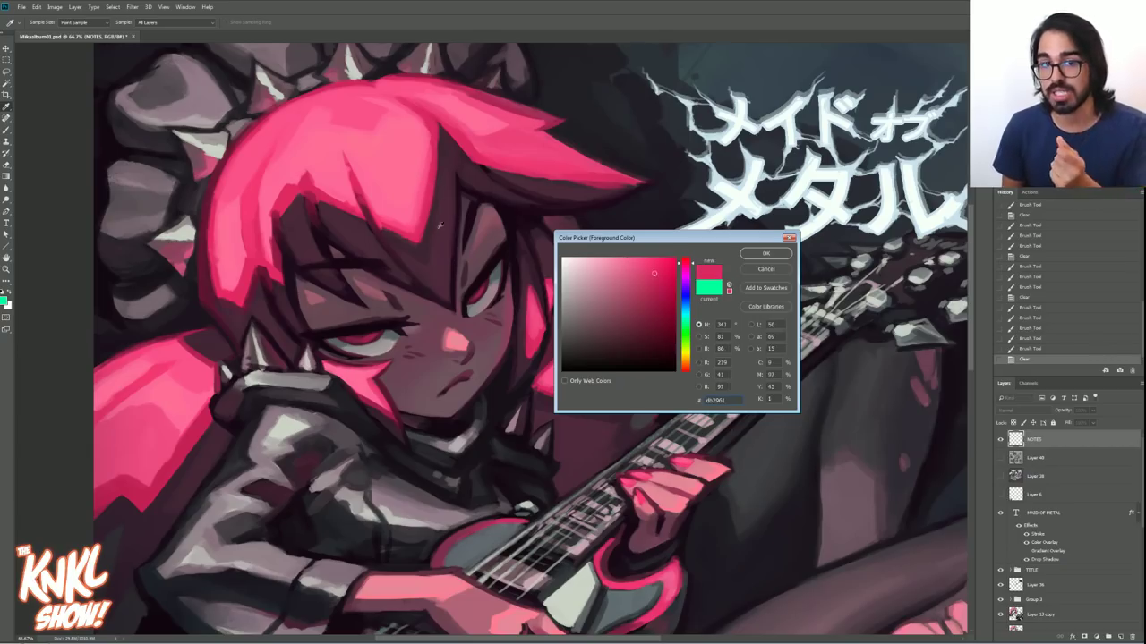
pyautogui.click(442, 248)
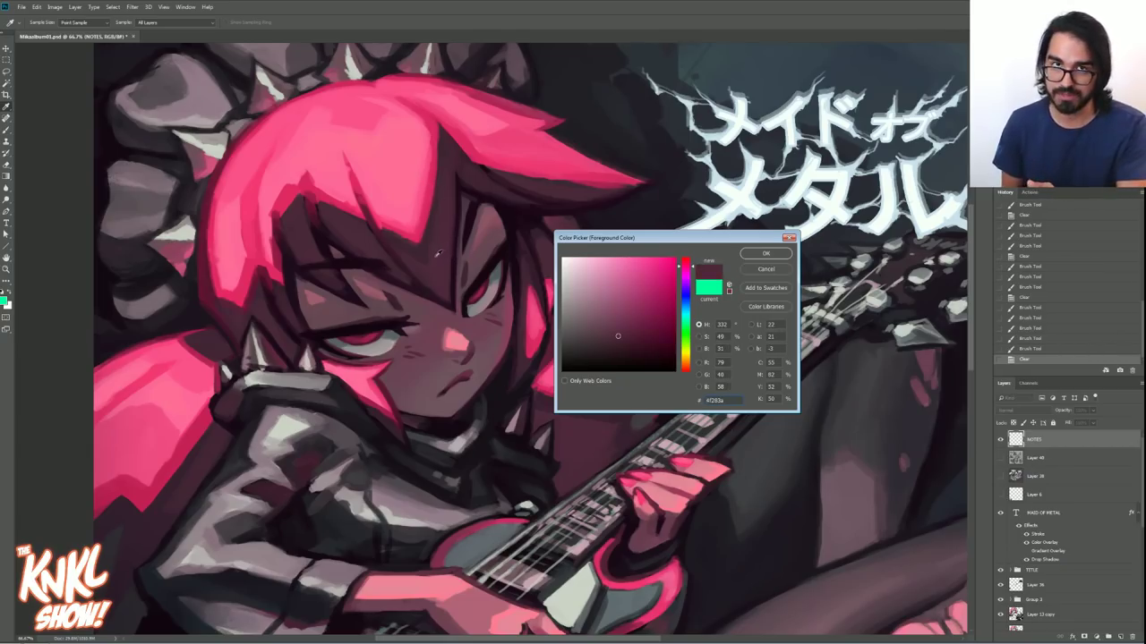
pyautogui.click(767, 269)
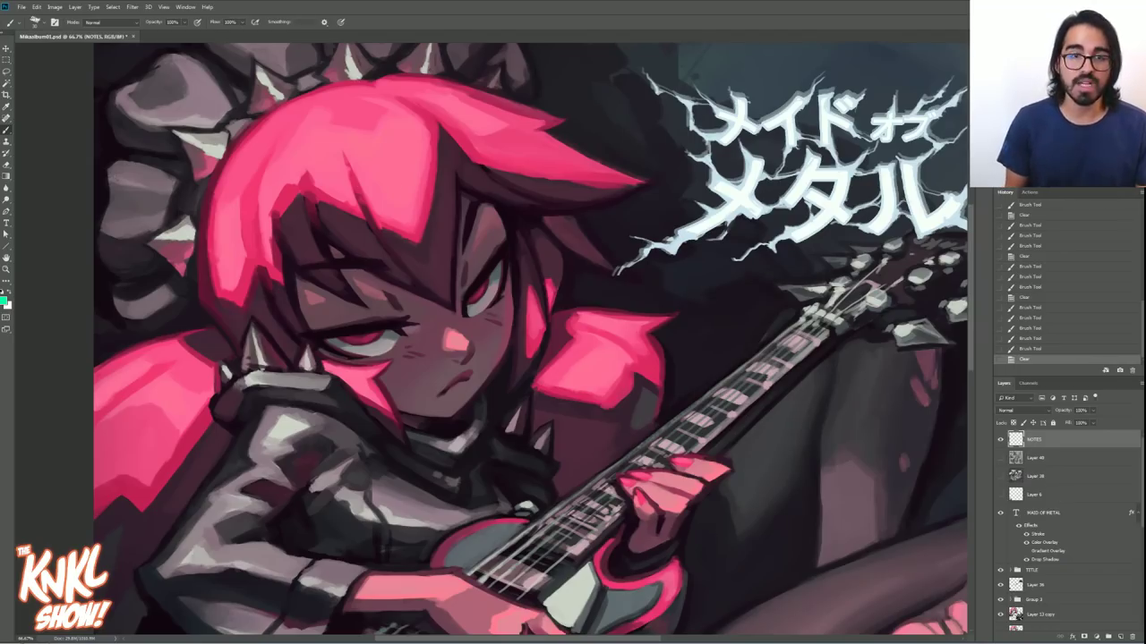
# - Paint light pink highlights across the hair on NOTES, hide the layer to compare, then open the foreground colour
pyautogui.click(413, 227)
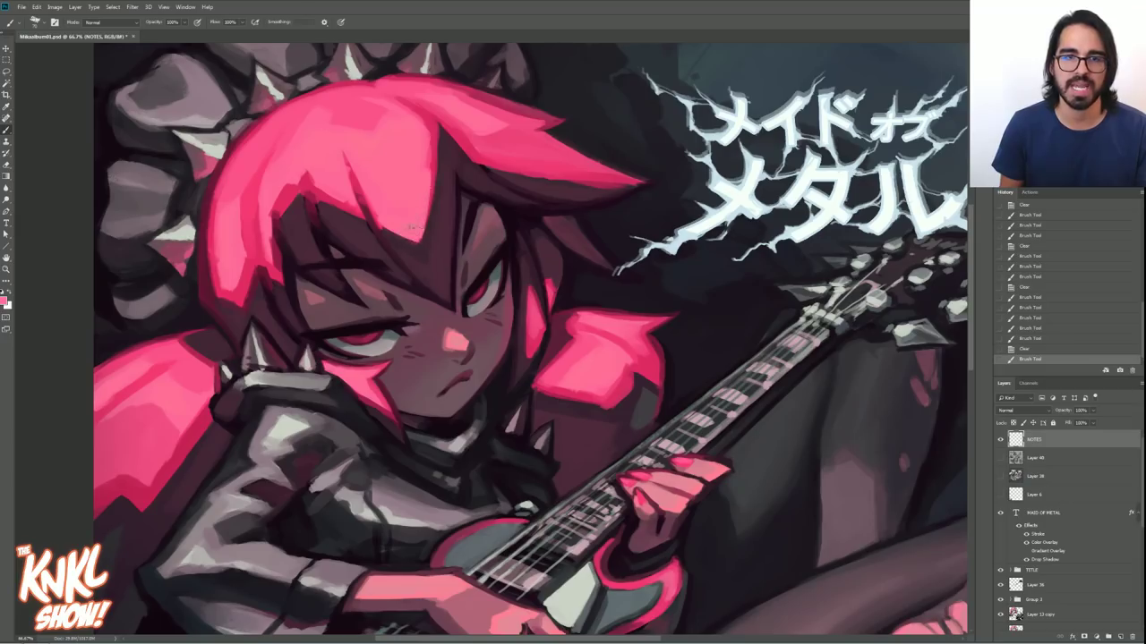
pyautogui.moveTo(393, 121); pyautogui.dragTo(435, 99)
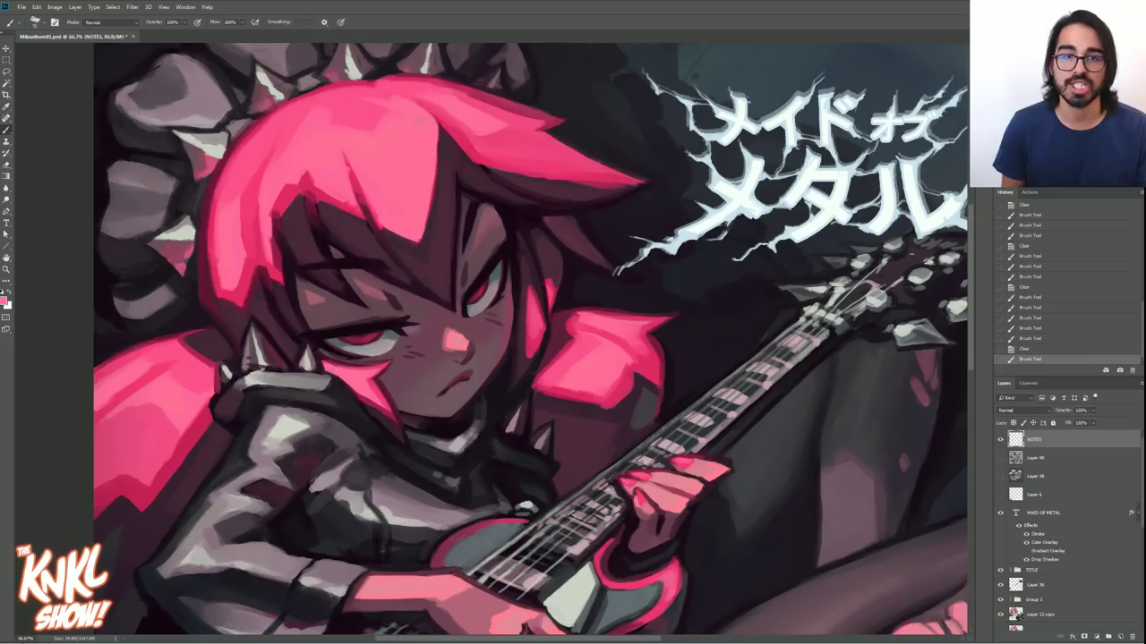
pyautogui.moveTo(380, 219)
pyautogui.mouseDown()
pyautogui.moveTo(351, 166)
pyautogui.moveTo(368, 208)
pyautogui.moveTo(311, 183)
pyautogui.moveTo(282, 186)
pyautogui.moveTo(273, 219)
pyautogui.moveTo(327, 203)
pyautogui.mouseUp()
pyautogui.moveTo(467, 139)
pyautogui.mouseDown()
pyautogui.moveTo(505, 167)
pyautogui.moveTo(481, 159)
pyautogui.moveTo(461, 112)
pyautogui.moveTo(431, 105)
pyautogui.mouseUp()
pyautogui.moveTo(266, 204)
pyautogui.mouseDown()
pyautogui.moveTo(234, 293)
pyautogui.moveTo(215, 284)
pyautogui.moveTo(219, 242)
pyautogui.moveTo(277, 175)
pyautogui.moveTo(282, 139)
pyautogui.moveTo(349, 100)
pyautogui.mouseUp()
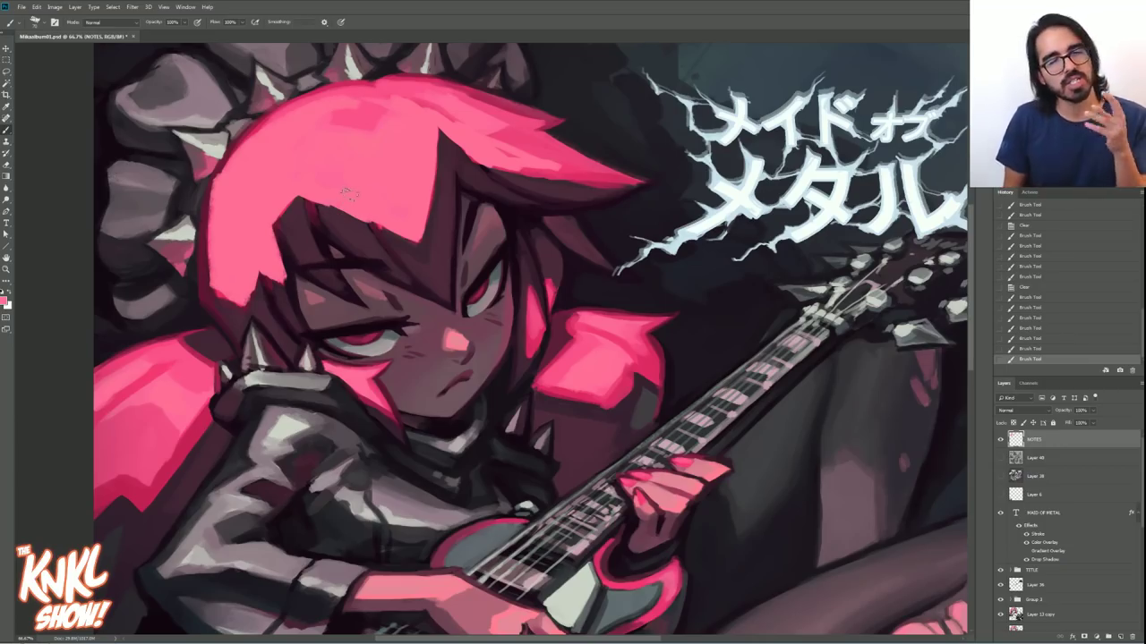
pyautogui.click(999, 442)
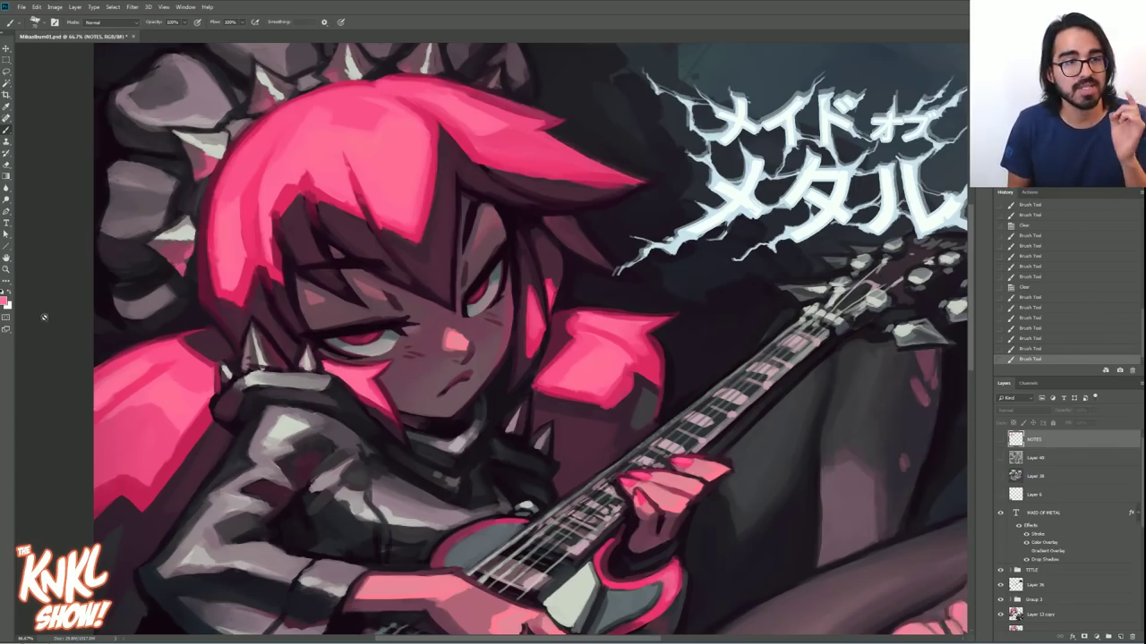
pyautogui.click(5, 302)
# - Set the foreground to mint green #18f9c1, clear NOTES, and draw a zigzag and a D over the bangs
pyautogui.moveTo(684, 340); pyautogui.dragTo(691, 323)
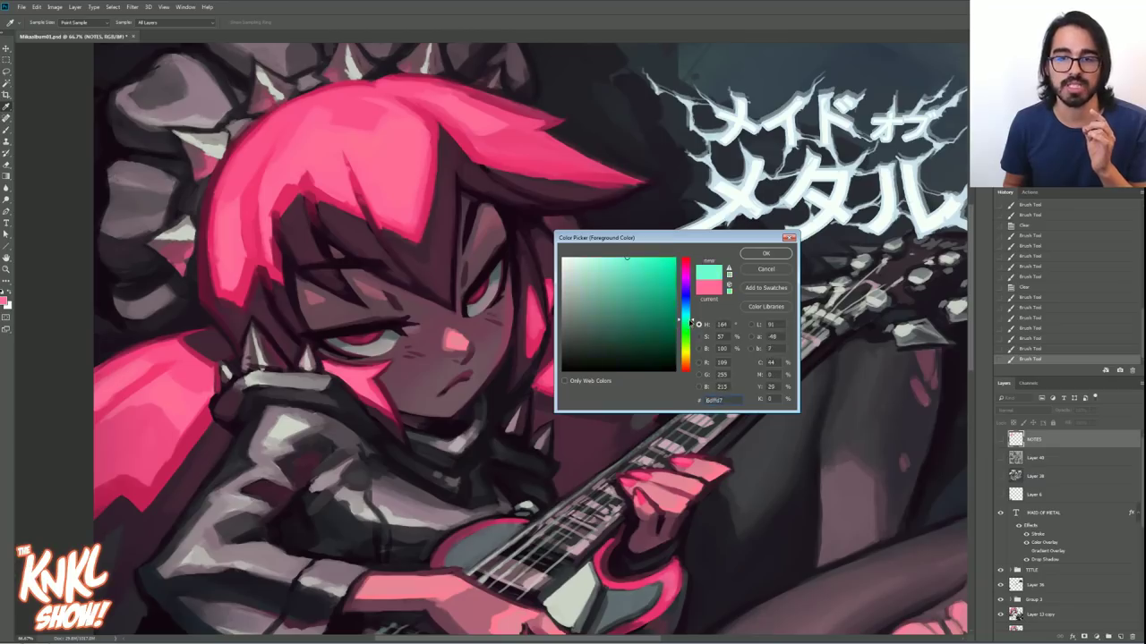
pyautogui.click(765, 254)
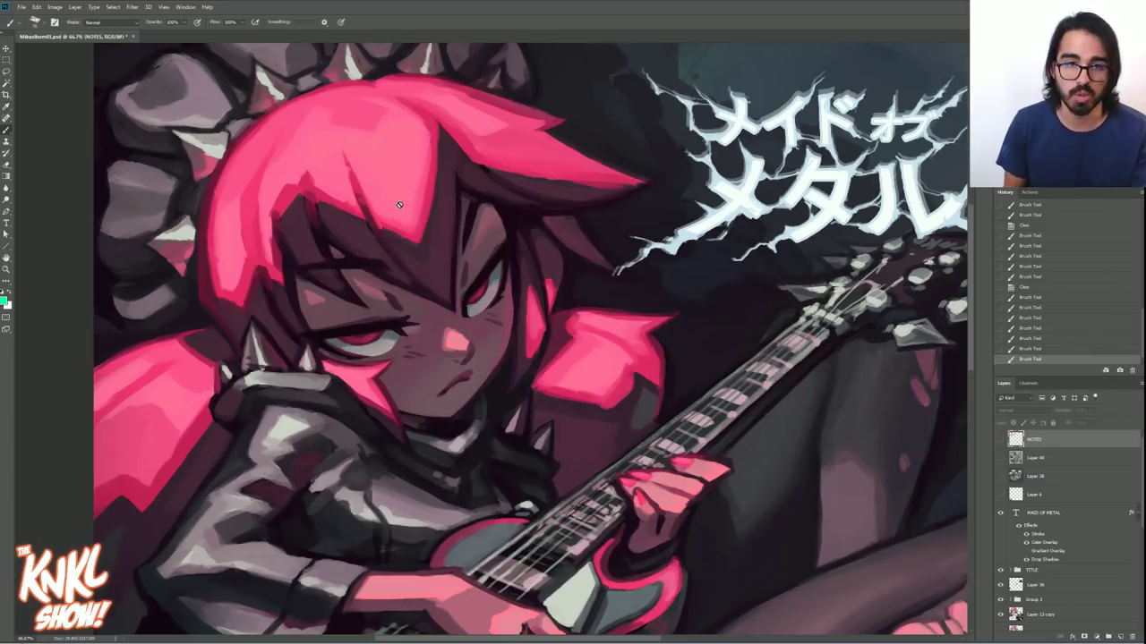
pyautogui.click(1001, 440)
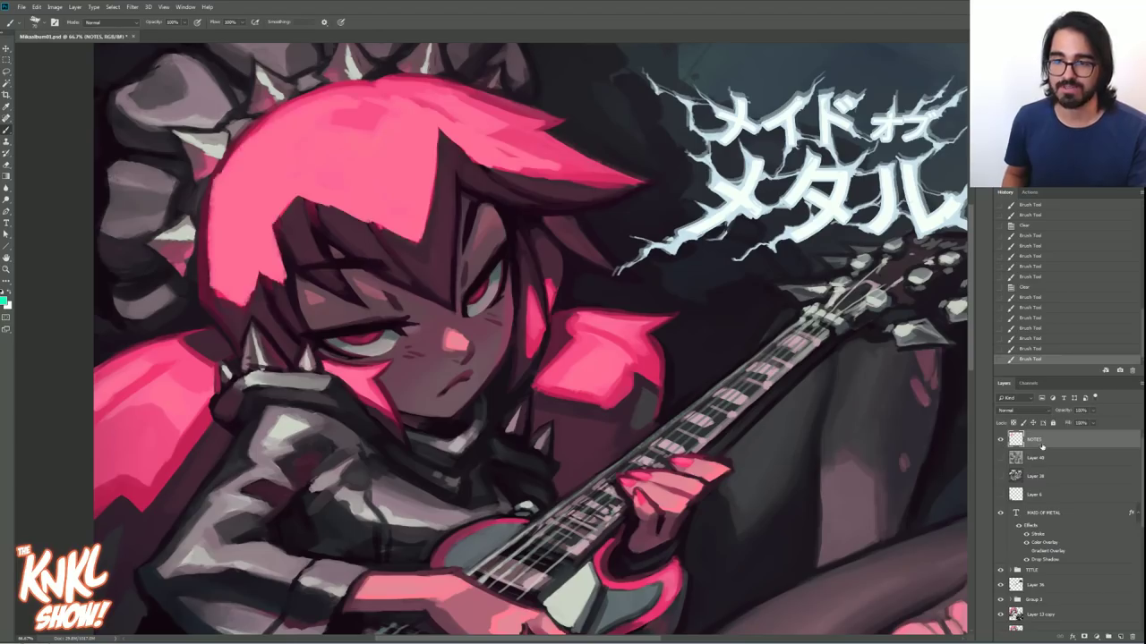
pyautogui.press('Delete')
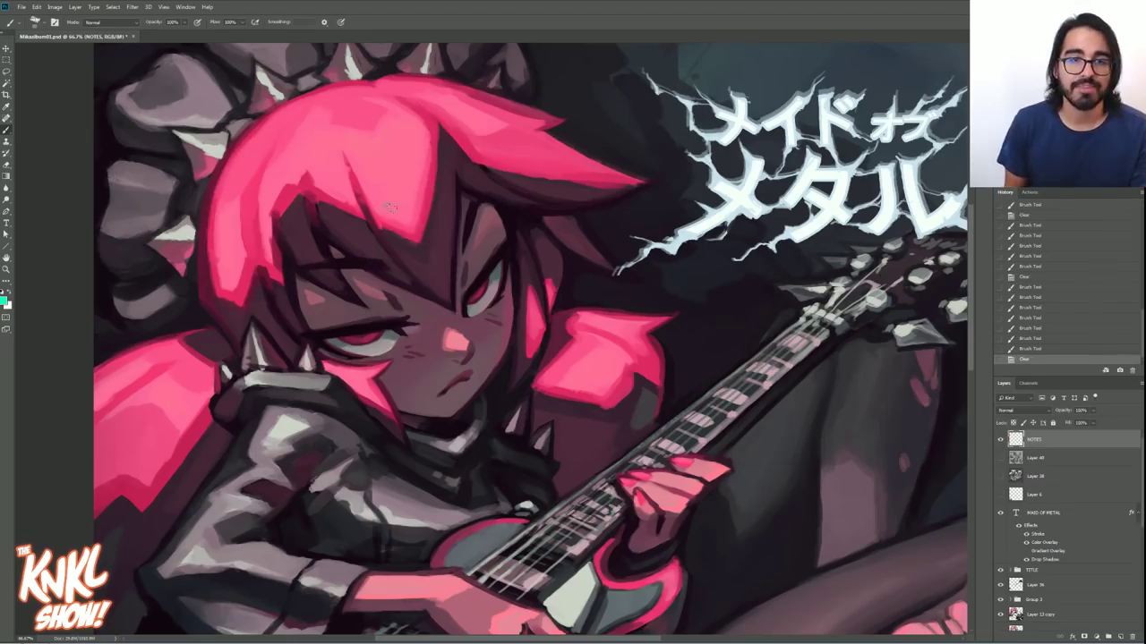
pyautogui.moveTo(315, 183)
pyautogui.mouseDown()
pyautogui.moveTo(328, 191)
pyautogui.moveTo(344, 154)
pyautogui.moveTo(381, 208)
pyautogui.moveTo(436, 148)
pyautogui.moveTo(400, 96)
pyautogui.mouseUp()
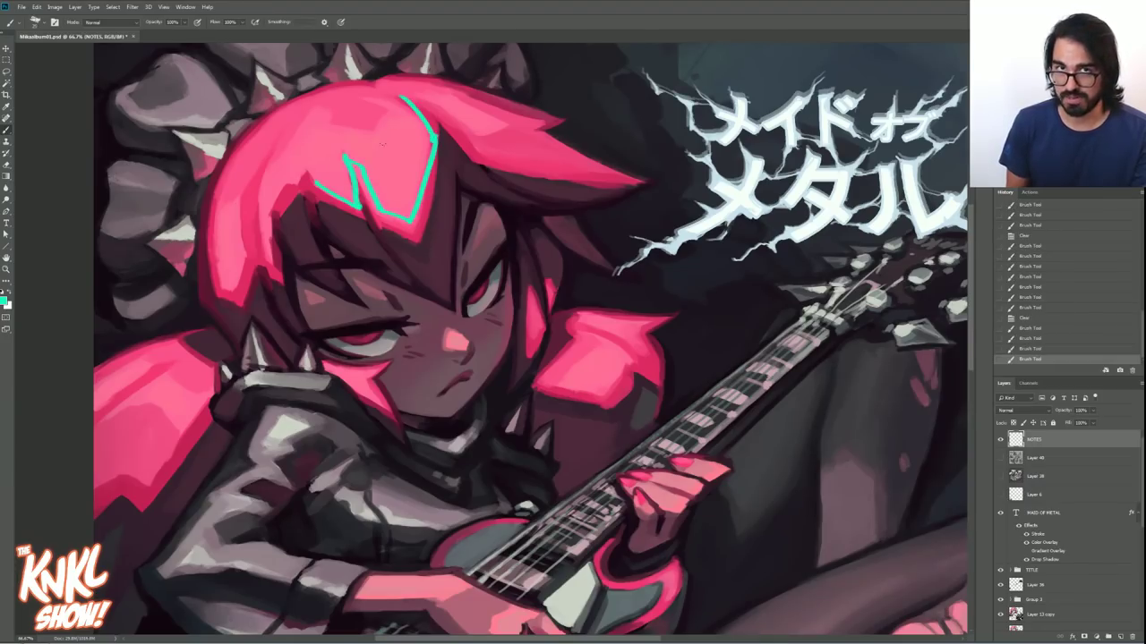
pyautogui.moveTo(377, 142); pyautogui.dragTo(377, 169)
pyautogui.moveTo(377, 140); pyautogui.dragTo(378, 168)
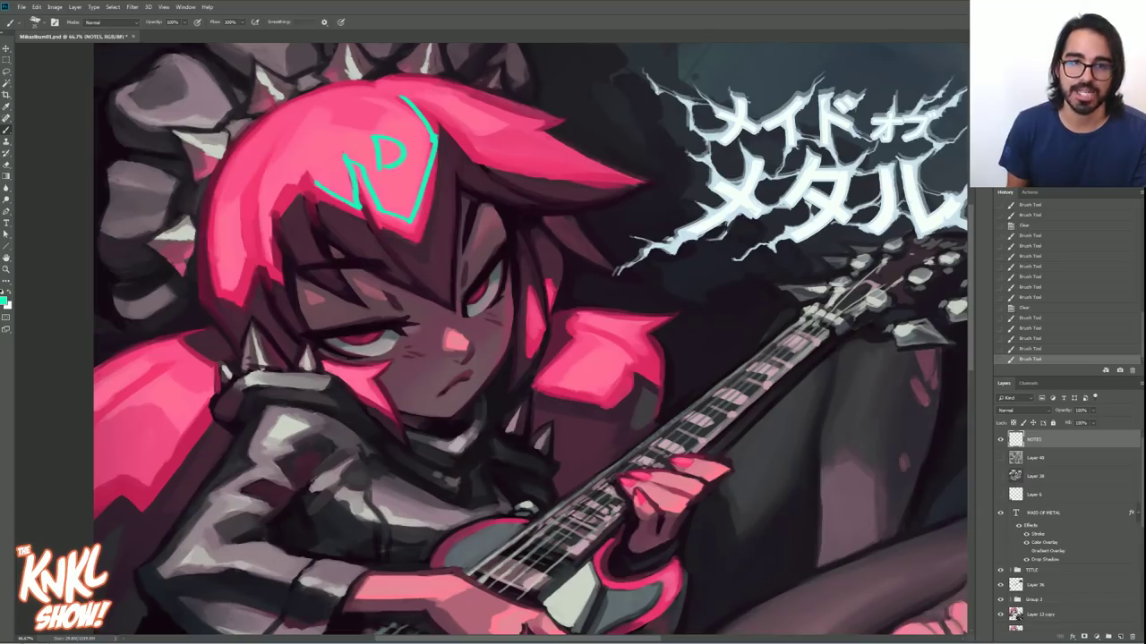
# - On NOTES, extend the cyan V down the forehead and label it with a small S and a D
pyautogui.hotkey('ctrl', '+')
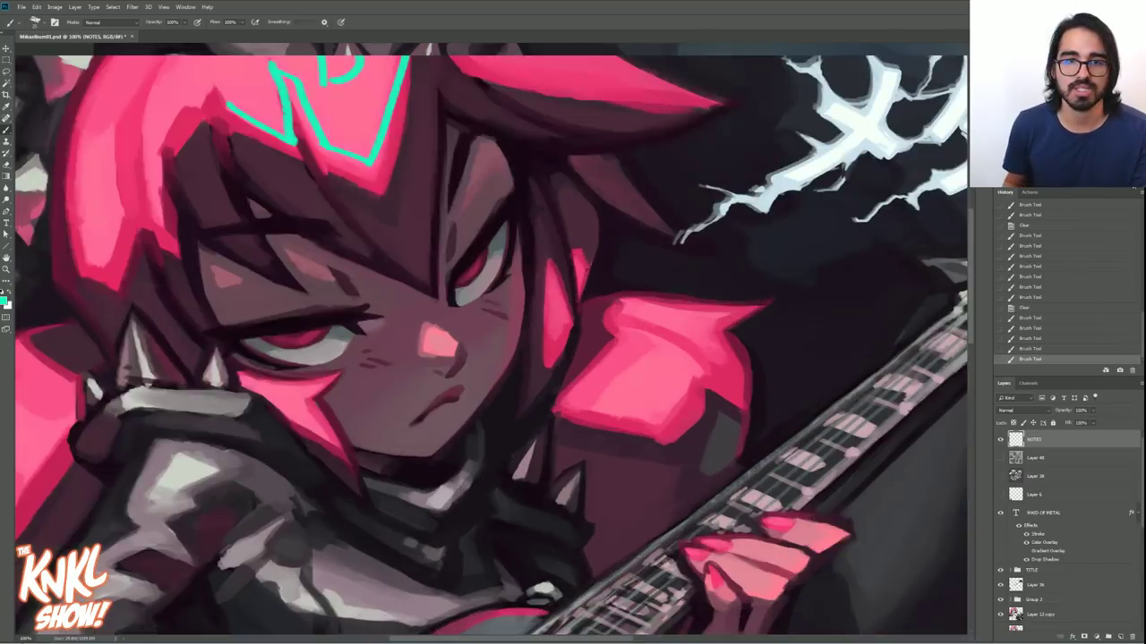
pyautogui.moveTo(468, 181); pyautogui.dragTo(545, 265)
pyautogui.moveTo(413, 331)
pyautogui.mouseDown()
pyautogui.moveTo(476, 358)
pyautogui.moveTo(517, 211)
pyautogui.moveTo(509, 184)
pyautogui.moveTo(401, 308)
pyautogui.moveTo(410, 329)
pyautogui.mouseUp()
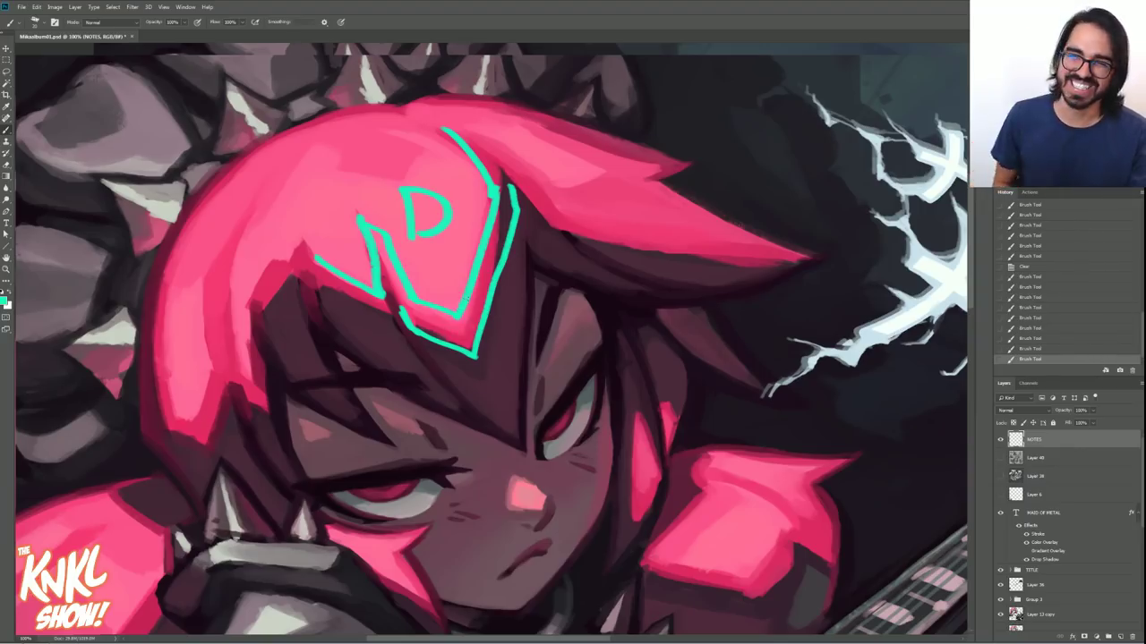
pyautogui.moveTo(469, 321); pyautogui.dragTo(451, 343)
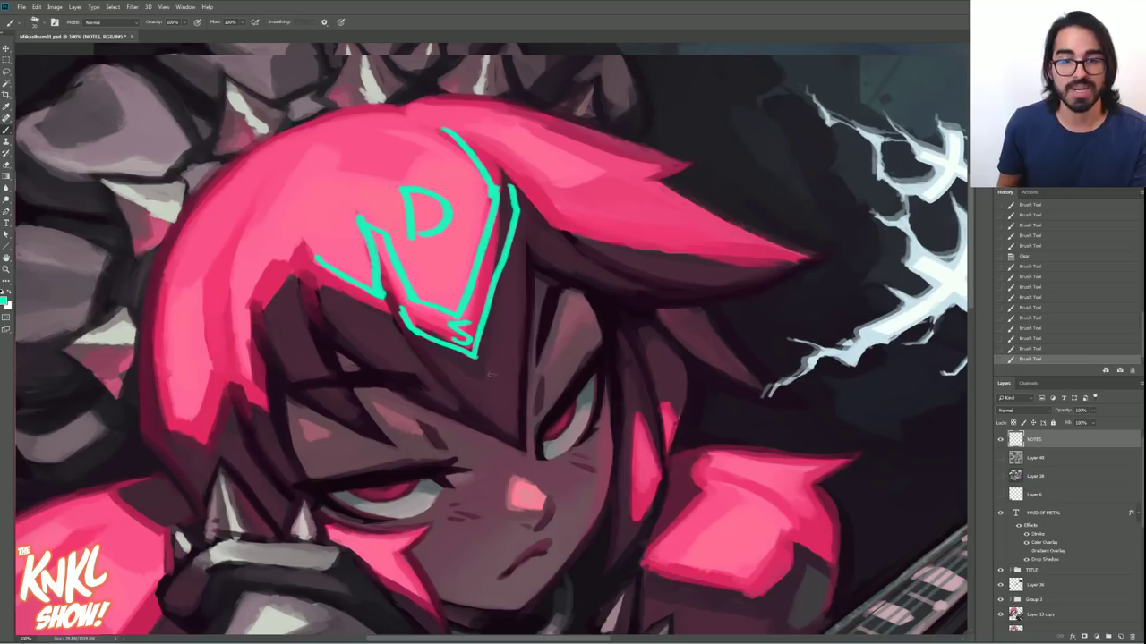
pyautogui.moveTo(483, 364)
pyautogui.mouseDown()
pyautogui.moveTo(485, 405)
pyautogui.moveTo(521, 445)
pyautogui.moveTo(531, 287)
pyautogui.mouseUp()
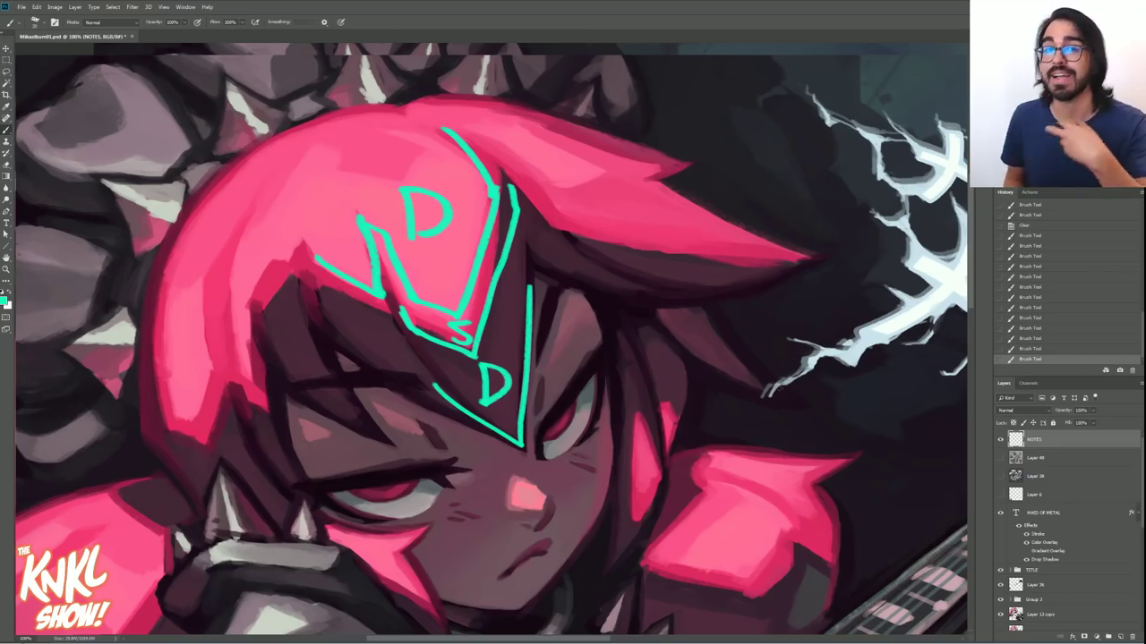
pyautogui.scroll(-10, 415, 305)
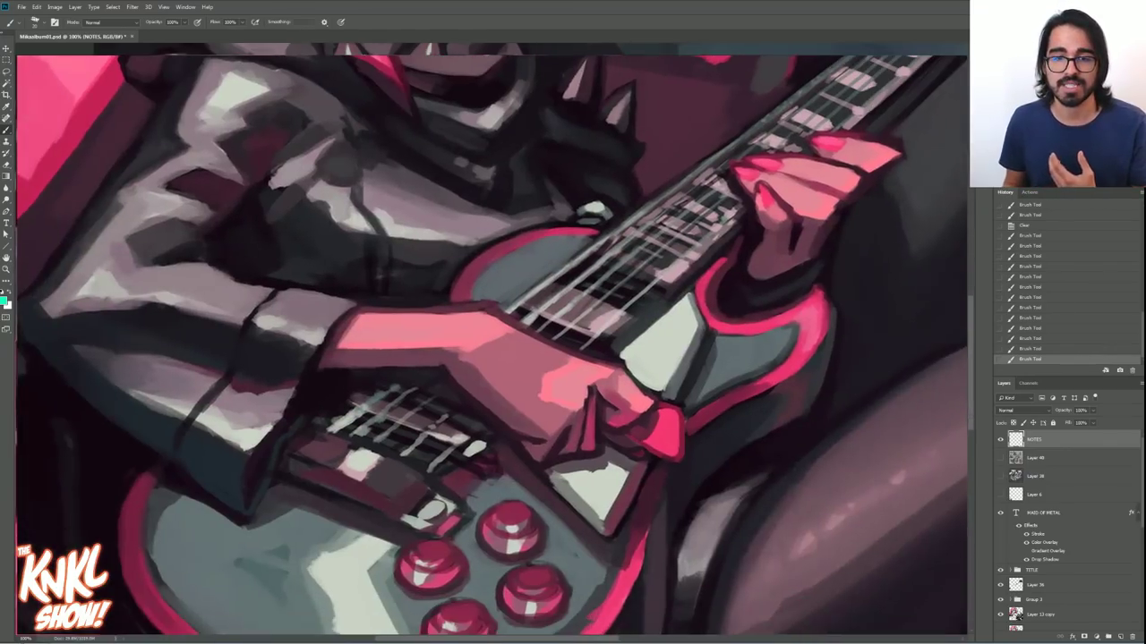
# - Trace the forearm's lower edge and outline the picking hand in cyan, marking it with a small D
pyautogui.moveTo(335, 353)
pyautogui.mouseDown()
pyautogui.moveTo(469, 353)
pyautogui.moveTo(536, 332)
pyautogui.moveTo(505, 319)
pyautogui.mouseUp()
pyautogui.moveTo(540, 399)
pyautogui.mouseDown()
pyautogui.moveTo(580, 358)
pyautogui.moveTo(601, 354)
pyautogui.mouseUp()
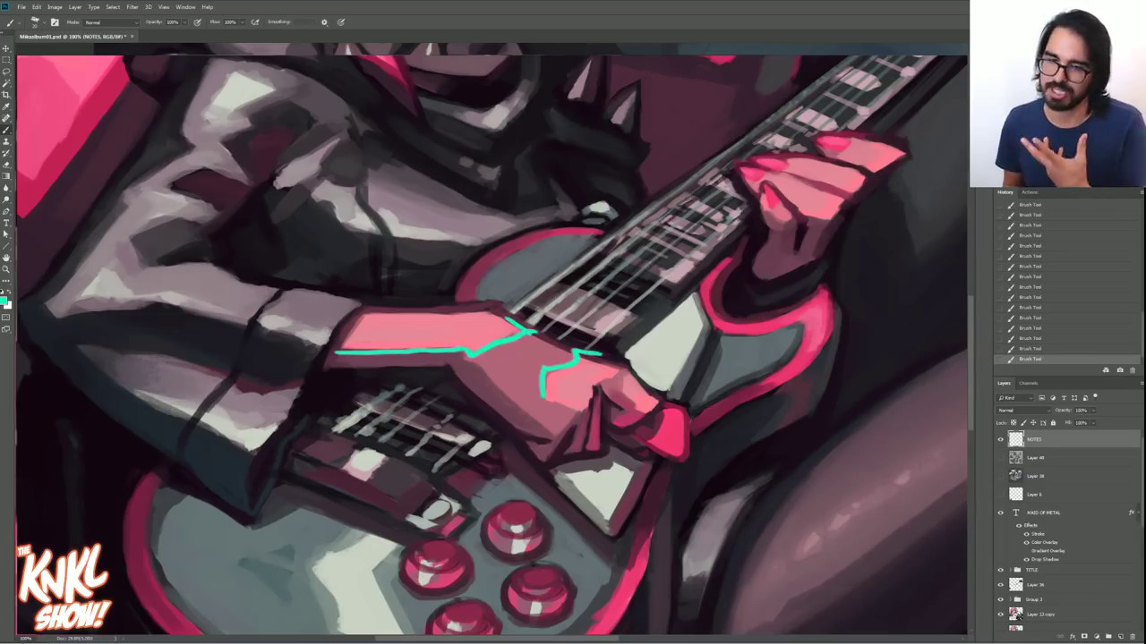
pyautogui.moveTo(537, 396)
pyautogui.mouseDown()
pyautogui.moveTo(582, 414)
pyautogui.moveTo(617, 376)
pyautogui.mouseUp()
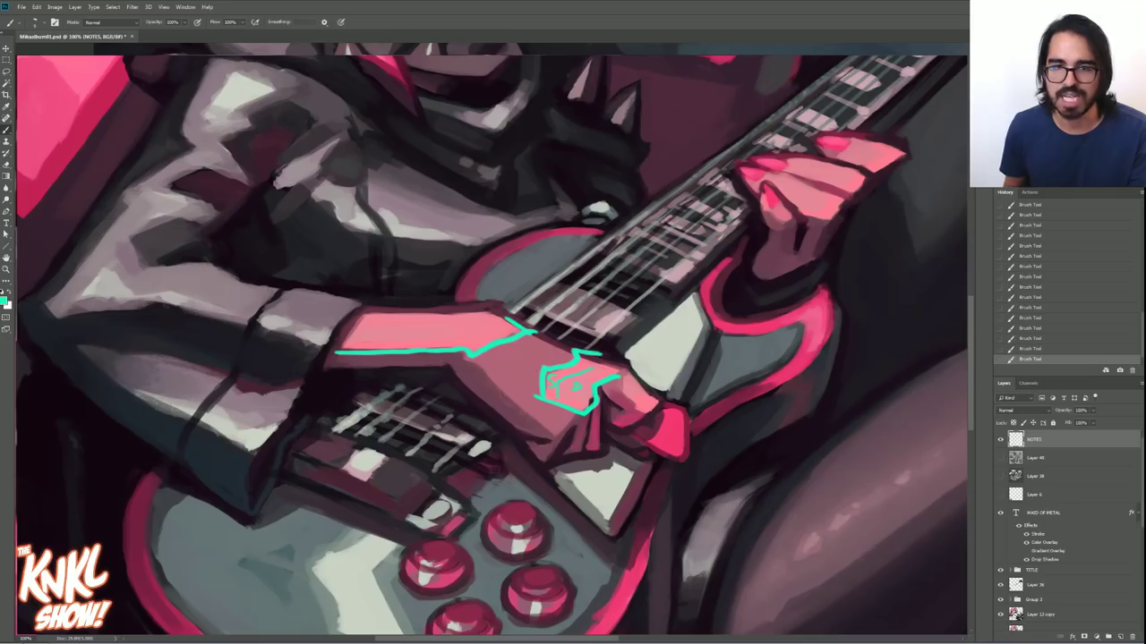
pyautogui.moveTo(512, 365); pyautogui.dragTo(514, 377)
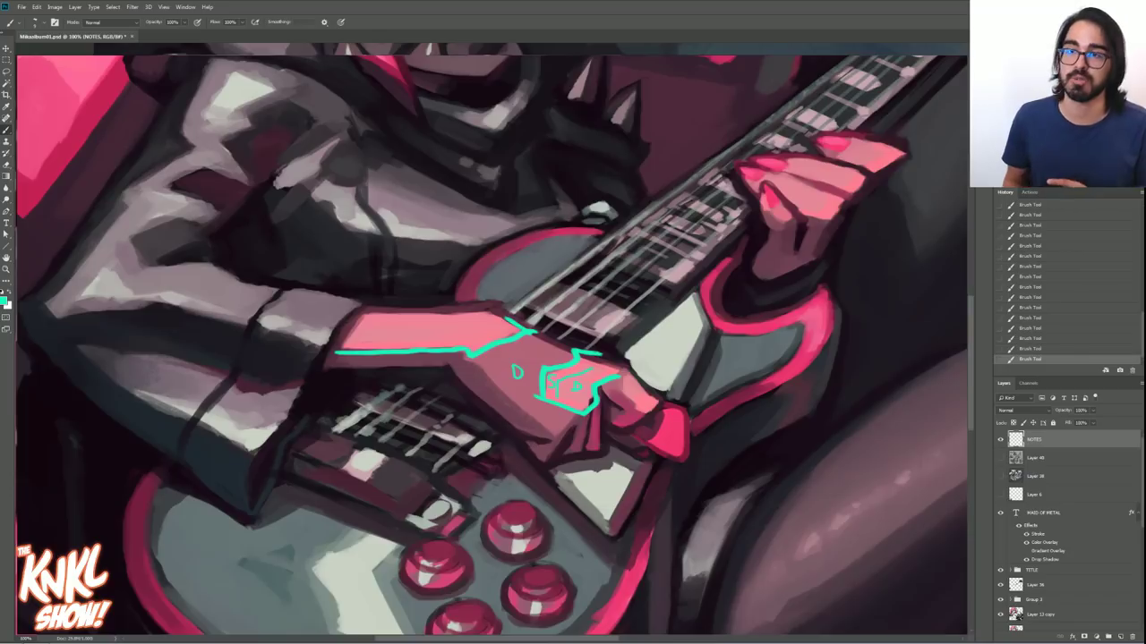
pyautogui.scroll(10, 492, 345)
# - Hide the NOTES layer and sample the hair pink, pushing it to a saturated #f80247
pyautogui.click(1000, 440)
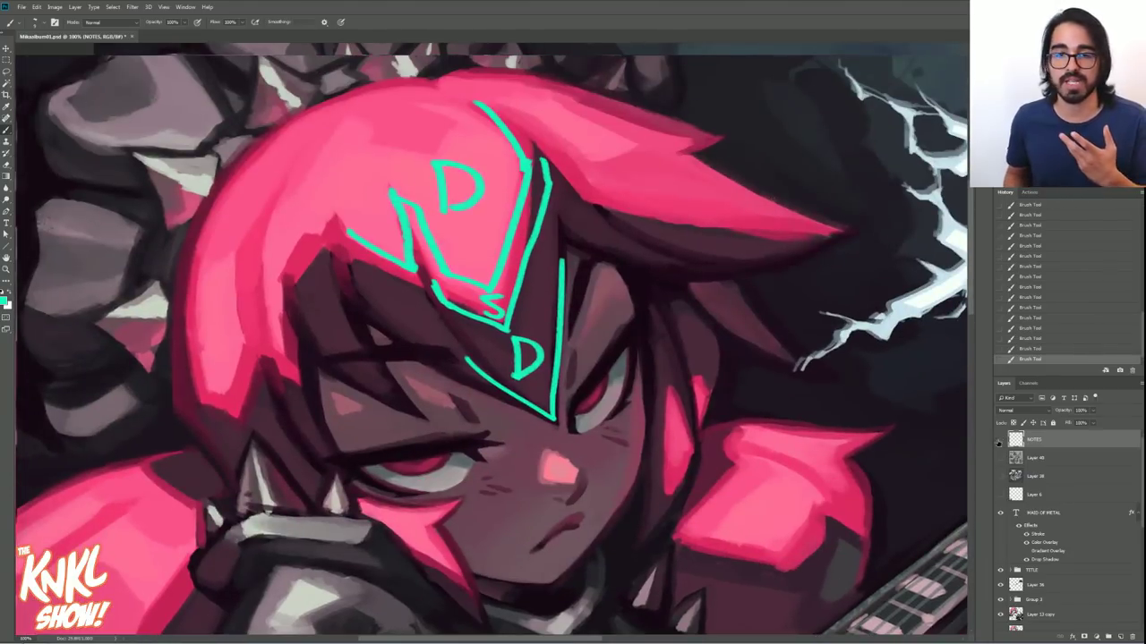
pyautogui.hotkey('alt', 'shift', 'c')
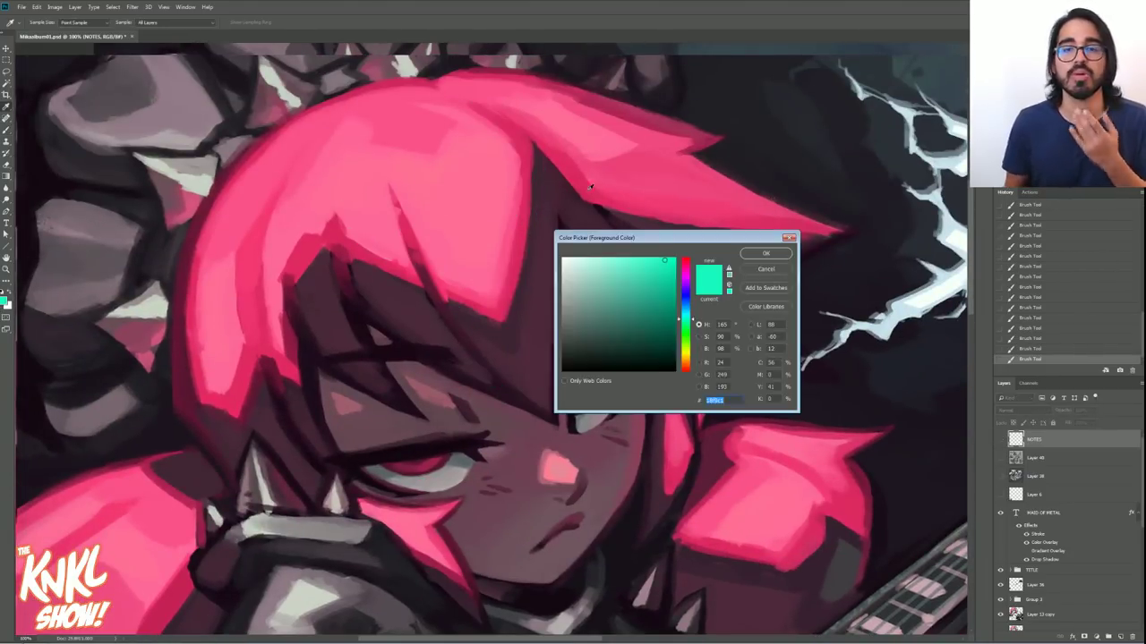
pyautogui.moveTo(722, 238); pyautogui.dragTo(804, 230)
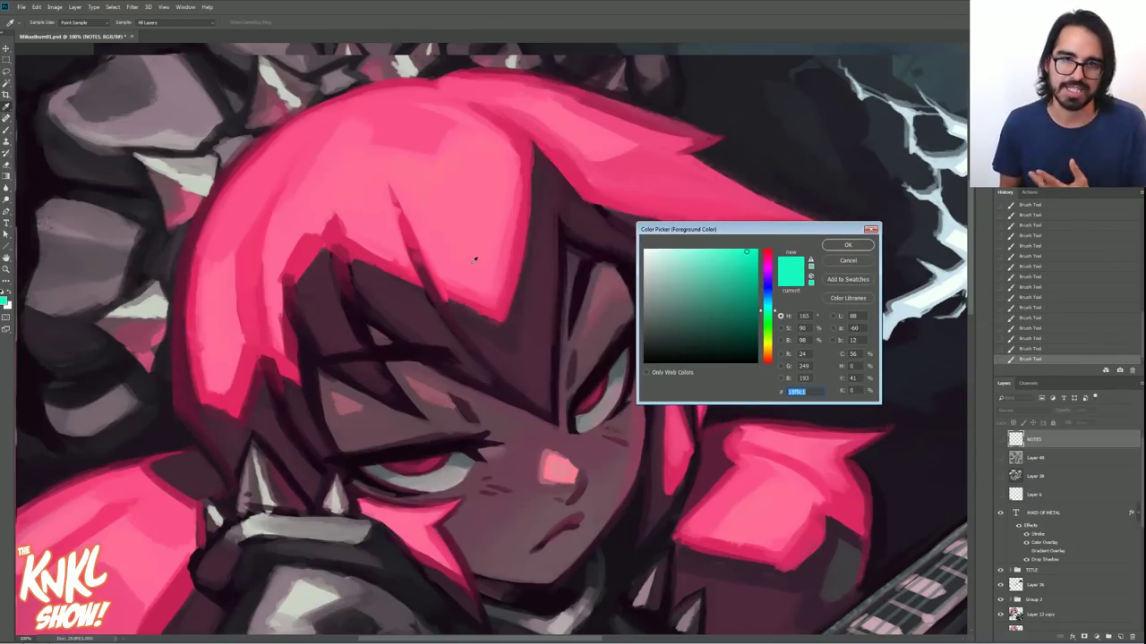
pyautogui.click(482, 221)
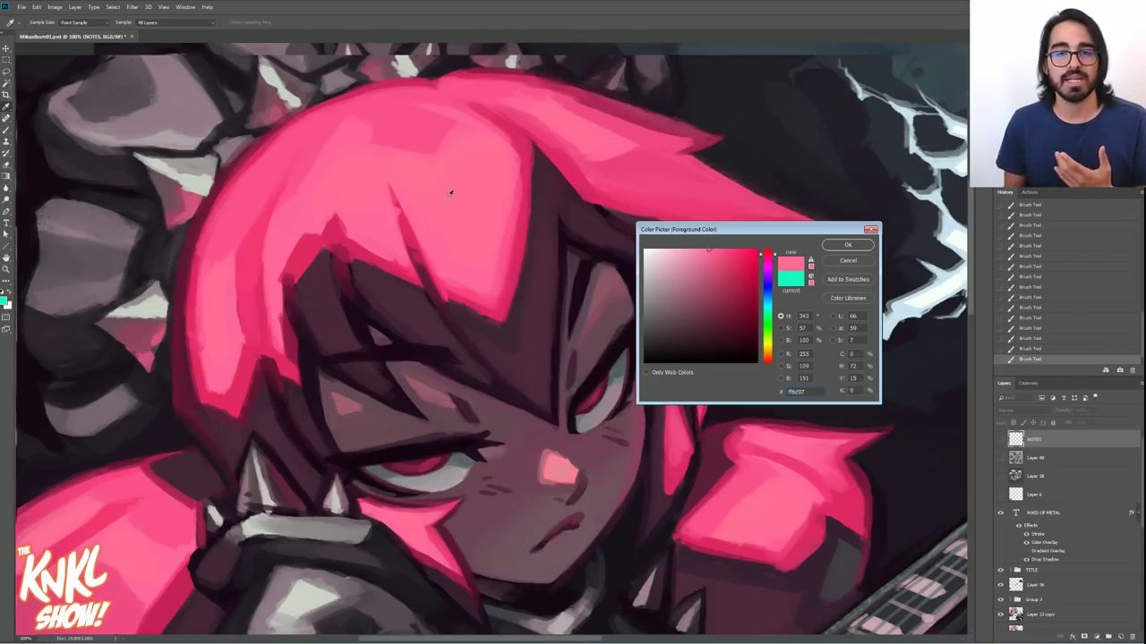
pyautogui.moveTo(708, 249)
pyautogui.mouseDown()
pyautogui.moveTo(756, 252)
pyautogui.moveTo(764, 237)
pyautogui.mouseUp()
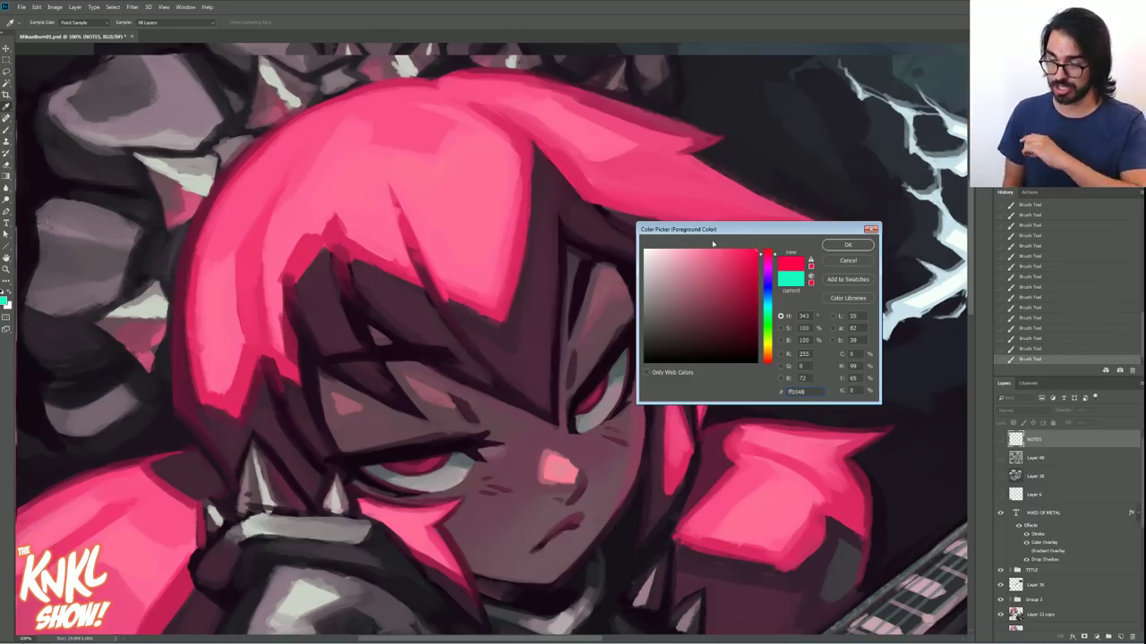
pyautogui.moveTo(752, 254); pyautogui.dragTo(723, 250)
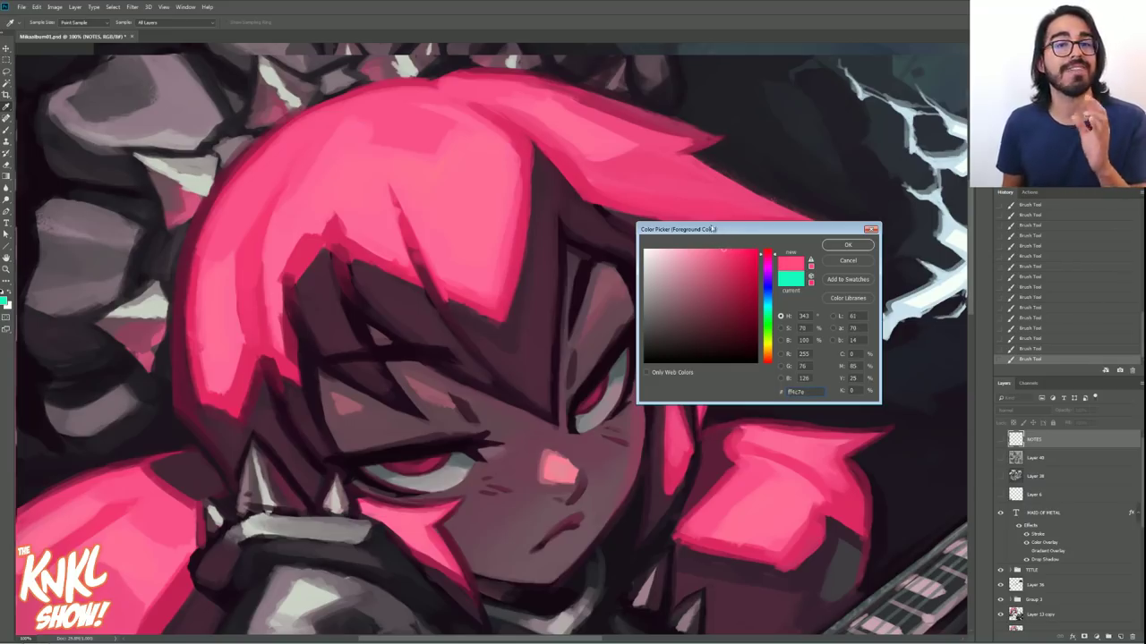
pyautogui.click(754, 257)
pyautogui.click(757, 252)
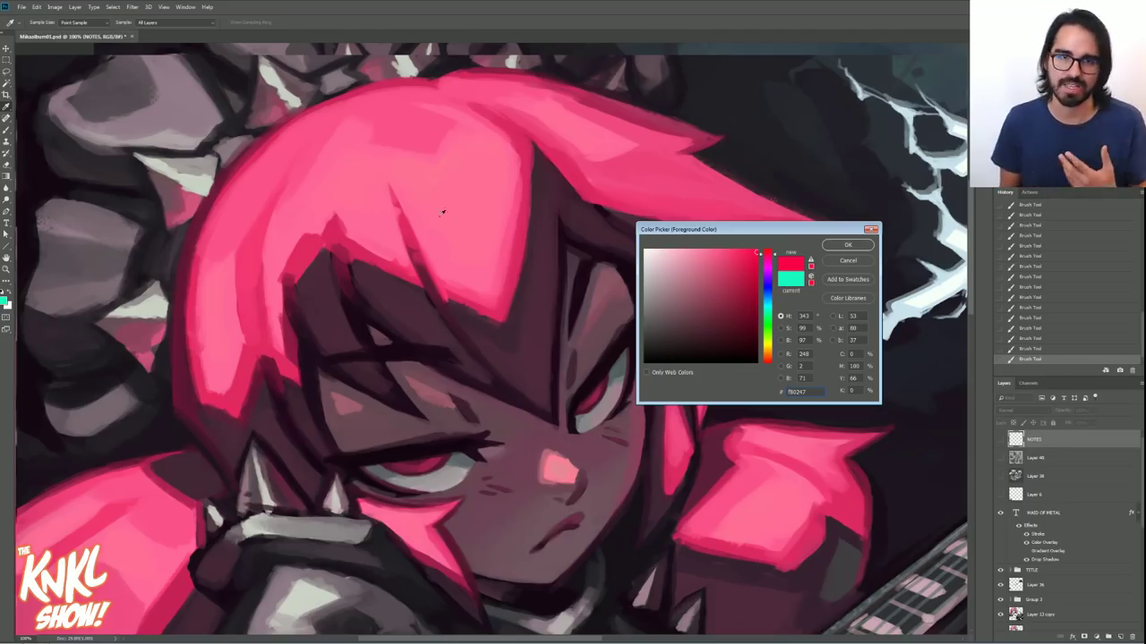
# - Compare several hair pinks and the dark hair-edge shadow, then cancel to keep the cyan colour
pyautogui.click(372, 191)
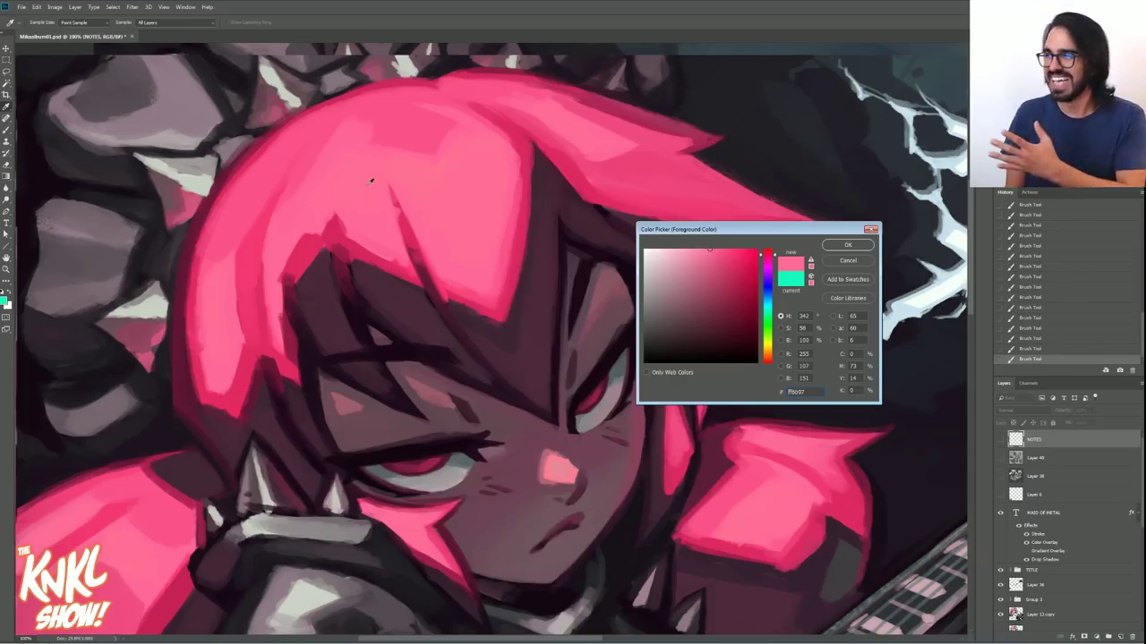
pyautogui.moveTo(676, 248); pyautogui.dragTo(705, 251)
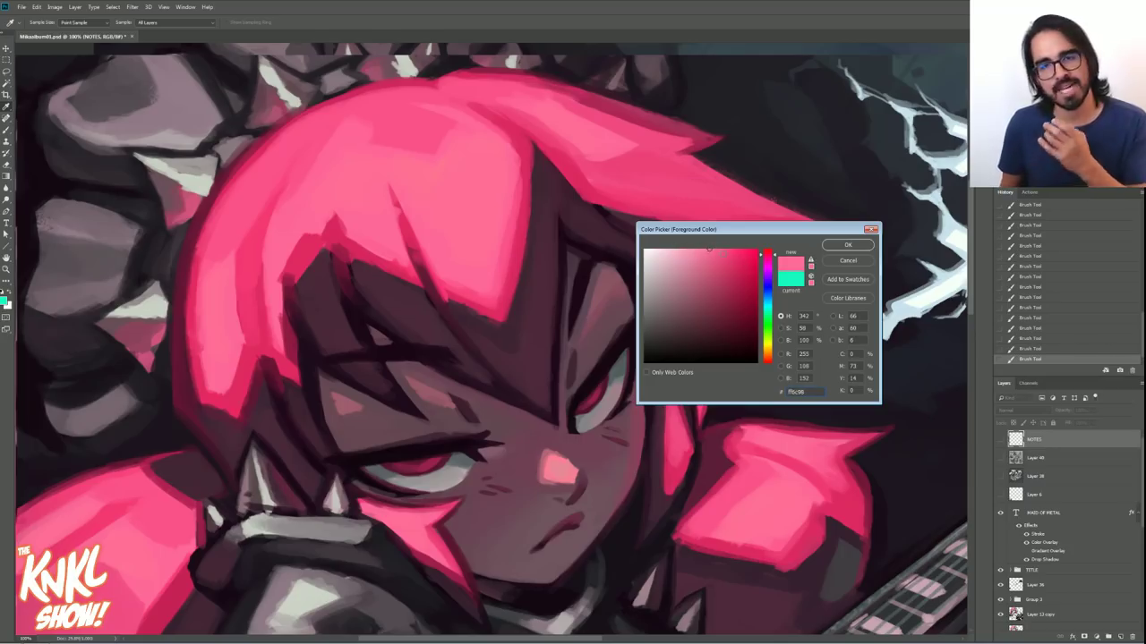
pyautogui.moveTo(500, 235)
pyautogui.mouseDown()
pyautogui.moveTo(523, 247)
pyautogui.moveTo(478, 225)
pyautogui.moveTo(526, 241)
pyautogui.moveTo(480, 221)
pyautogui.moveTo(523, 244)
pyautogui.mouseUp()
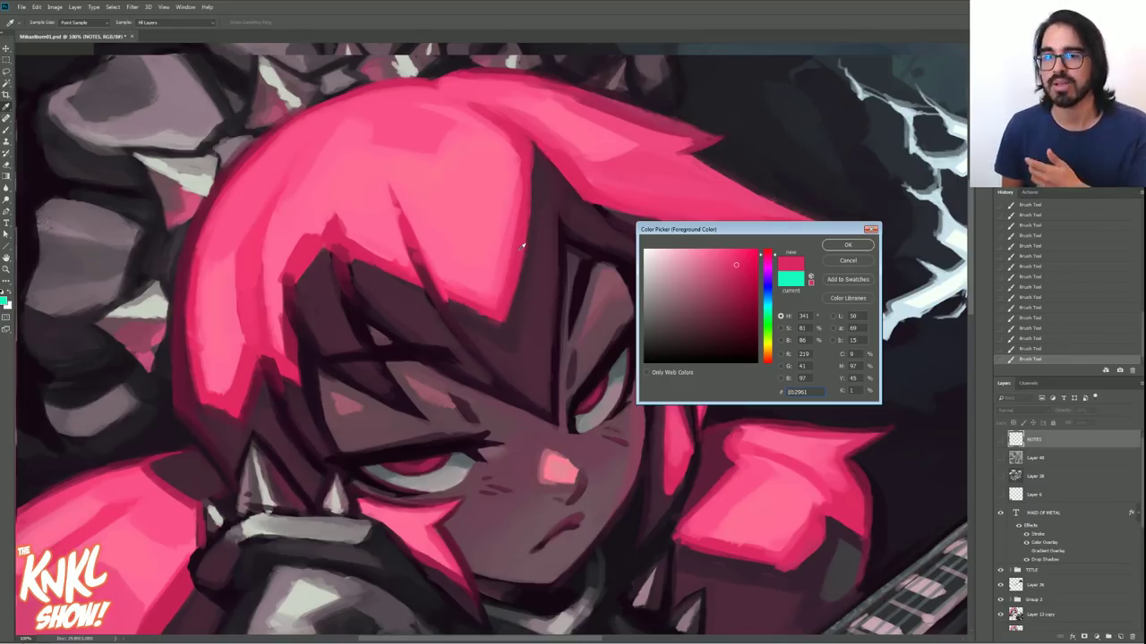
pyautogui.moveTo(523, 245)
pyautogui.mouseDown()
pyautogui.moveTo(530, 257)
pyautogui.moveTo(501, 241)
pyautogui.moveTo(555, 246)
pyautogui.mouseUp()
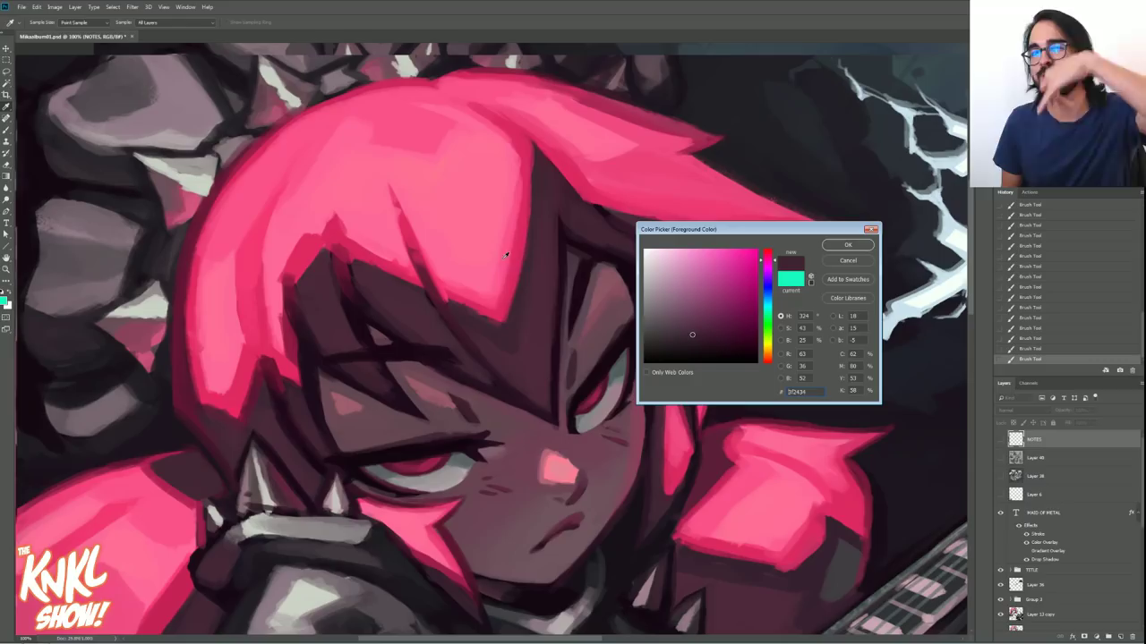
pyautogui.moveTo(538, 285)
pyautogui.mouseDown()
pyautogui.moveTo(524, 259)
pyautogui.moveTo(493, 243)
pyautogui.moveTo(531, 269)
pyautogui.mouseUp()
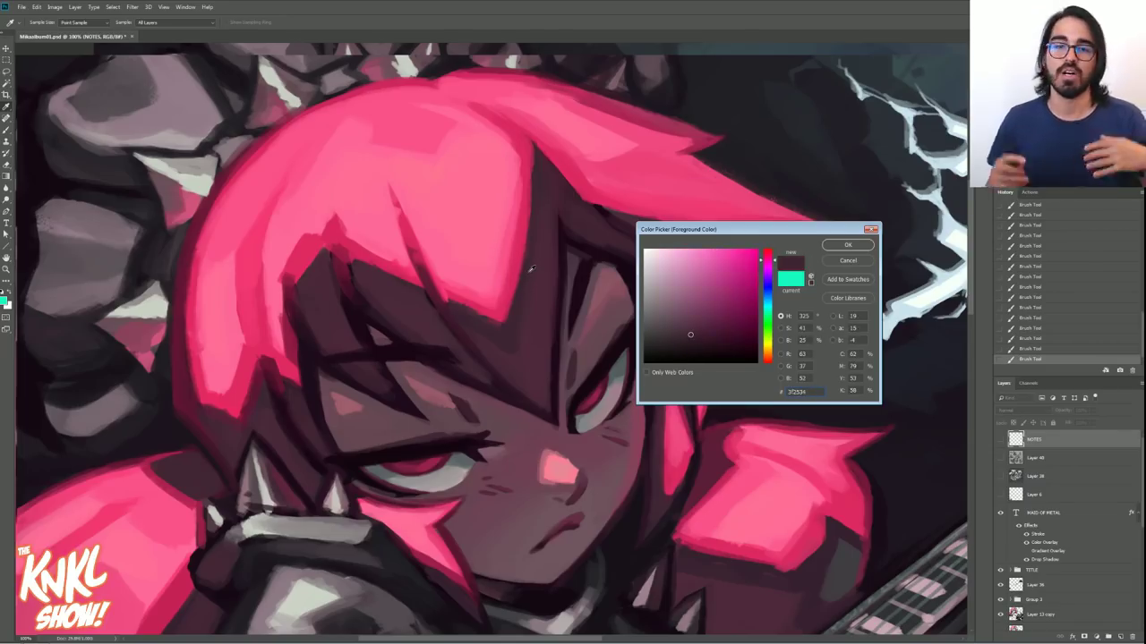
pyautogui.click(848, 245)
pyautogui.moveTo(347, 414); pyautogui.dragTo(275, 221)
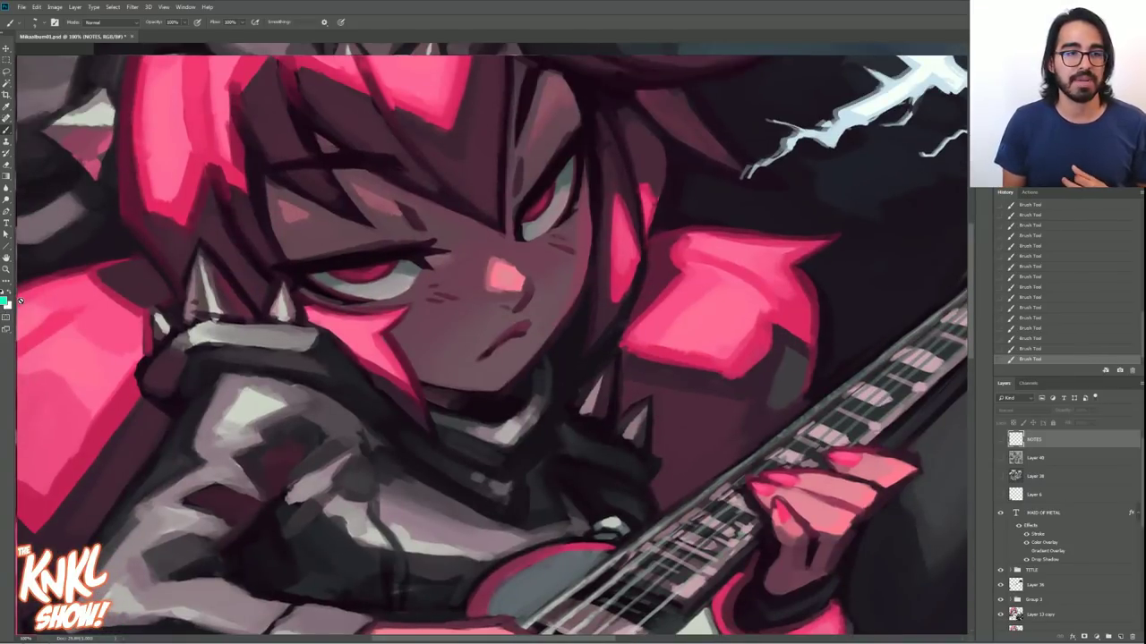
# - Sample nose and cheek skin tones, including a muted mauve, then cancel to keep the cyan
pyautogui.click(5, 301)
pyautogui.click(513, 271)
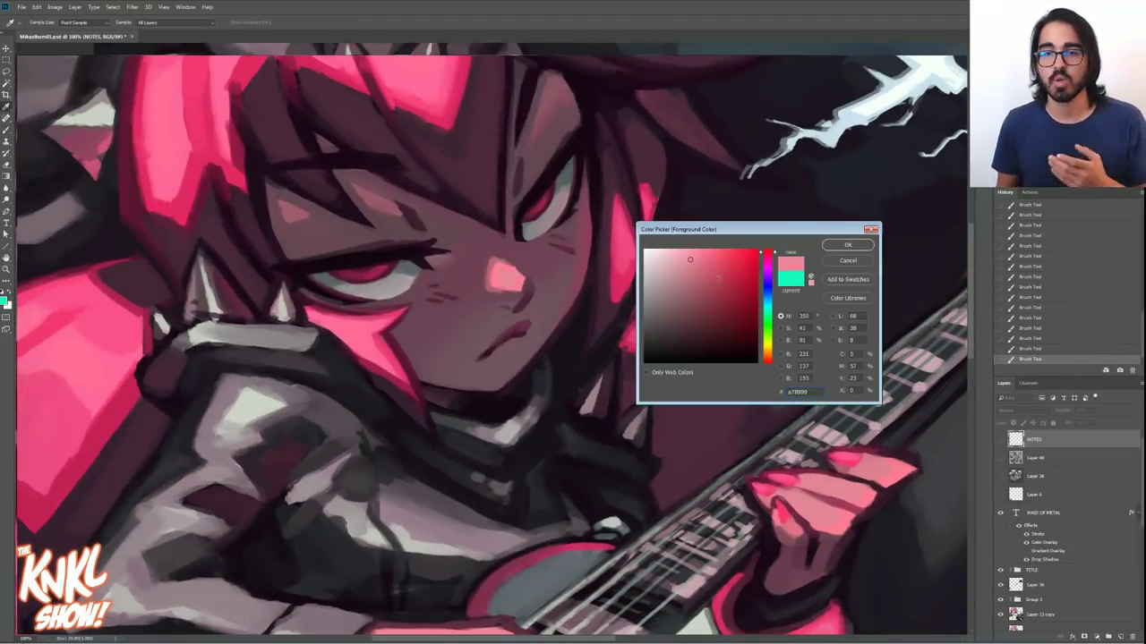
pyautogui.moveTo(514, 271)
pyautogui.mouseDown()
pyautogui.moveTo(501, 271)
pyautogui.moveTo(514, 276)
pyautogui.mouseUp()
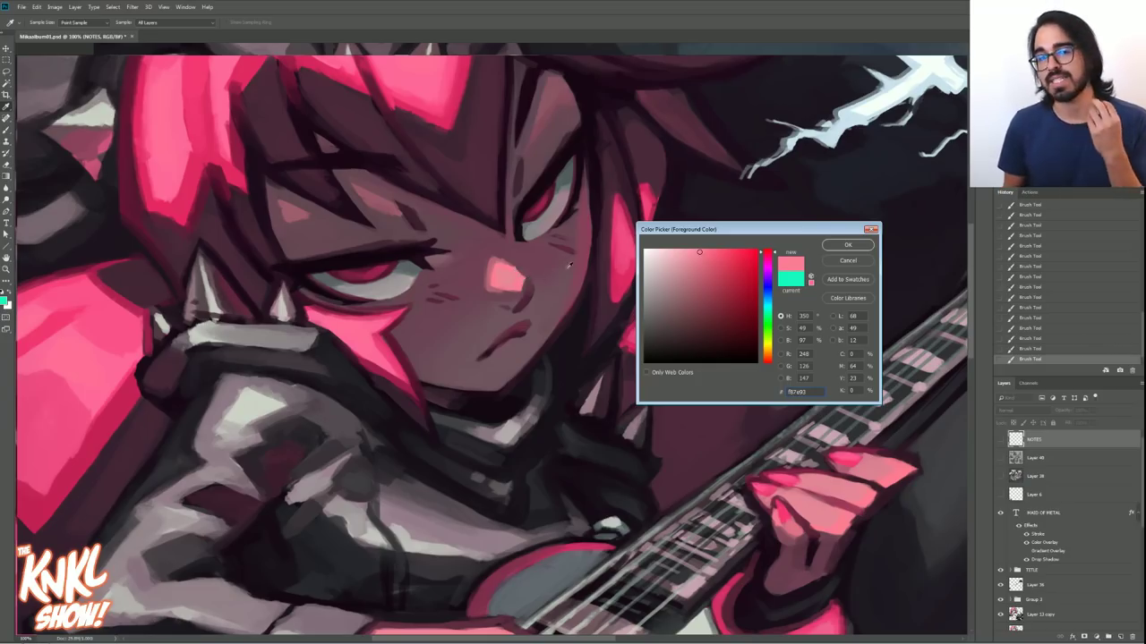
pyautogui.click(524, 281)
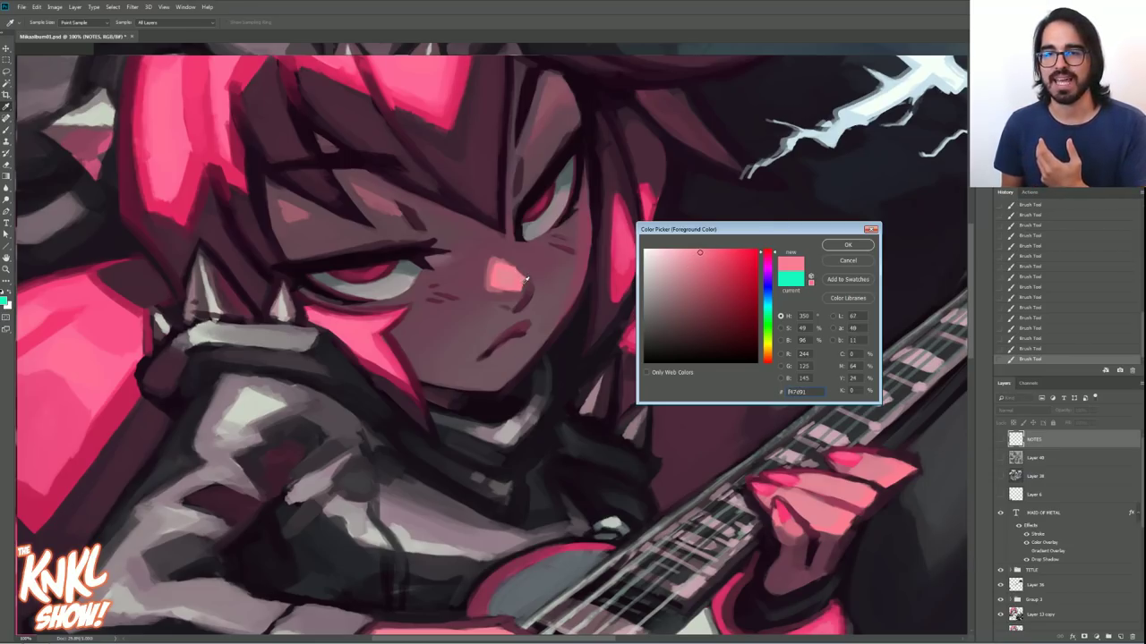
pyautogui.click(528, 276)
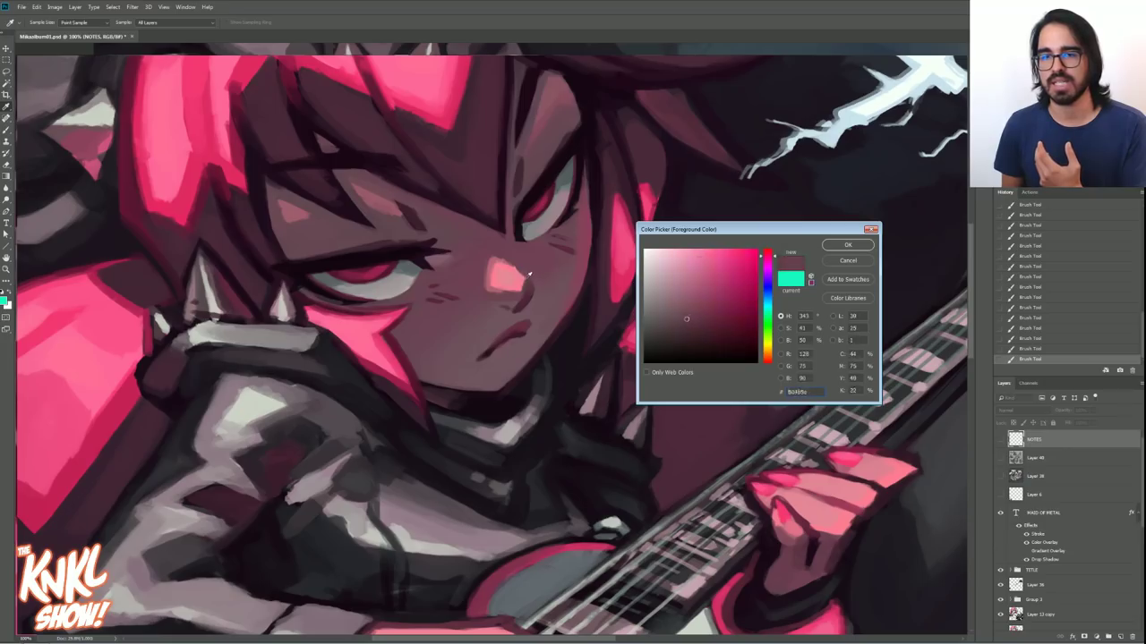
pyautogui.click(537, 255)
pyautogui.moveTo(541, 261); pyautogui.dragTo(547, 310)
pyautogui.moveTo(540, 259); pyautogui.dragTo(548, 289)
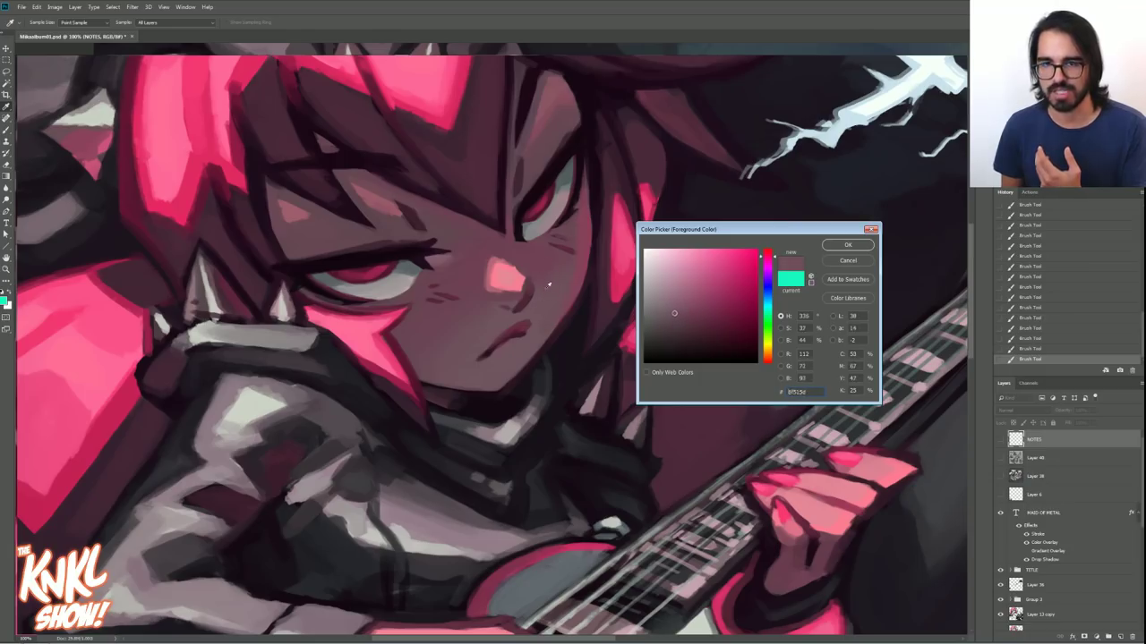
pyautogui.click(520, 357)
pyautogui.moveTo(537, 313)
pyautogui.mouseDown()
pyautogui.moveTo(537, 262)
pyautogui.moveTo(504, 270)
pyautogui.moveTo(524, 255)
pyautogui.moveTo(544, 270)
pyautogui.moveTo(549, 309)
pyautogui.moveTo(540, 263)
pyautogui.mouseUp()
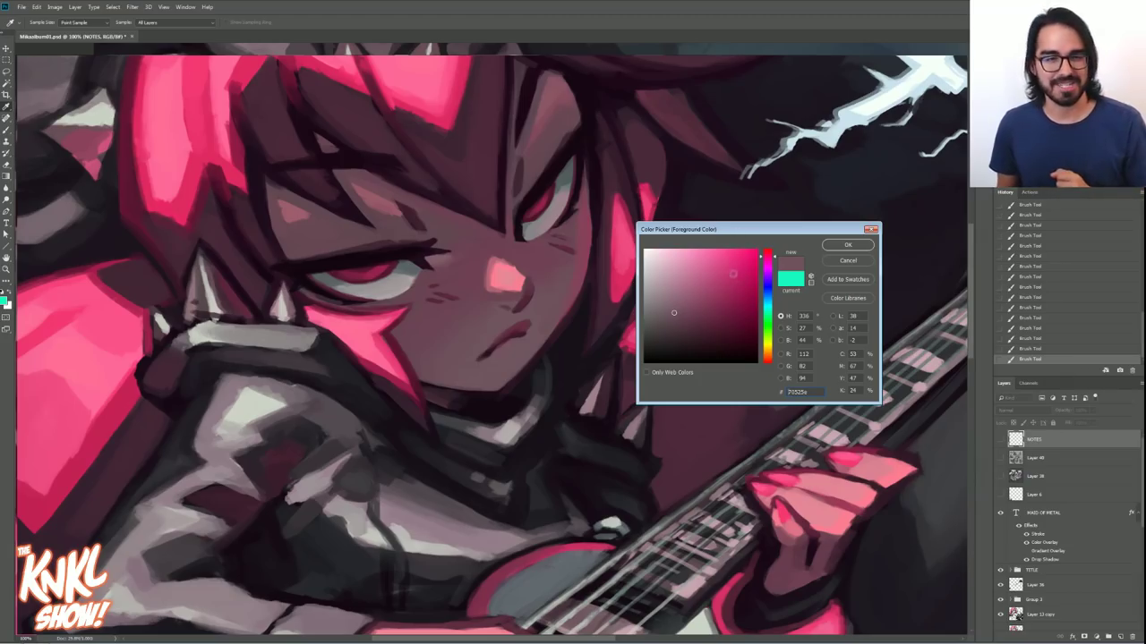
pyautogui.click(853, 260)
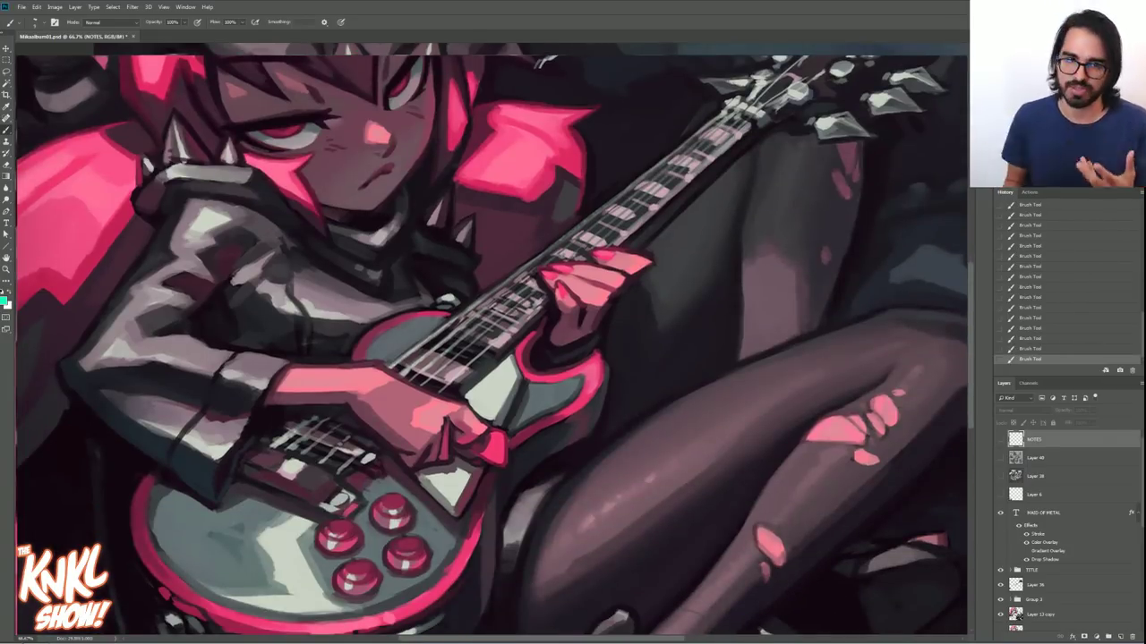
# - Sample the muted pink of the jacket, then cancel the Color Picker to keep cyan
pyautogui.click(5, 303)
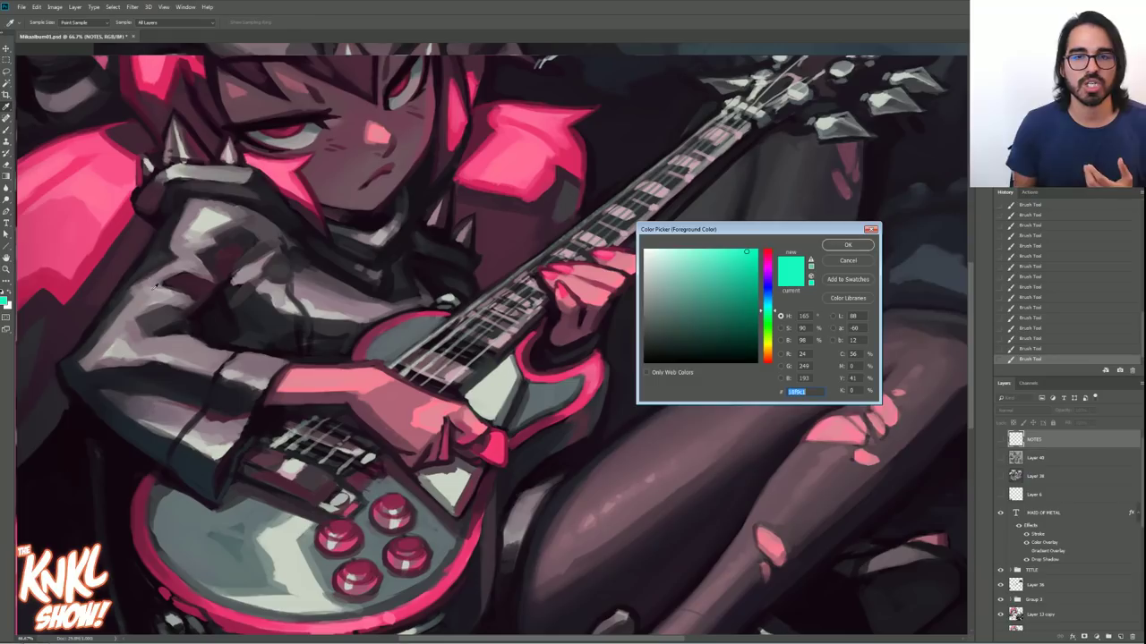
pyautogui.moveTo(786, 230); pyautogui.dragTo(711, 110)
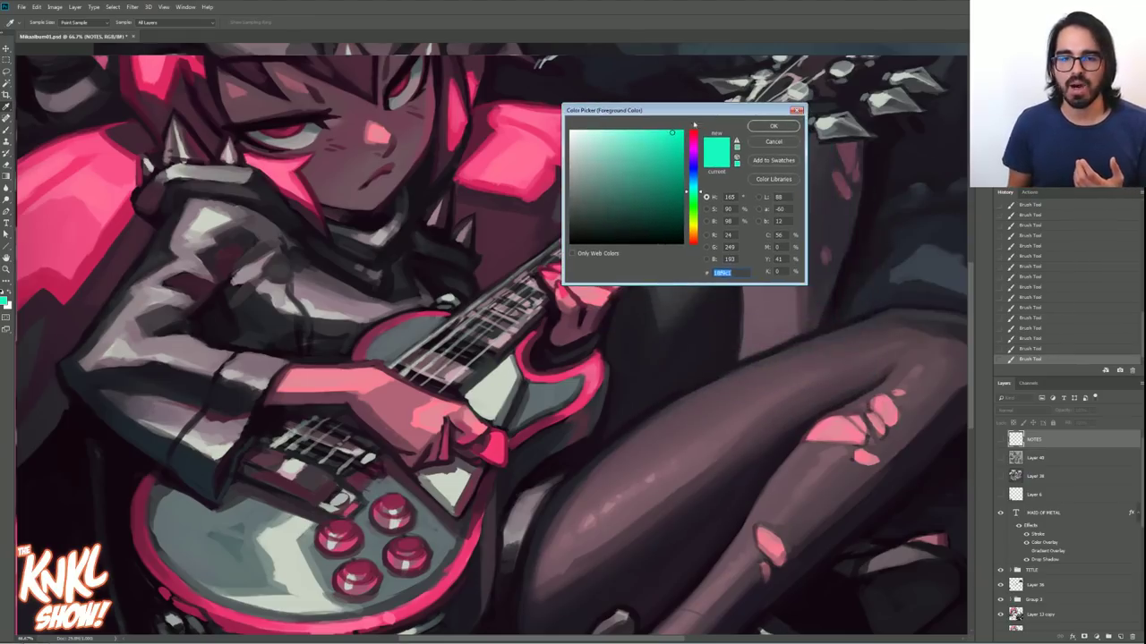
pyautogui.click(188, 342)
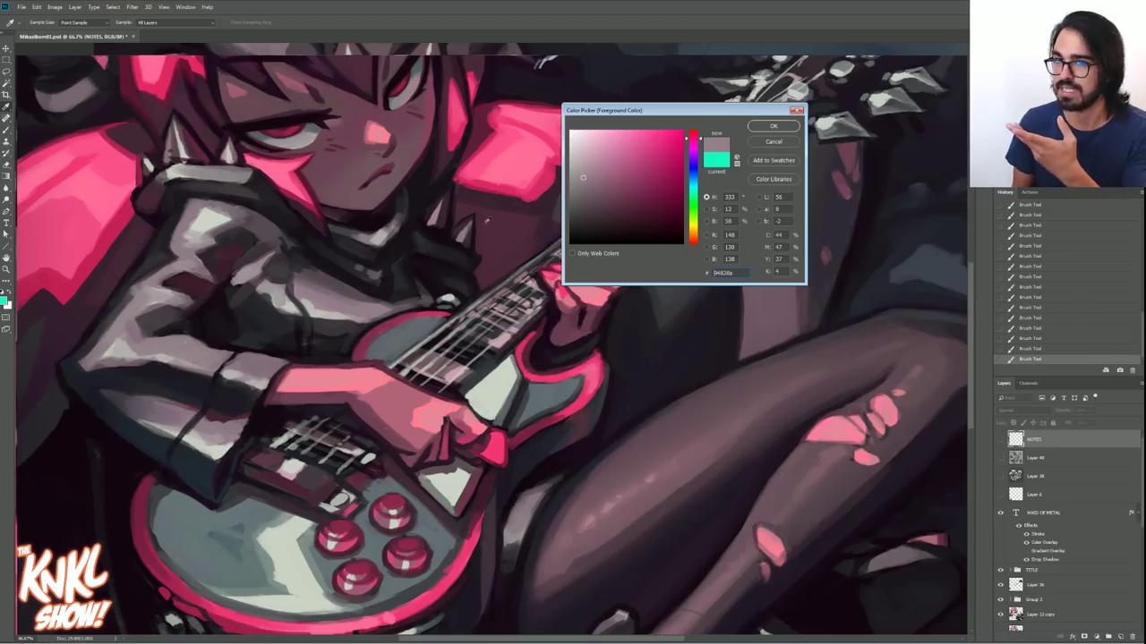
pyautogui.click(773, 142)
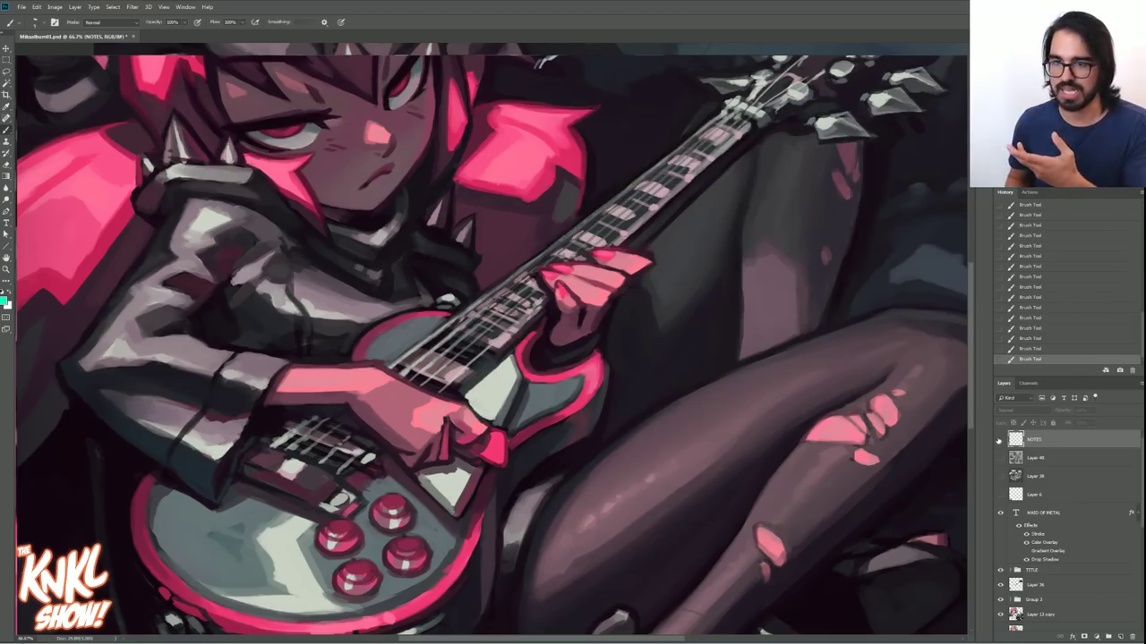
# - Add a new empty Layer 41 above Layer 40 and hide the NOTES layer again
pyautogui.click(1000, 440)
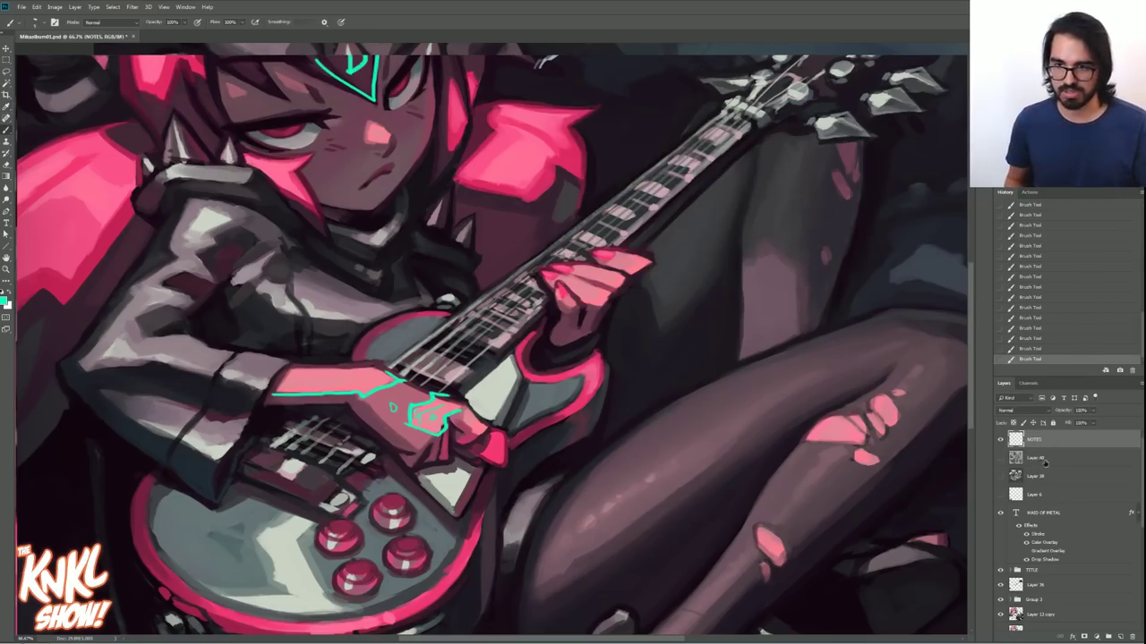
pyautogui.click(1039, 462)
pyautogui.hotkey('ctrl', 'shift', 'n')
pyautogui.press('Return')
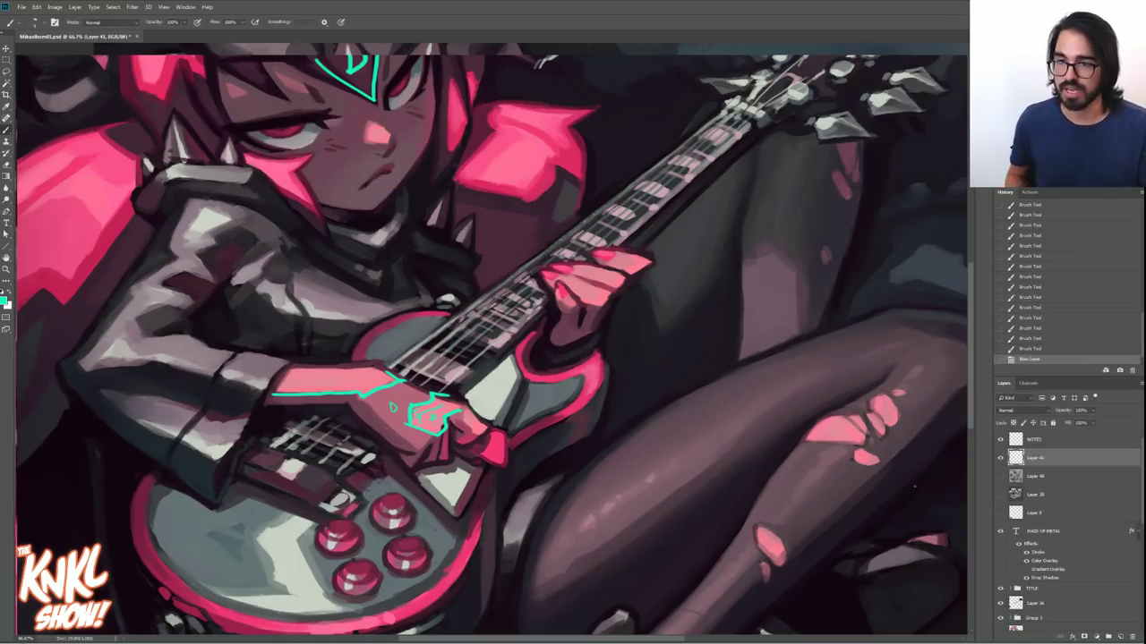
pyautogui.click(999, 440)
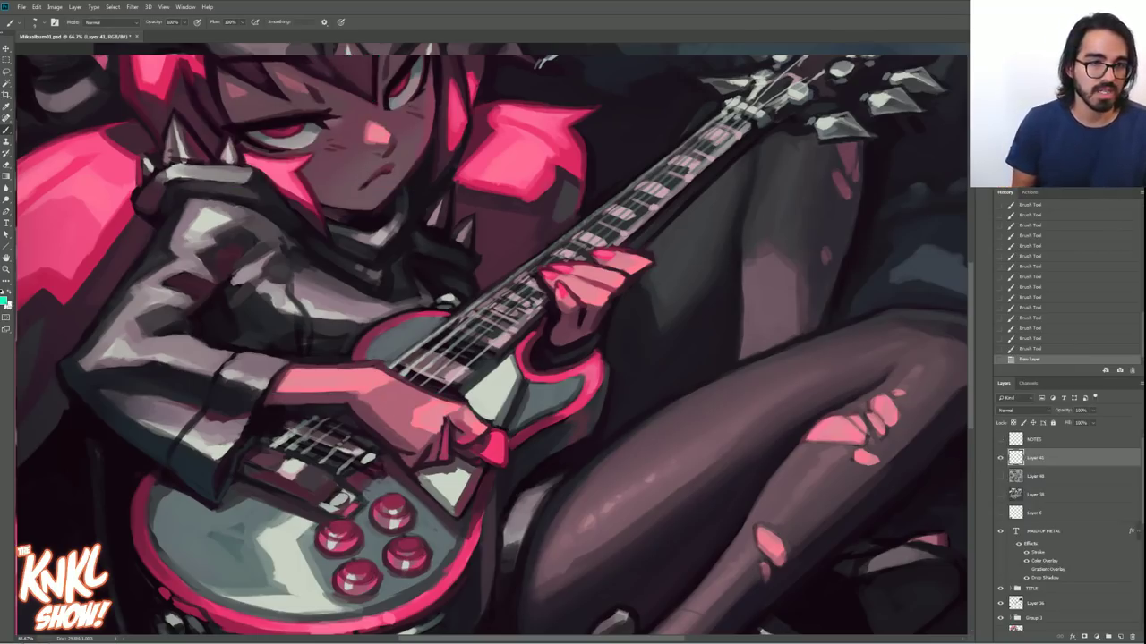
# - Change the foreground colour from cyan to pink
pyautogui.click(6, 302)
pyautogui.moveTo(688, 150); pyautogui.dragTo(697, 144)
pyautogui.click(773, 126)
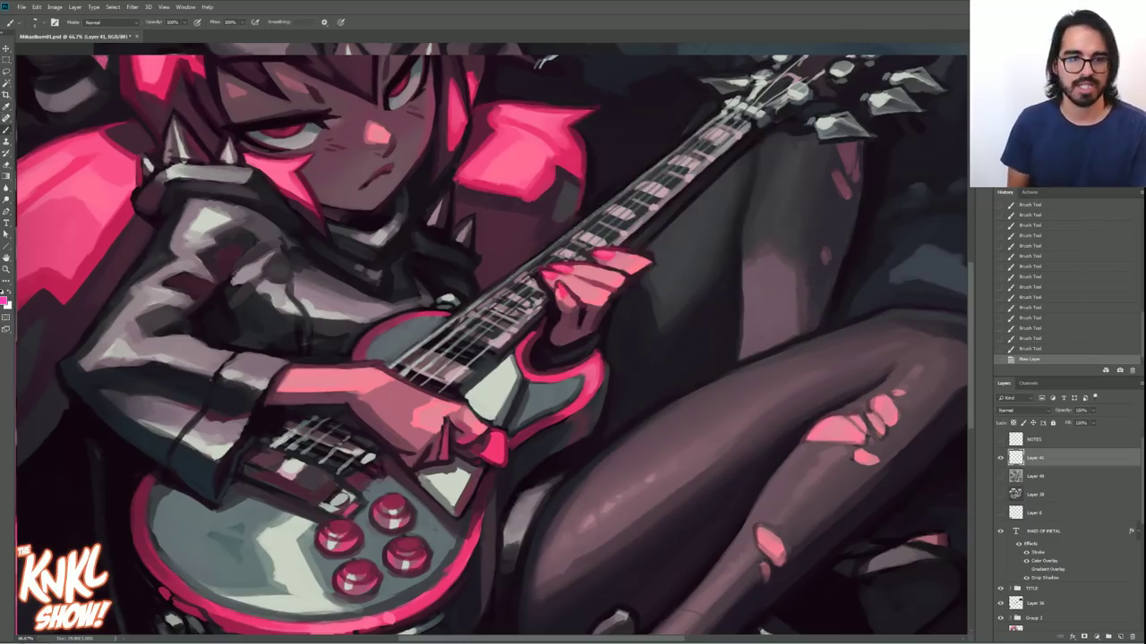
# - Sketch a trial pink zigzag over the arm on Layer 41, then delete it
pyautogui.moveTo(290, 362)
pyautogui.mouseDown()
pyautogui.moveTo(261, 390)
pyautogui.moveTo(230, 346)
pyautogui.moveTo(153, 334)
pyautogui.moveTo(177, 319)
pyautogui.moveTo(145, 313)
pyautogui.moveTo(194, 307)
pyautogui.moveTo(163, 286)
pyautogui.moveTo(213, 274)
pyautogui.moveTo(200, 247)
pyautogui.moveTo(240, 223)
pyautogui.mouseUp()
pyautogui.moveTo(177, 263)
pyautogui.mouseDown()
pyautogui.moveTo(167, 243)
pyautogui.moveTo(191, 199)
pyautogui.mouseUp()
pyautogui.moveTo(224, 240); pyautogui.dragTo(263, 238)
pyautogui.moveTo(258, 388)
pyautogui.mouseDown()
pyautogui.moveTo(220, 374)
pyautogui.moveTo(147, 366)
pyautogui.moveTo(97, 377)
pyautogui.moveTo(81, 363)
pyautogui.moveTo(101, 403)
pyautogui.moveTo(256, 402)
pyautogui.moveTo(226, 415)
pyautogui.moveTo(113, 391)
pyautogui.mouseUp()
pyautogui.press('Delete')
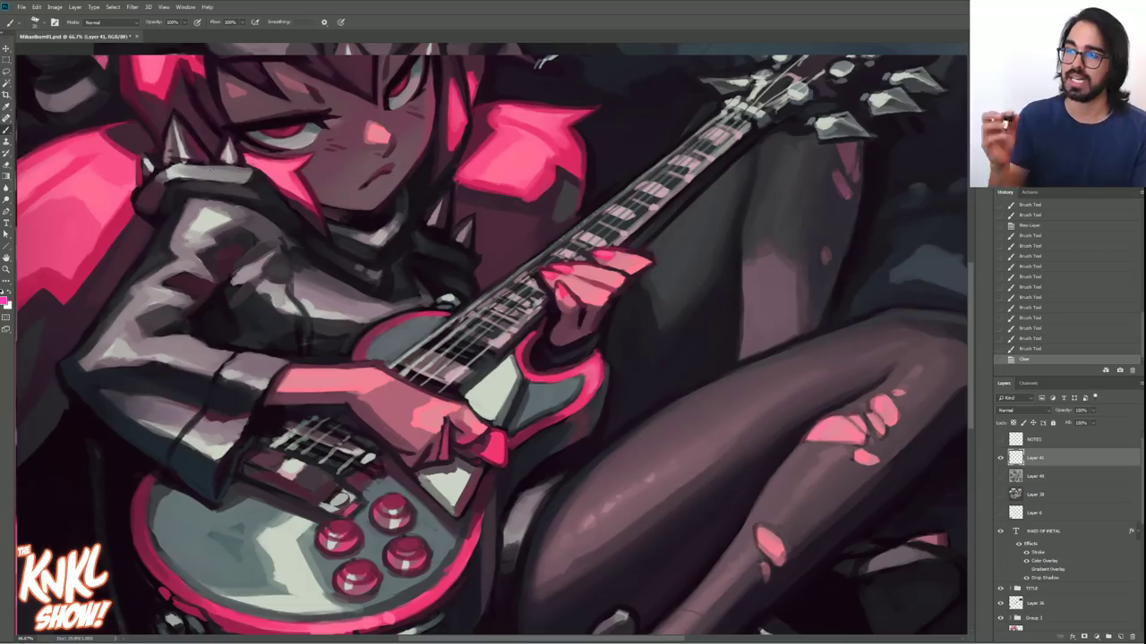
pyautogui.moveTo(492, 345); pyautogui.dragTo(492, 259)
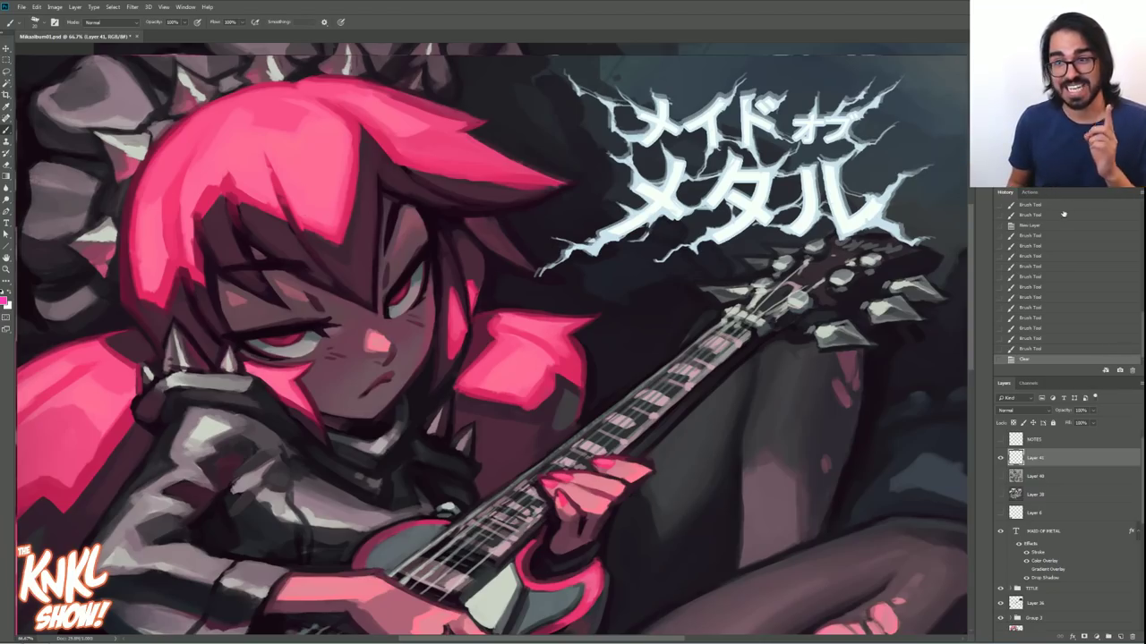
# - At 100% zoom, set the foreground colour to a mauve-grey sampled from the canvas
pyautogui.hotkey('ctrl', '+')
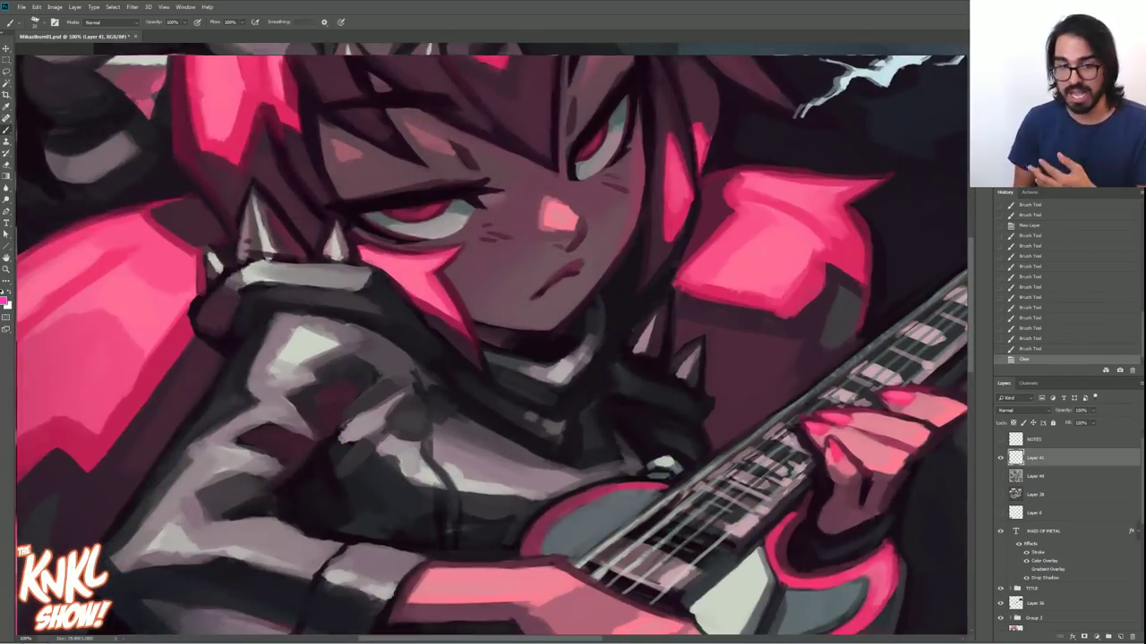
pyautogui.click(5, 302)
pyautogui.click(219, 465)
pyautogui.moveTo(219, 466); pyautogui.dragTo(224, 475)
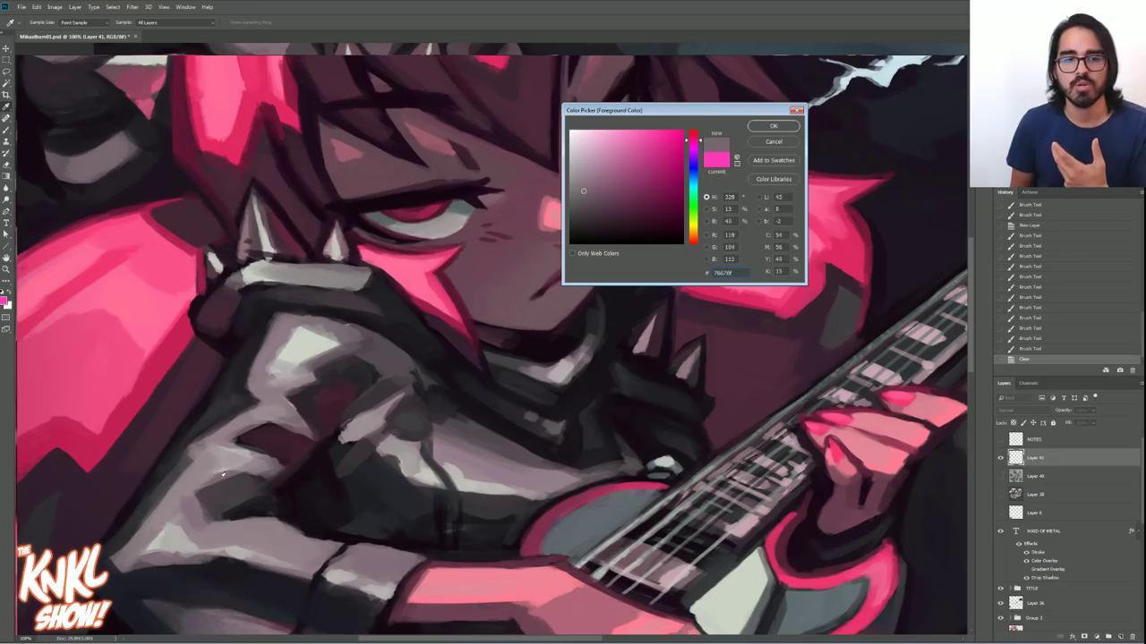
pyautogui.click(773, 125)
# - Paint mauve and light strokes along the jacket sleeve on Layer 41
pyautogui.moveTo(193, 489)
pyautogui.mouseDown()
pyautogui.moveTo(238, 474)
pyautogui.moveTo(260, 435)
pyautogui.moveTo(234, 443)
pyautogui.moveTo(313, 428)
pyautogui.moveTo(320, 437)
pyautogui.mouseUp()
pyautogui.moveTo(311, 426)
pyautogui.mouseDown()
pyautogui.moveTo(295, 394)
pyautogui.moveTo(314, 372)
pyautogui.mouseUp()
pyautogui.moveTo(248, 389); pyautogui.dragTo(281, 320)
pyautogui.moveTo(258, 405); pyautogui.dragTo(184, 448)
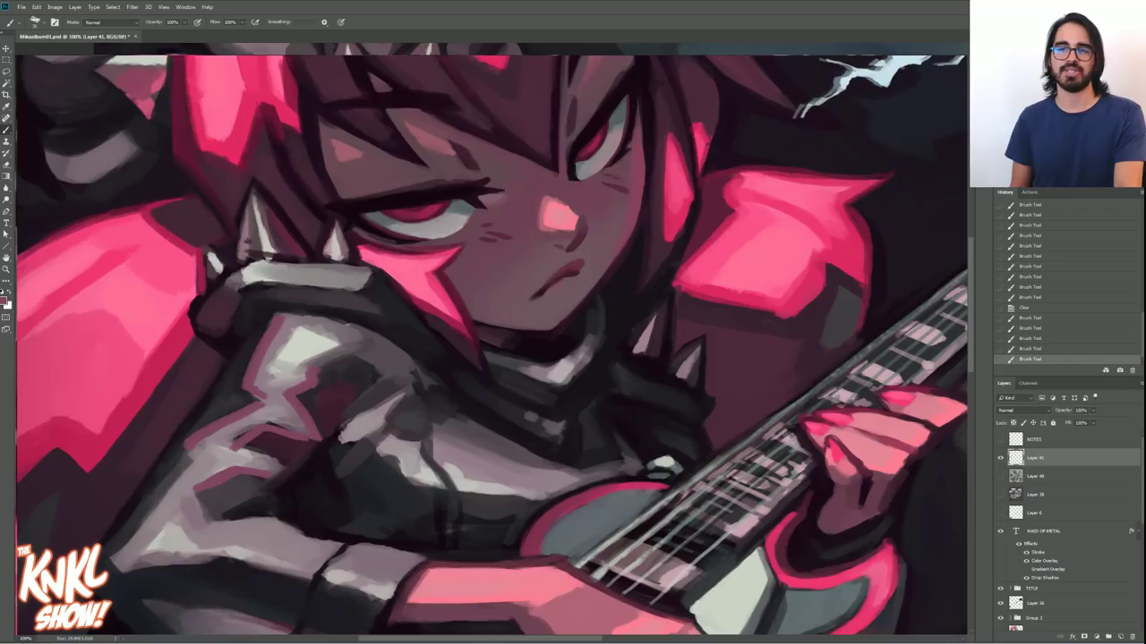
pyautogui.hotkey('ctrl', '-')
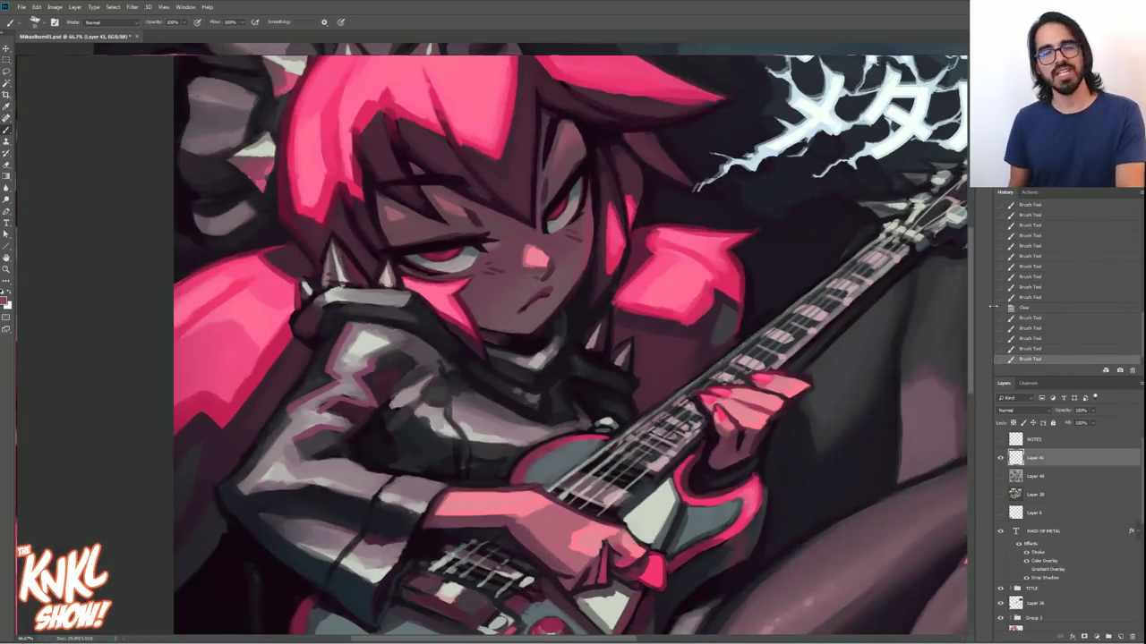
# - Revert to the Clear history step to remove the sleeve strokes, then reframe the view
pyautogui.hotkey('ctrl', '-')
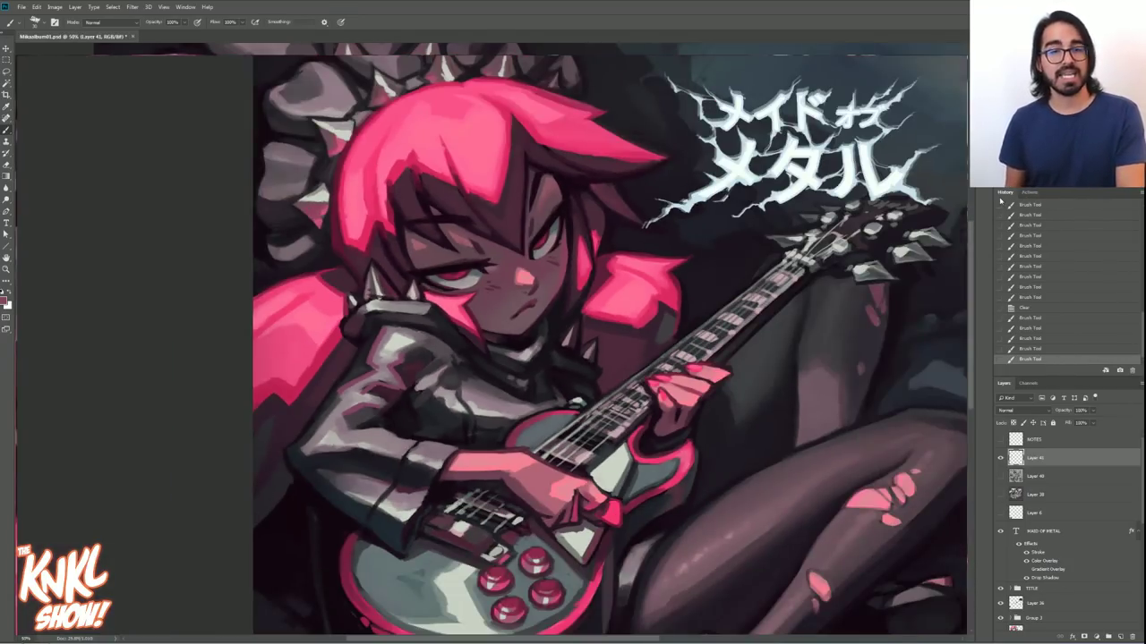
pyautogui.click(1022, 311)
pyautogui.hotkey('ctrl', '+')
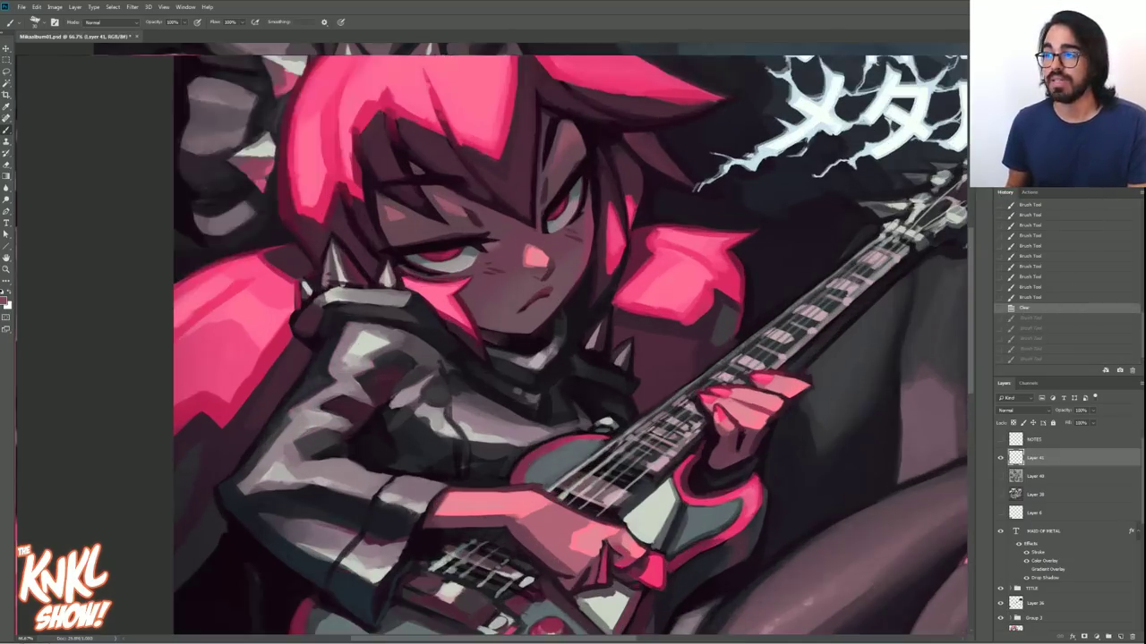
pyautogui.hotkey('ctrl', '-')
pyautogui.scroll(-1, 418, 297)
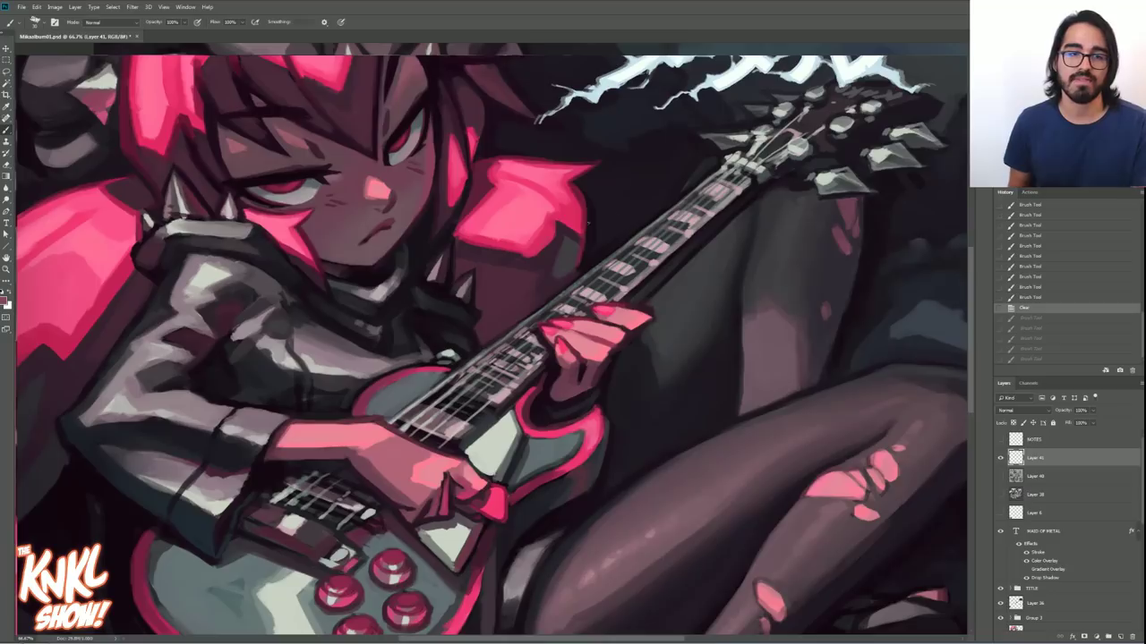
pyautogui.hotkey('ctrl', '+')
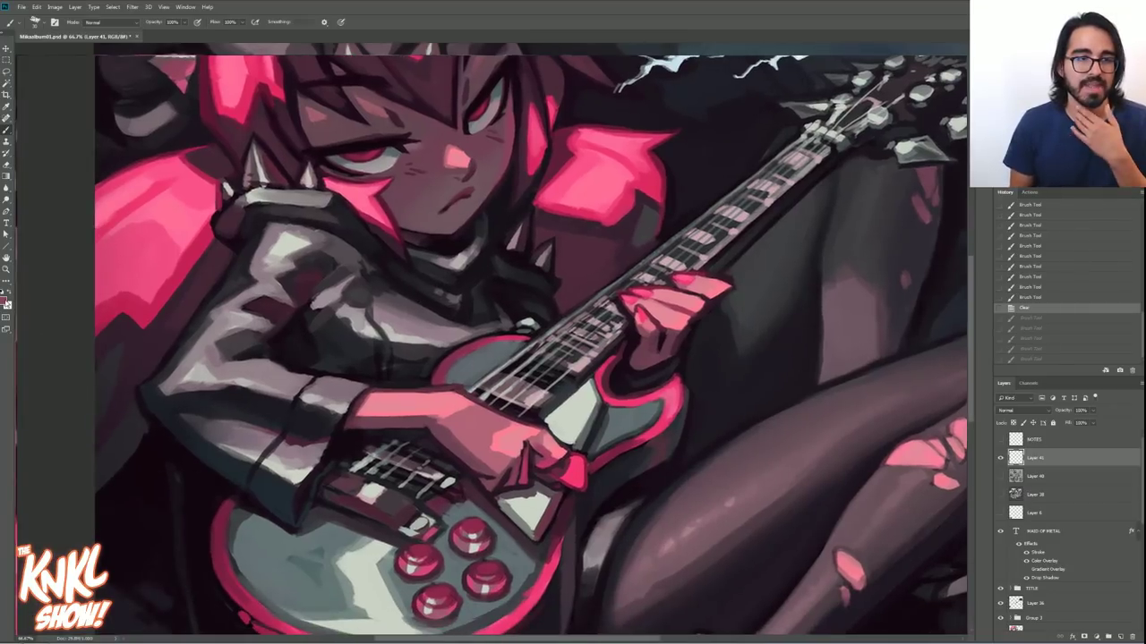
# - Sample the sleeve's pale grey-green #cbd2c6 in the foreground Color Picker
pyautogui.click(6, 302)
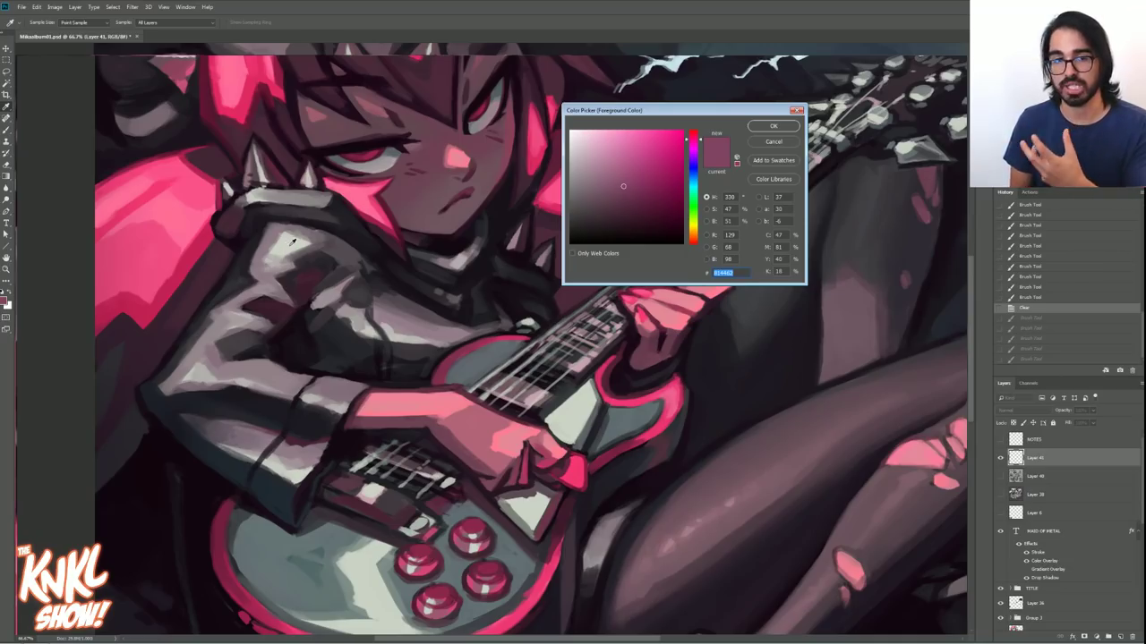
pyautogui.click(291, 240)
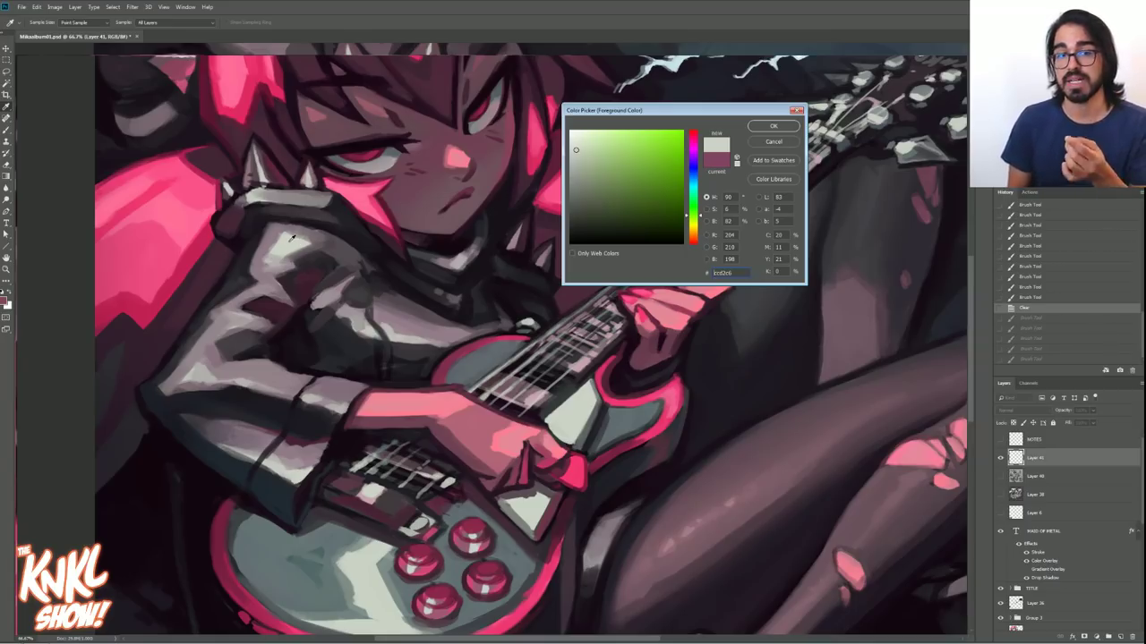
pyautogui.click(283, 235)
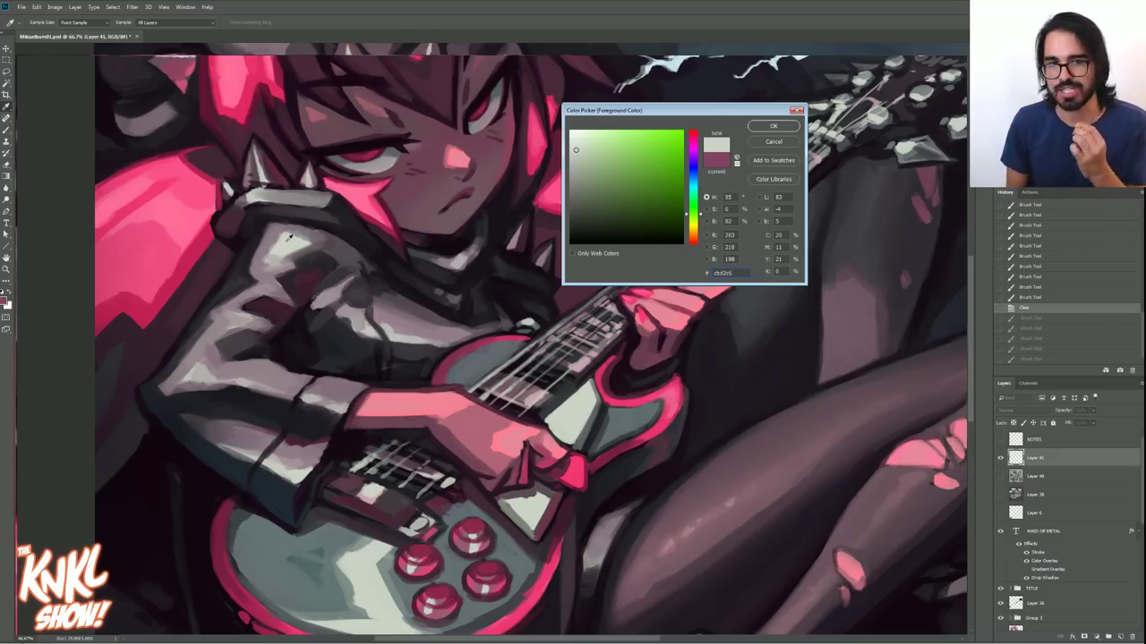
# - Pick a bright pink from the hair and refine it into a pale, slightly redder pink
pyautogui.click(775, 143)
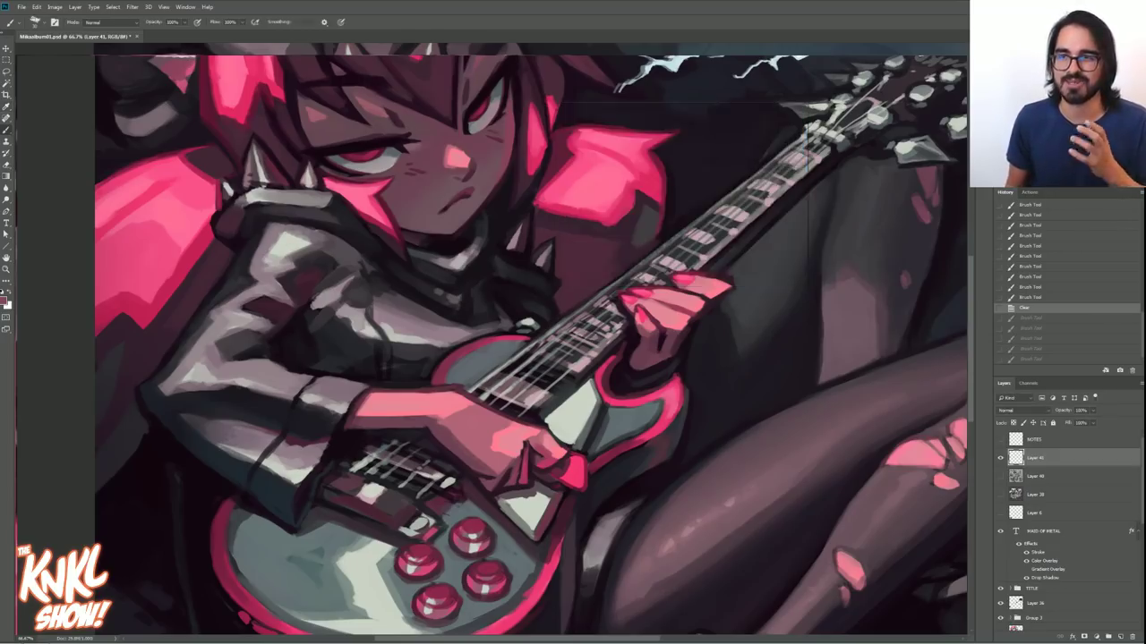
pyautogui.scroll(5, 491, 344)
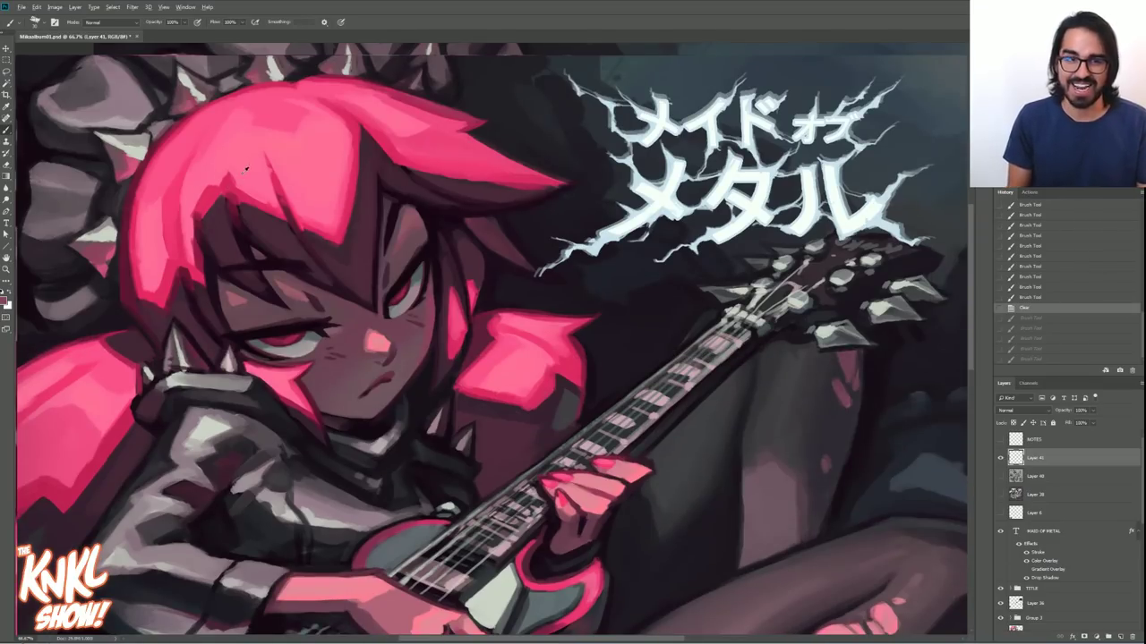
pyautogui.keyDown('alt'); pyautogui.click(203, 188); pyautogui.keyUp('alt')
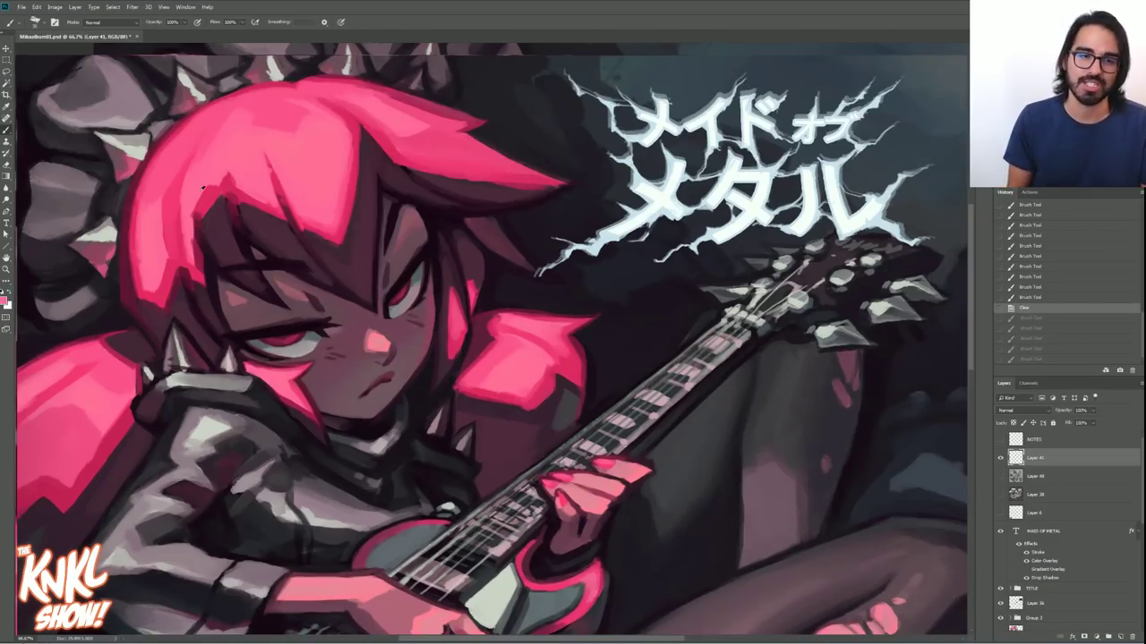
pyautogui.click(6, 301)
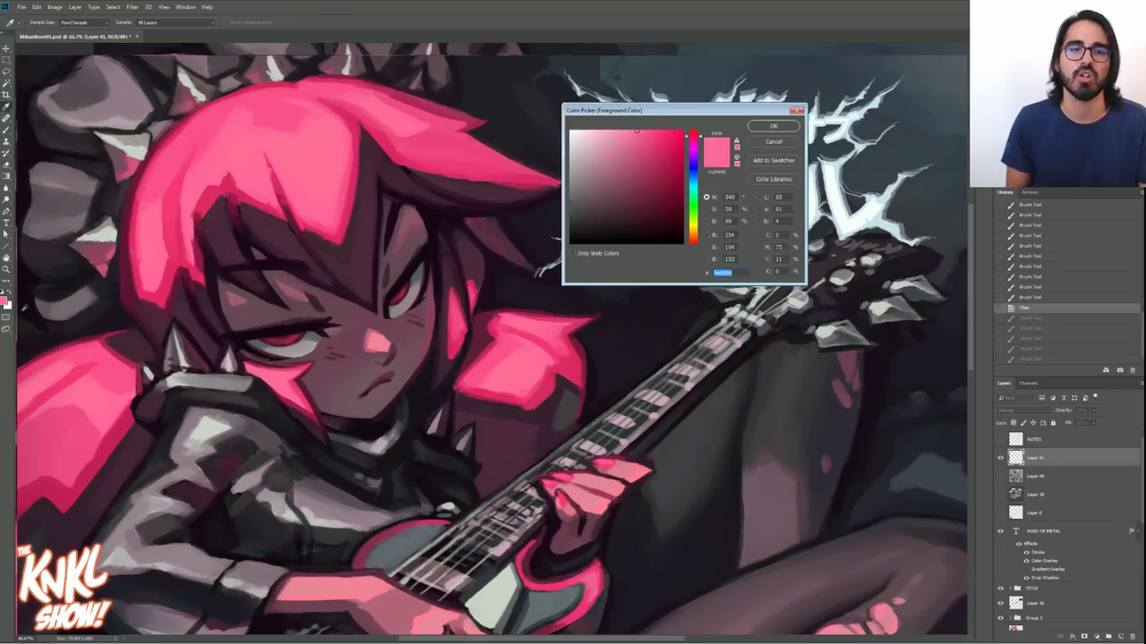
pyautogui.moveTo(626, 136); pyautogui.dragTo(586, 130)
pyautogui.click(694, 139)
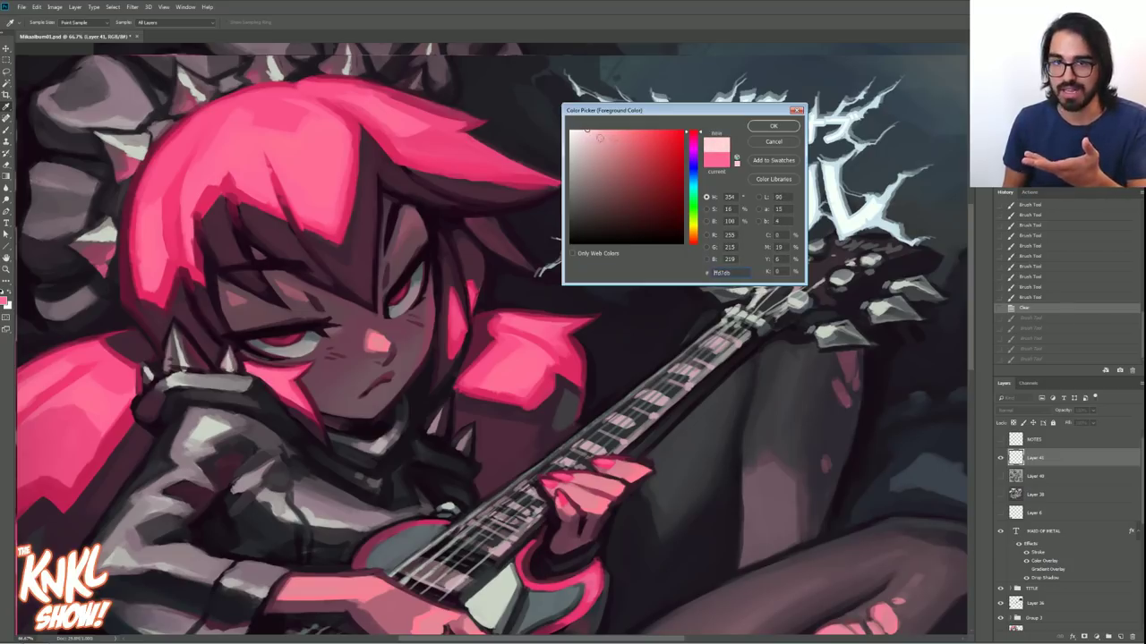
pyautogui.click(773, 126)
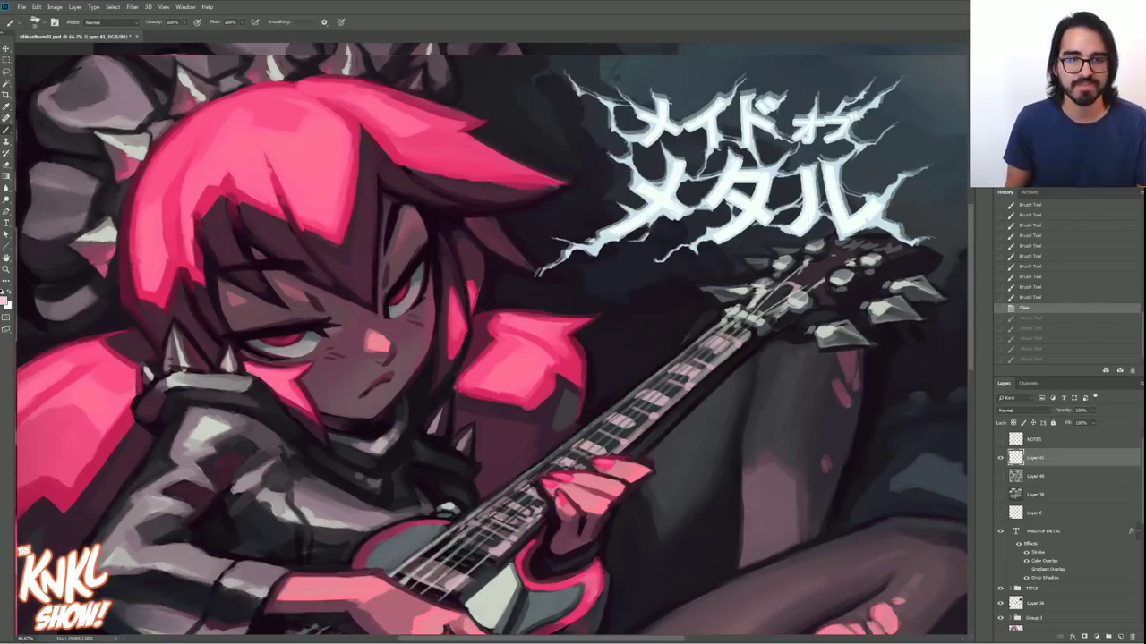
# - Paint light pink highlights on the left hair strands and the right hair tuft
pyautogui.moveTo(143, 215)
pyautogui.mouseDown()
pyautogui.moveTo(160, 182)
pyautogui.moveTo(163, 195)
pyautogui.moveTo(333, 170)
pyautogui.moveTo(344, 139)
pyautogui.moveTo(420, 127)
pyautogui.moveTo(415, 109)
pyautogui.mouseUp()
pyautogui.hotkey('ctrl', 'z')
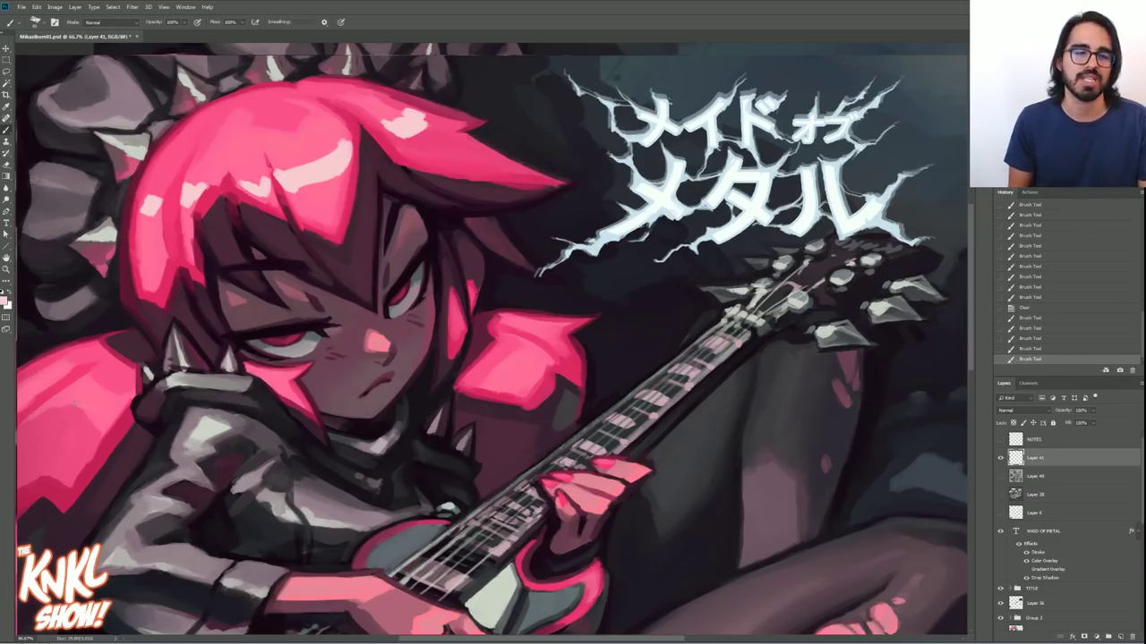
pyautogui.moveTo(109, 419); pyautogui.dragTo(59, 394)
pyautogui.moveTo(54, 390); pyautogui.dragTo(36, 378)
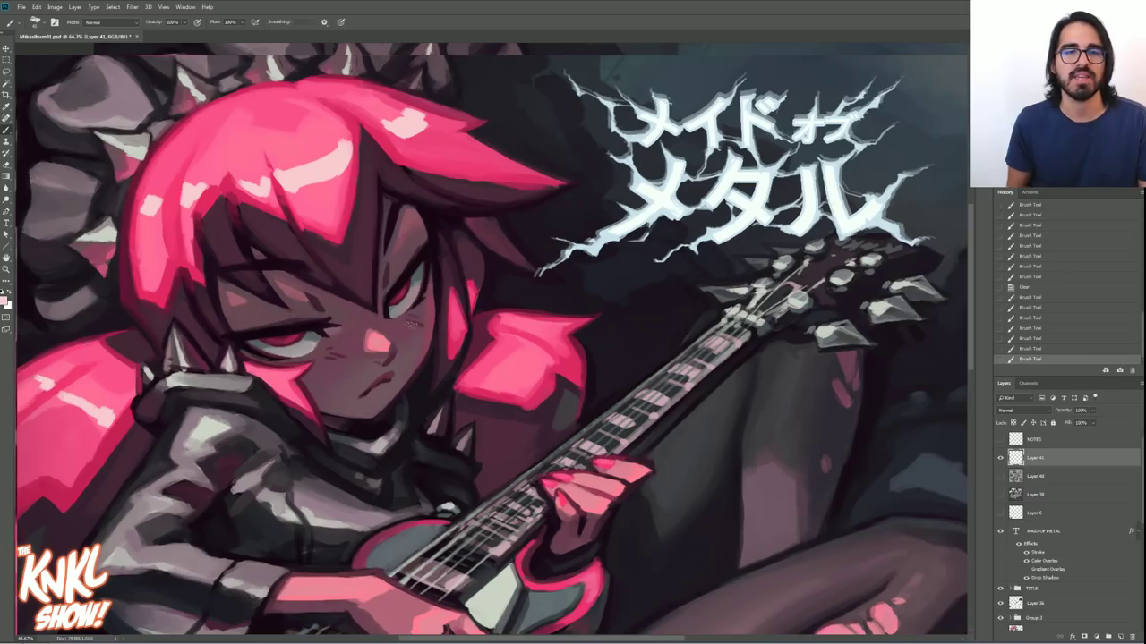
pyautogui.moveTo(488, 388); pyautogui.dragTo(538, 327)
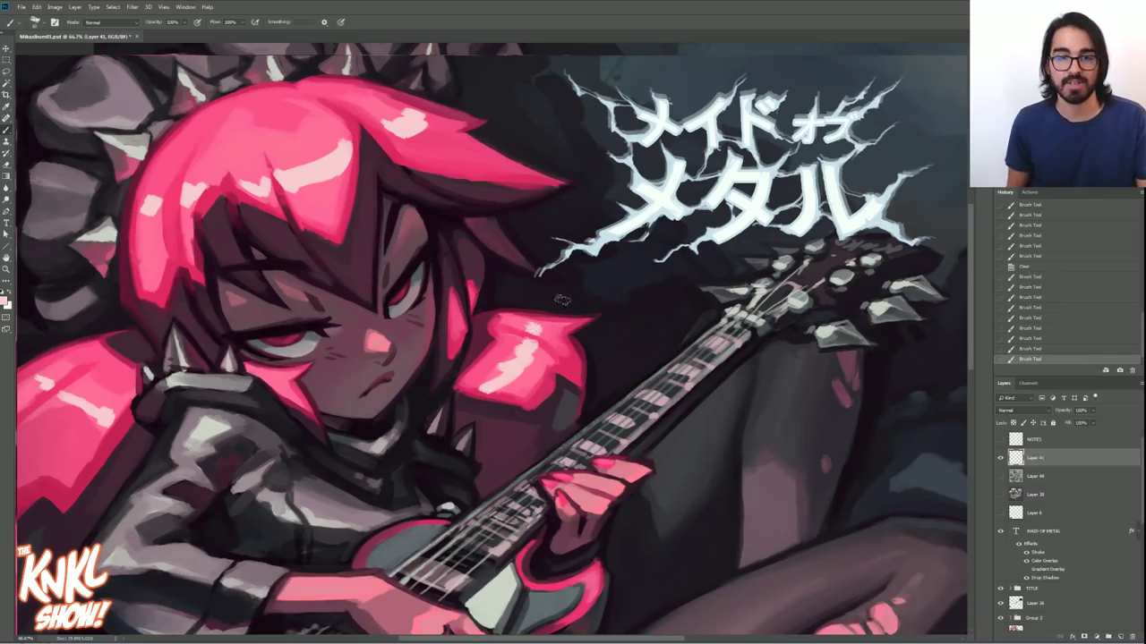
pyautogui.hotkey('ctrl', '-')
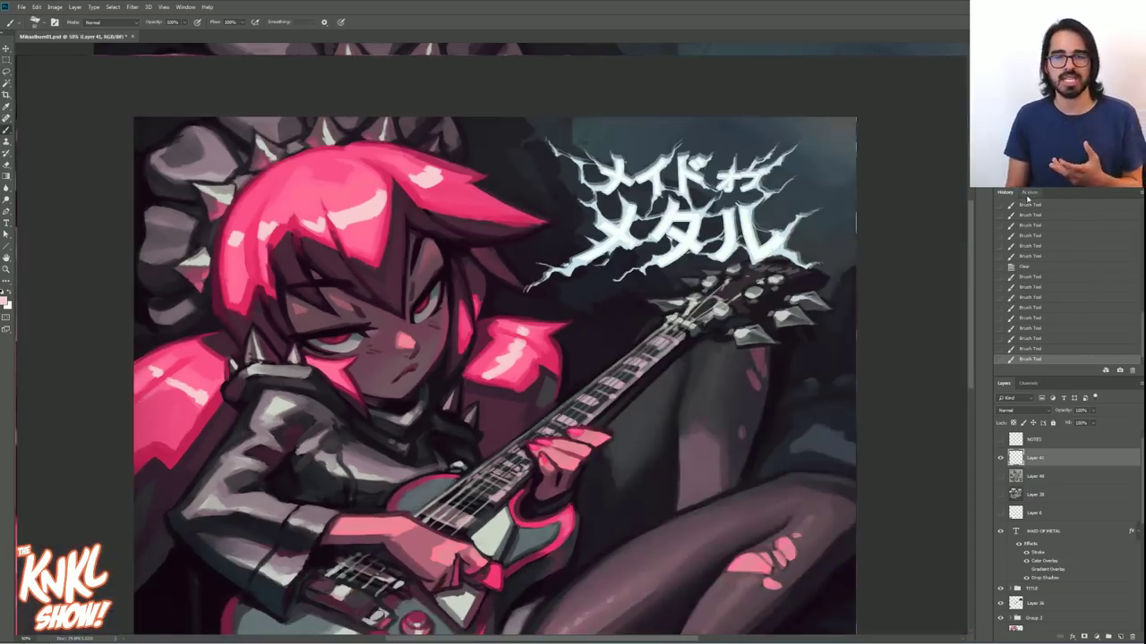
# - Revert to the 'Clear' History state to discard the pale pink hair highlights, then zoom back in
pyautogui.hotkey('ctrl', '-')
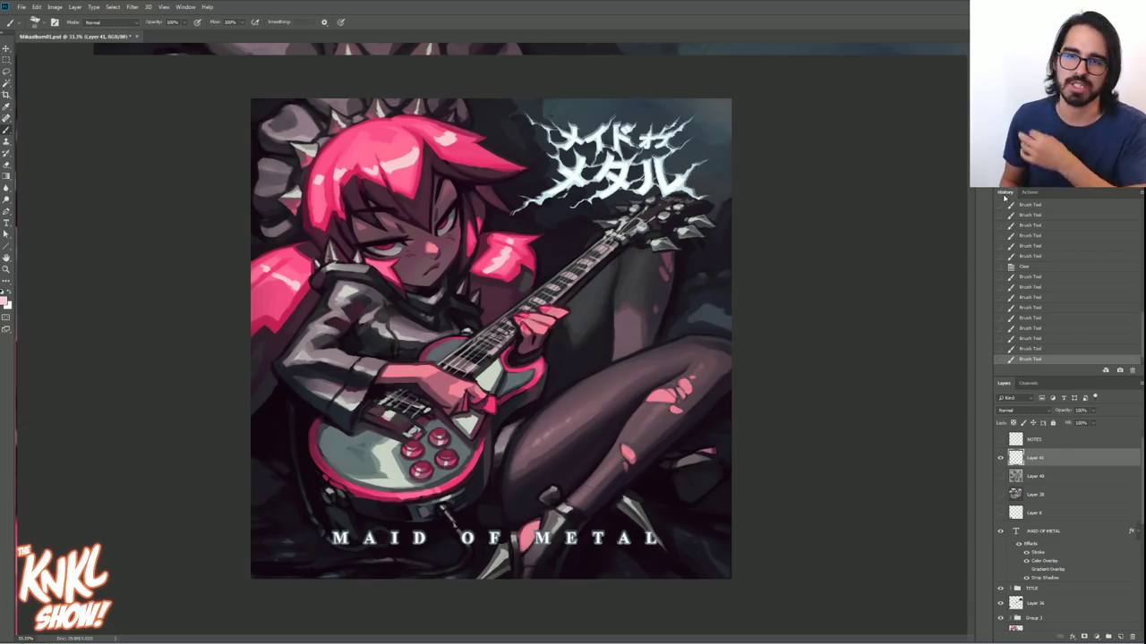
pyautogui.click(1025, 269)
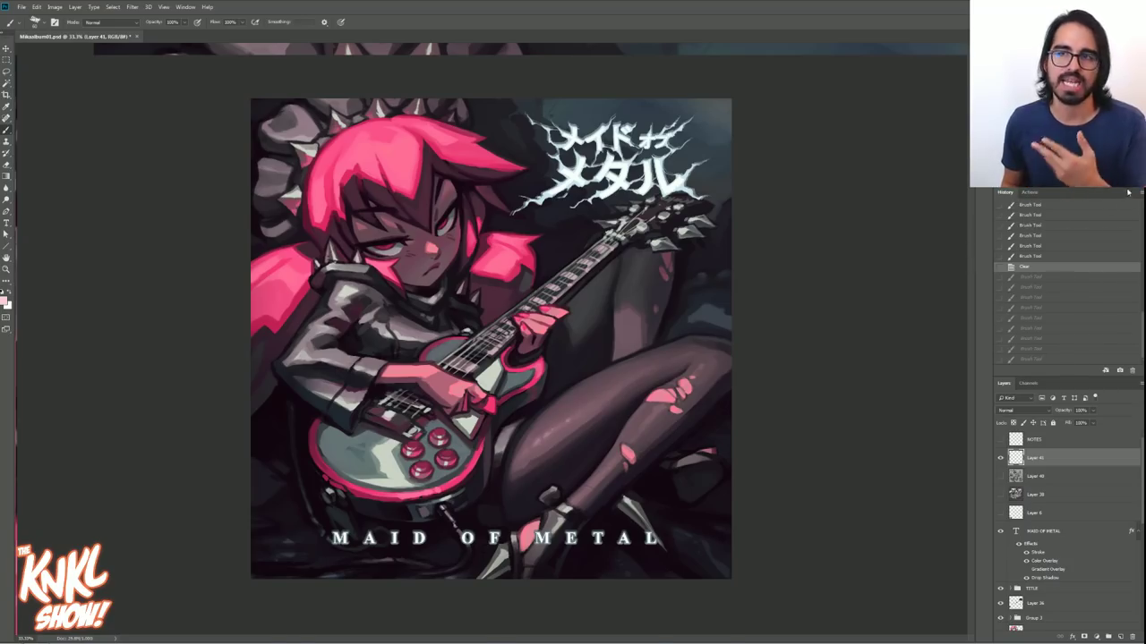
pyautogui.hotkey('ctrl', '+')
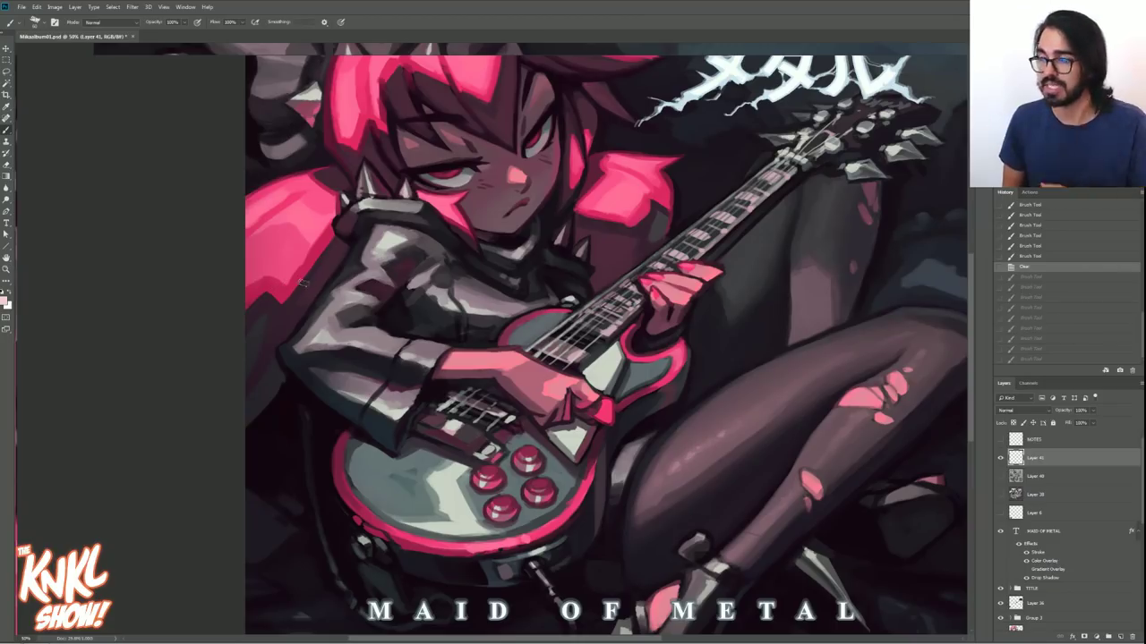
pyautogui.click(6, 301)
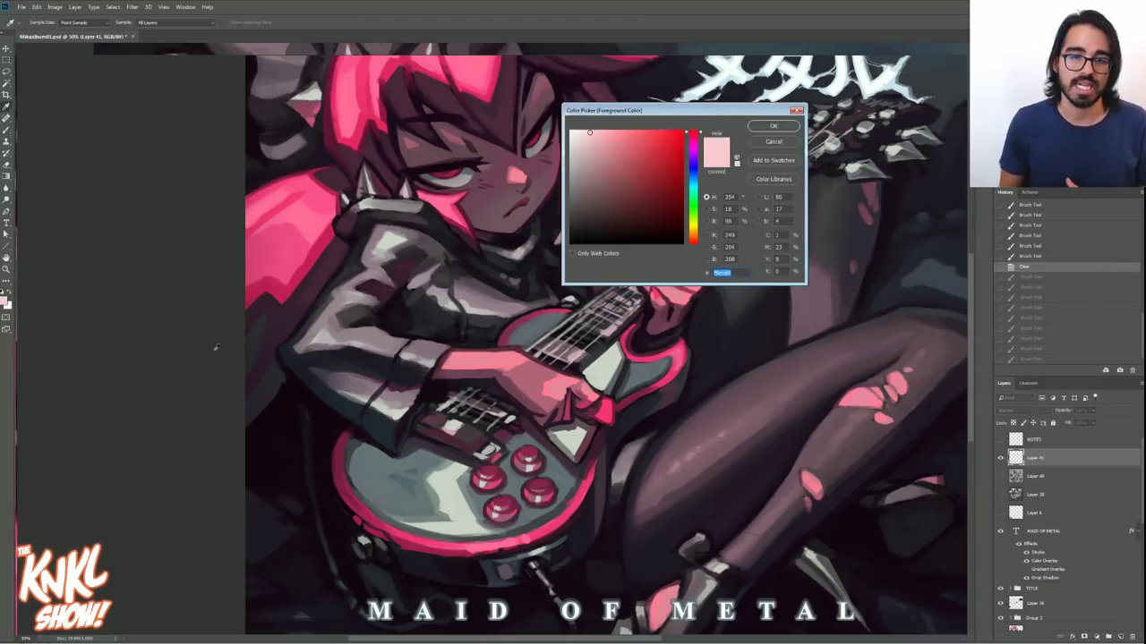
pyautogui.click(391, 240)
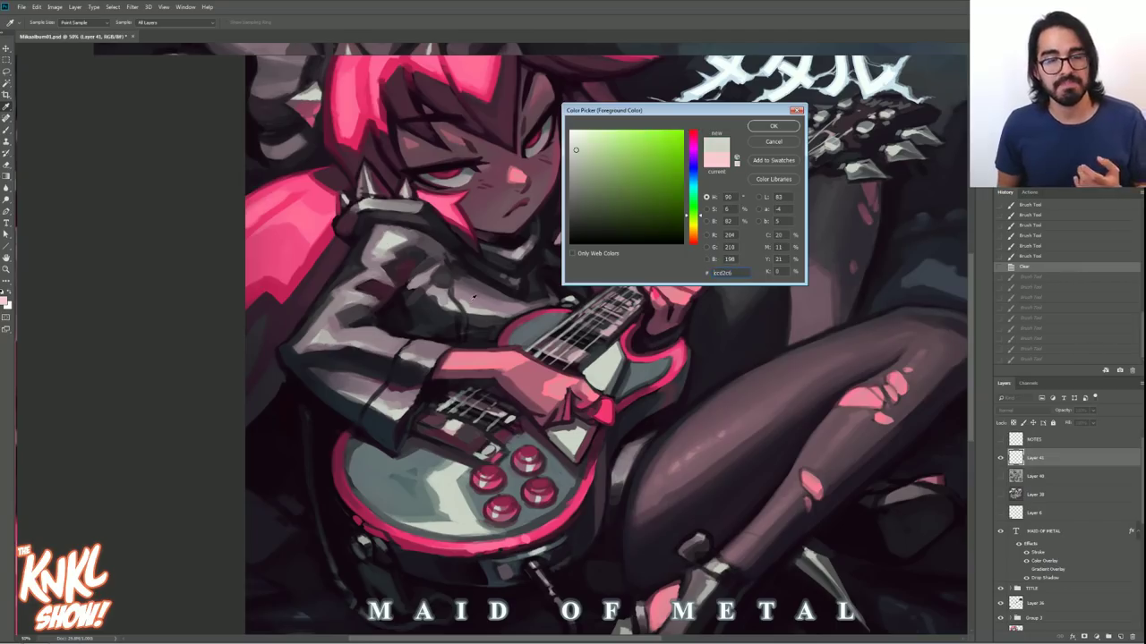
pyautogui.click(382, 342)
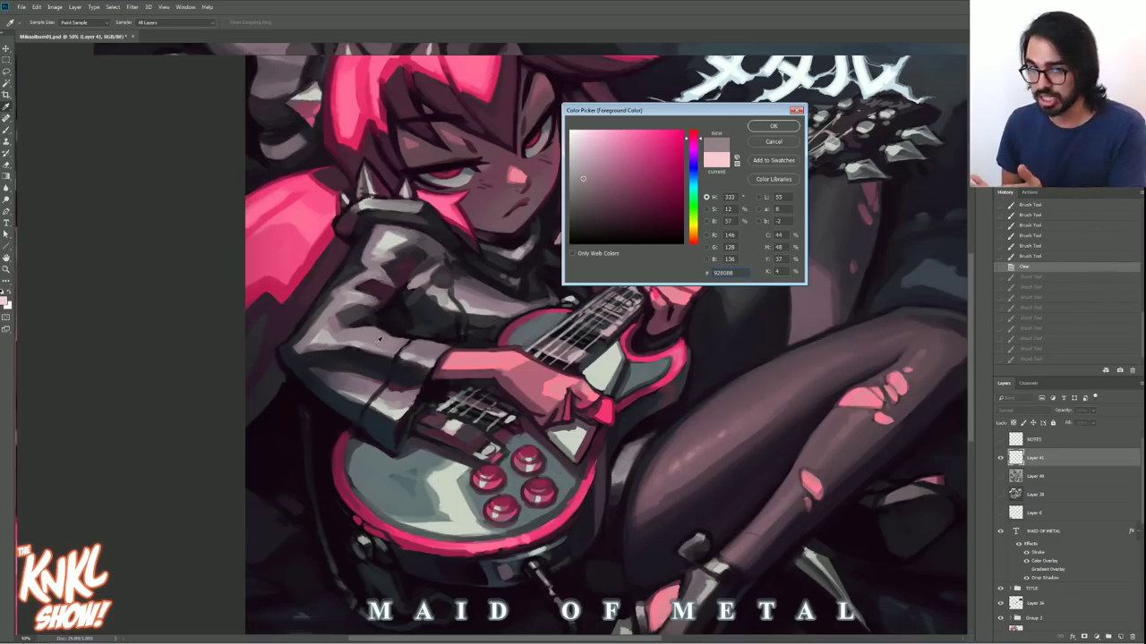
pyautogui.click(382, 332)
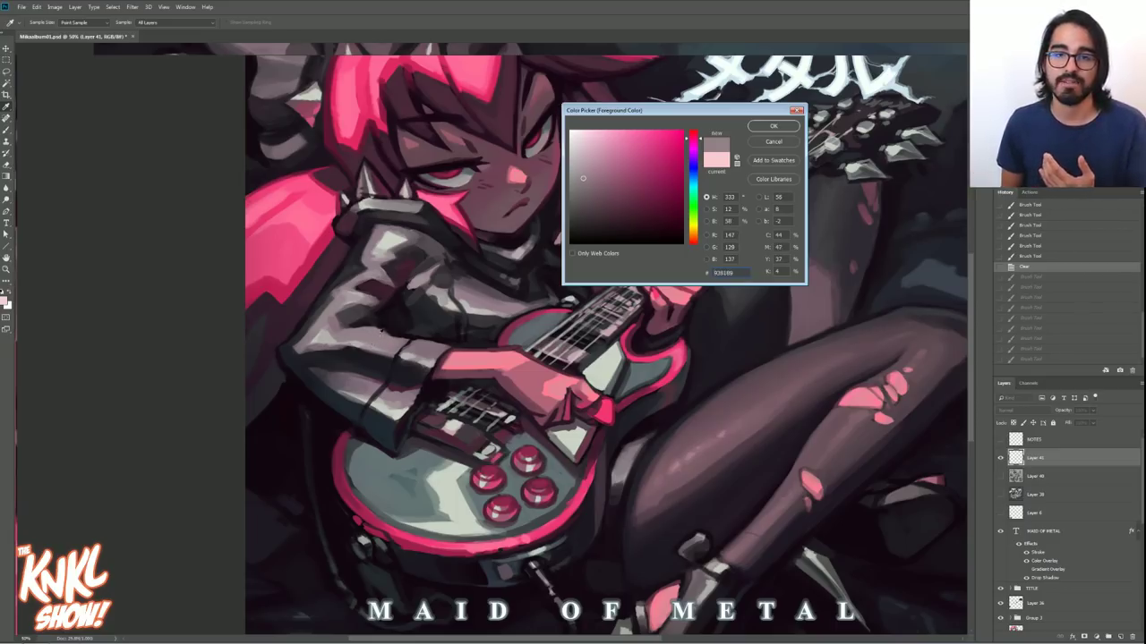
pyautogui.click(504, 231)
pyautogui.click(379, 357)
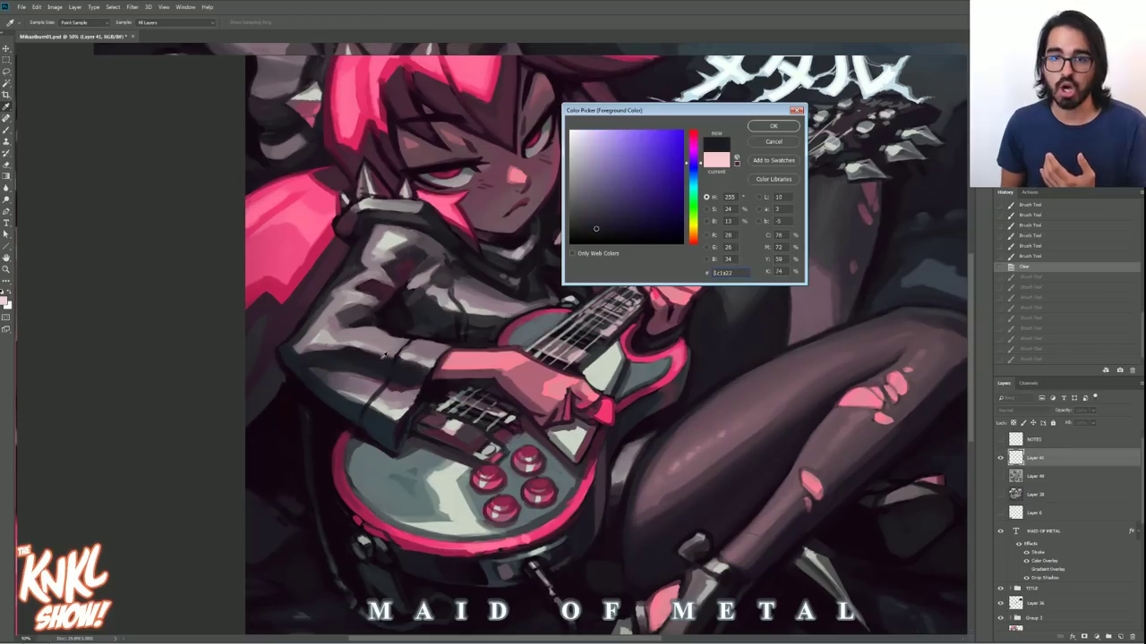
pyautogui.click(383, 355)
pyautogui.click(382, 351)
pyautogui.click(382, 350)
pyautogui.click(382, 349)
pyautogui.click(382, 351)
pyautogui.click(382, 351)
pyautogui.click(370, 359)
pyautogui.click(371, 359)
pyautogui.click(369, 358)
pyautogui.click(372, 360)
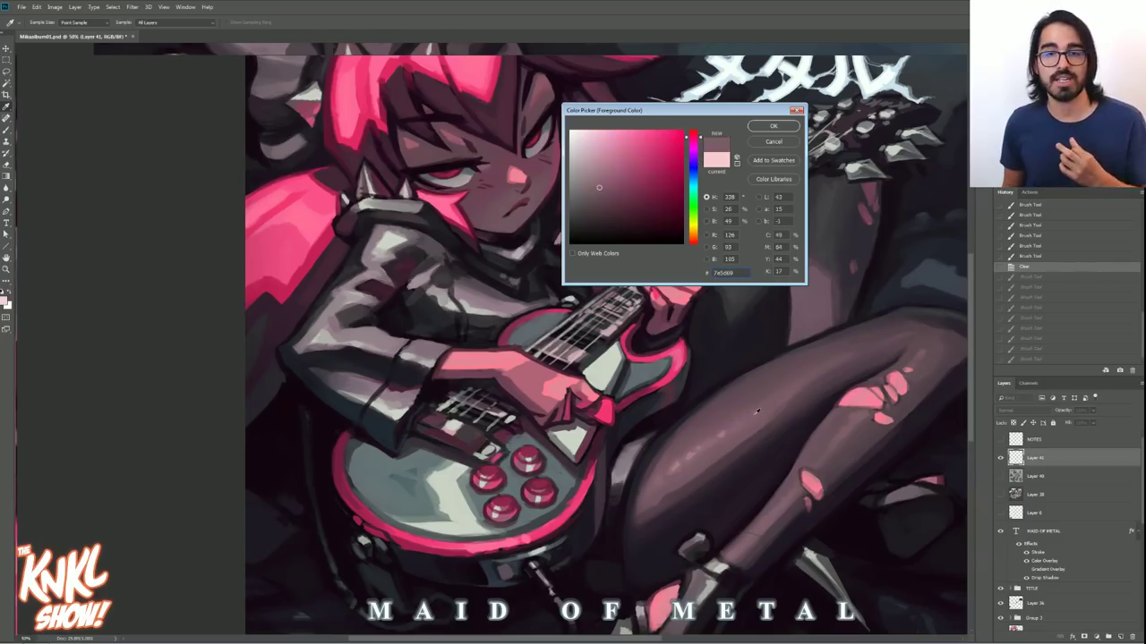
pyautogui.click(764, 429)
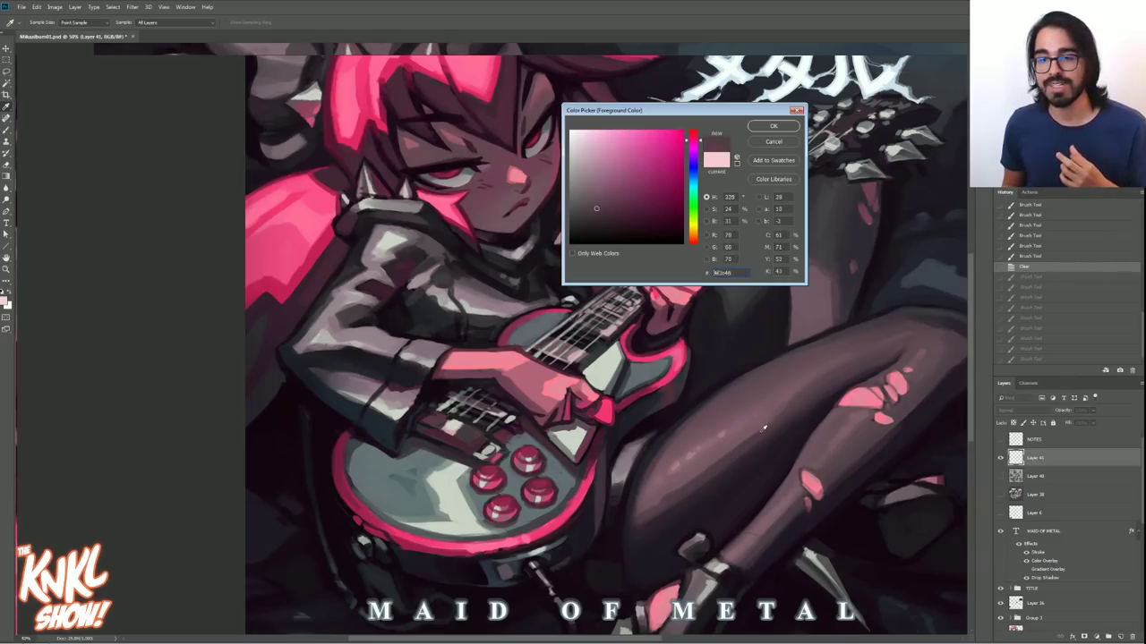
pyautogui.moveTo(756, 414)
pyautogui.mouseDown()
pyautogui.moveTo(767, 460)
pyautogui.moveTo(755, 407)
pyautogui.moveTo(766, 425)
pyautogui.mouseUp()
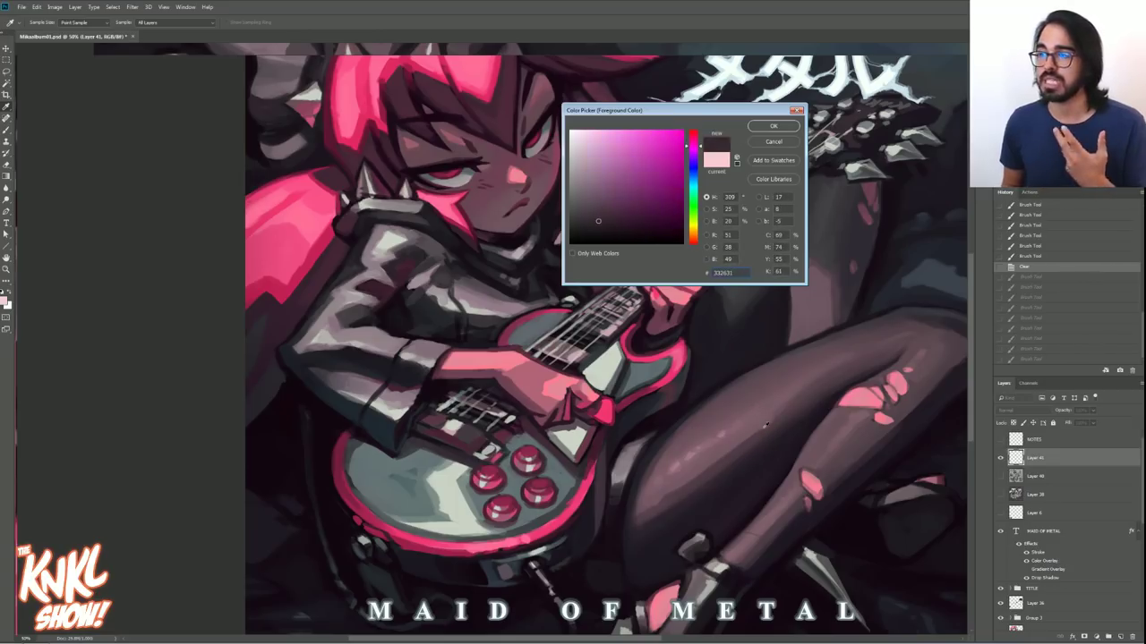
pyautogui.click(775, 143)
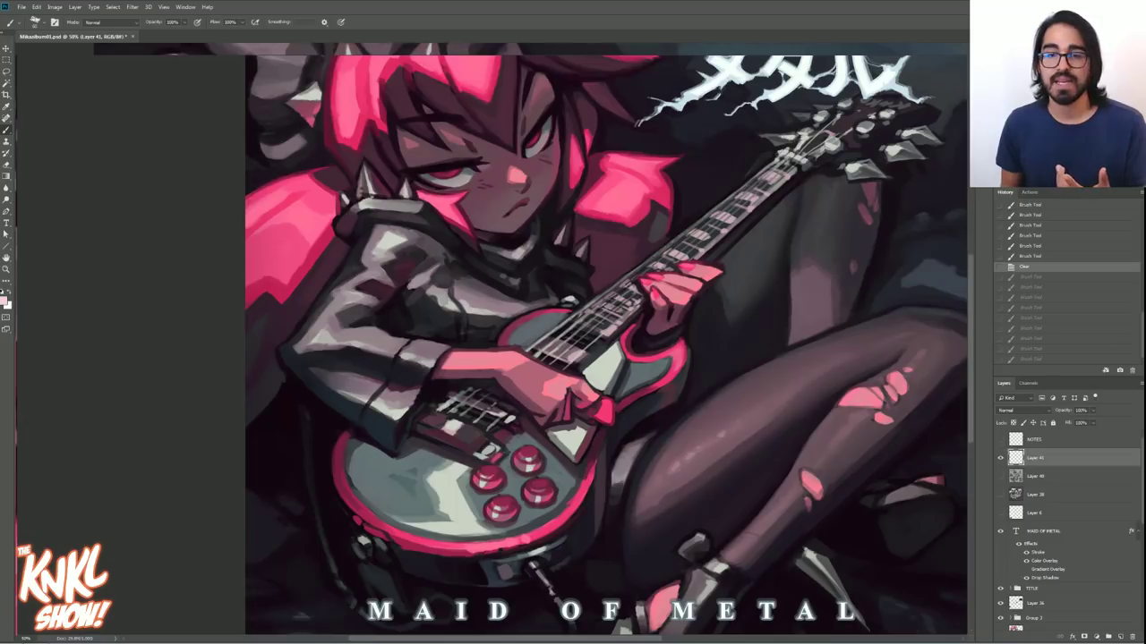
pyautogui.scroll(-1, 605, 347)
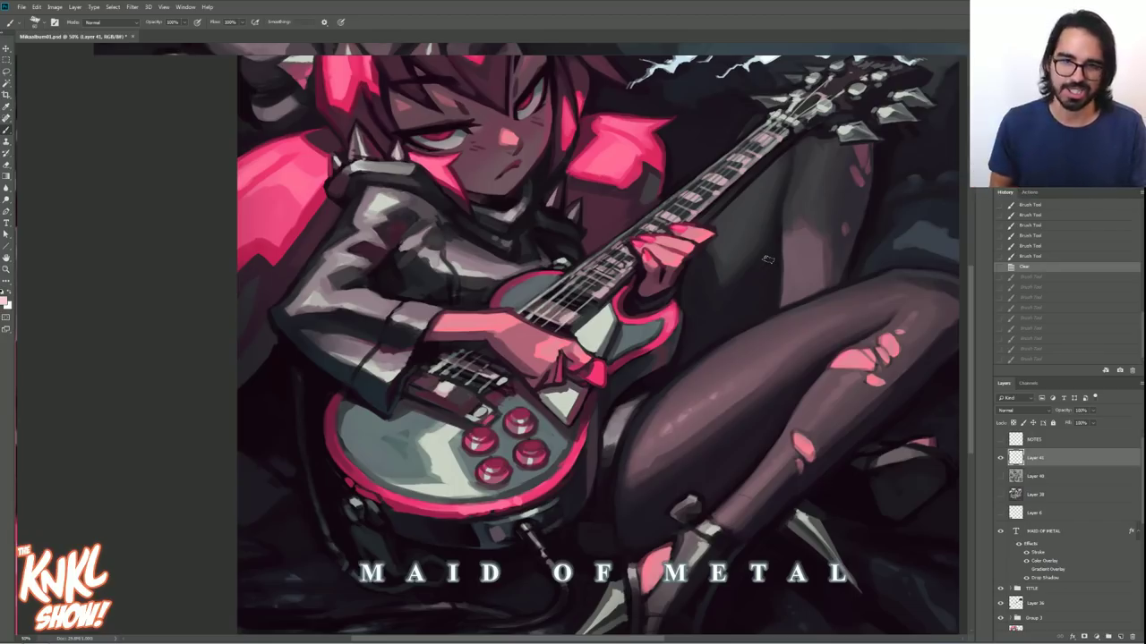
pyautogui.moveTo(662, 416); pyautogui.dragTo(597, 416)
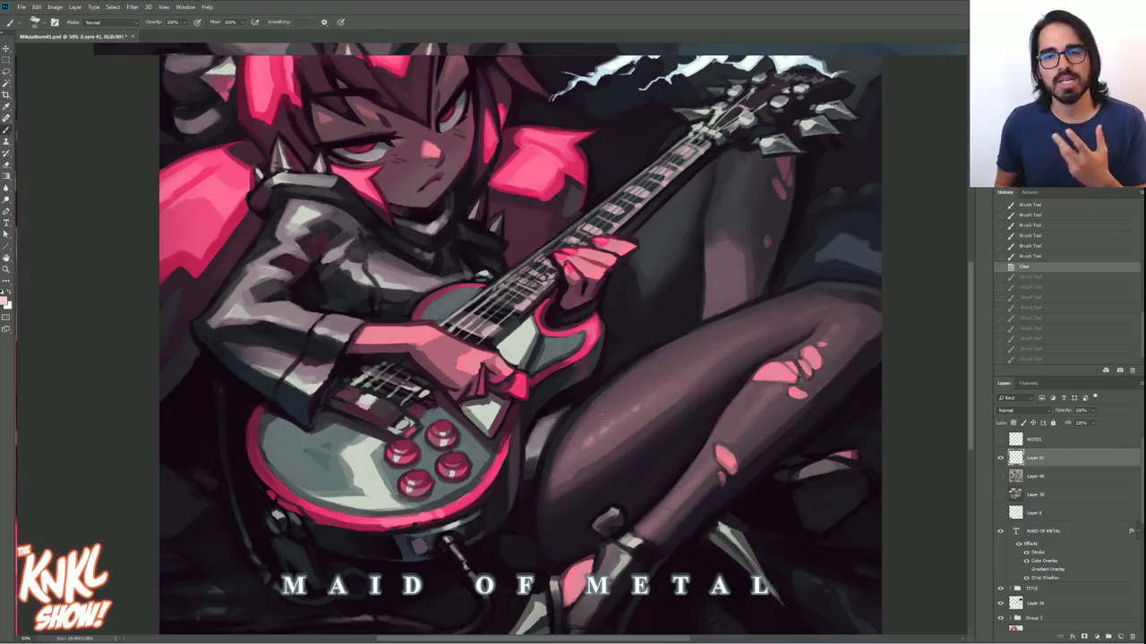
# - Choose the K Soft brush and add a new layer above the MAID OF METAL title
pyautogui.rightClick(647, 348)
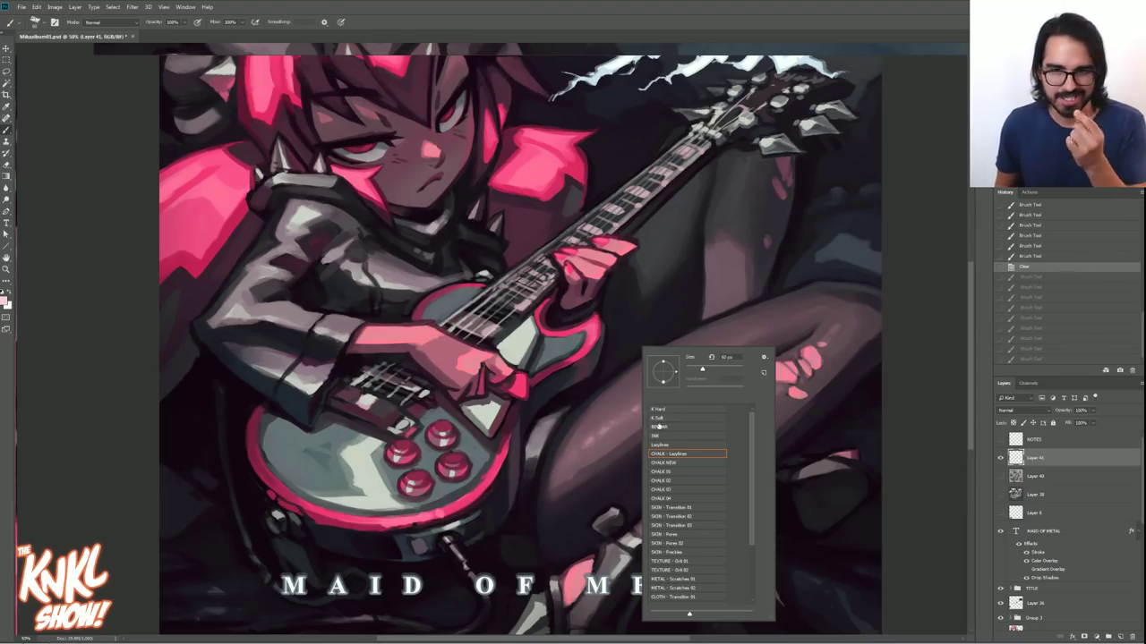
pyautogui.click(660, 419)
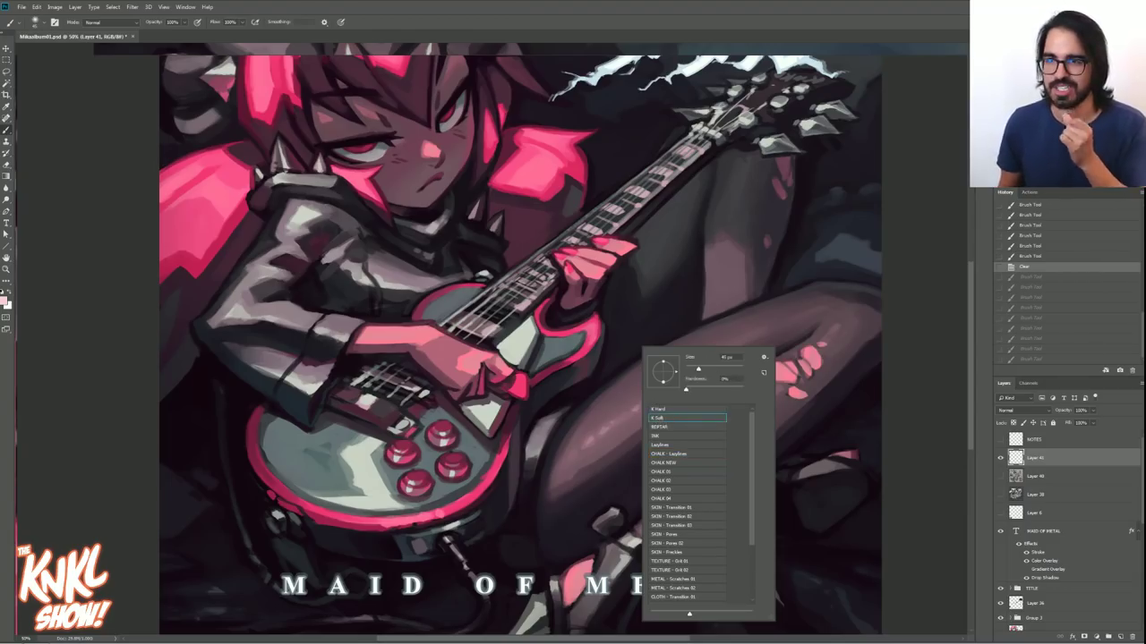
pyautogui.press('Return')
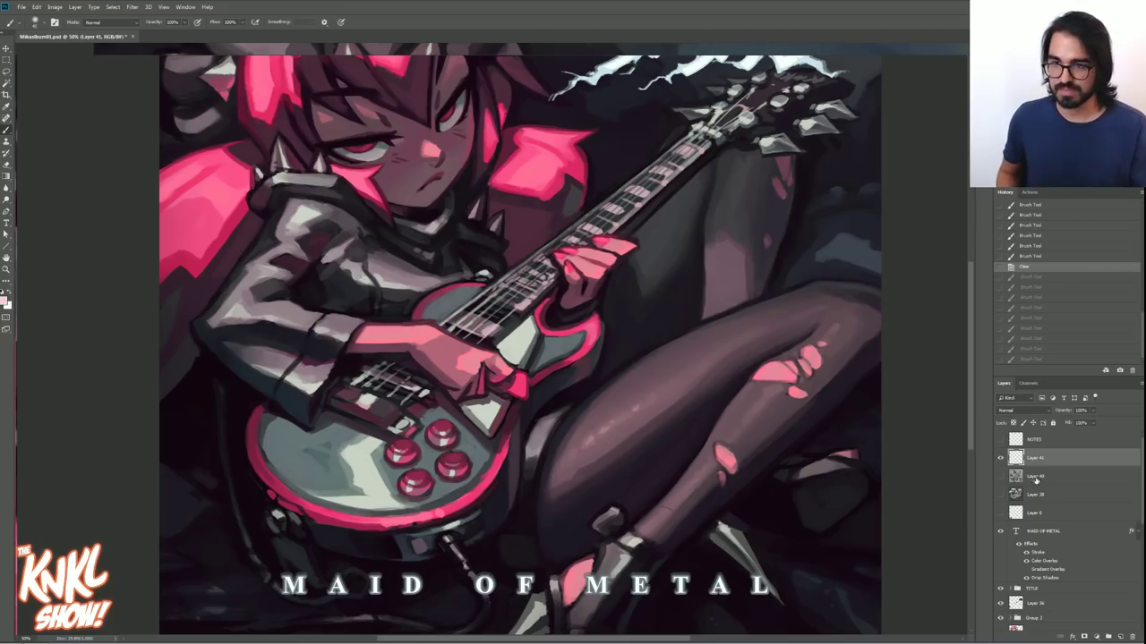
pyautogui.click(1068, 533)
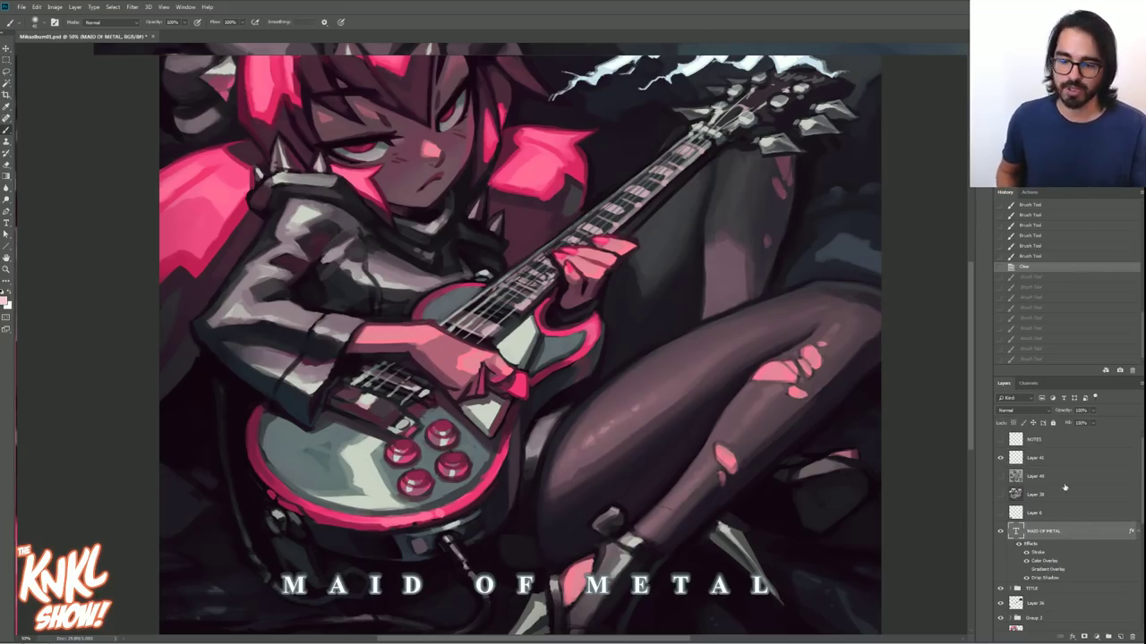
pyautogui.hotkey('ctrl', 'shift', 'n')
pyautogui.press('Return')
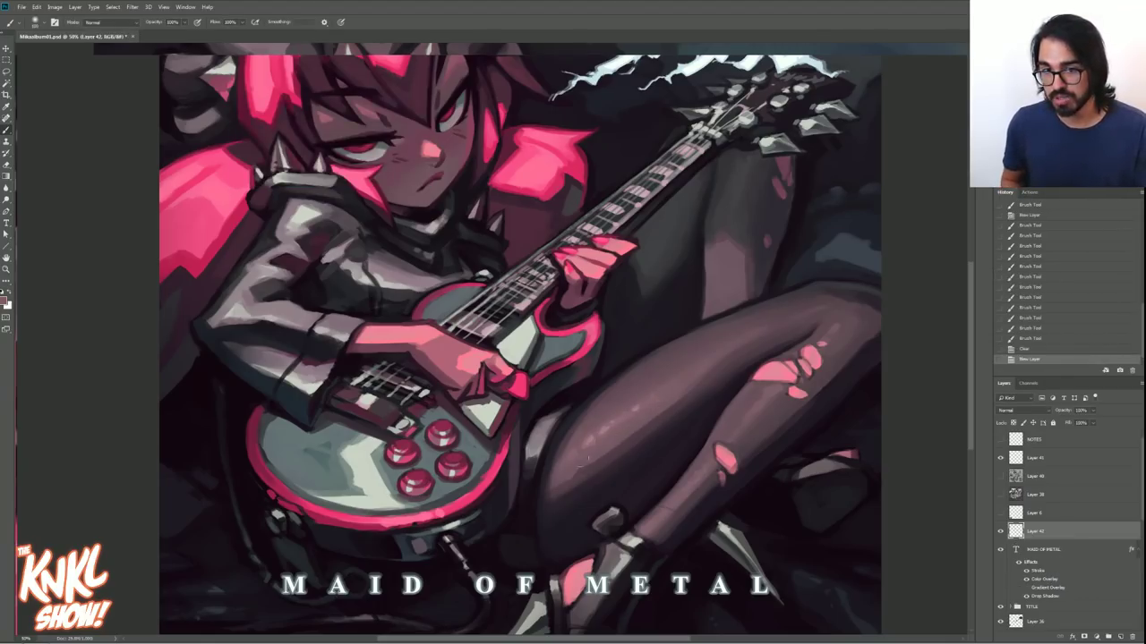
# - Brush soft shading onto the guitarist's lower thigh
pyautogui.moveTo(667, 421); pyautogui.dragTo(783, 317)
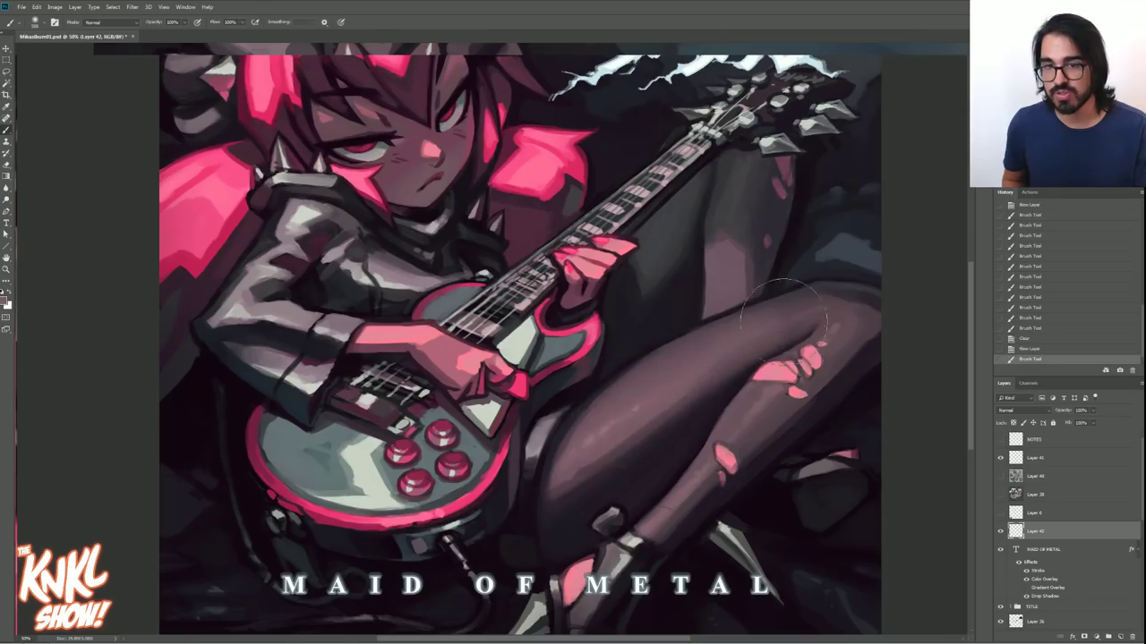
pyautogui.moveTo(570, 493)
pyautogui.mouseDown()
pyautogui.moveTo(644, 441)
pyautogui.moveTo(549, 502)
pyautogui.moveTo(685, 396)
pyautogui.mouseUp()
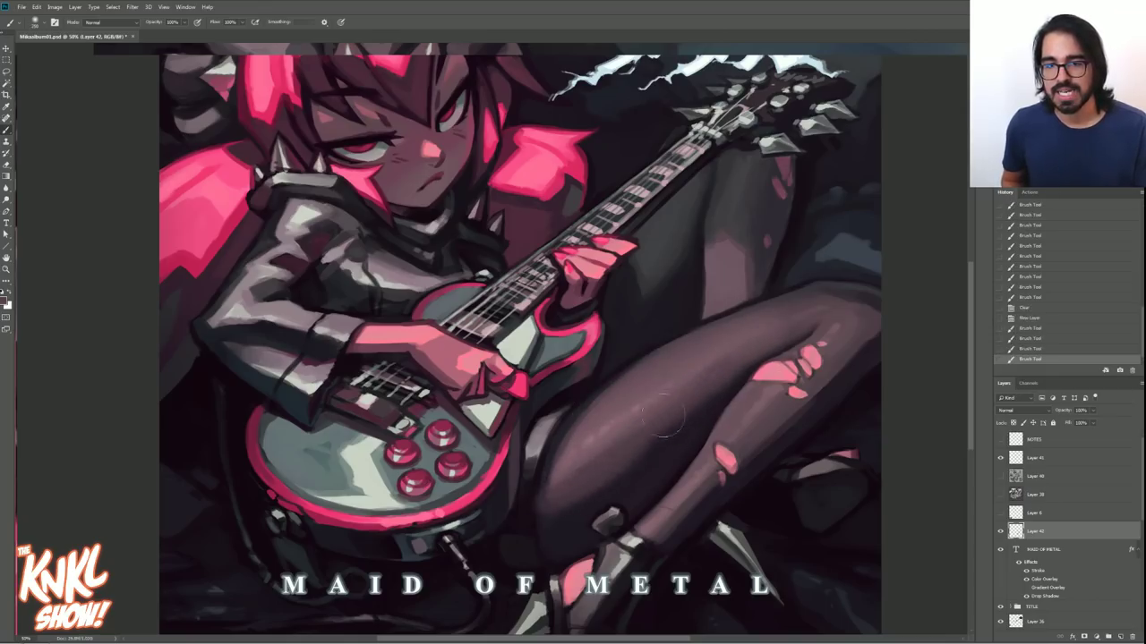
pyautogui.moveTo(541, 502)
pyautogui.mouseDown()
pyautogui.moveTo(647, 436)
pyautogui.moveTo(657, 461)
pyautogui.mouseUp()
pyautogui.moveTo(546, 506); pyautogui.dragTo(674, 431)
pyautogui.moveTo(587, 499); pyautogui.dragTo(700, 414)
pyautogui.moveTo(618, 483); pyautogui.dragTo(705, 384)
# - Extend the soft light shading up toward the upper thigh
pyautogui.moveTo(578, 502)
pyautogui.mouseDown()
pyautogui.moveTo(694, 391)
pyautogui.moveTo(717, 382)
pyautogui.moveTo(676, 414)
pyautogui.moveTo(805, 302)
pyautogui.mouseUp()
pyautogui.moveTo(565, 421); pyautogui.dragTo(775, 320)
pyautogui.moveTo(569, 443); pyautogui.dragTo(775, 318)
pyautogui.moveTo(592, 413); pyautogui.dragTo(731, 331)
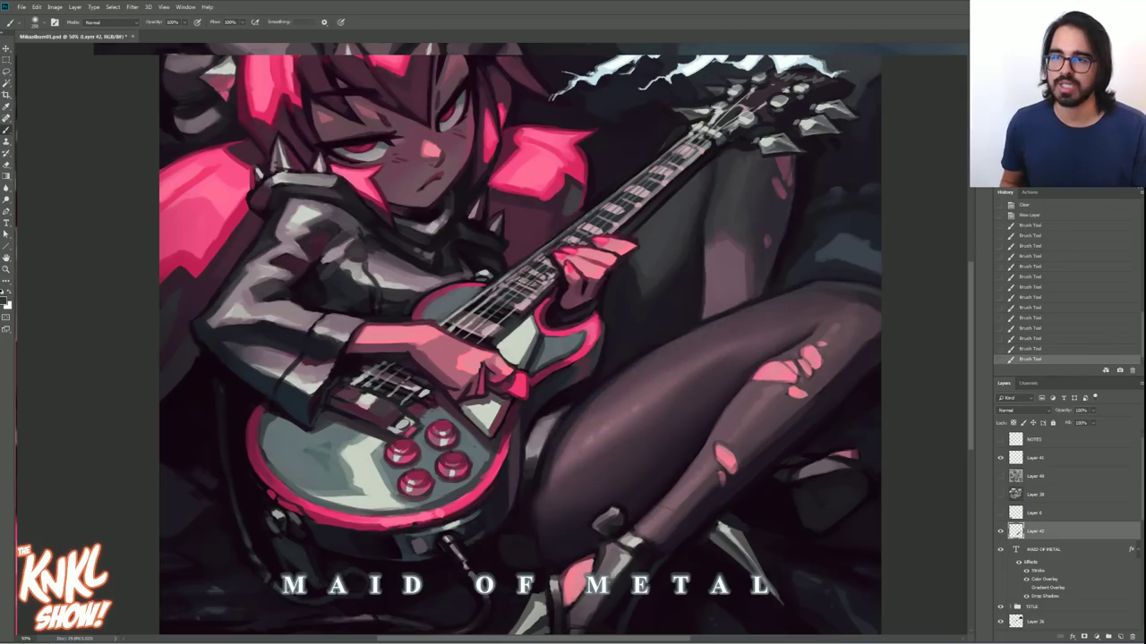
pyautogui.scroll(2, 605, 278)
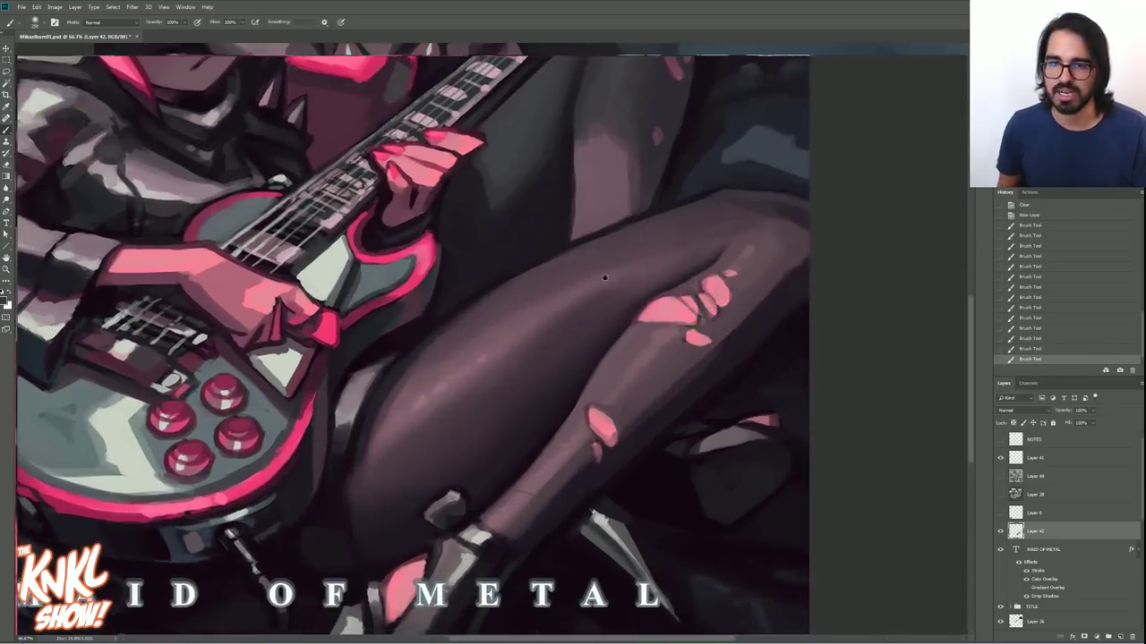
pyautogui.hscroll(1, 604, 279)
pyautogui.moveTo(548, 398); pyautogui.dragTo(631, 318)
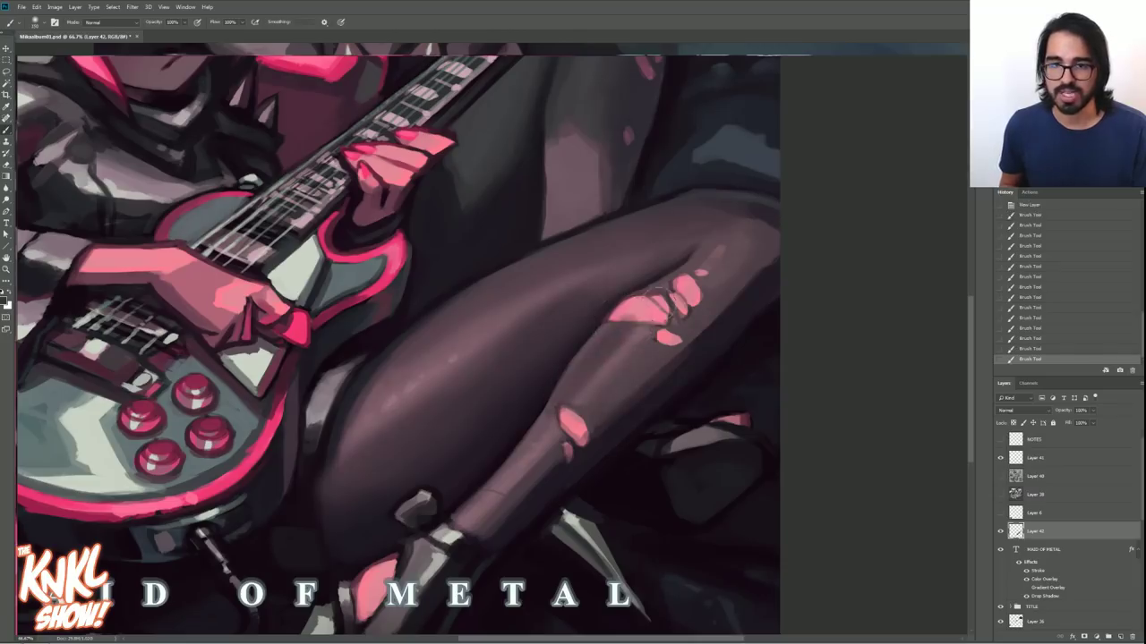
pyautogui.moveTo(693, 264); pyautogui.dragTo(754, 231)
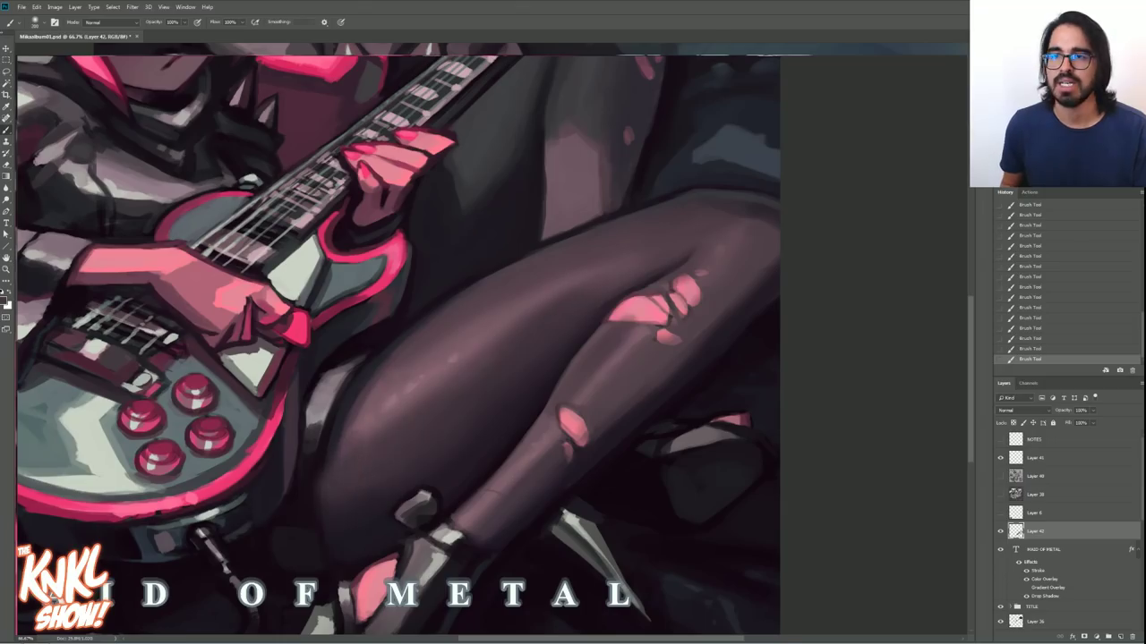
pyautogui.hotkey('ctrl', '-')
pyautogui.hotkey('ctrl', '-')
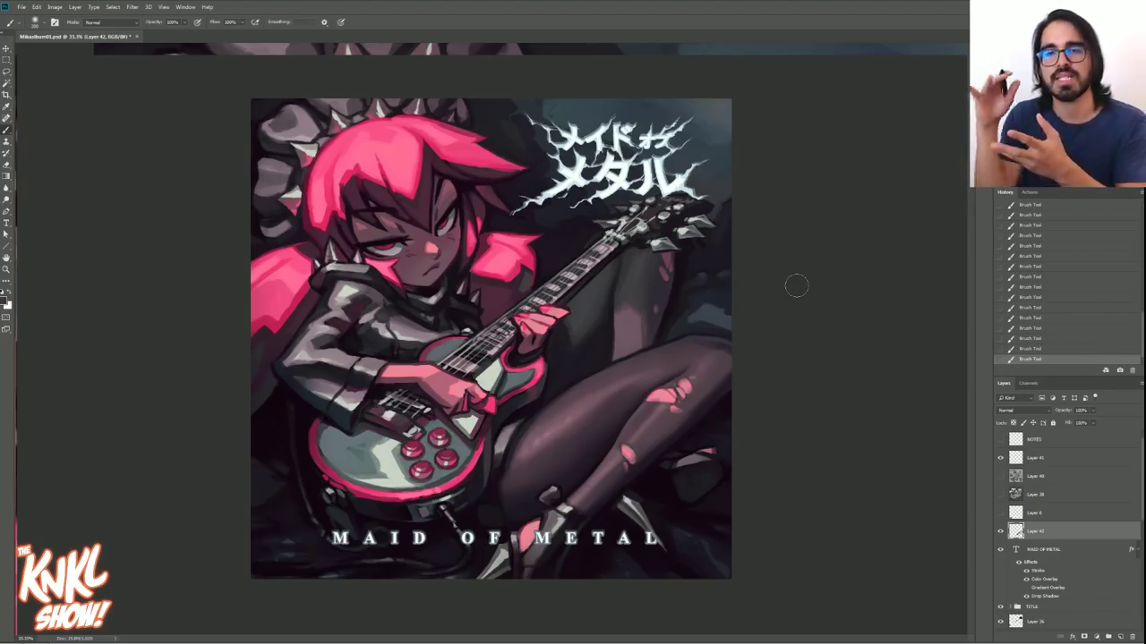
# - Toggle Layer 42's leg shading on and off to compare the thighs
pyautogui.click(1001, 531)
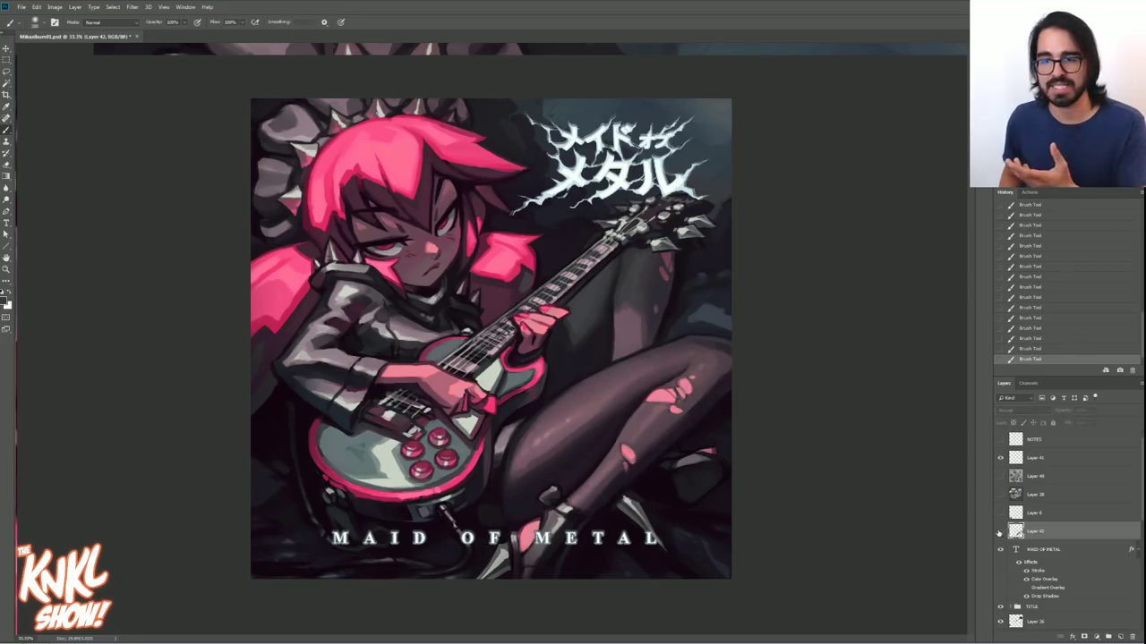
pyautogui.click(999, 532)
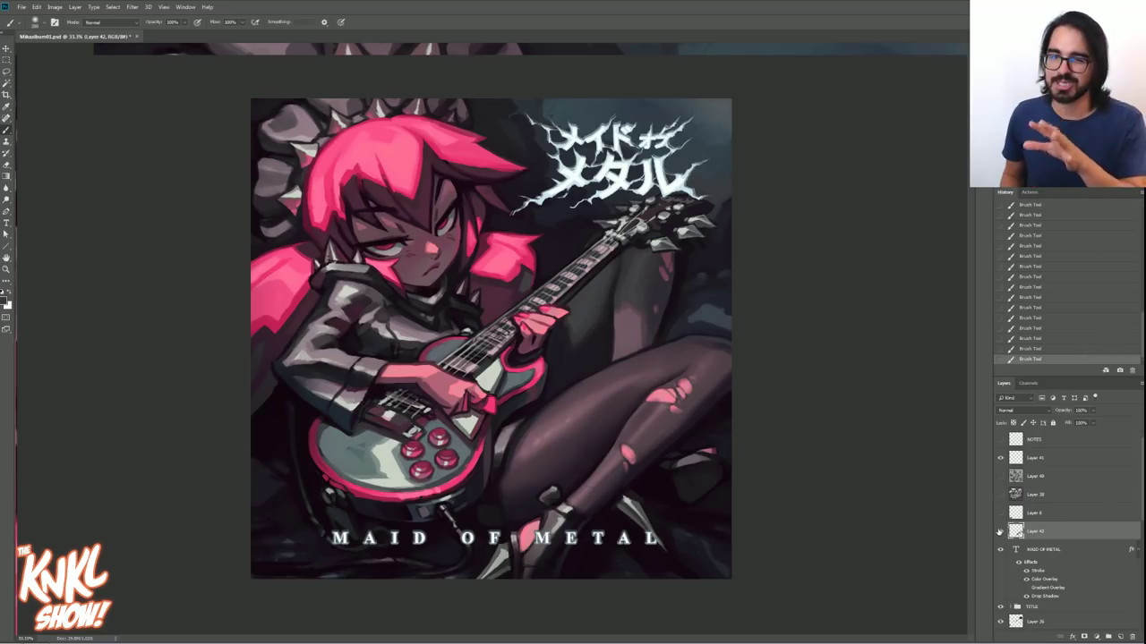
pyautogui.click(1001, 531)
pyautogui.click(1000, 532)
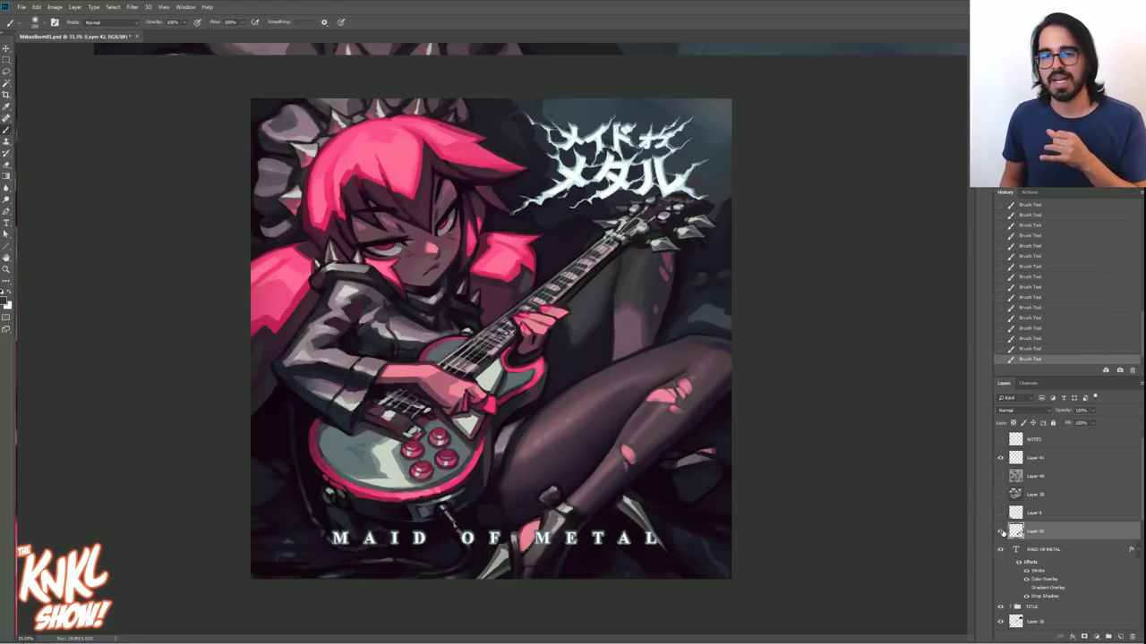
pyautogui.click(1000, 532)
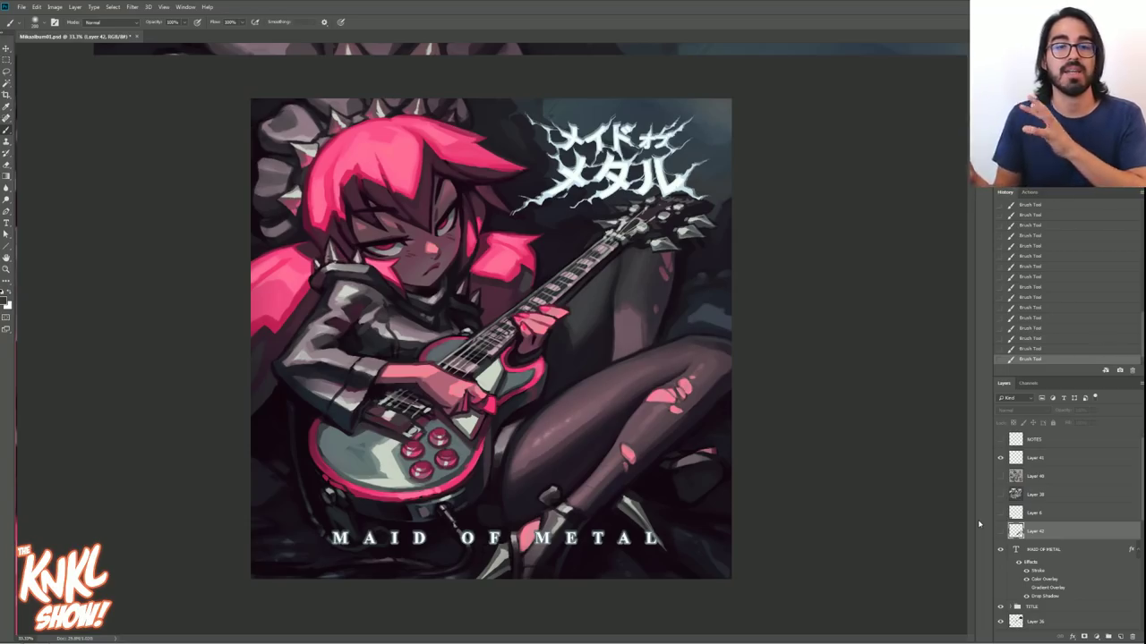
pyautogui.click(1000, 531)
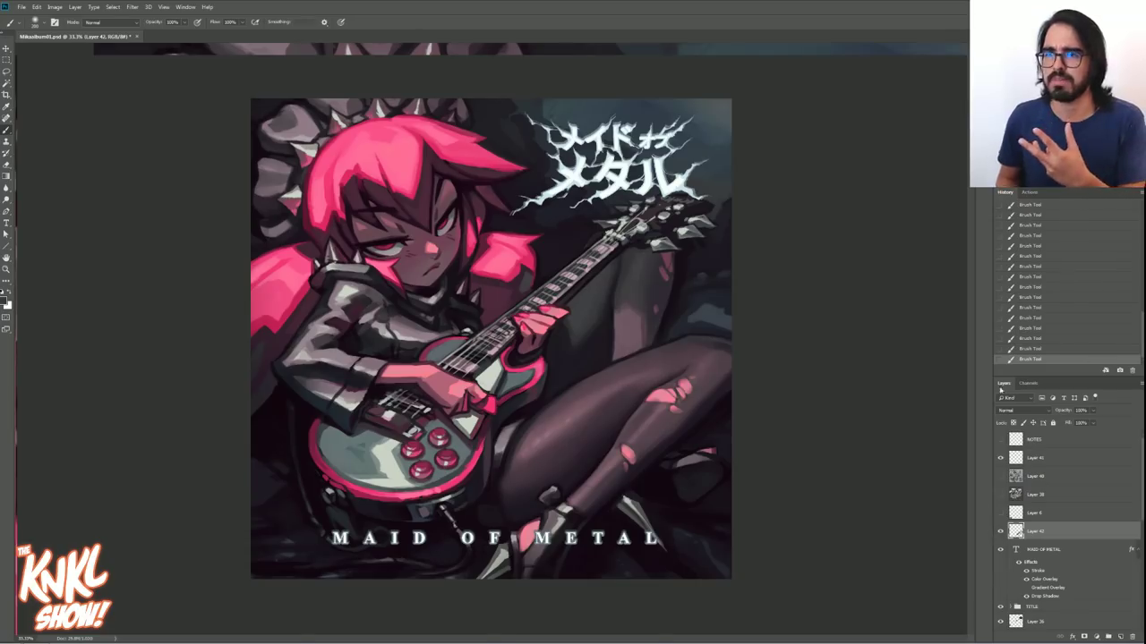
# - Compare the shading again up close, finishing with Layer 42 hidden
pyautogui.hotkey('ctrl', '+')
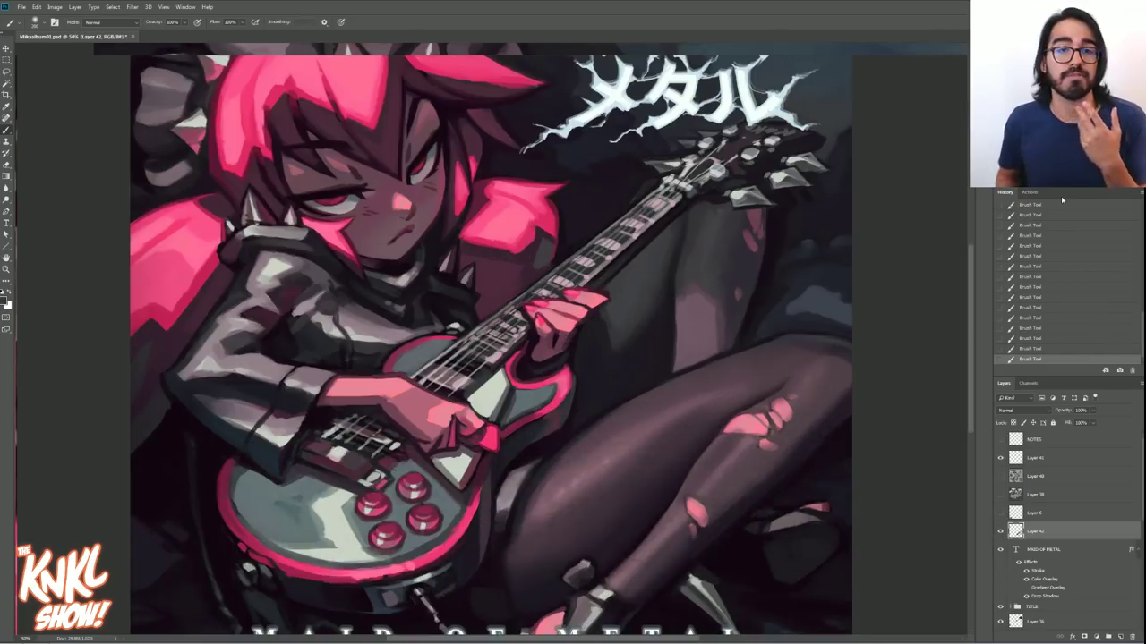
pyautogui.click(1000, 533)
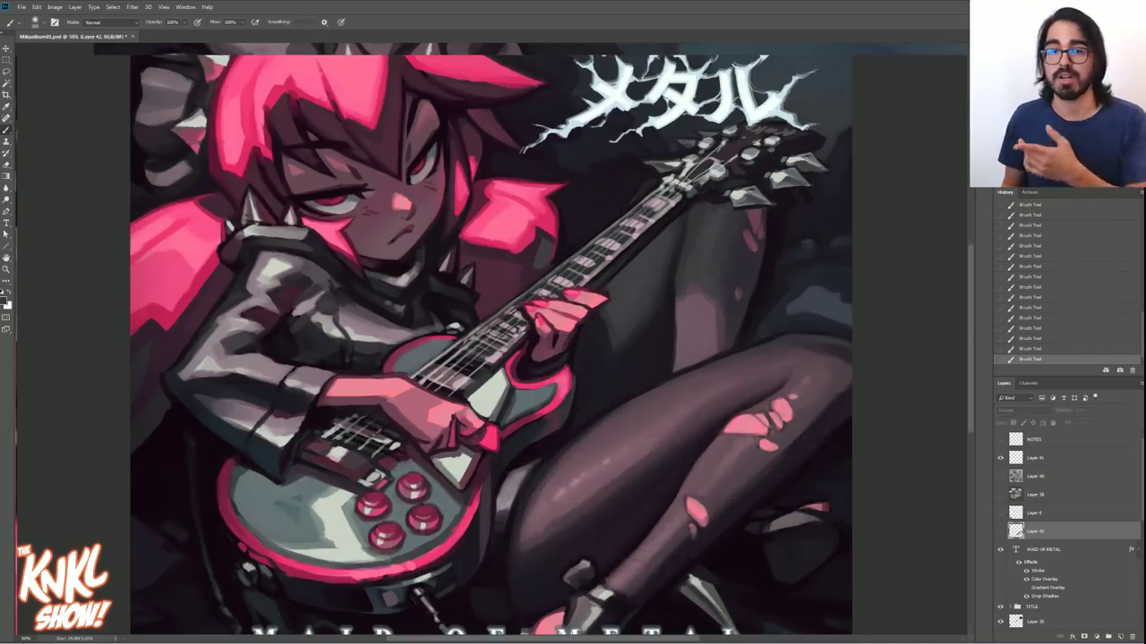
pyautogui.hotkey('ctrl', '0')
pyautogui.hotkey('ctrl', '+')
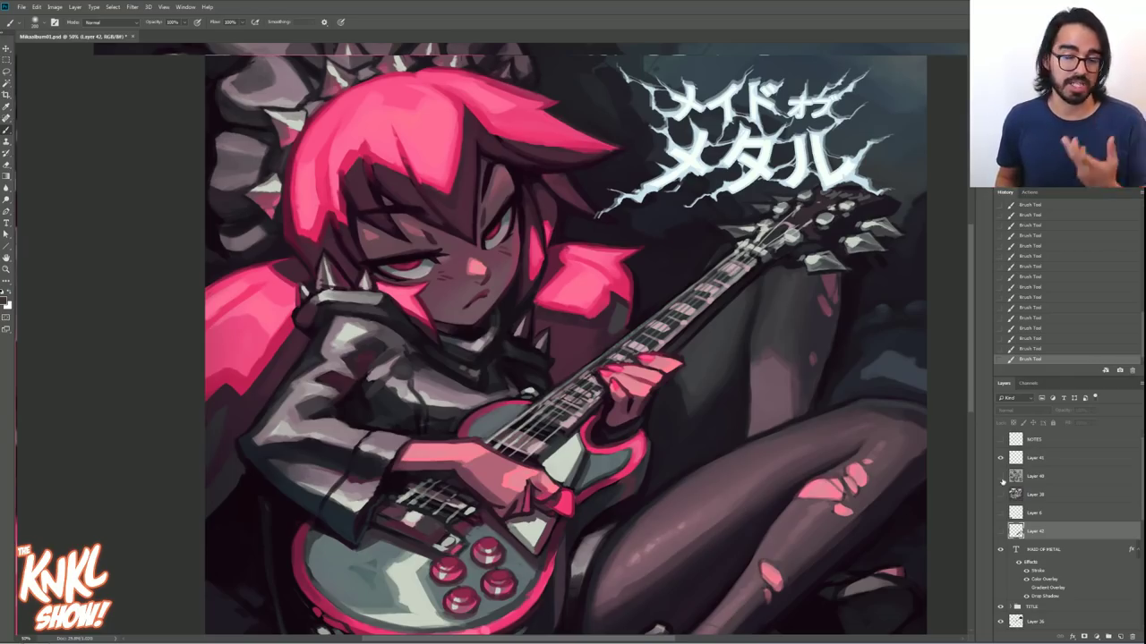
pyautogui.moveTo(537, 403); pyautogui.dragTo(505, 331)
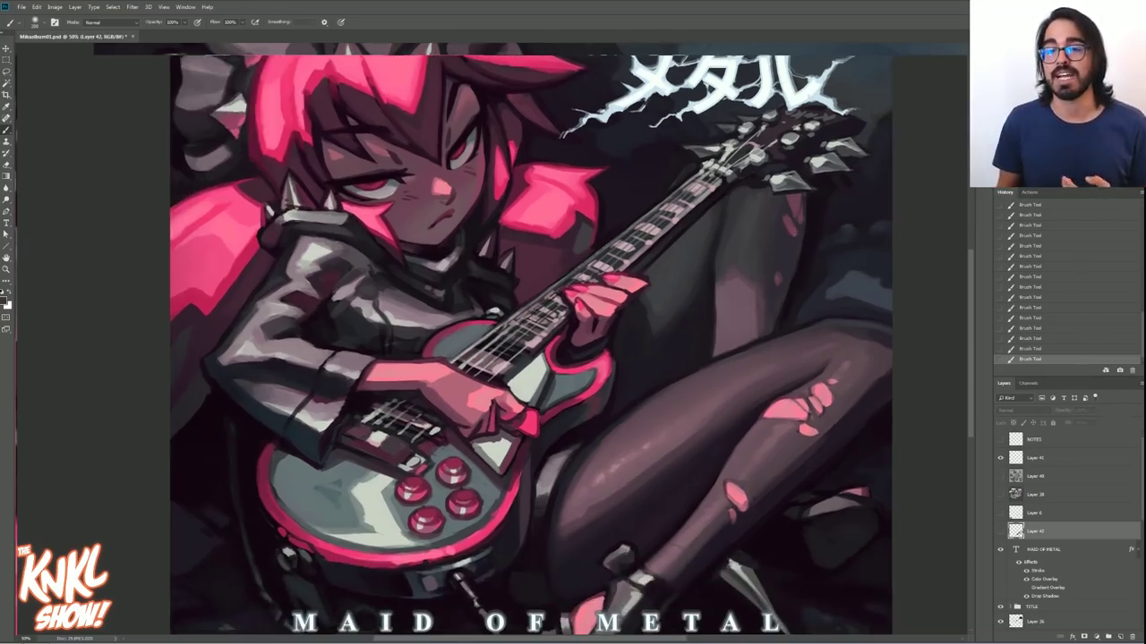
pyautogui.click(1000, 532)
pyautogui.click(1001, 532)
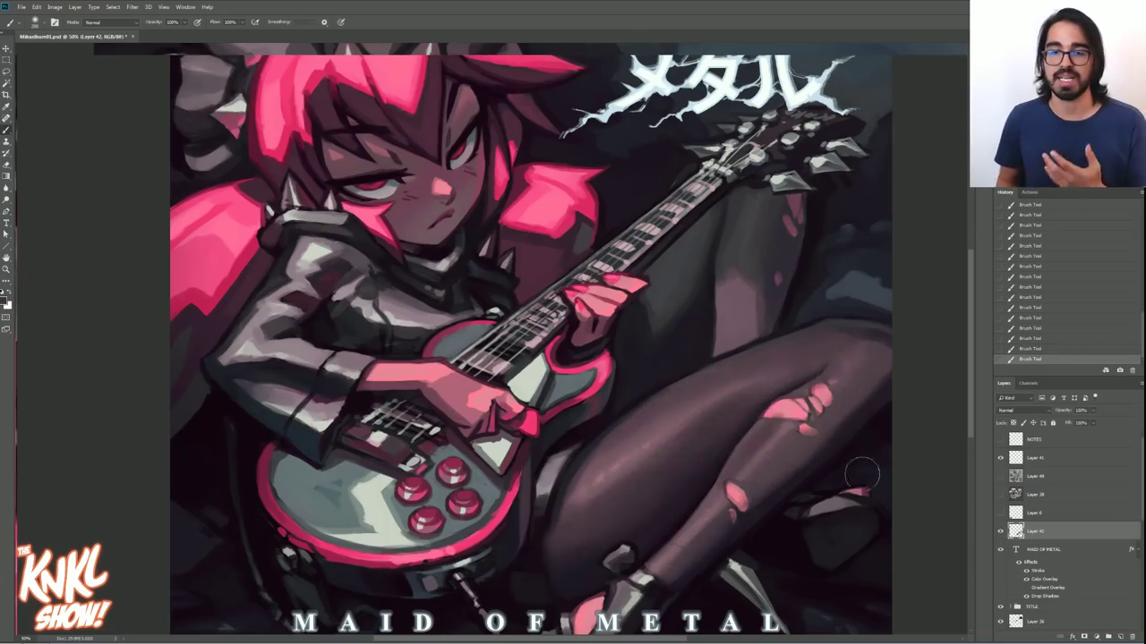
pyautogui.hotkey('ctrl', '-')
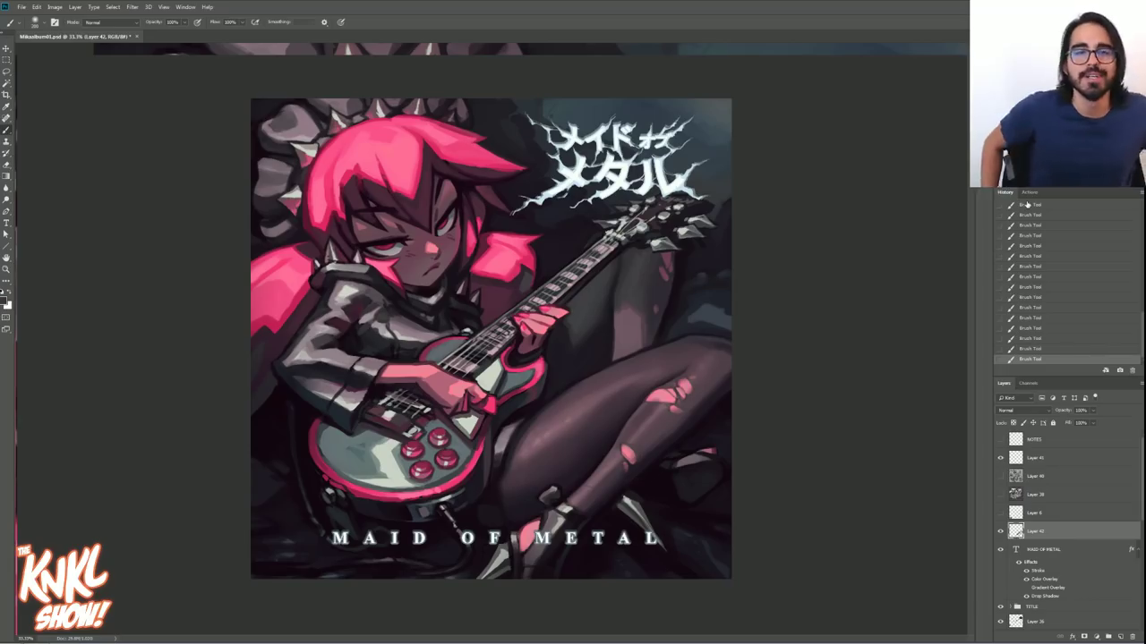
pyautogui.click(1000, 533)
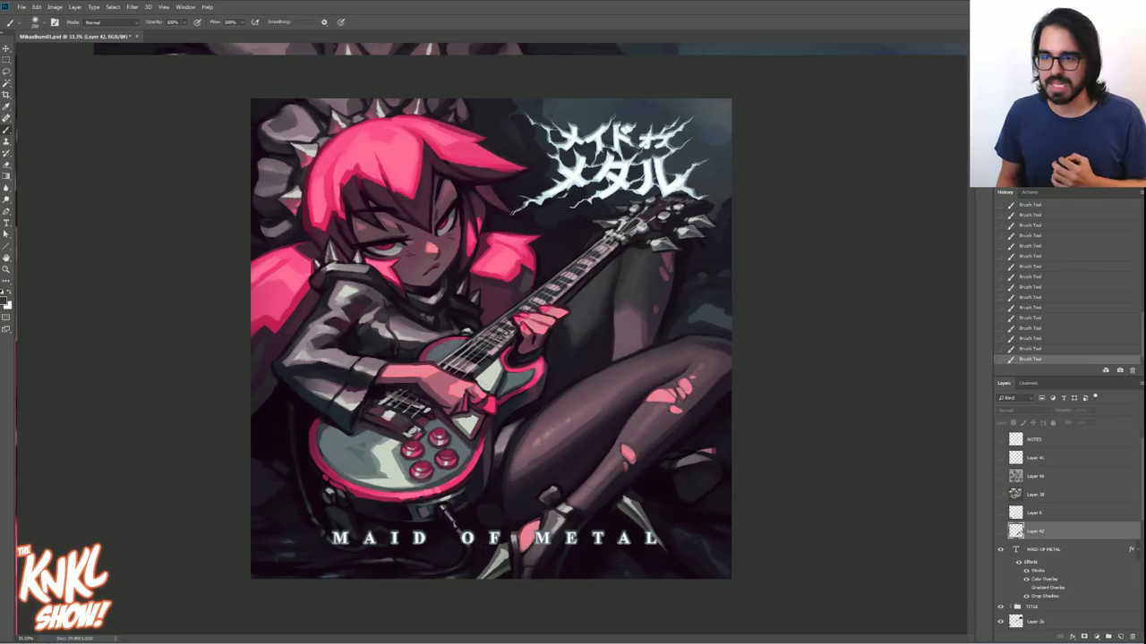
# - Hide the MAID OF METAL lettering and expand the TITLE group
pyautogui.scroll(-2, 1016, 528)
pyautogui.click(1002, 507)
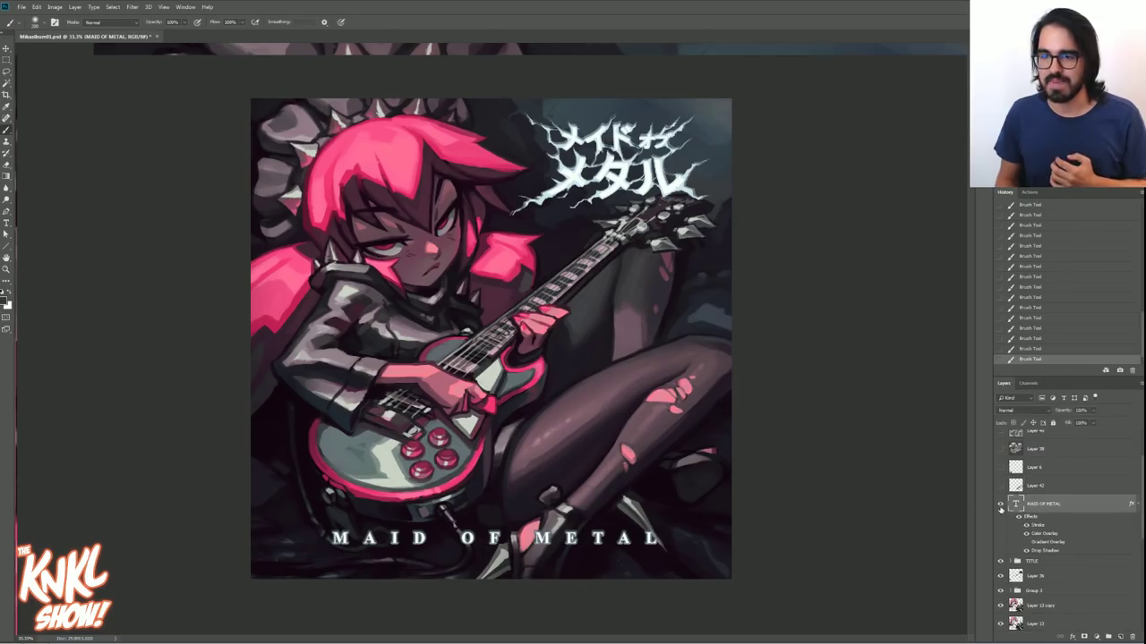
pyautogui.click(1000, 506)
pyautogui.scroll(-2, 1138, 528)
pyautogui.scroll(-1, 1142, 528)
pyautogui.click(1030, 519)
pyautogui.click(1010, 519)
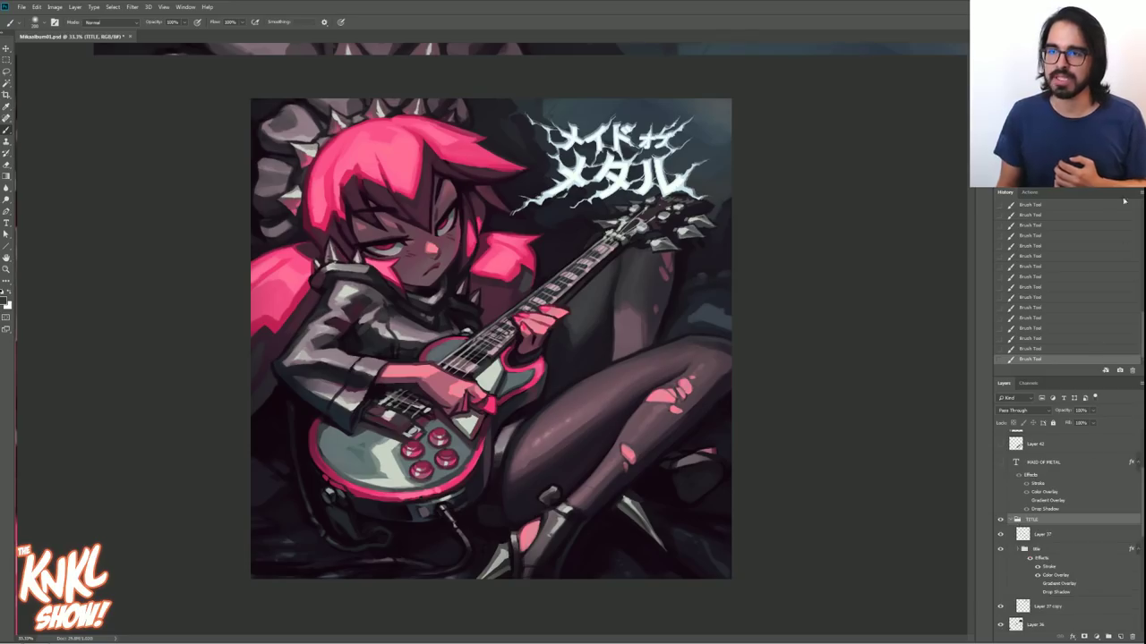
pyautogui.hotkey('ctrl', '+')
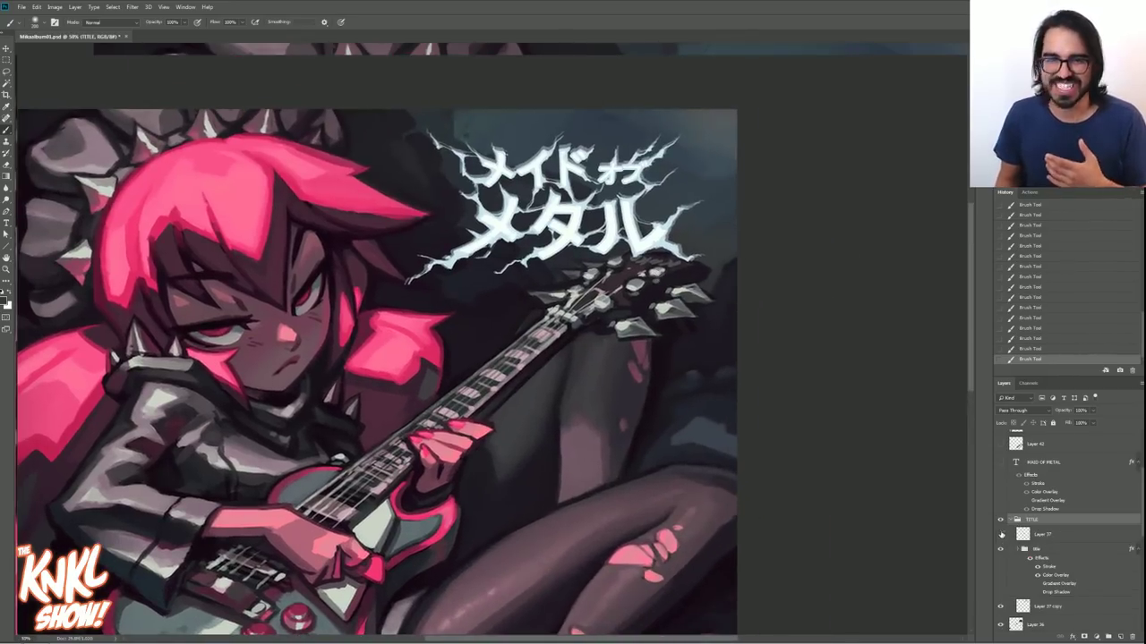
# - Hide and re-show Layer 37's lightning outline and the Layer 37 copy glow
pyautogui.click(1000, 534)
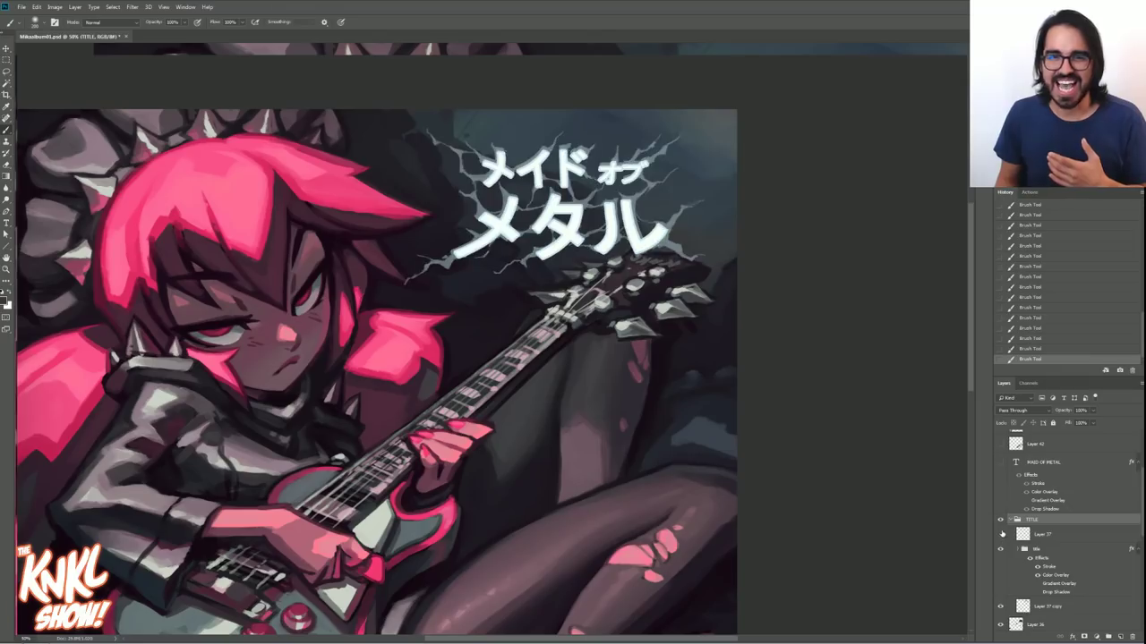
pyautogui.click(1001, 606)
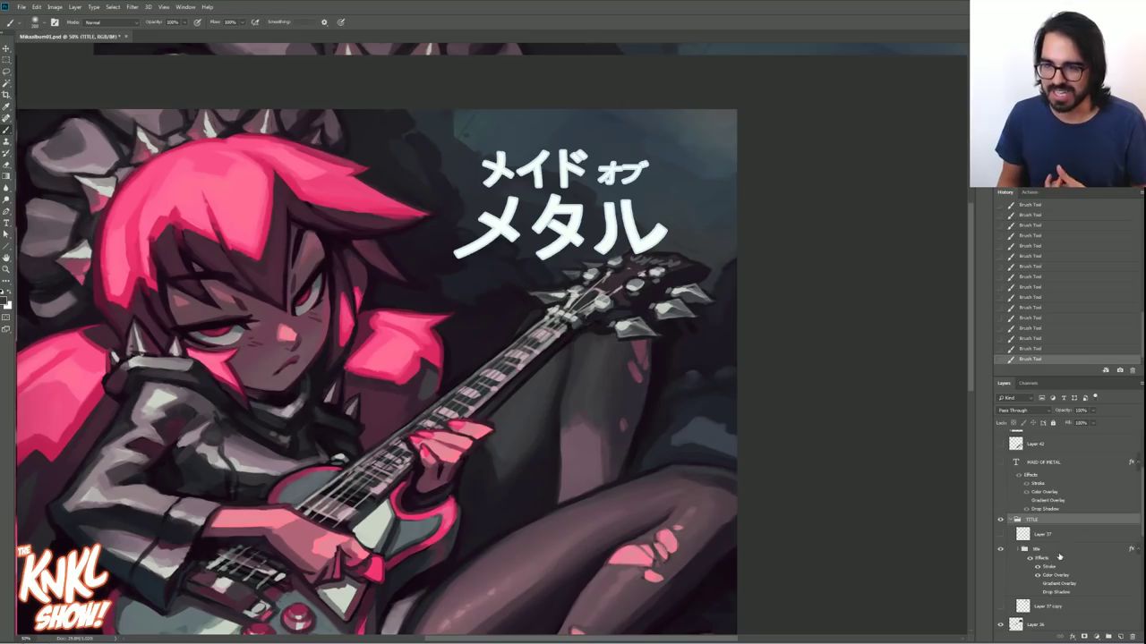
pyautogui.click(1056, 550)
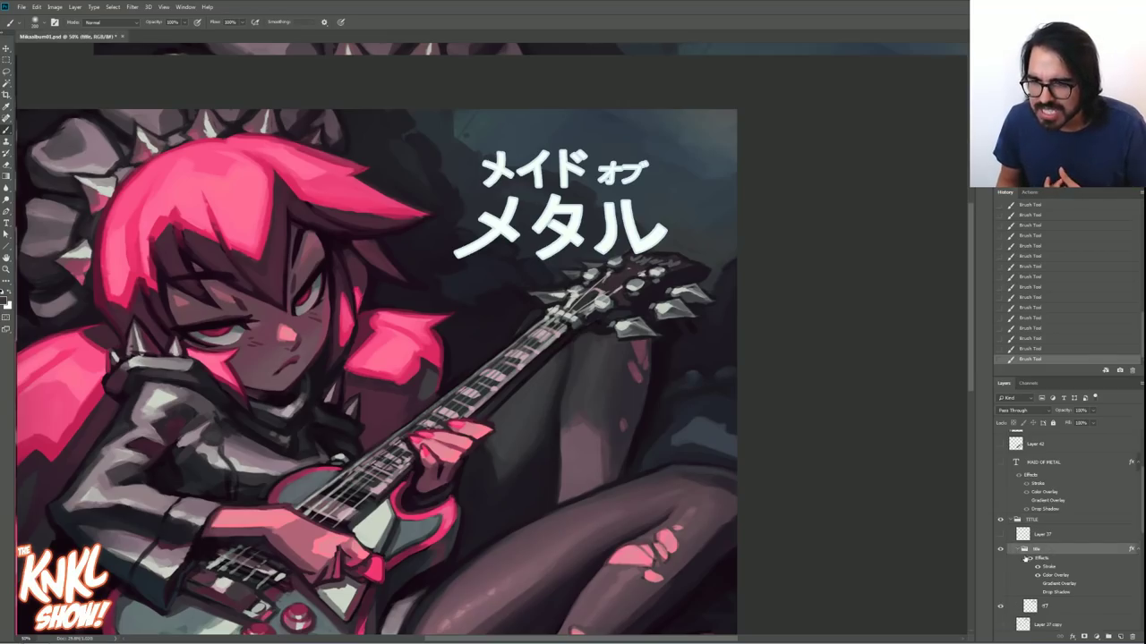
pyautogui.click(1049, 606)
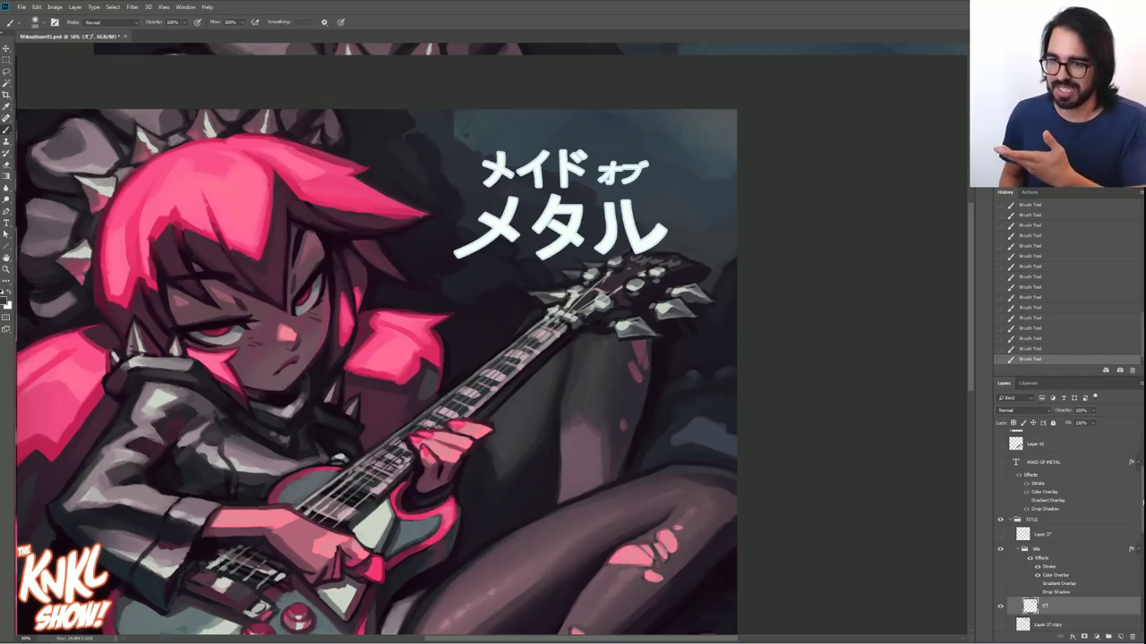
pyautogui.scroll(-2, 1005, 578)
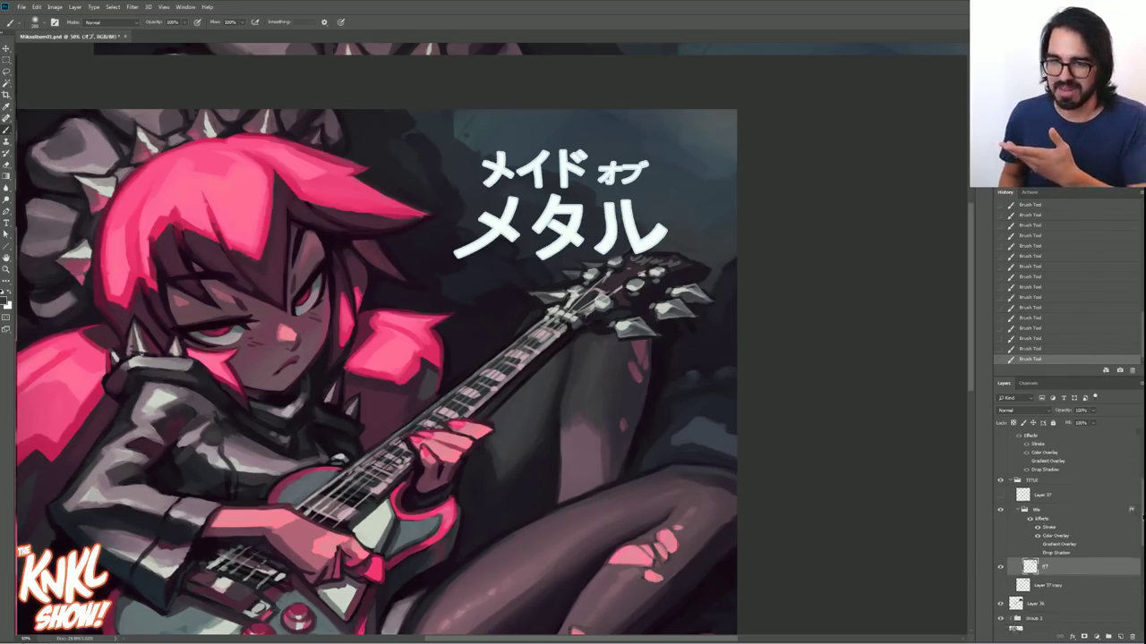
pyautogui.click(1000, 489)
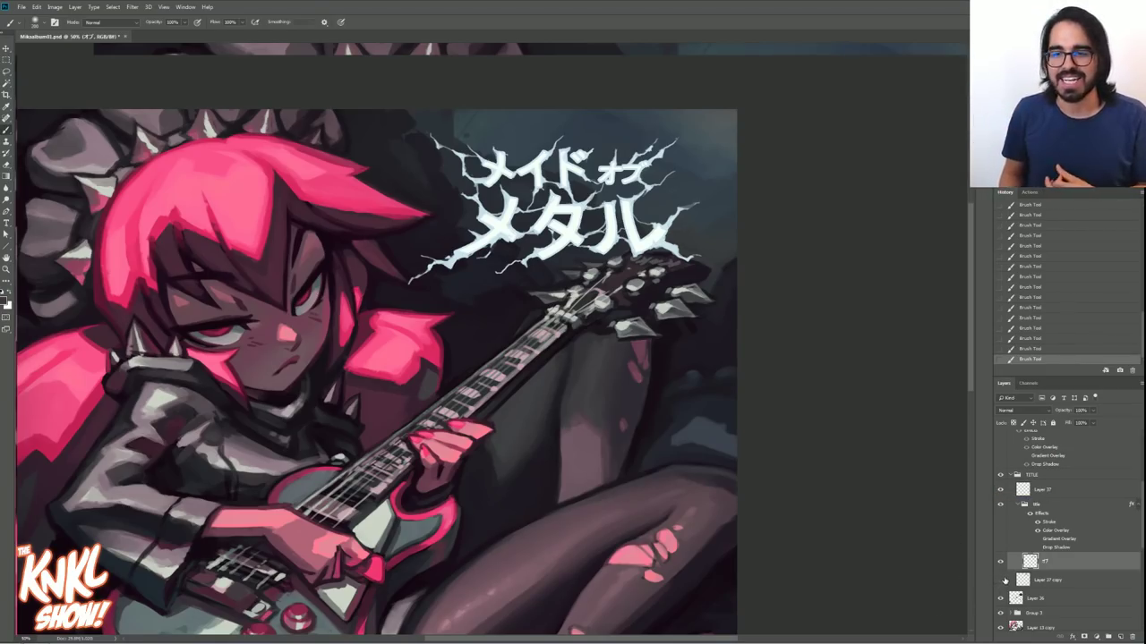
pyautogui.click(999, 581)
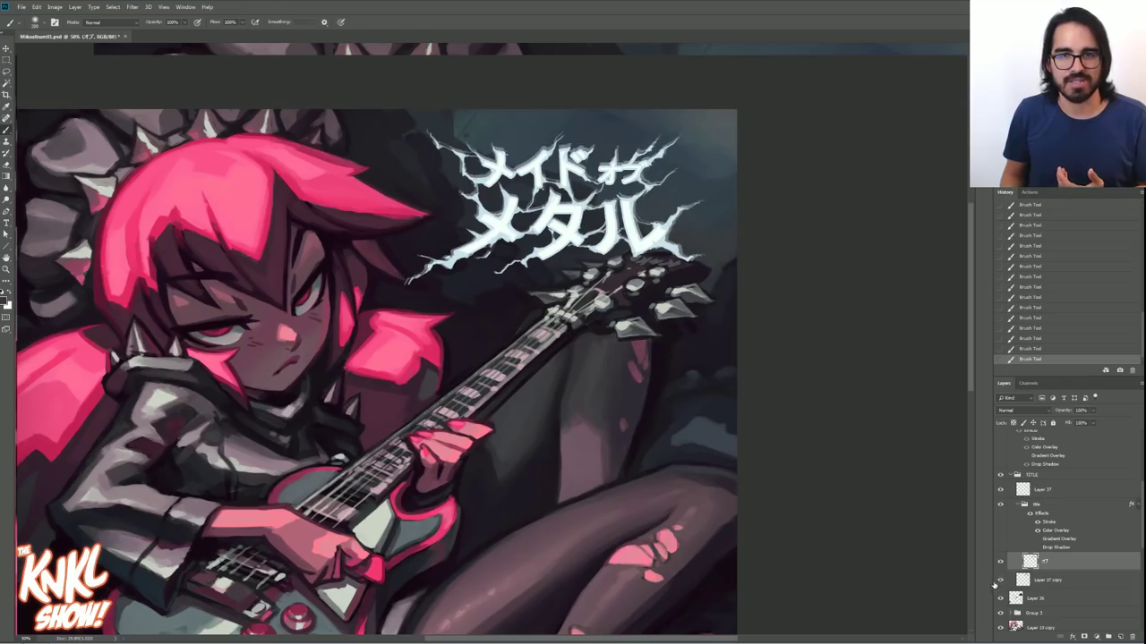
# - Test-nudge the Layer 37 copy glow, revert it in History, and hide the TITLE group
pyautogui.click(1039, 580)
pyautogui.press('v')
pyautogui.press('Left')
pyautogui.press('Left')
pyautogui.press('Left')
pyautogui.press('Left')
pyautogui.press('Left')
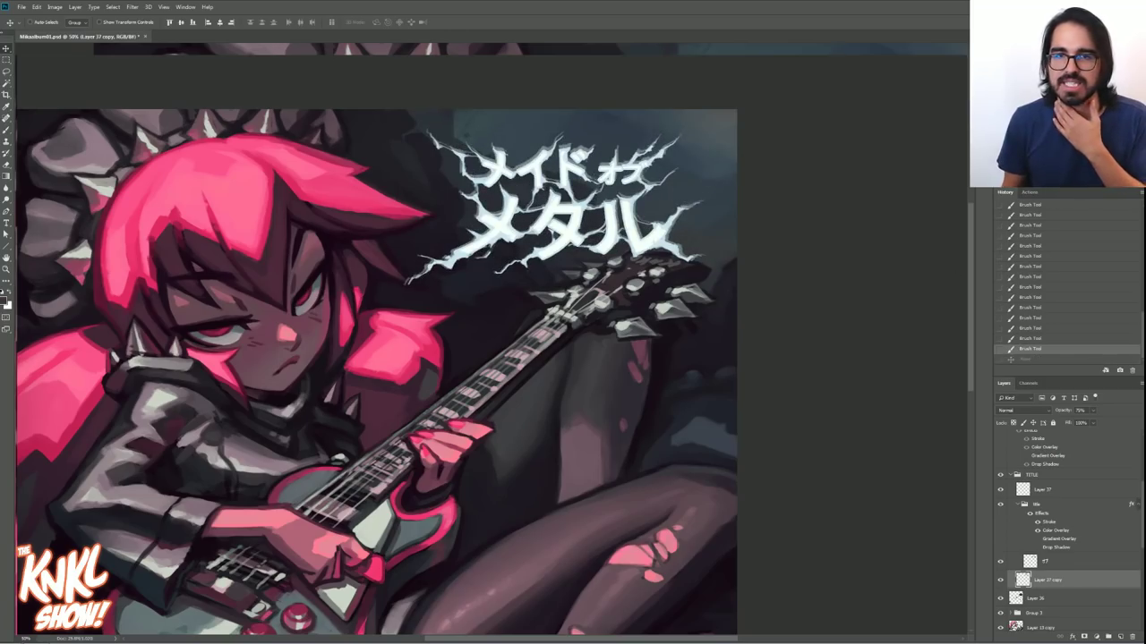
pyautogui.hotkey('ctrl', '+')
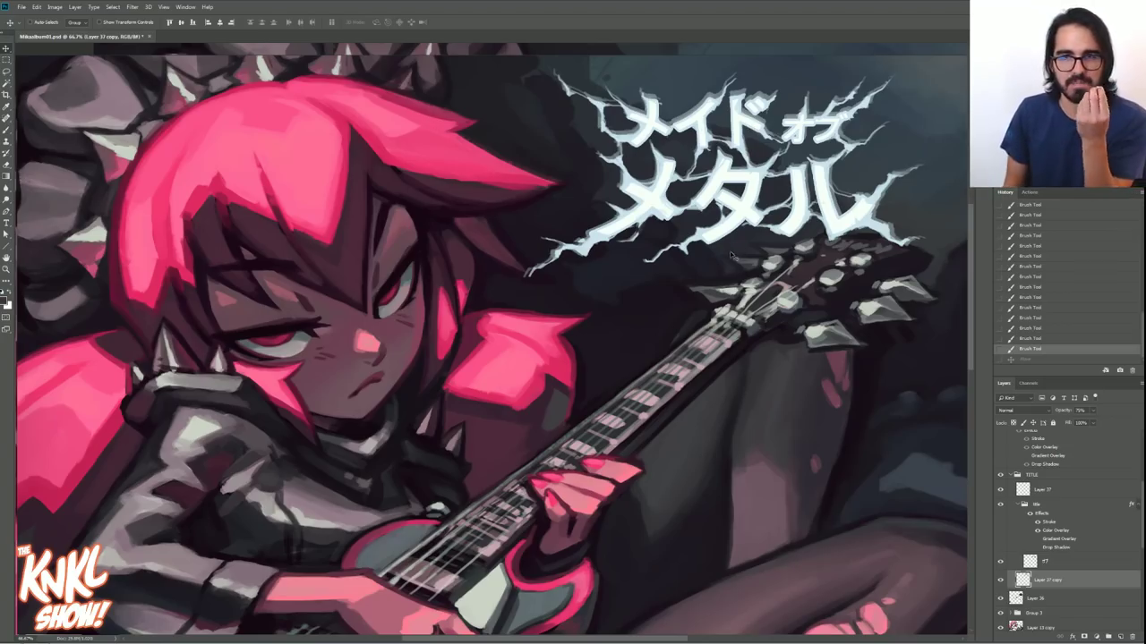
pyautogui.moveTo(729, 196)
pyautogui.mouseDown()
pyautogui.moveTo(713, 179)
pyautogui.moveTo(720, 191)
pyautogui.mouseUp()
pyautogui.click(1032, 349)
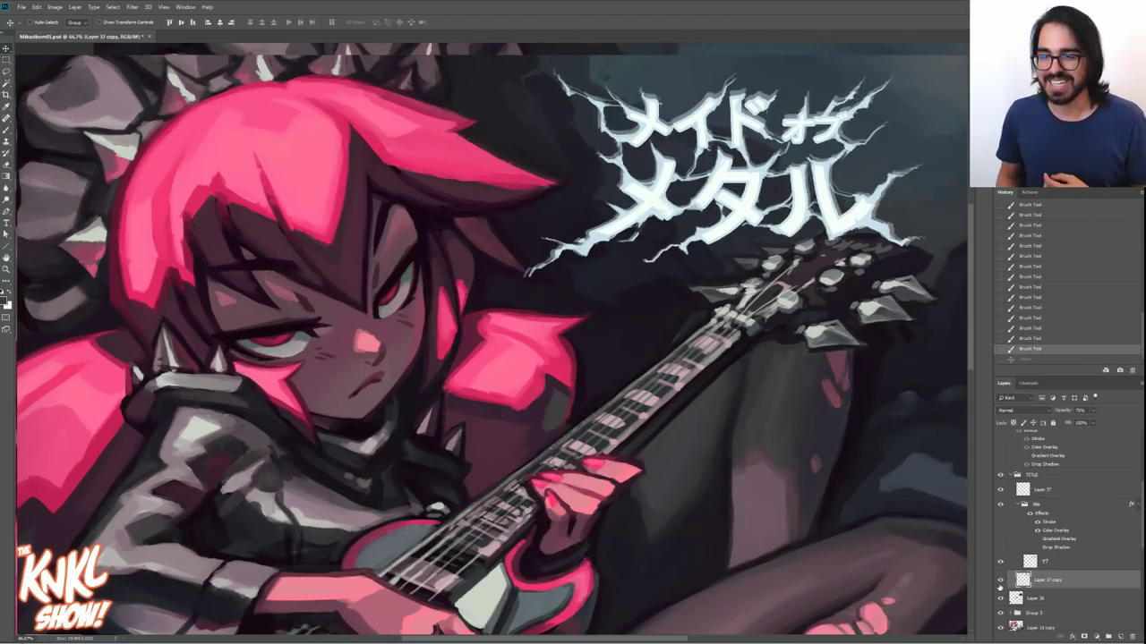
pyautogui.click(1012, 475)
pyautogui.click(1001, 477)
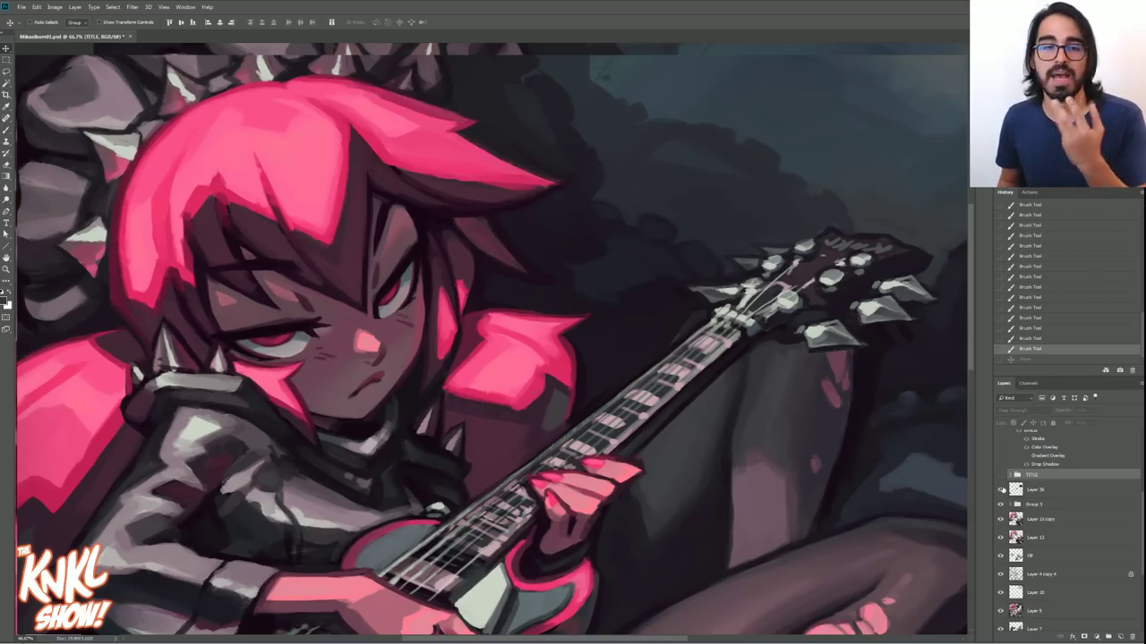
# - Undo a trial reorder of Layer 13 copy, then briefly show and hide Layer 40's thumbnail sketches
pyautogui.moveTo(1139, 519); pyautogui.dragTo(1116, 490)
pyautogui.hotkey('ctrl', 'z')
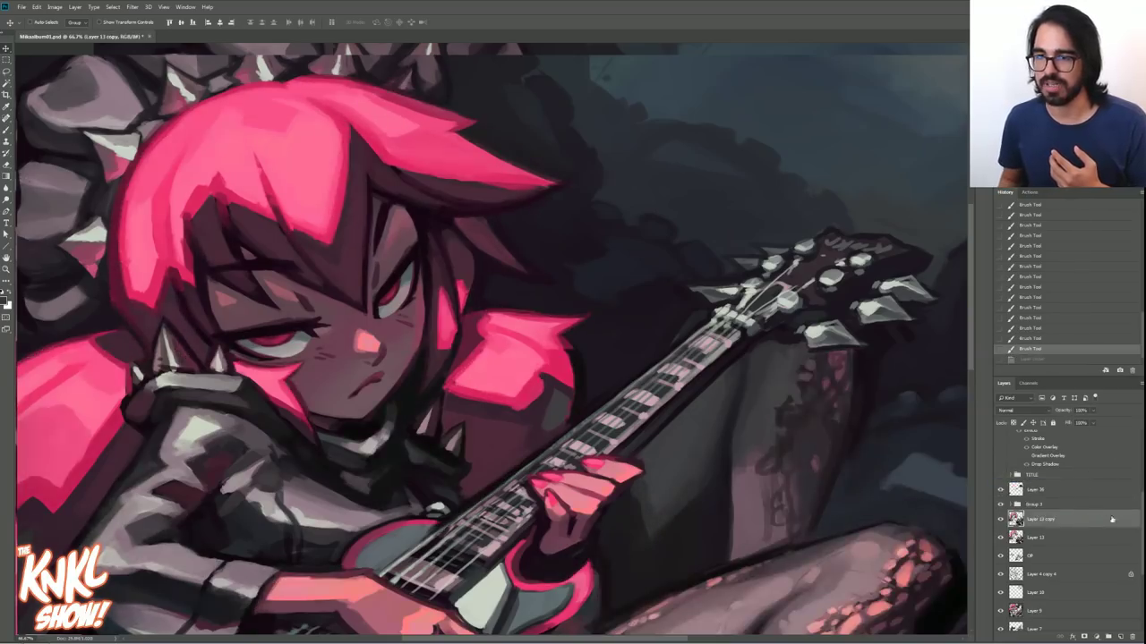
pyautogui.scroll(3, 1063, 479)
pyautogui.click(1001, 477)
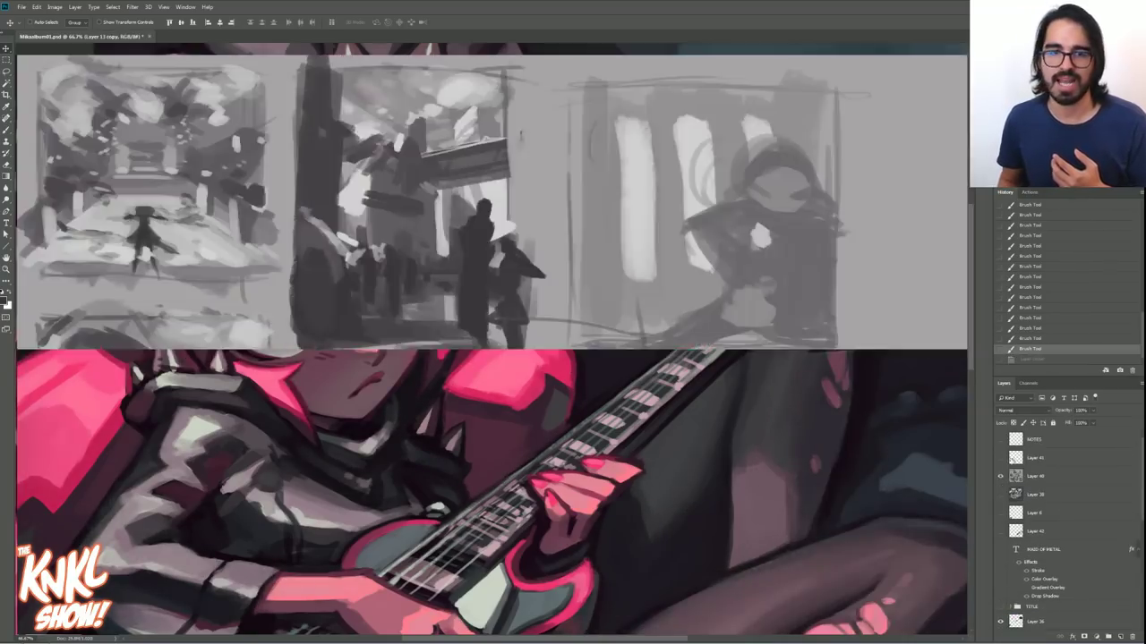
pyautogui.scroll(-5, 491, 345)
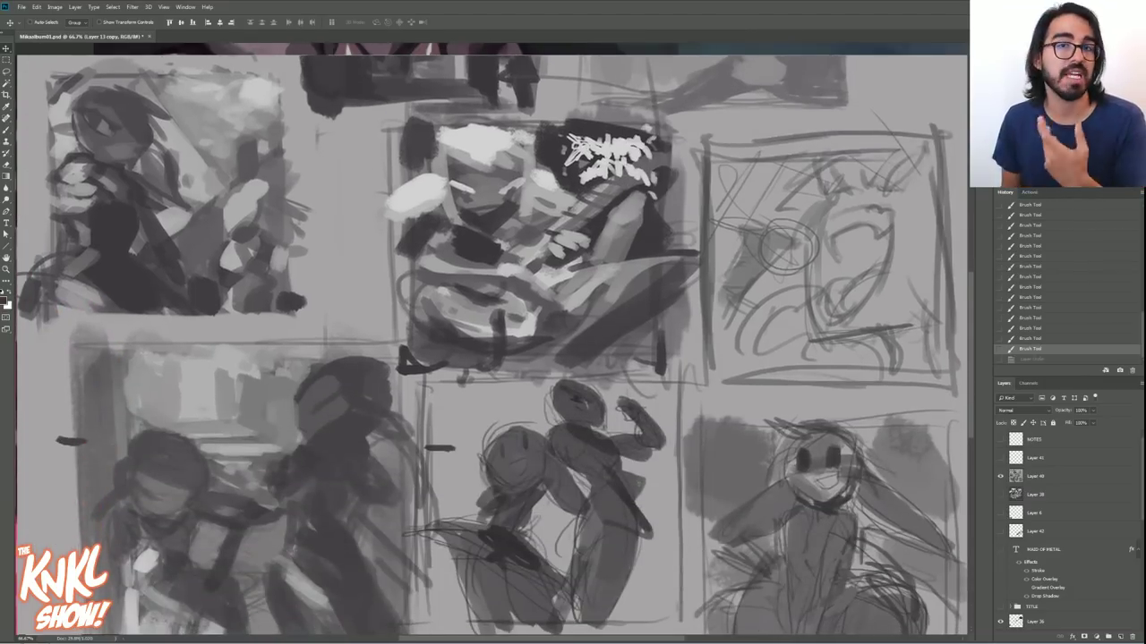
pyautogui.hscroll(1, 491, 344)
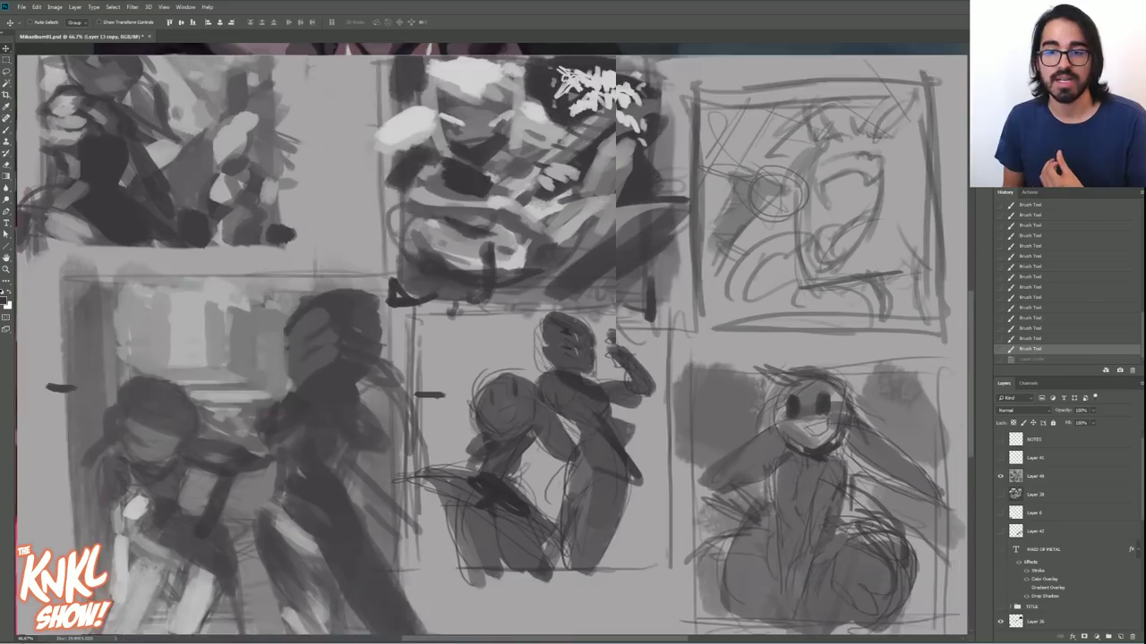
pyautogui.scroll(1, 490, 345)
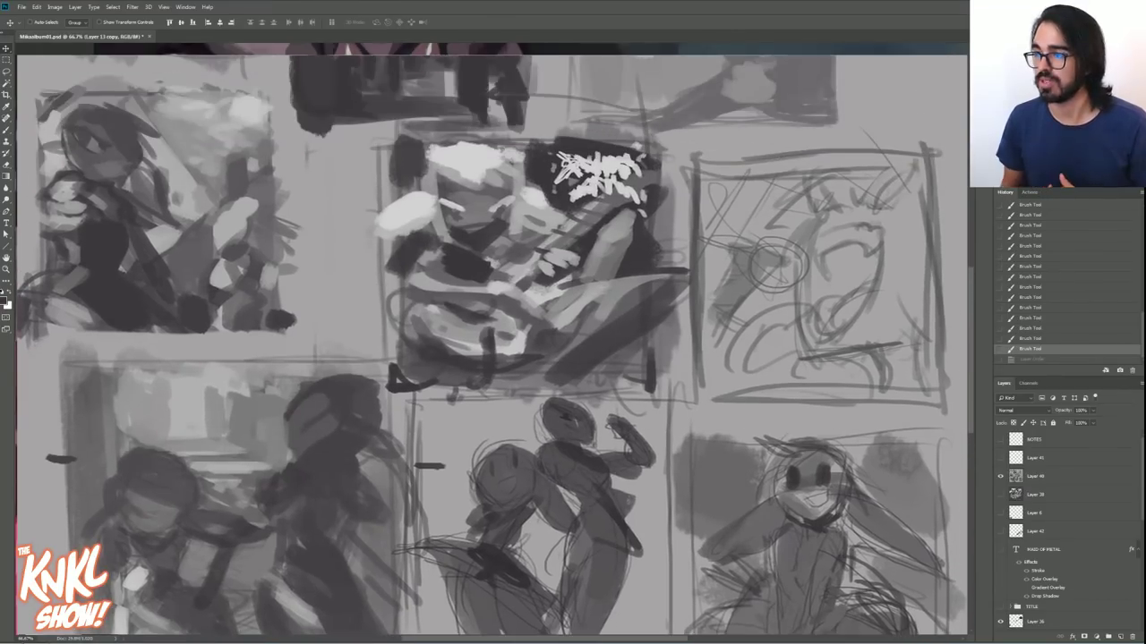
pyautogui.click(1000, 480)
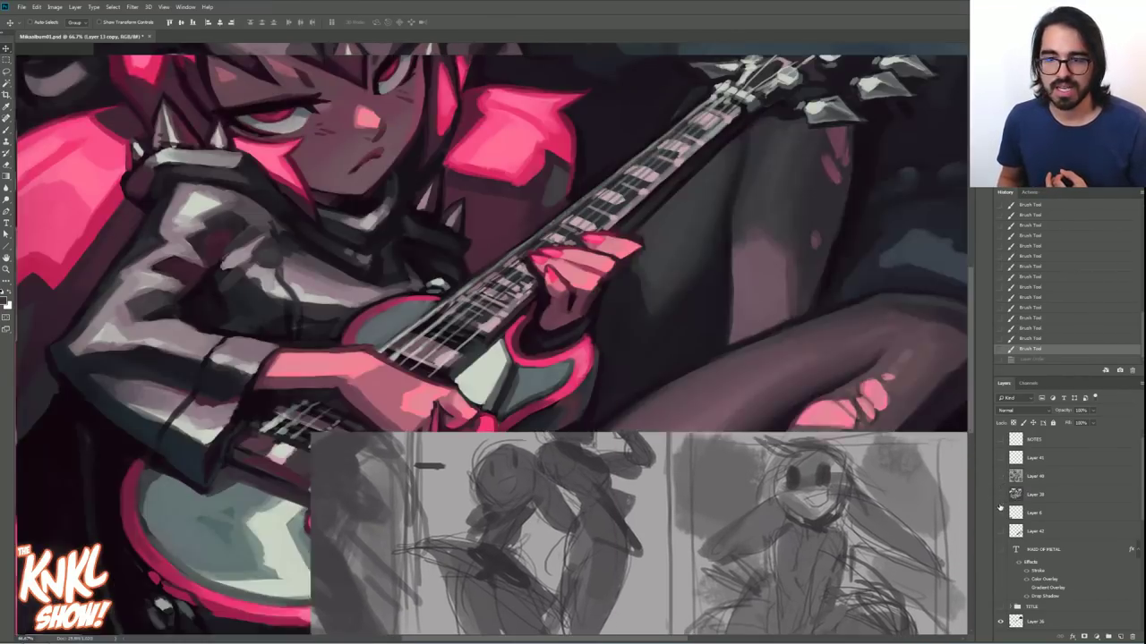
# - Toggle Layer 26 repeatedly to compare the headstock with and without strings
pyautogui.scroll(-3, 1000, 484)
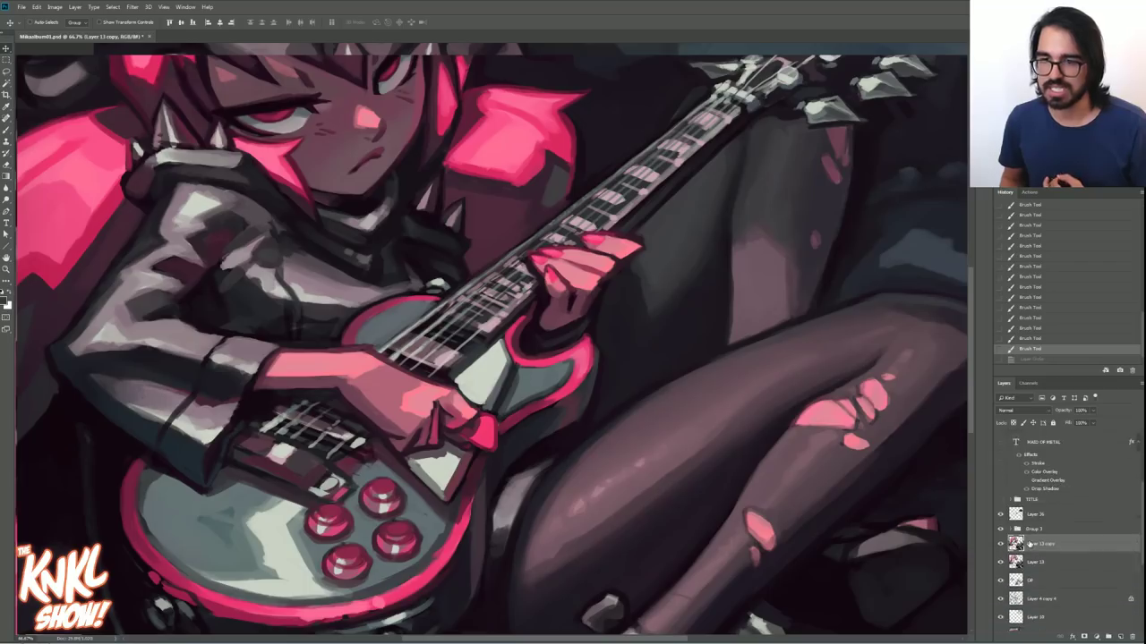
pyautogui.click(1001, 514)
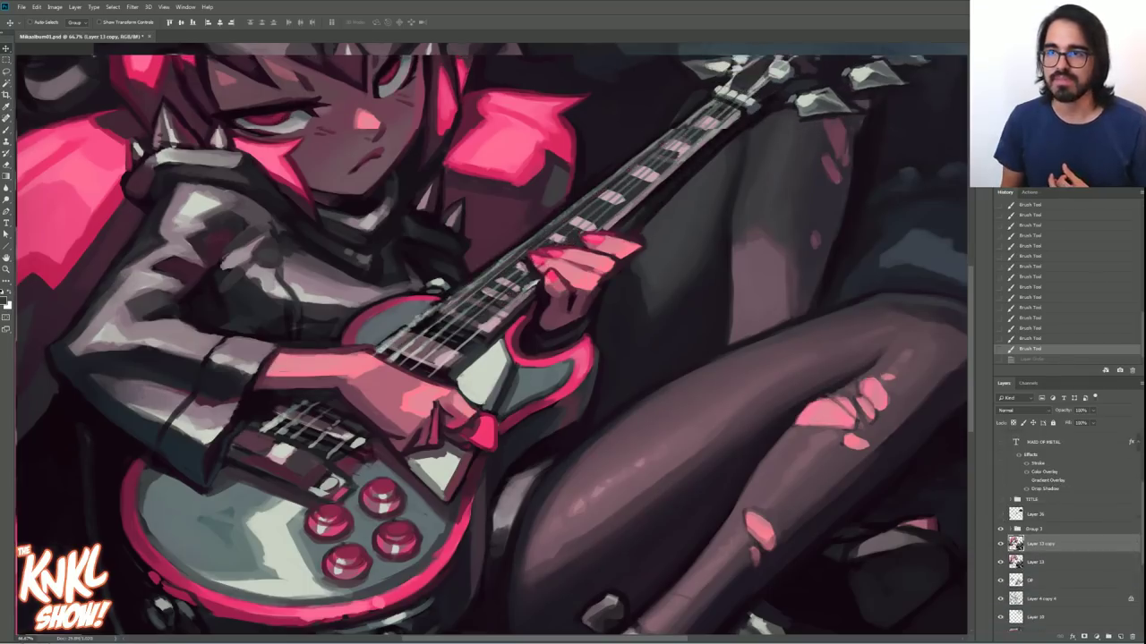
pyautogui.scroll(6, 491, 344)
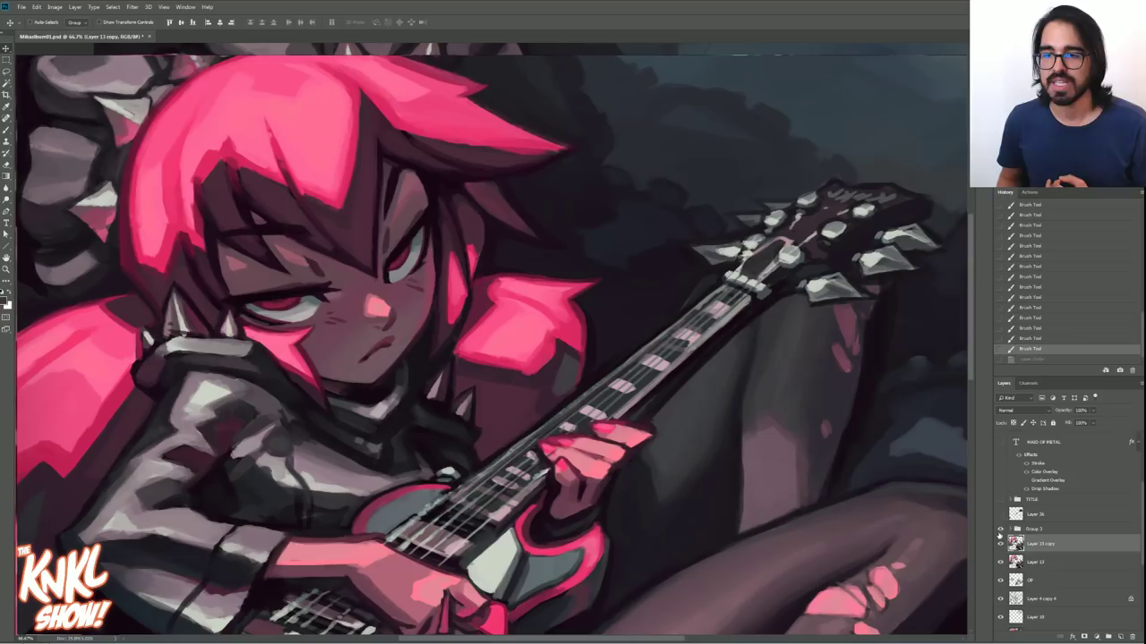
pyautogui.click(1000, 514)
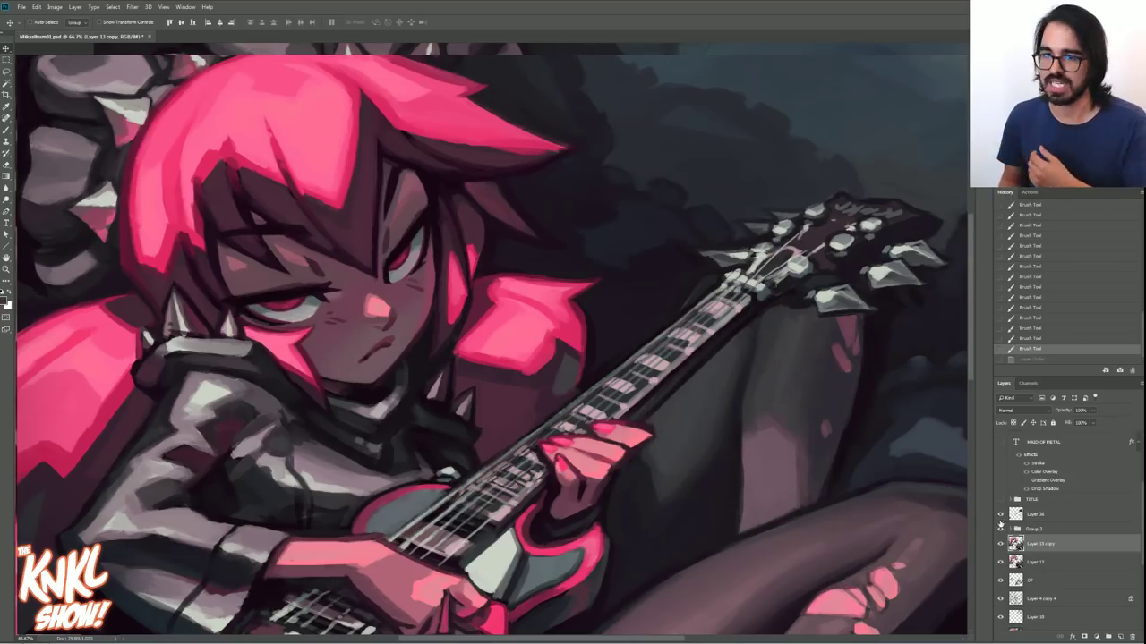
pyautogui.click(1001, 516)
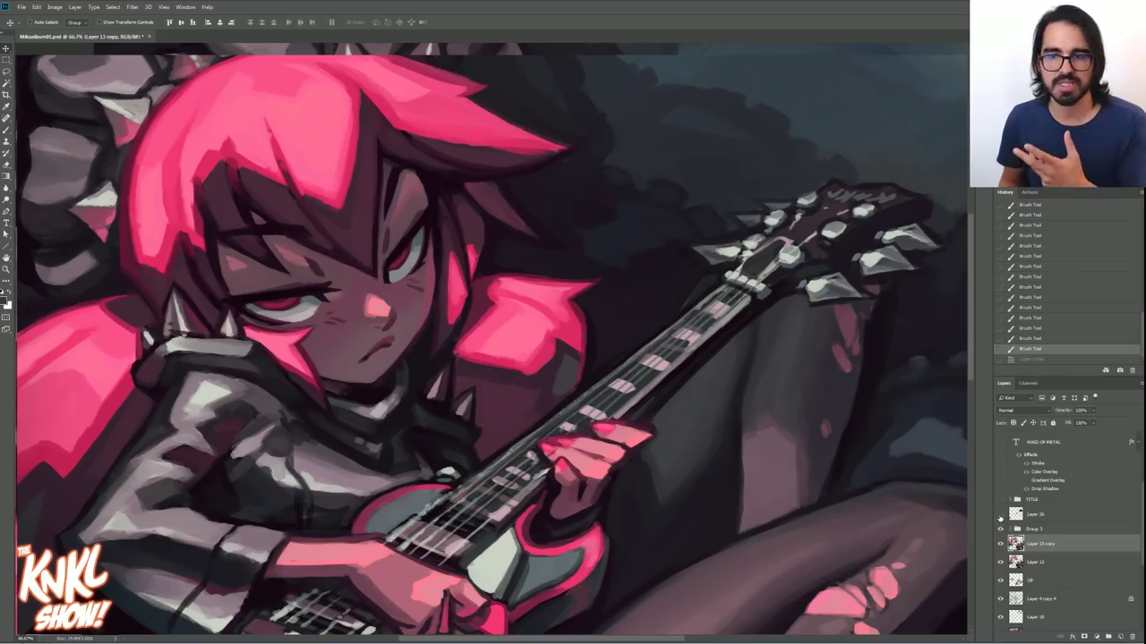
pyautogui.click(1000, 515)
pyautogui.click(1001, 516)
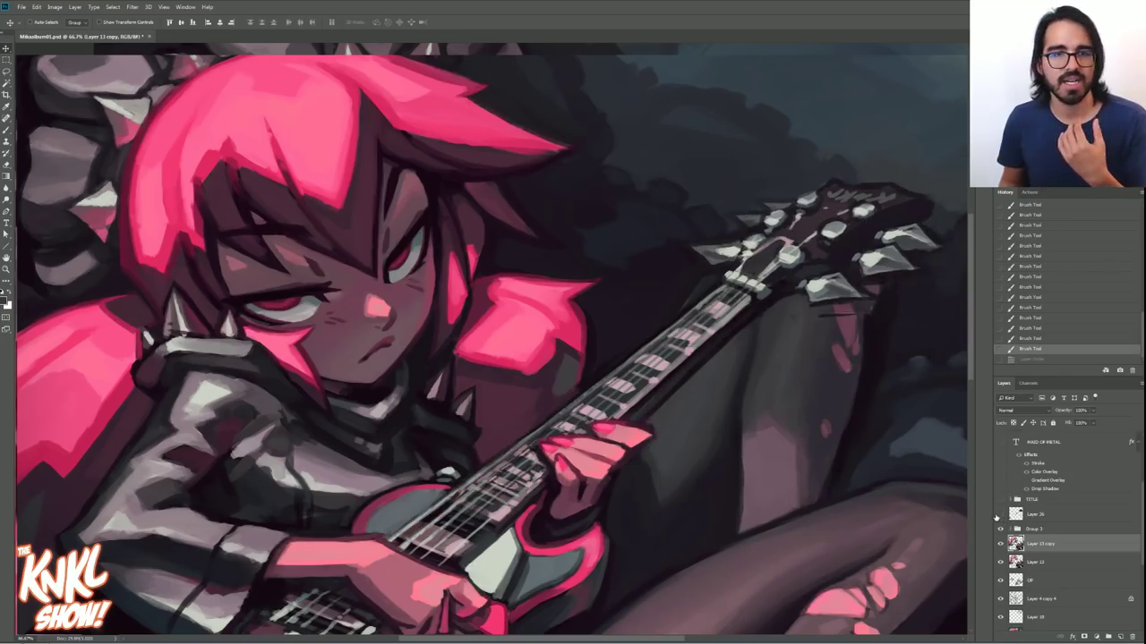
pyautogui.click(1001, 516)
pyautogui.scroll(-5, 492, 344)
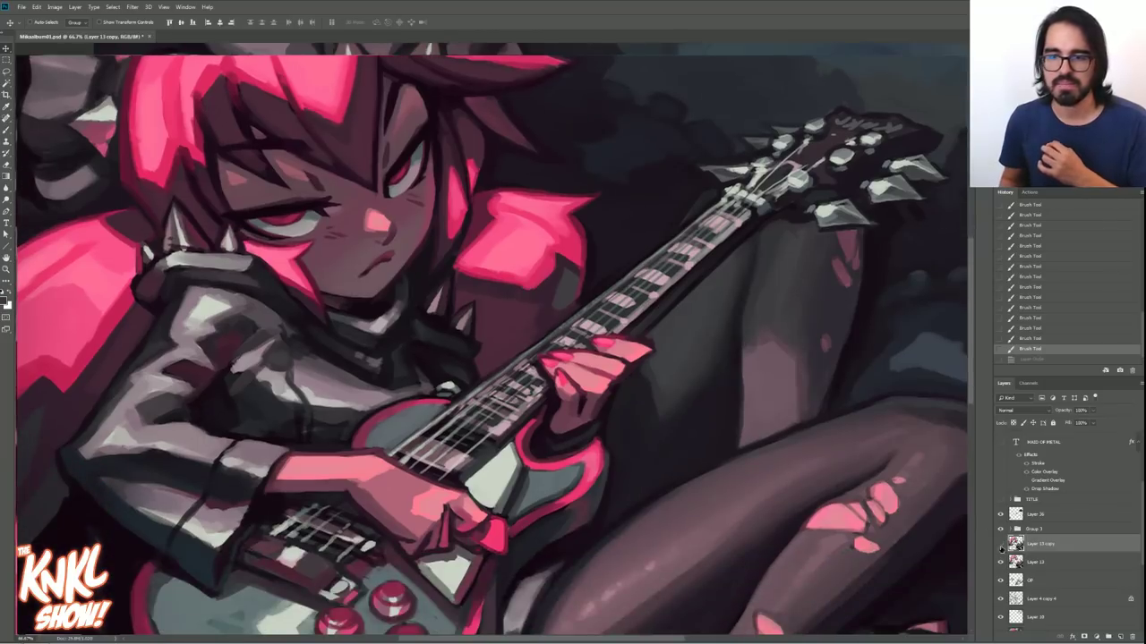
pyautogui.click(1001, 516)
pyautogui.click(1000, 517)
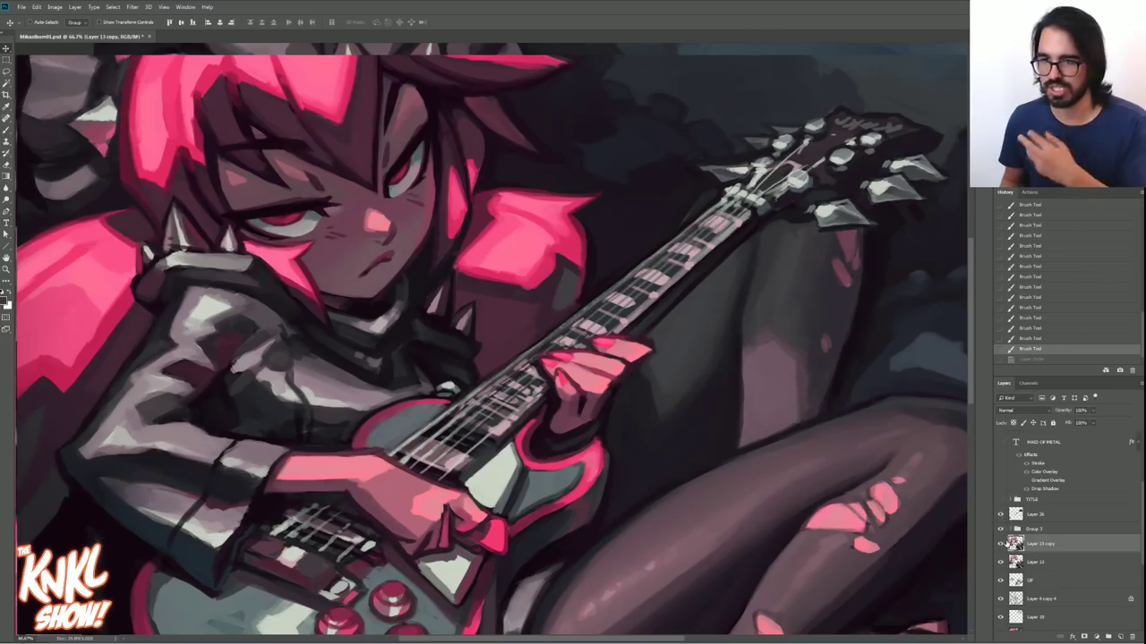
# - Compare Group 3's rendered guitar and arm against the rough version, then zoom out
pyautogui.click(1009, 529)
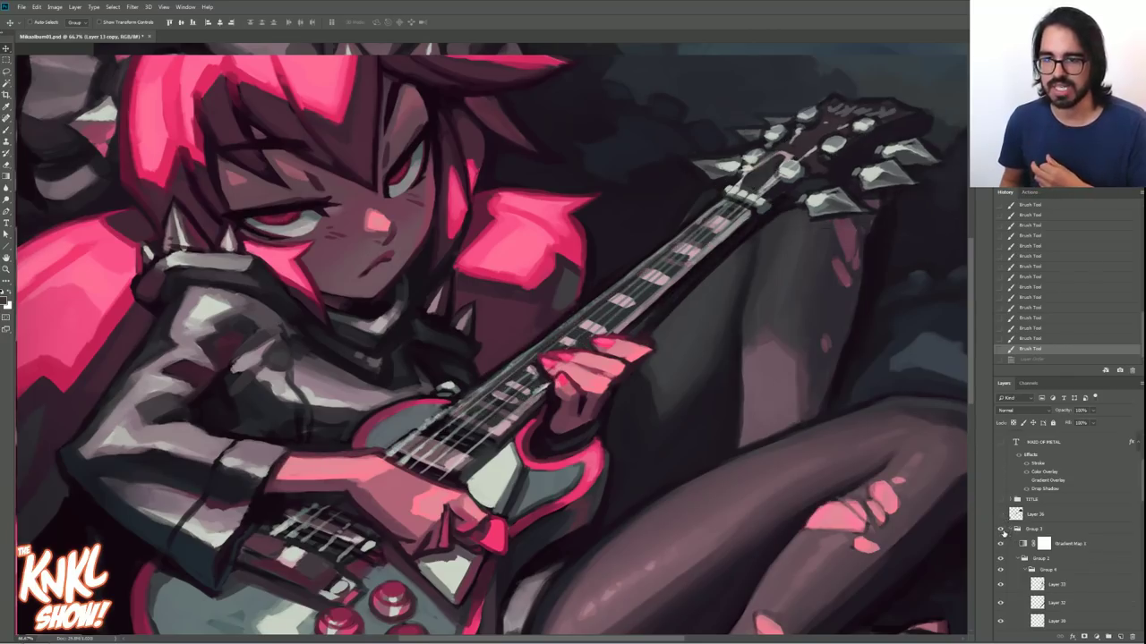
pyautogui.click(1000, 530)
pyautogui.click(1000, 529)
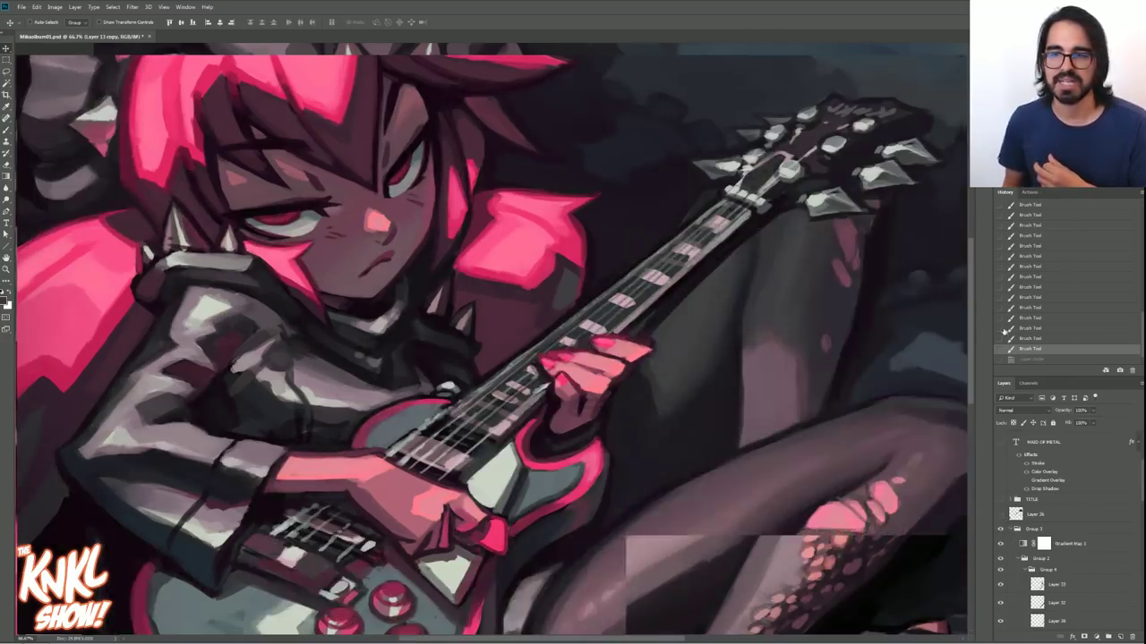
pyautogui.hotkey('ctrl', '-')
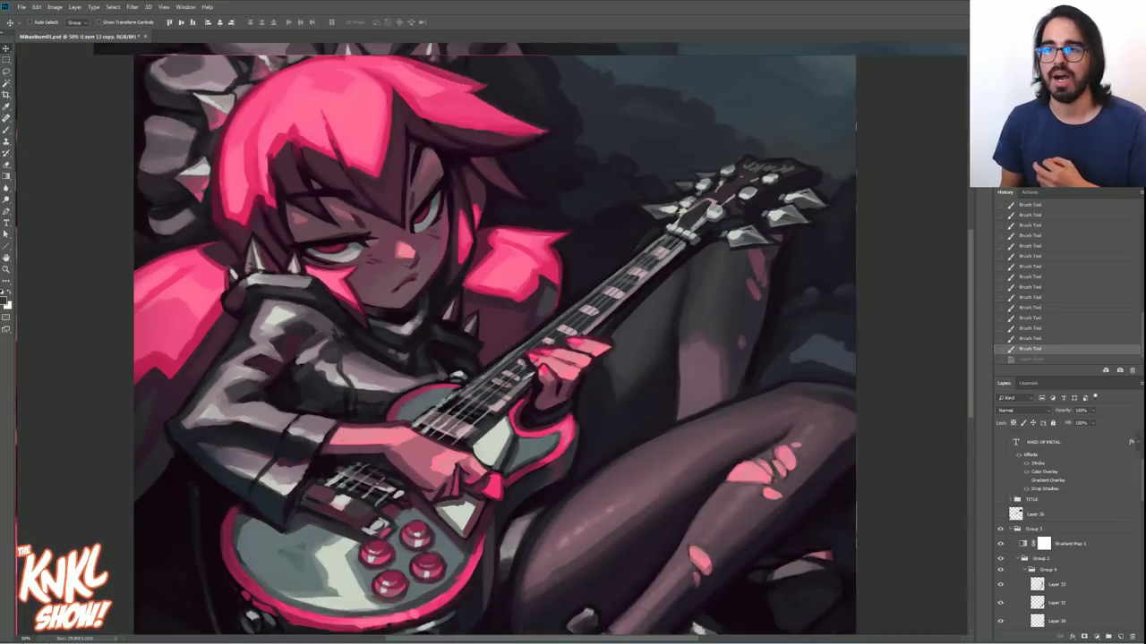
pyautogui.hotkey('ctrl', '-')
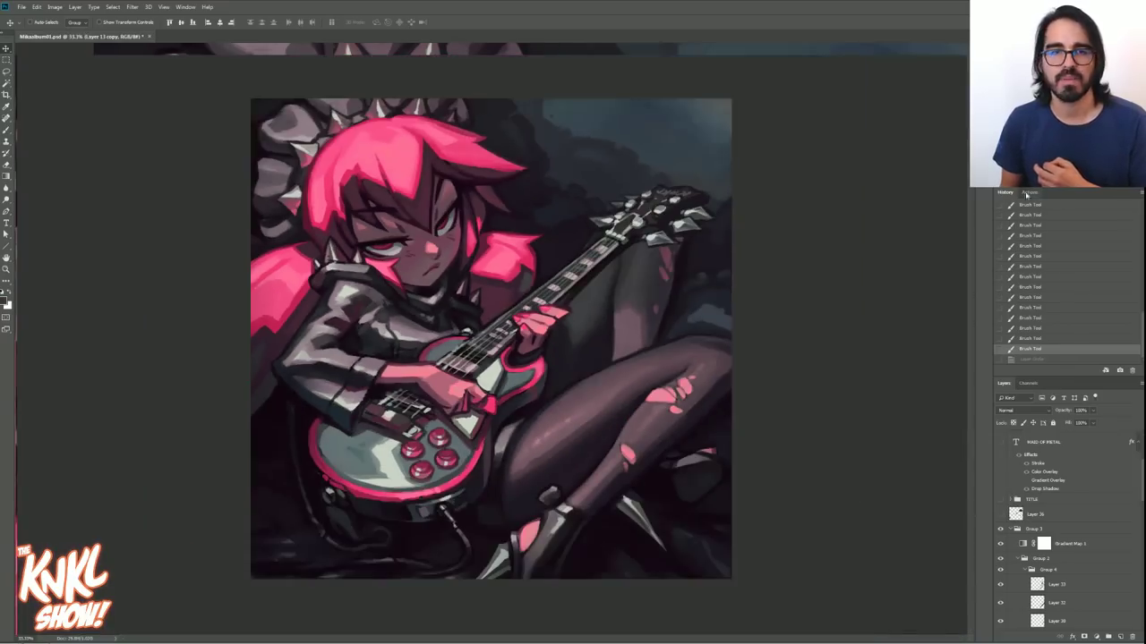
# - Hide Group 3 to reveal the rough painting, inspect it, and select the NOTES layer
pyautogui.click(1000, 529)
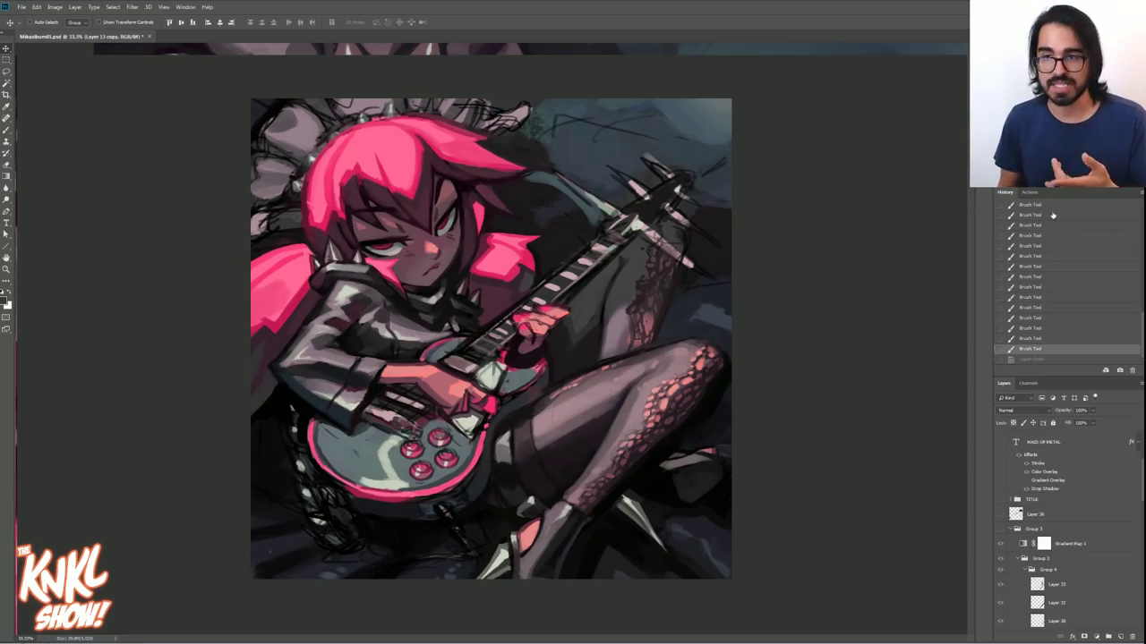
pyautogui.hotkey('ctrl', '+')
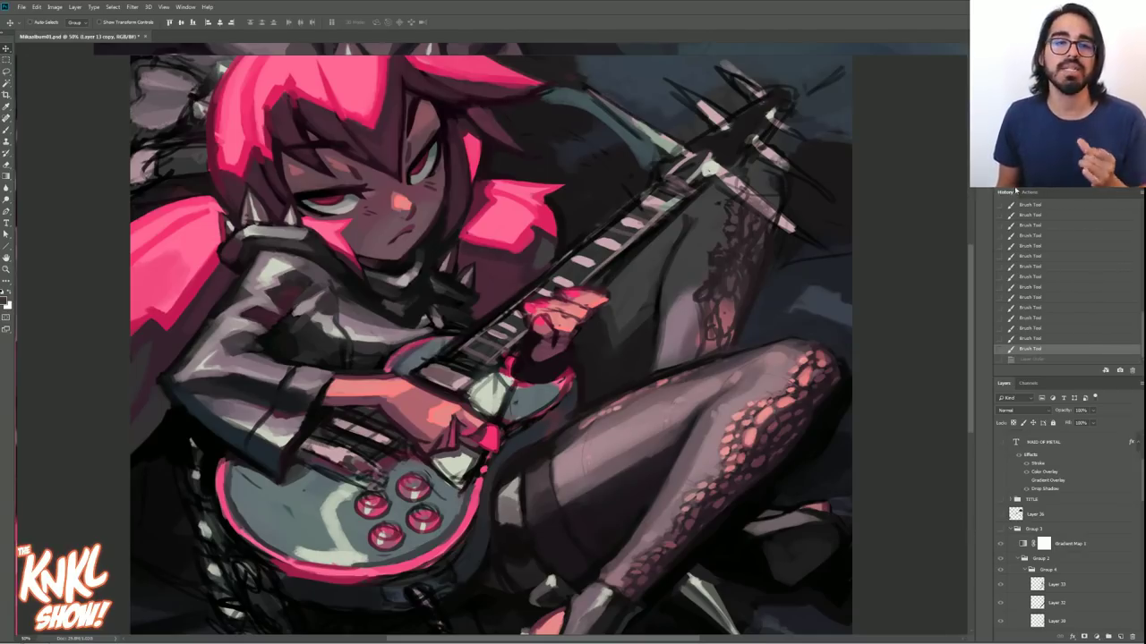
pyautogui.hotkey('ctrl', '-')
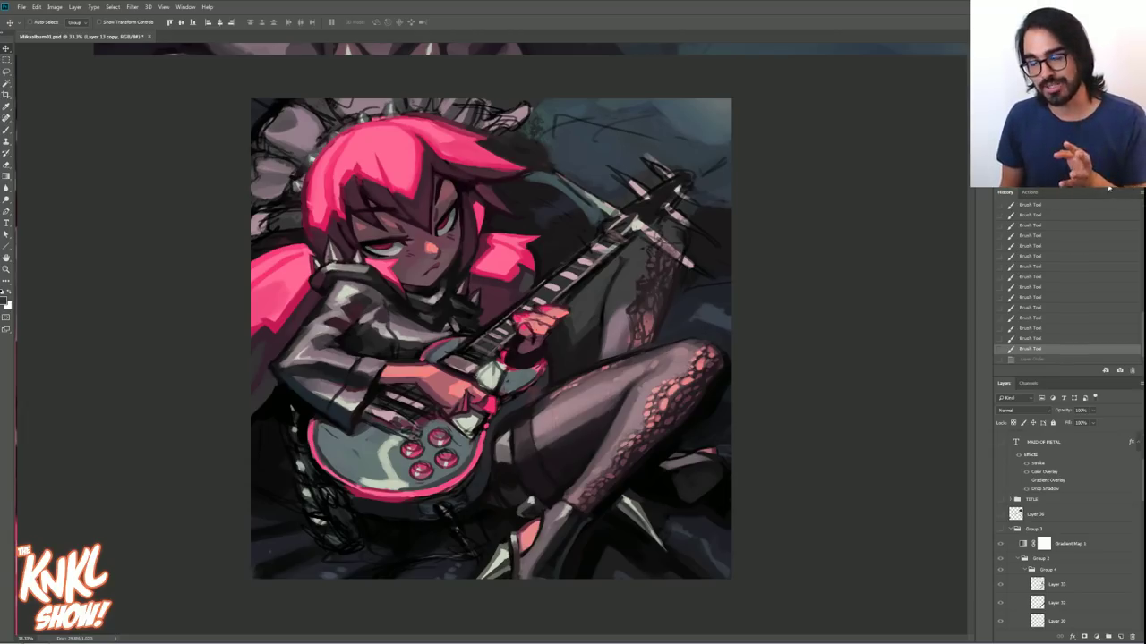
pyautogui.hotkey('ctrl', '+')
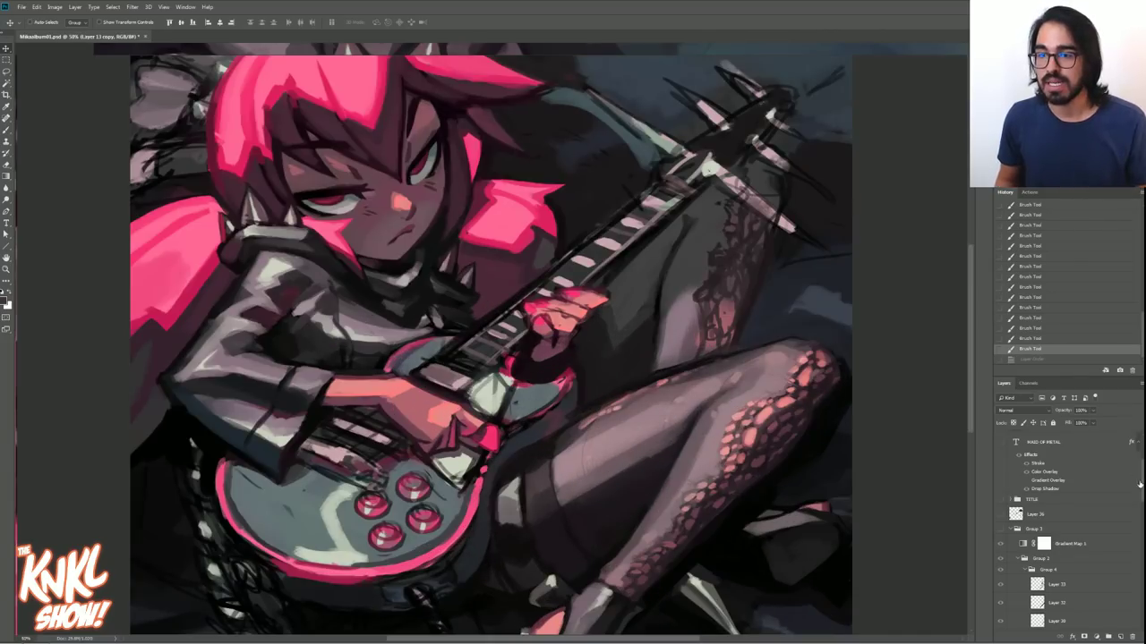
pyautogui.scroll(5, 1066, 483)
pyautogui.click(1036, 442)
# - On Layer 41, set the brush foreground colour to teal #52f5bd
pyautogui.click(1000, 440)
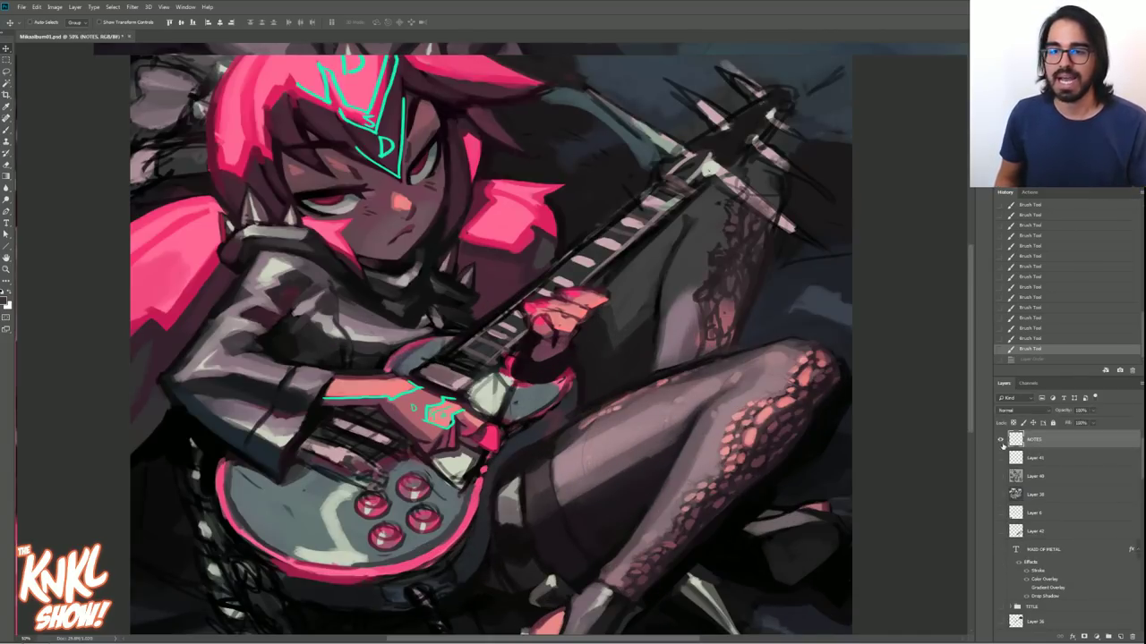
pyautogui.click(1001, 440)
pyautogui.click(1017, 460)
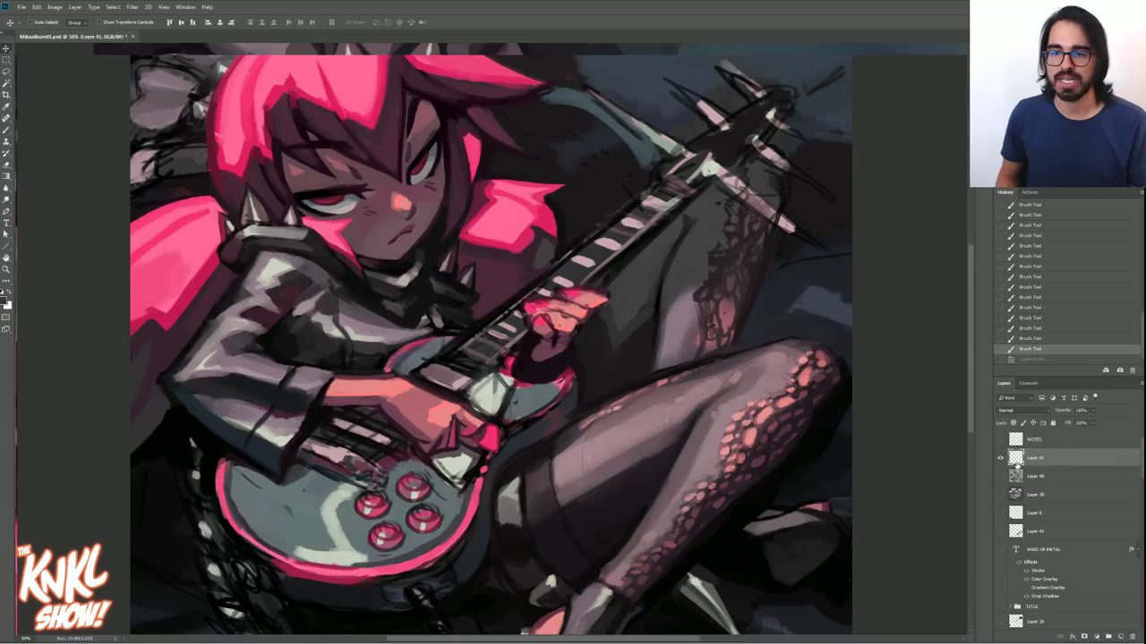
pyautogui.press('b')
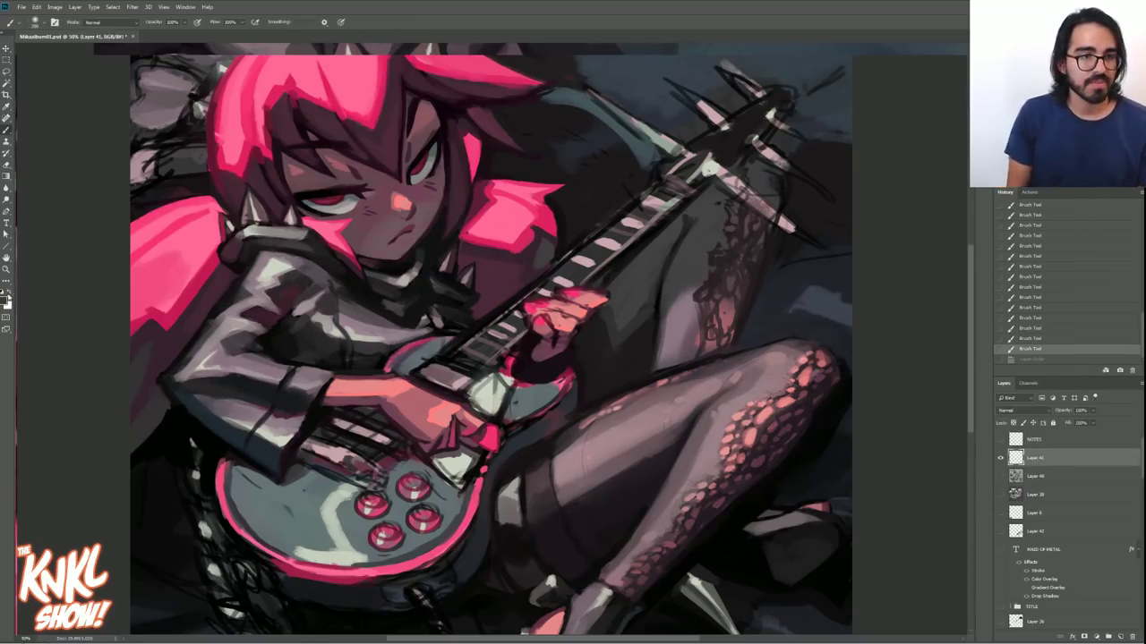
pyautogui.click(7, 295)
pyautogui.click(691, 206)
pyautogui.click(646, 135)
pyautogui.click(691, 193)
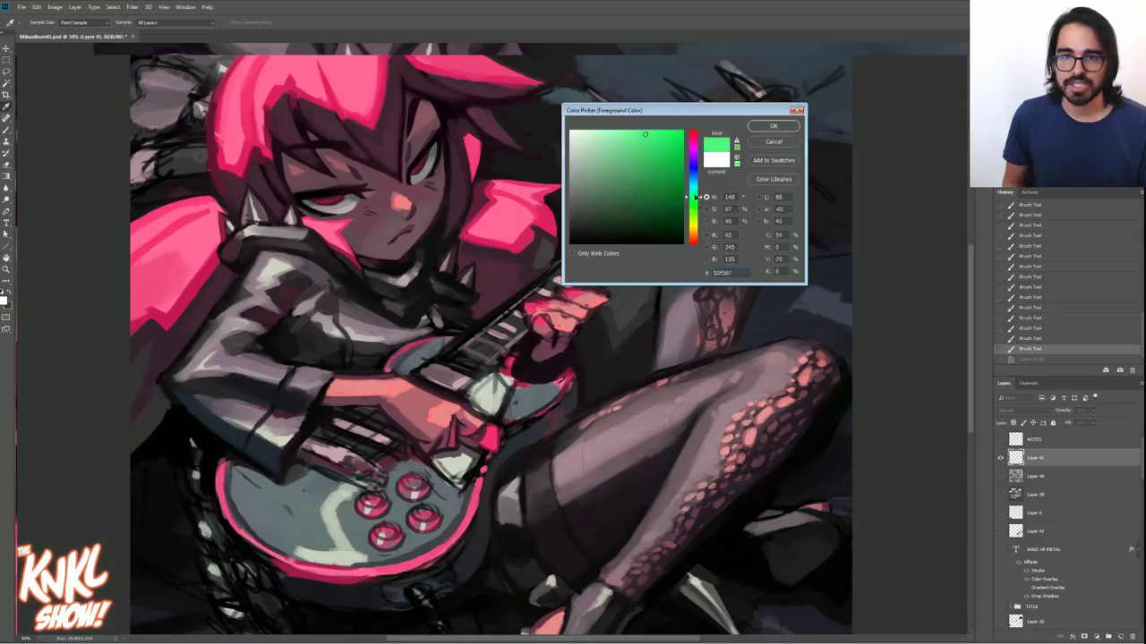
pyautogui.click(767, 126)
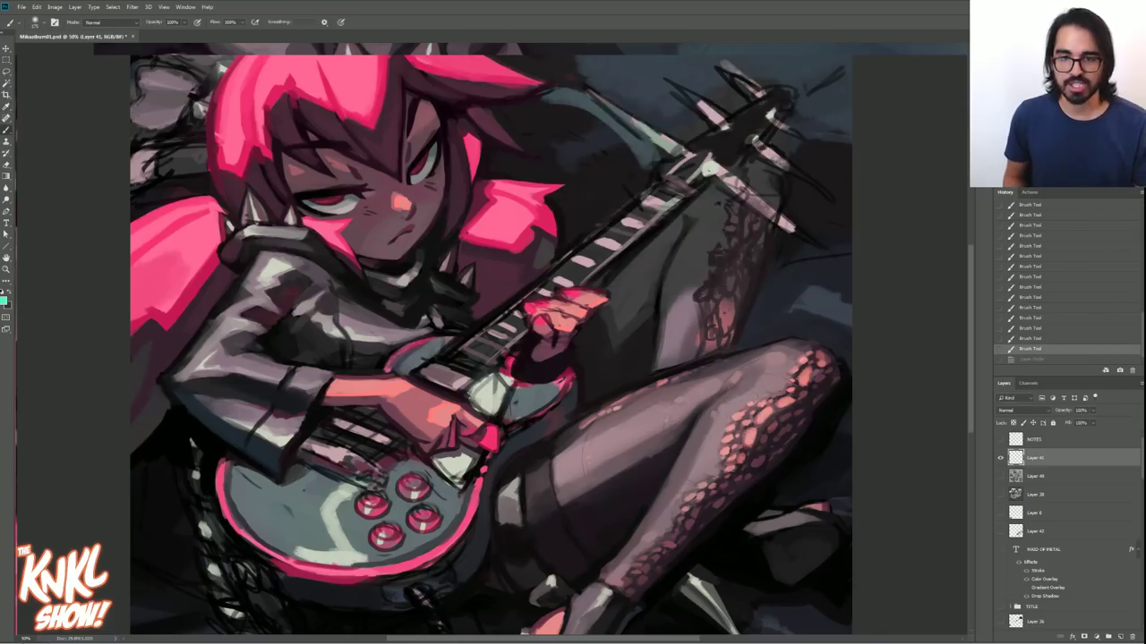
# - Switch the brush preset to CHALK NEW, then to another preset
pyautogui.rightClick(775, 448)
pyautogui.click(777, 487)
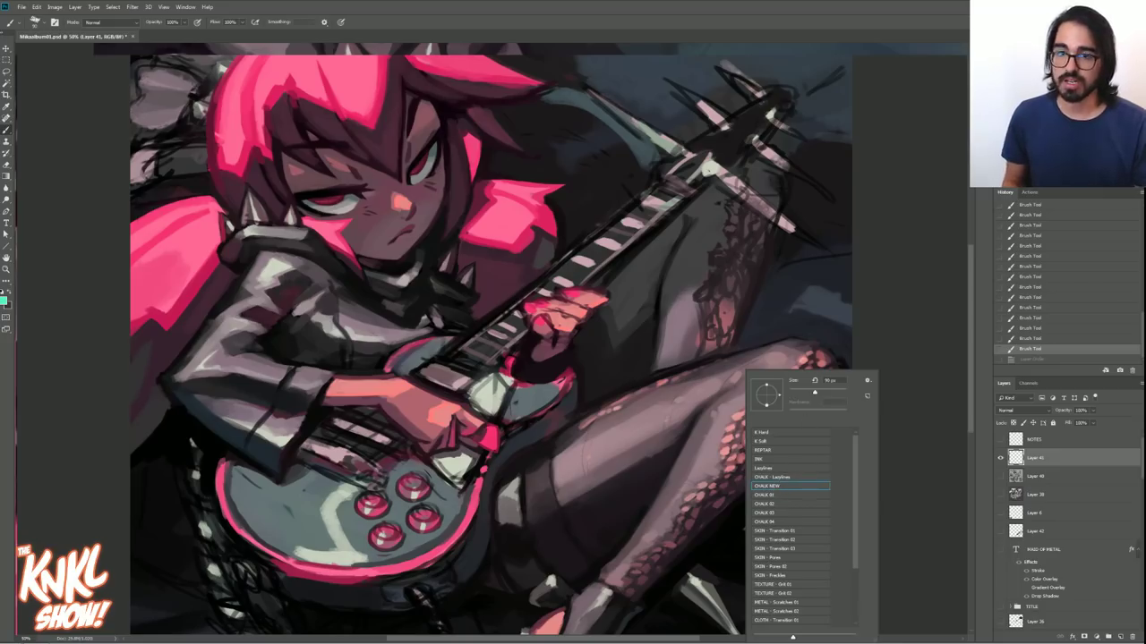
pyautogui.press('Return')
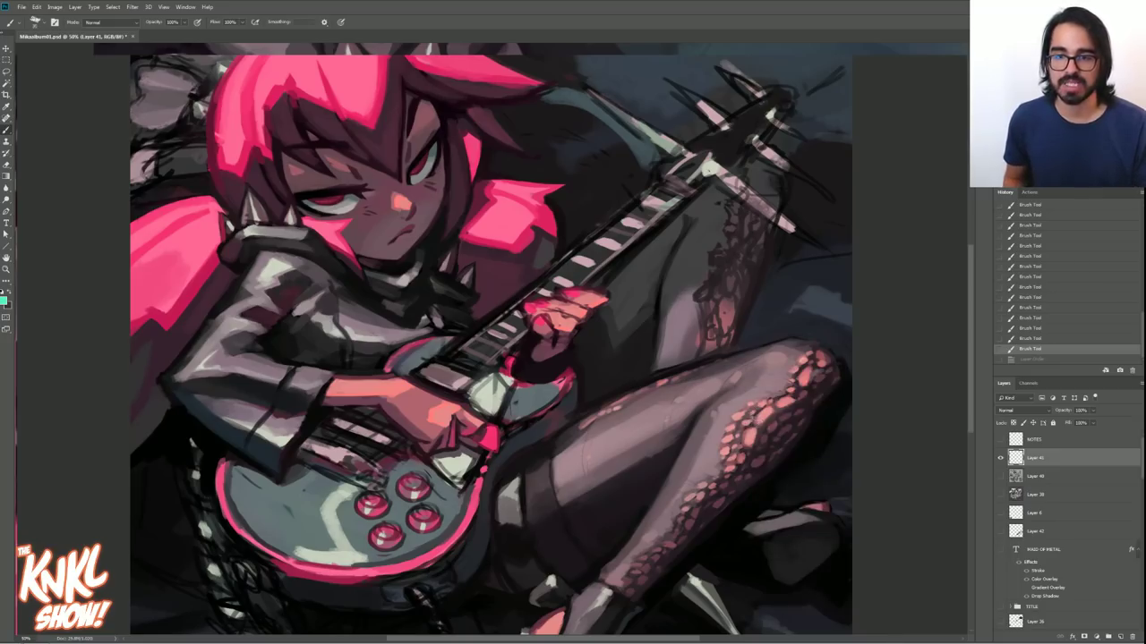
pyautogui.rightClick(782, 491)
pyautogui.click(784, 482)
pyautogui.press('Return')
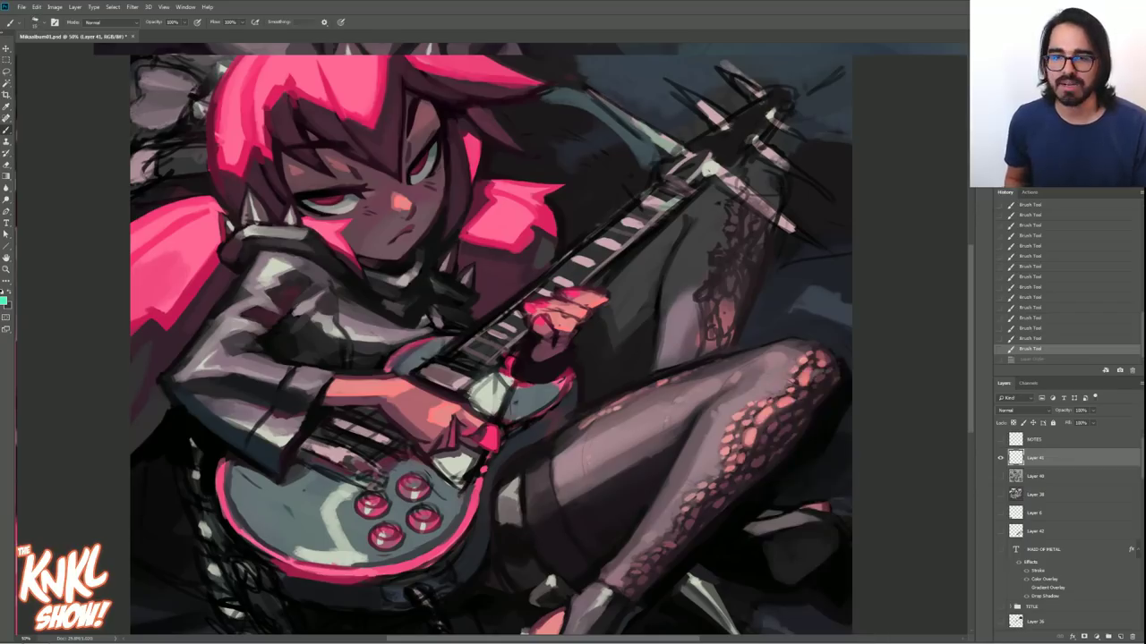
# - Circle fishnet holes and a hair spike in teal, then clear those strokes
pyautogui.moveTo(768, 408)
pyautogui.mouseDown()
pyautogui.moveTo(770, 423)
pyautogui.moveTo(786, 409)
pyautogui.moveTo(768, 433)
pyautogui.mouseUp()
pyautogui.moveTo(796, 411)
pyautogui.mouseDown()
pyautogui.moveTo(769, 428)
pyautogui.moveTo(783, 431)
pyautogui.moveTo(750, 406)
pyautogui.moveTo(725, 454)
pyautogui.mouseUp()
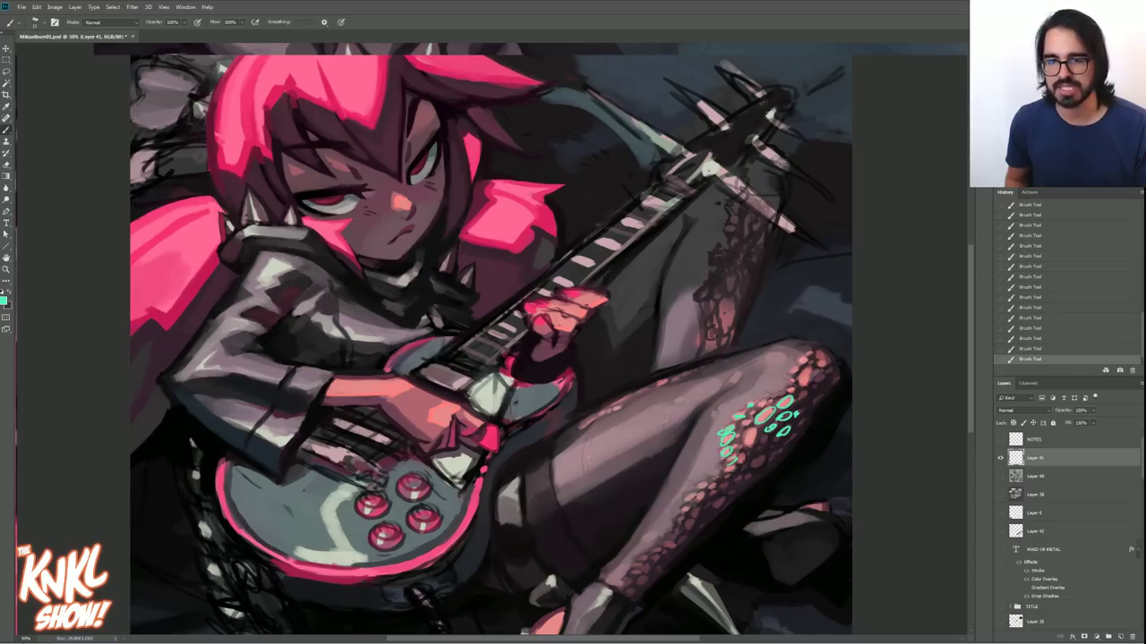
pyautogui.moveTo(798, 368); pyautogui.dragTo(803, 367)
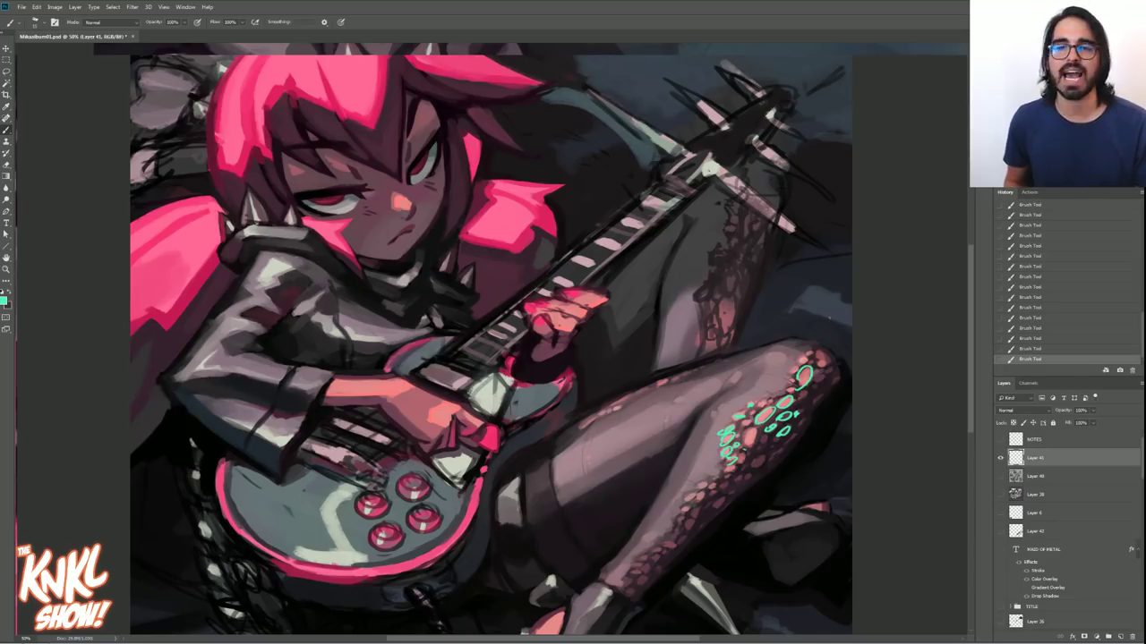
pyautogui.moveTo(450, 234)
pyautogui.mouseDown()
pyautogui.moveTo(540, 222)
pyautogui.moveTo(537, 201)
pyautogui.moveTo(528, 183)
pyautogui.moveTo(457, 230)
pyautogui.mouseUp()
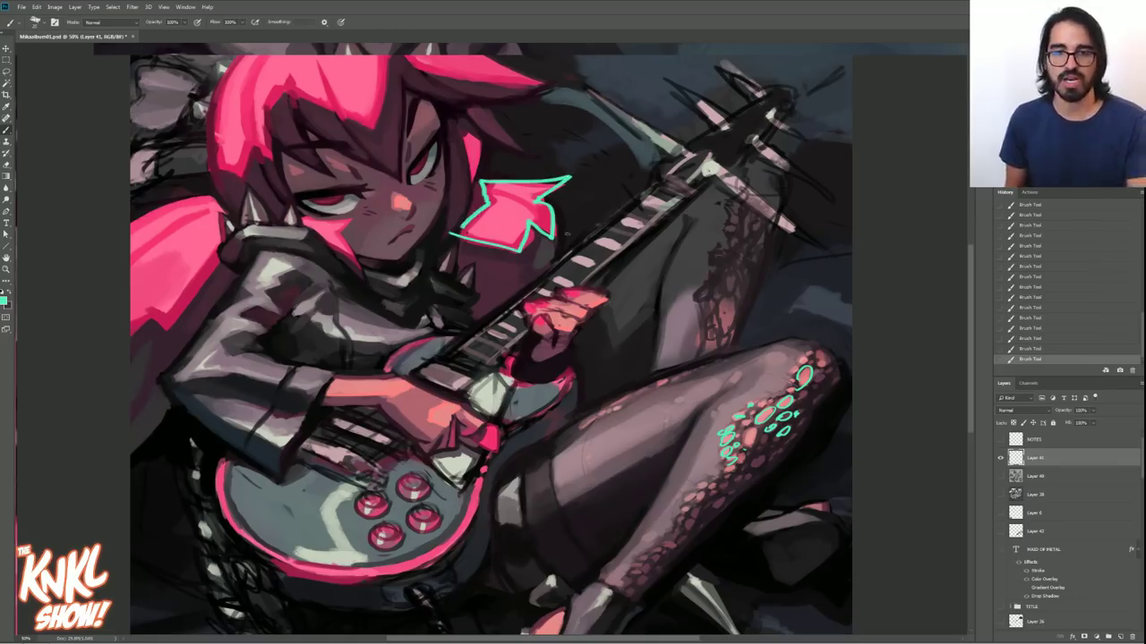
pyautogui.press('Delete')
# - Restore the cyan note strokes from History and circle the stocking pattern on the leg
pyautogui.click(1038, 348)
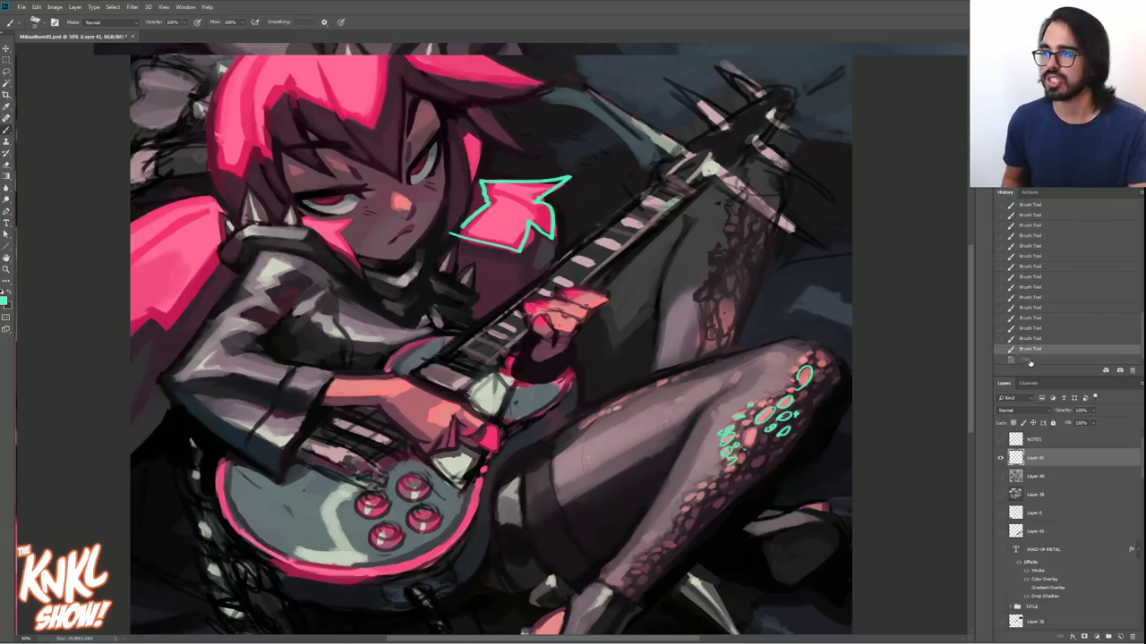
pyautogui.moveTo(723, 465); pyautogui.dragTo(735, 476)
pyautogui.moveTo(748, 425)
pyautogui.mouseDown()
pyautogui.moveTo(756, 470)
pyautogui.moveTo(735, 468)
pyautogui.moveTo(766, 468)
pyautogui.mouseUp()
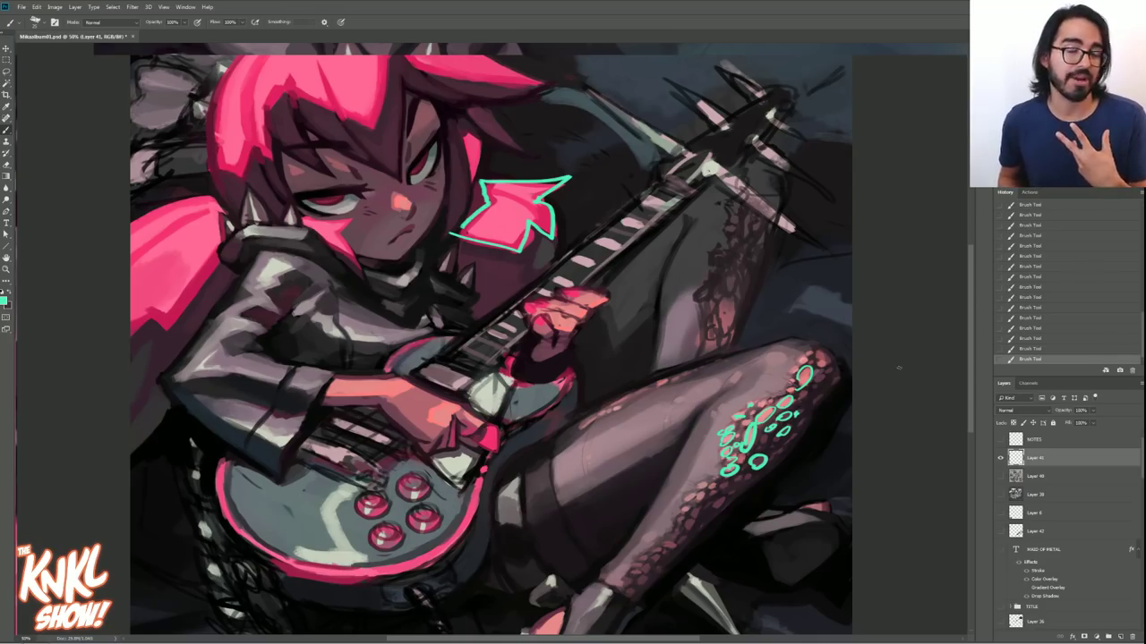
# - Hide Layer 41's cyan notes and make the TITLE group and Layer 36 visible
pyautogui.click(999, 459)
pyautogui.scroll(-3, 1139, 493)
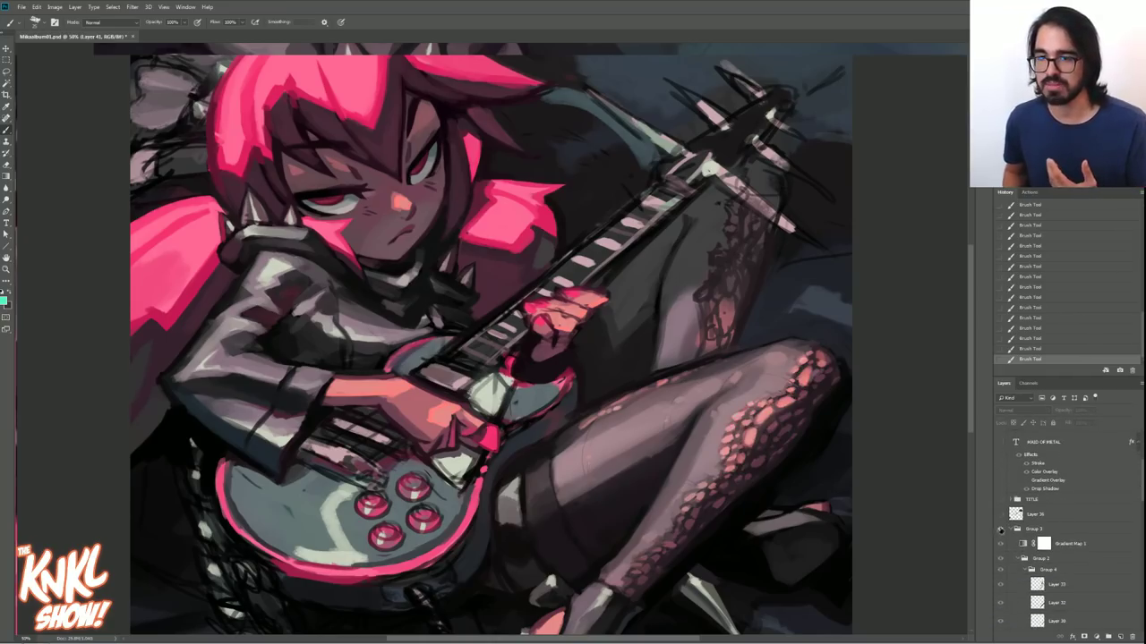
pyautogui.moveTo(999, 500); pyautogui.dragTo(999, 514)
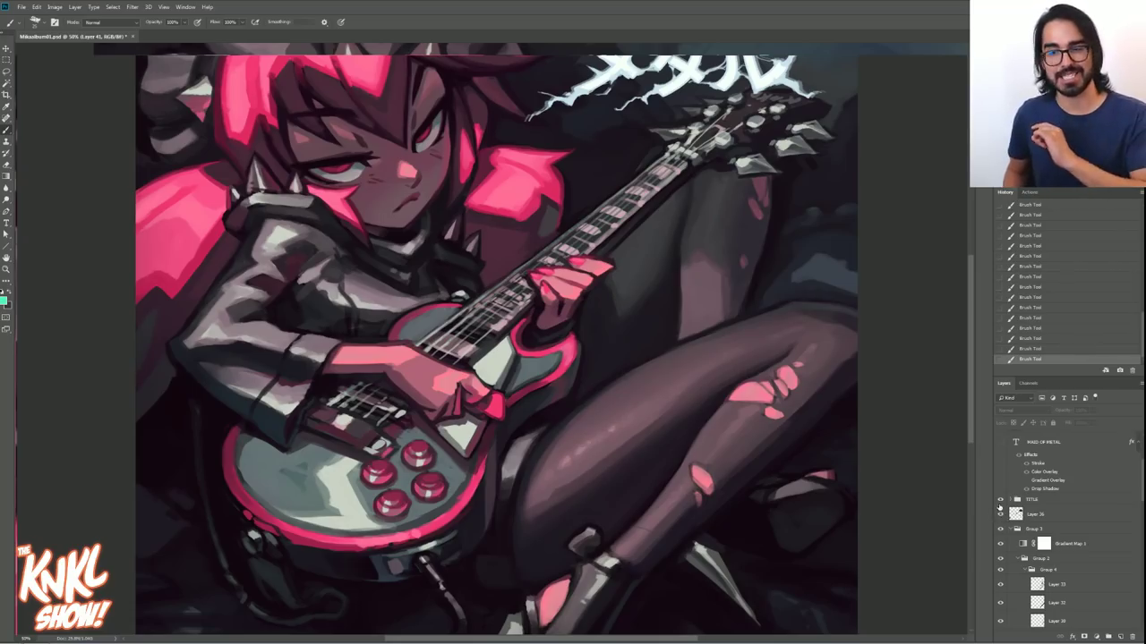
# - Hide TITLE, Layer 36 and Layers 33 through 26
pyautogui.click(1000, 499)
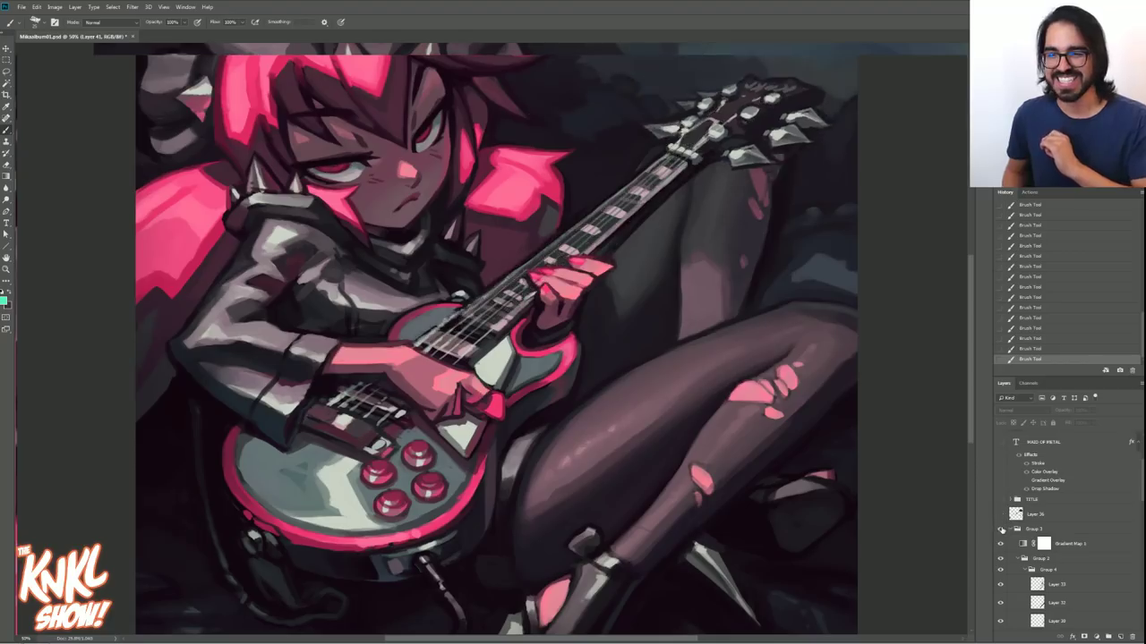
pyautogui.click(1000, 514)
pyautogui.click(1003, 544)
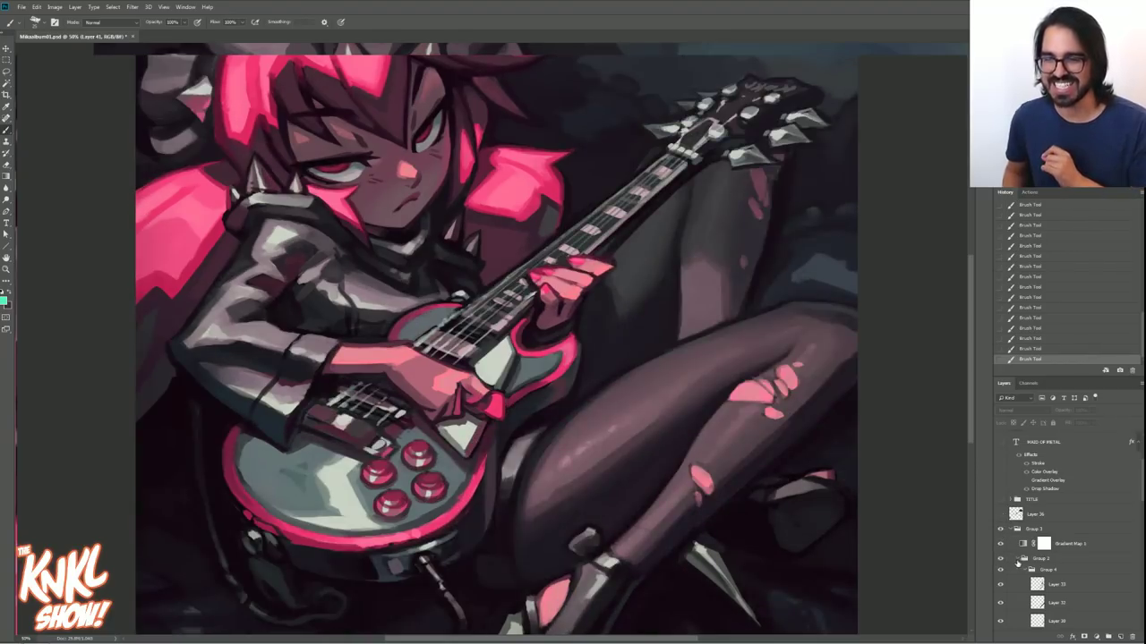
pyautogui.scroll(-3, 1074, 546)
pyautogui.click(1001, 520)
pyautogui.click(1000, 538)
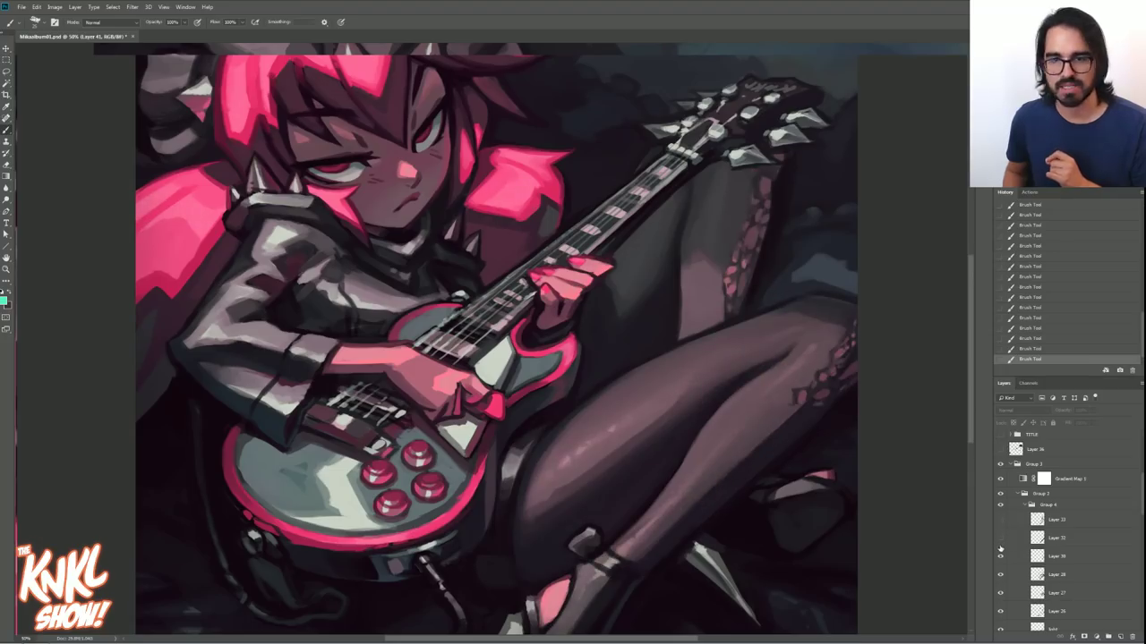
pyautogui.click(1001, 556)
pyautogui.click(1001, 573)
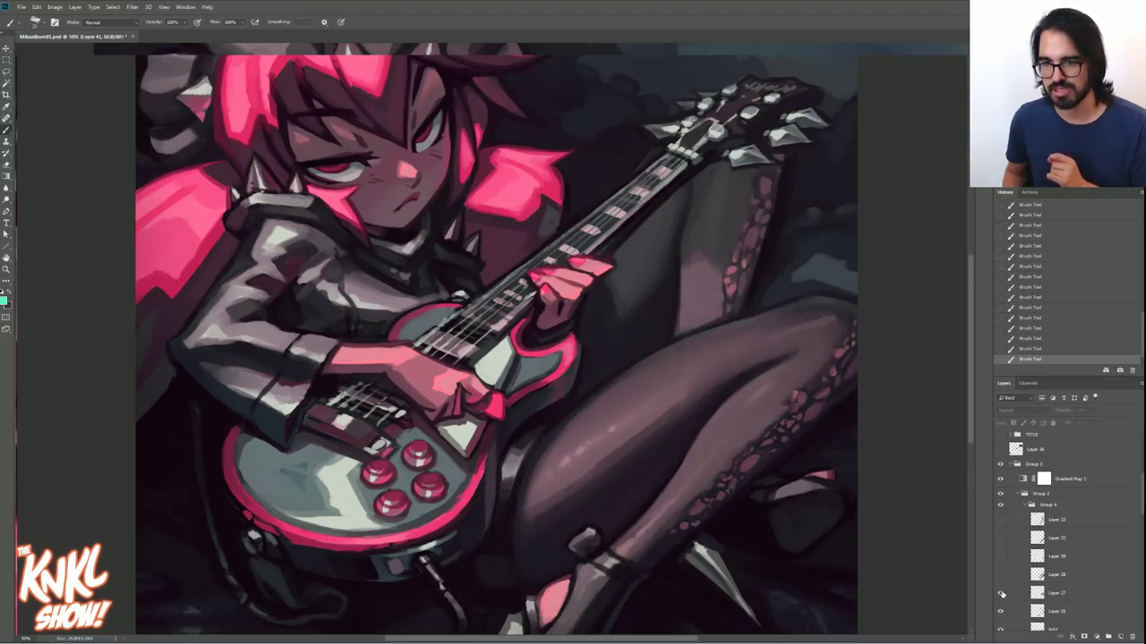
pyautogui.click(1000, 593)
pyautogui.click(1001, 610)
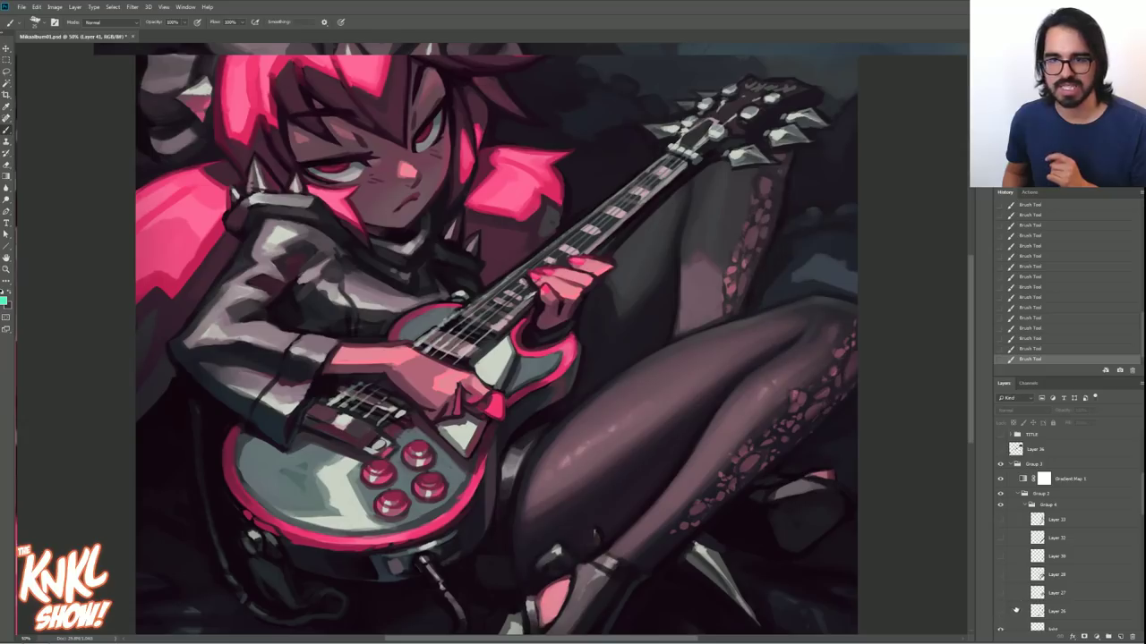
# - Hide the light, multi, 25 and 24 layers to reach the darker thigh shading
pyautogui.scroll(-3, 1134, 527)
pyautogui.click(1000, 547)
pyautogui.click(1001, 565)
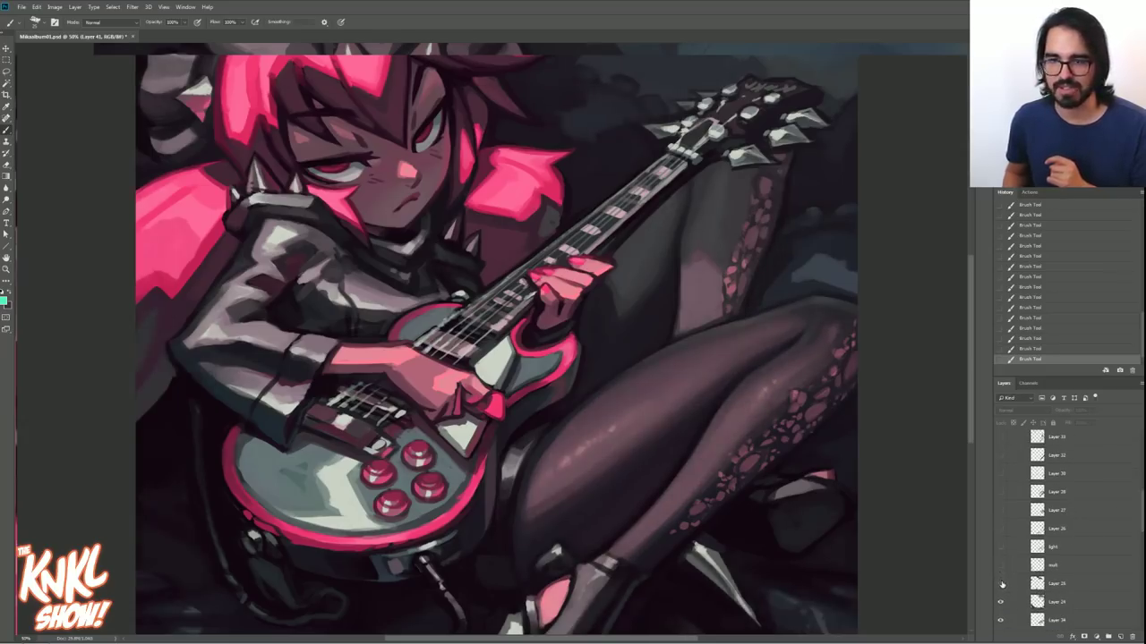
pyautogui.click(1000, 584)
pyautogui.click(1000, 602)
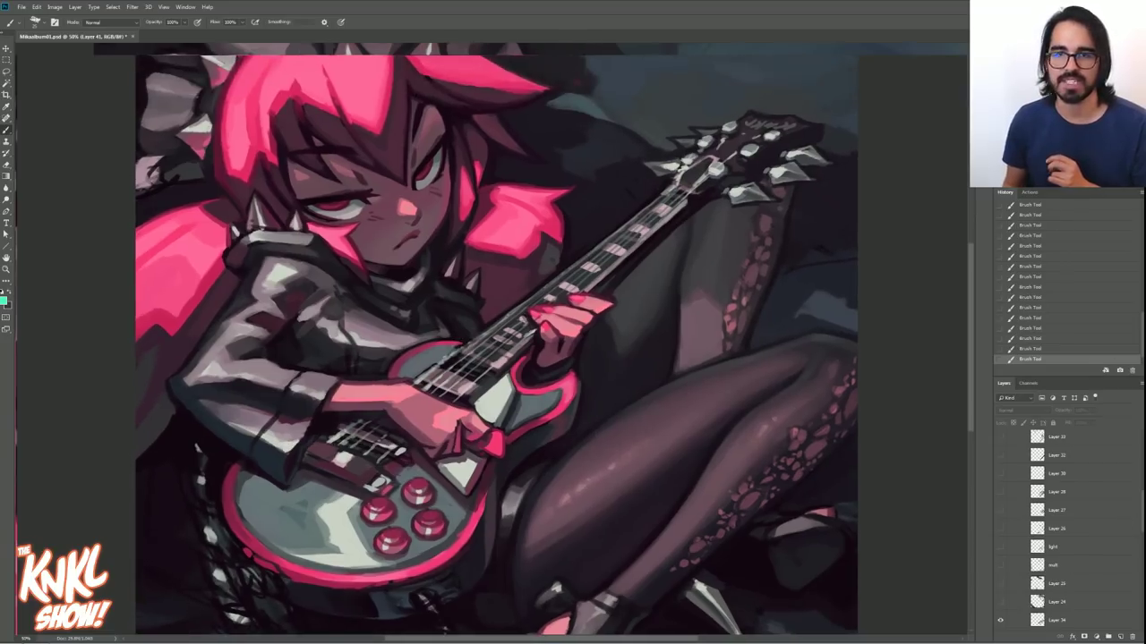
pyautogui.click(1000, 625)
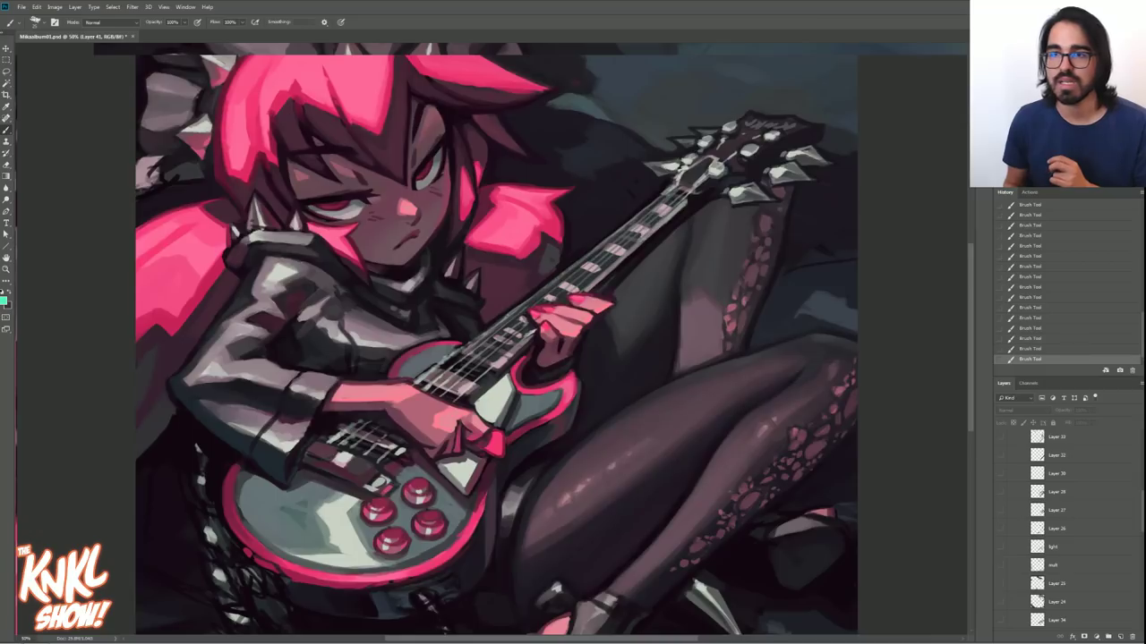
pyautogui.hotkey('ctrl', '-')
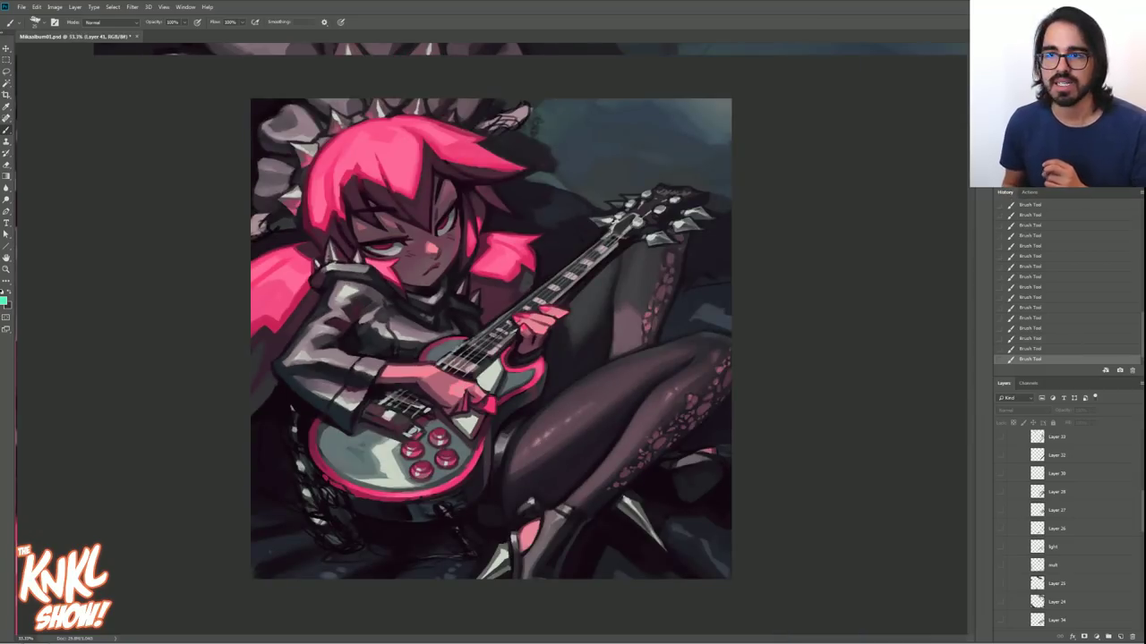
# - Toggle Group 2 to compare, leaving it hidden so the rough version shows
pyautogui.scroll(5, 1136, 516)
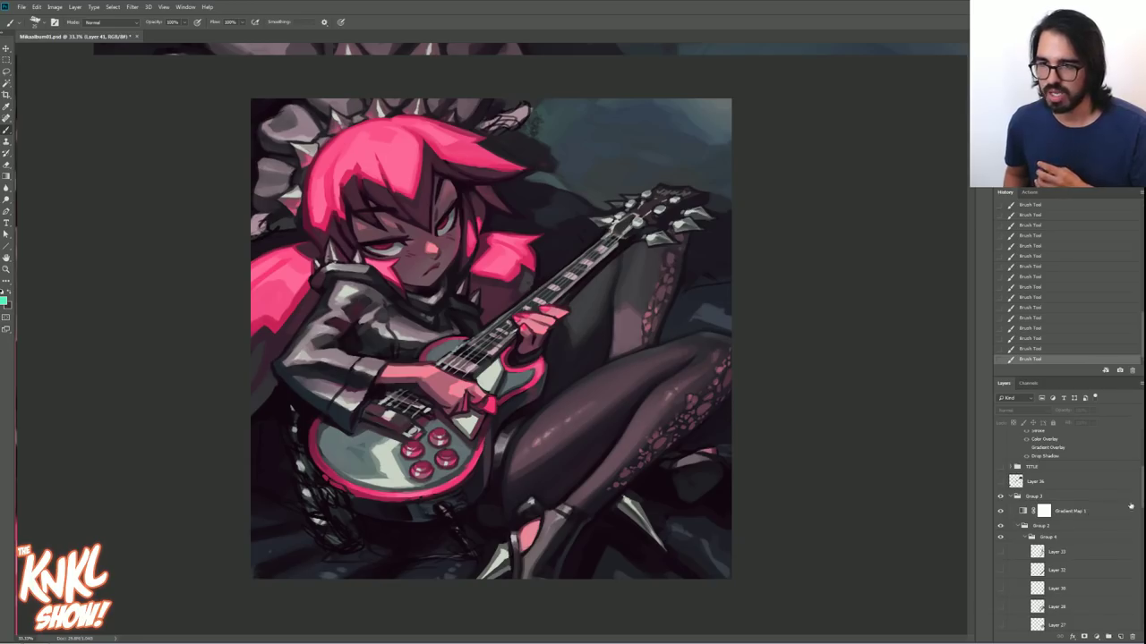
pyautogui.click(1000, 527)
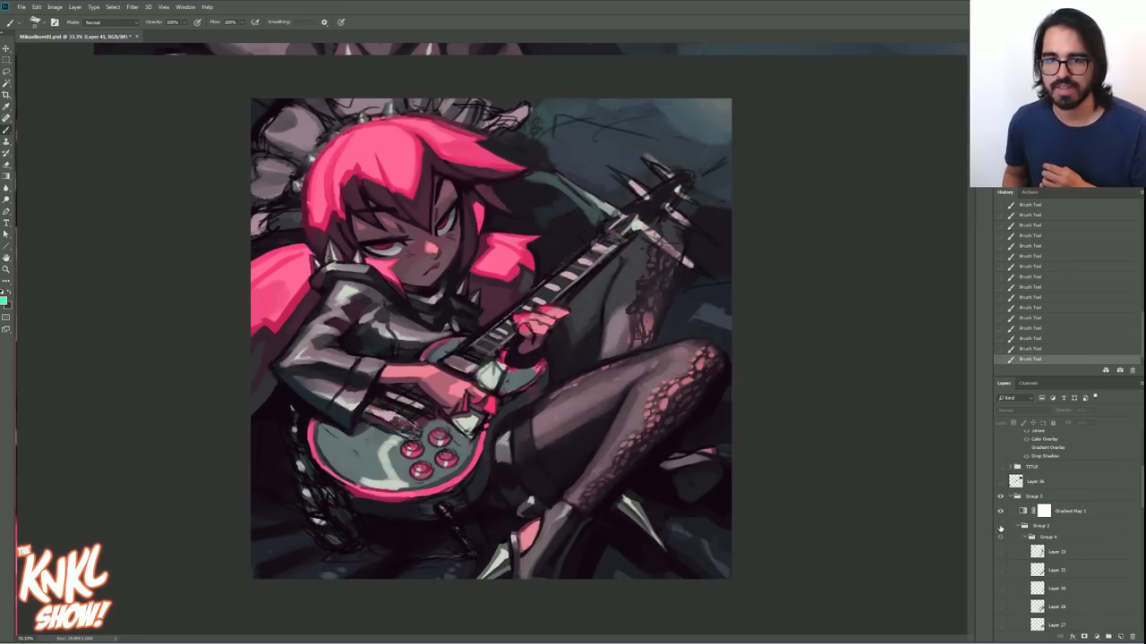
pyautogui.click(999, 528)
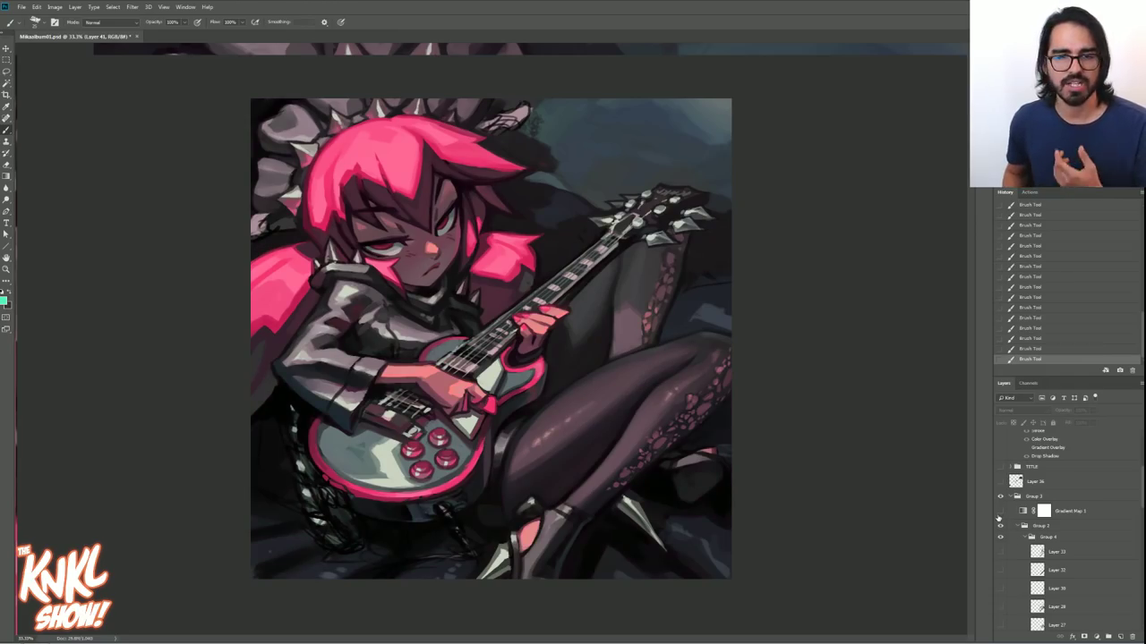
pyautogui.click(999, 527)
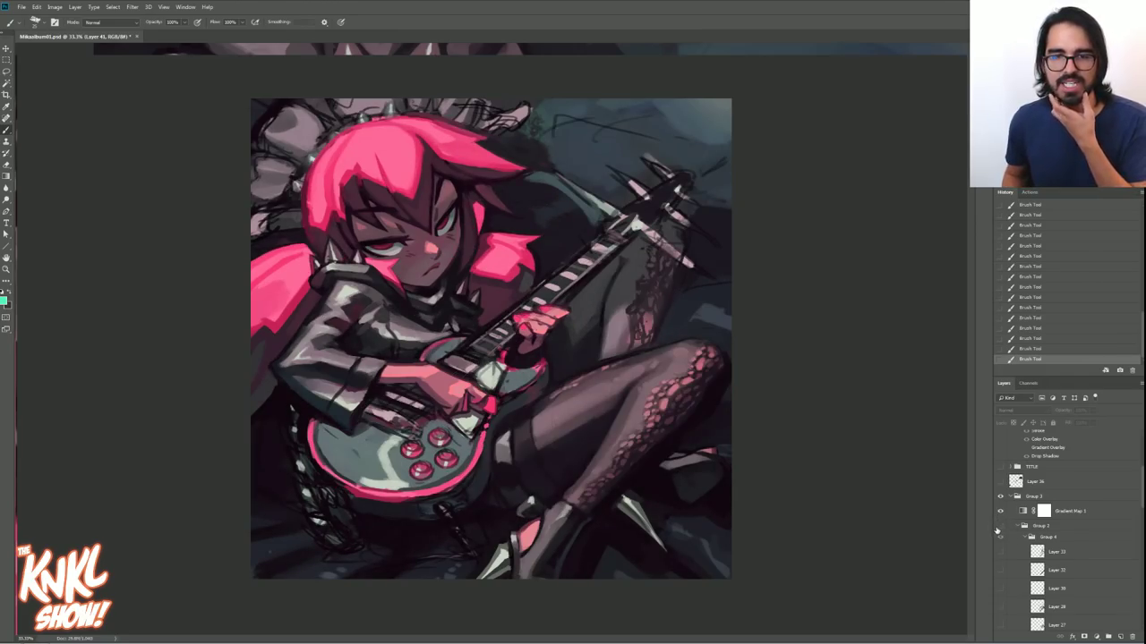
# - Show the cyan notes layer and sketch cyan curves around the guitar toward the lower leg
pyautogui.scroll(5, 1136, 451)
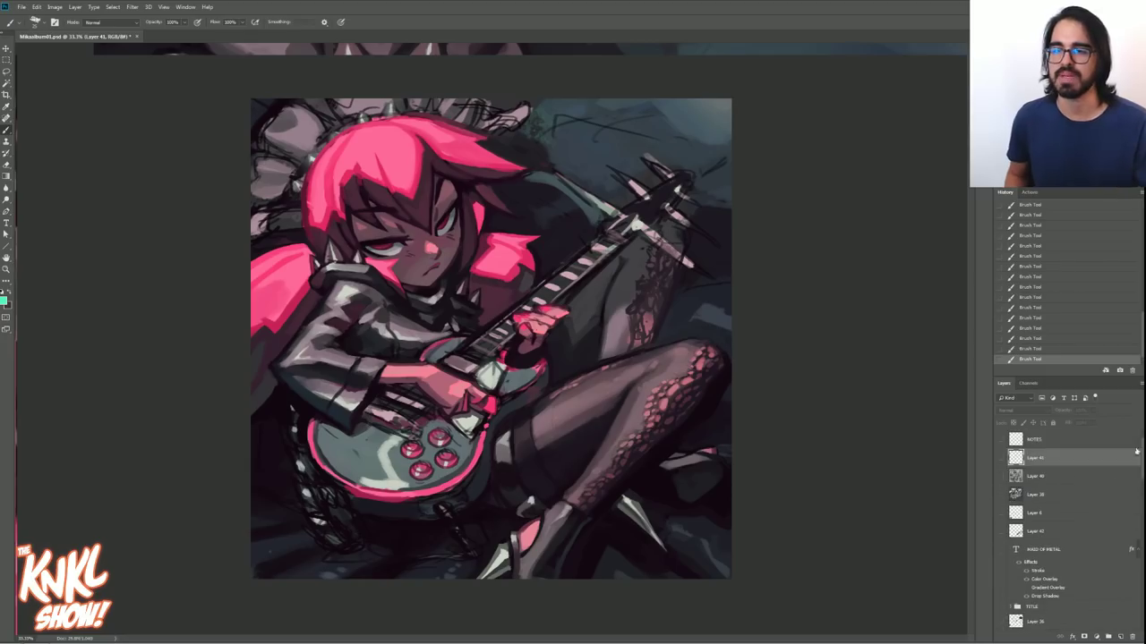
pyautogui.click(1000, 458)
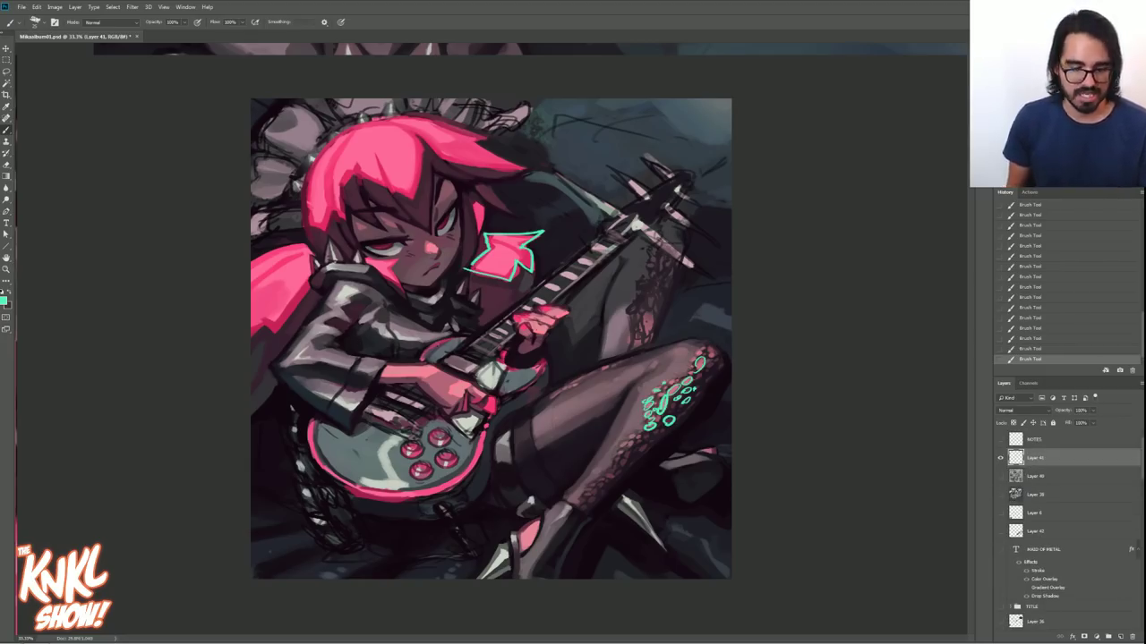
pyautogui.moveTo(455, 320); pyautogui.dragTo(445, 415)
pyautogui.moveTo(340, 333); pyautogui.dragTo(385, 445)
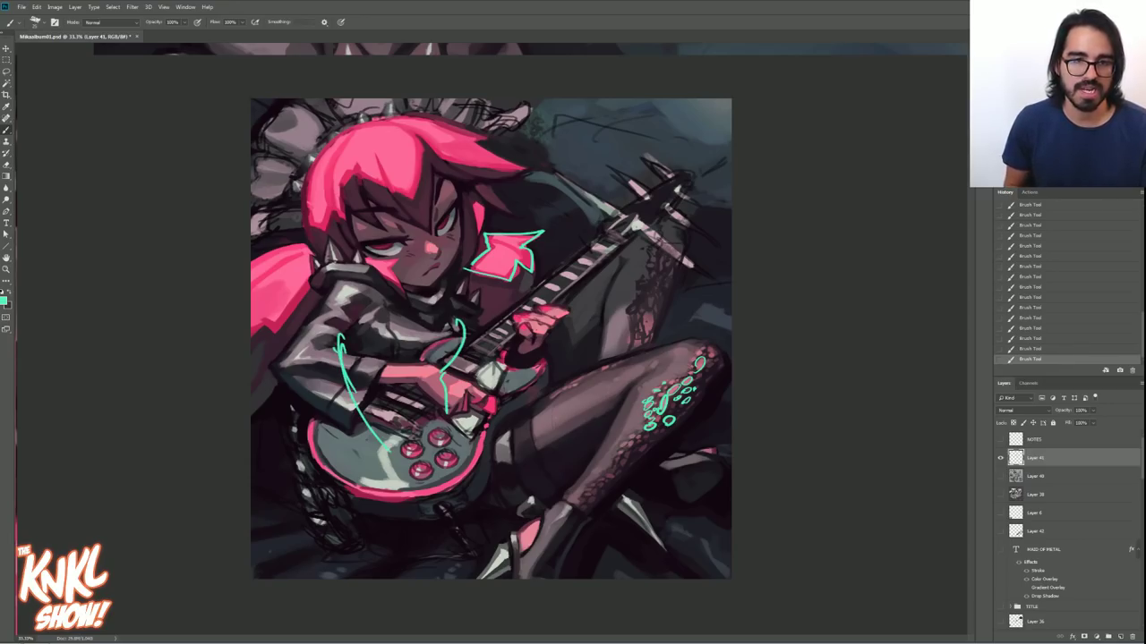
pyautogui.moveTo(448, 399); pyautogui.dragTo(489, 436)
pyautogui.moveTo(382, 437)
pyautogui.mouseDown()
pyautogui.moveTo(397, 479)
pyautogui.moveTo(447, 521)
pyautogui.moveTo(523, 525)
pyautogui.mouseUp()
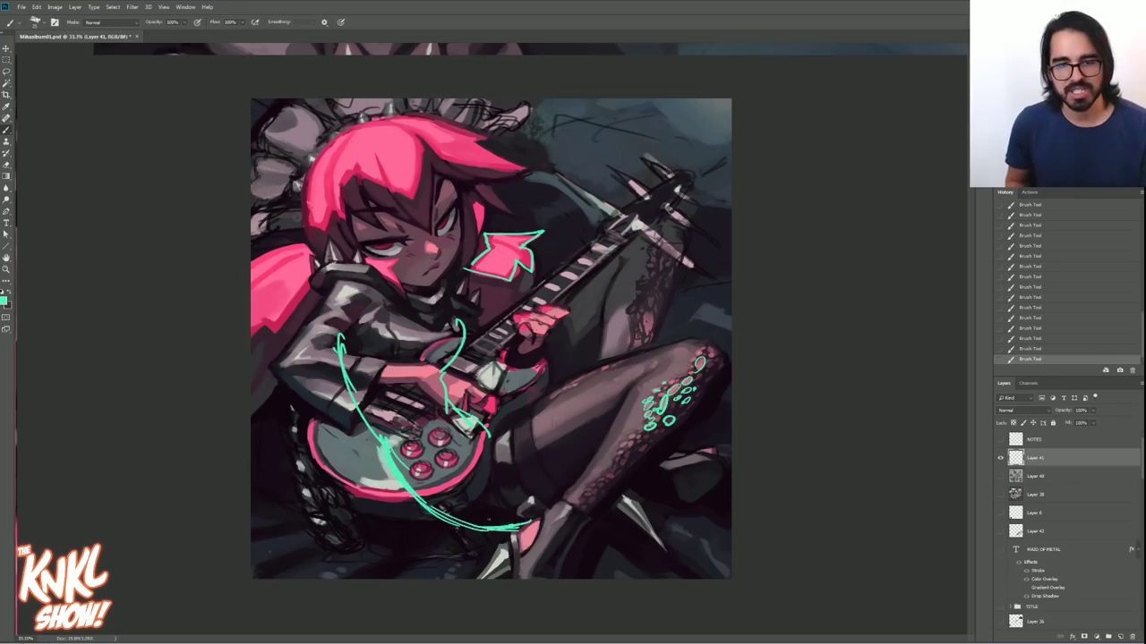
# - Add strokes toward the raised leg, undo them, and redraw flow lines up to the knee
pyautogui.moveTo(474, 435)
pyautogui.mouseDown()
pyautogui.moveTo(578, 383)
pyautogui.moveTo(487, 422)
pyautogui.moveTo(460, 500)
pyautogui.moveTo(475, 528)
pyautogui.mouseUp()
pyautogui.moveTo(515, 410); pyautogui.dragTo(453, 492)
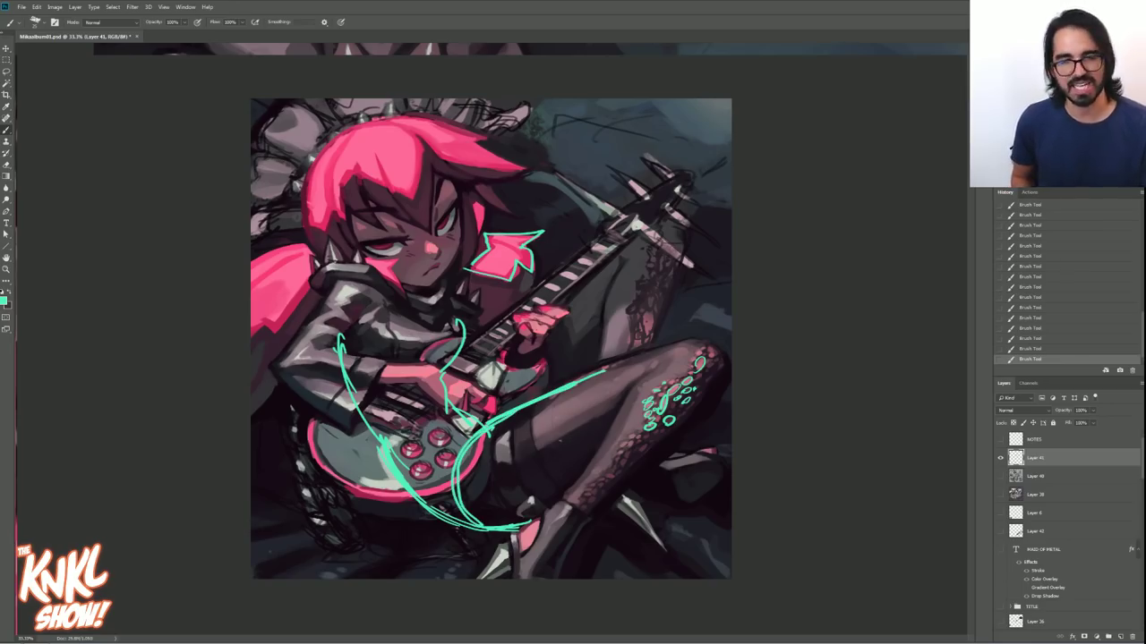
pyautogui.hotkey('ctrl', 'z')
pyautogui.hotkey('ctrl', 'z')
pyautogui.hotkey('ctrl', 'z')
pyautogui.moveTo(497, 430)
pyautogui.mouseDown()
pyautogui.moveTo(480, 520)
pyautogui.moveTo(589, 458)
pyautogui.mouseUp()
pyautogui.moveTo(484, 470); pyautogui.dragTo(578, 399)
pyautogui.moveTo(487, 456)
pyautogui.mouseDown()
pyautogui.moveTo(528, 417)
pyautogui.moveTo(627, 365)
pyautogui.mouseUp()
pyautogui.moveTo(490, 465)
pyautogui.mouseDown()
pyautogui.moveTo(561, 403)
pyautogui.moveTo(634, 364)
pyautogui.mouseUp()
pyautogui.moveTo(512, 437); pyautogui.dragTo(677, 340)
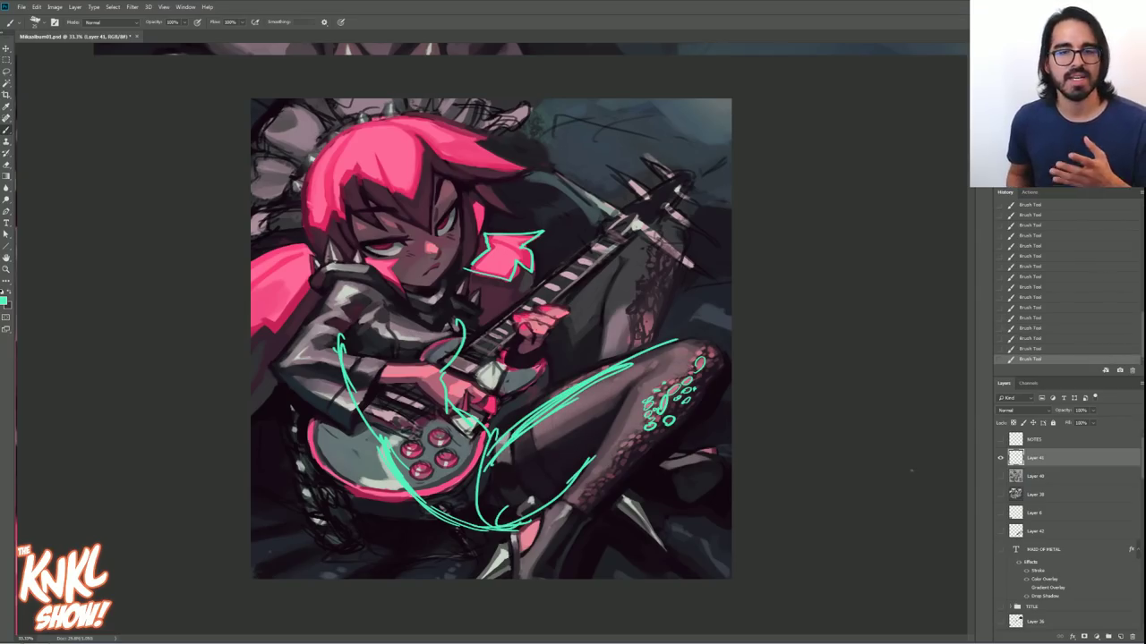
# - Delete all cyan strokes, hide the empty notes layer, and show Layer 34's finished painting
pyautogui.press('Delete')
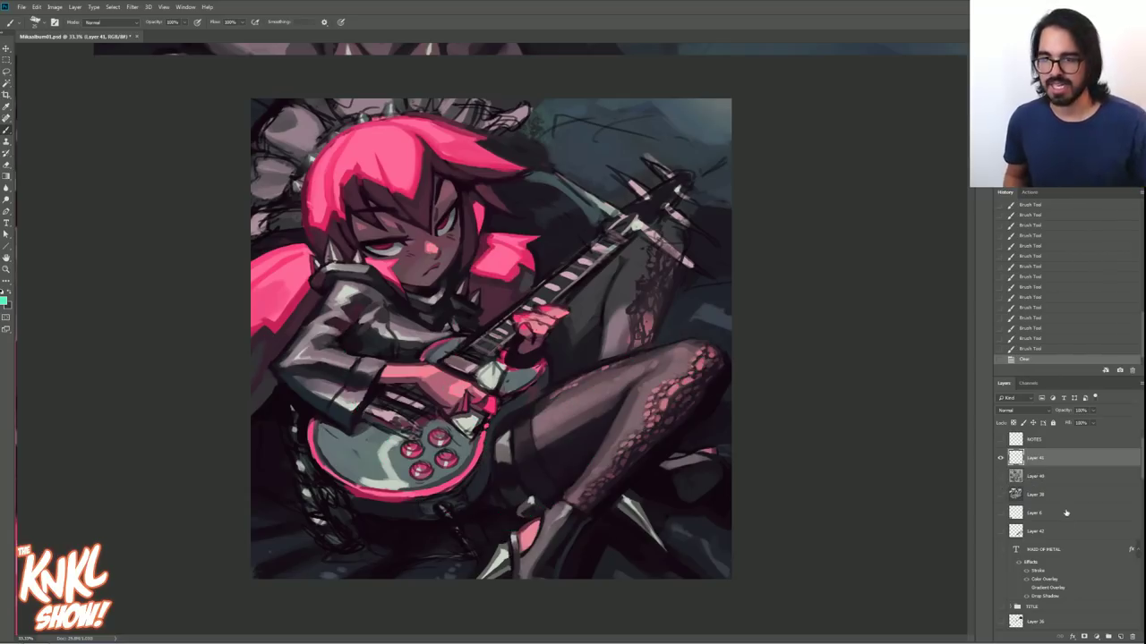
pyautogui.click(1001, 457)
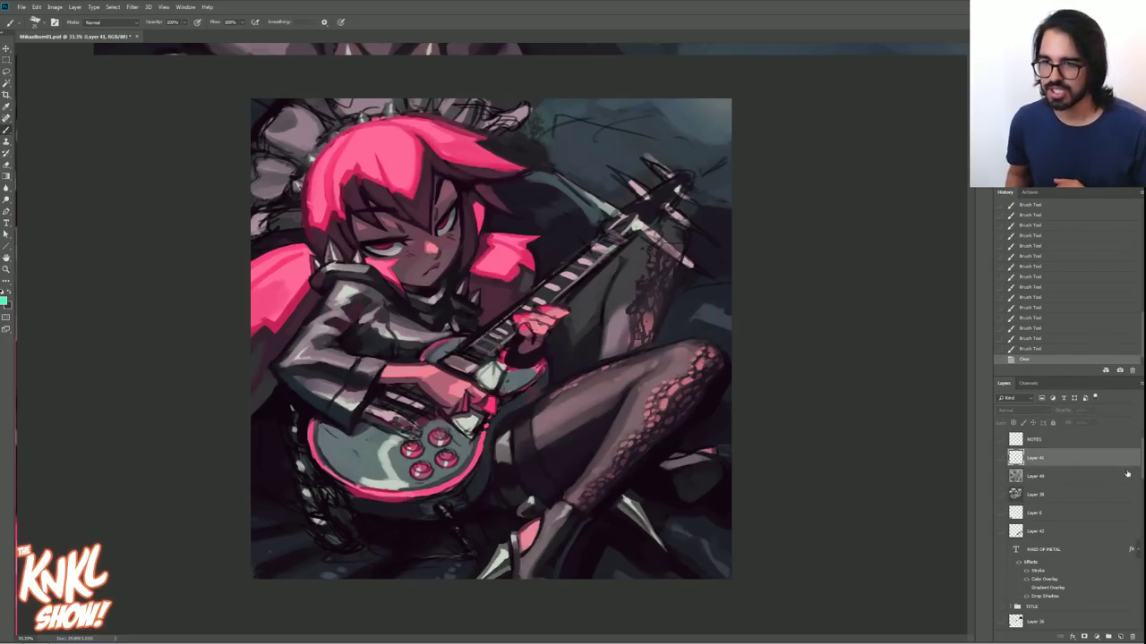
pyautogui.scroll(-10, 1065, 537)
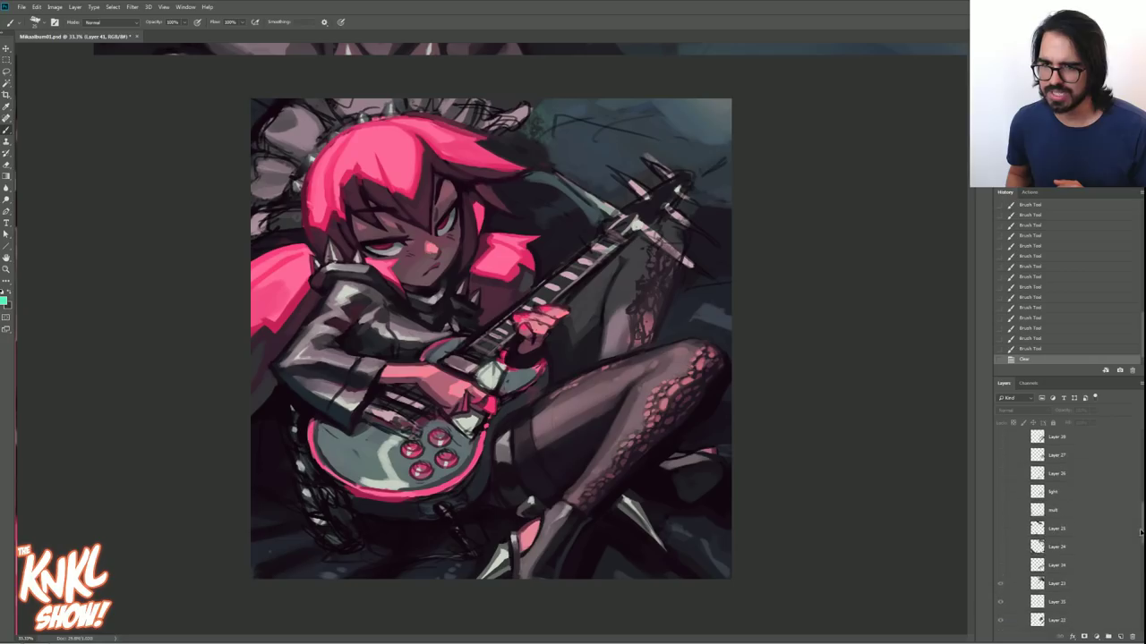
pyautogui.click(1000, 558)
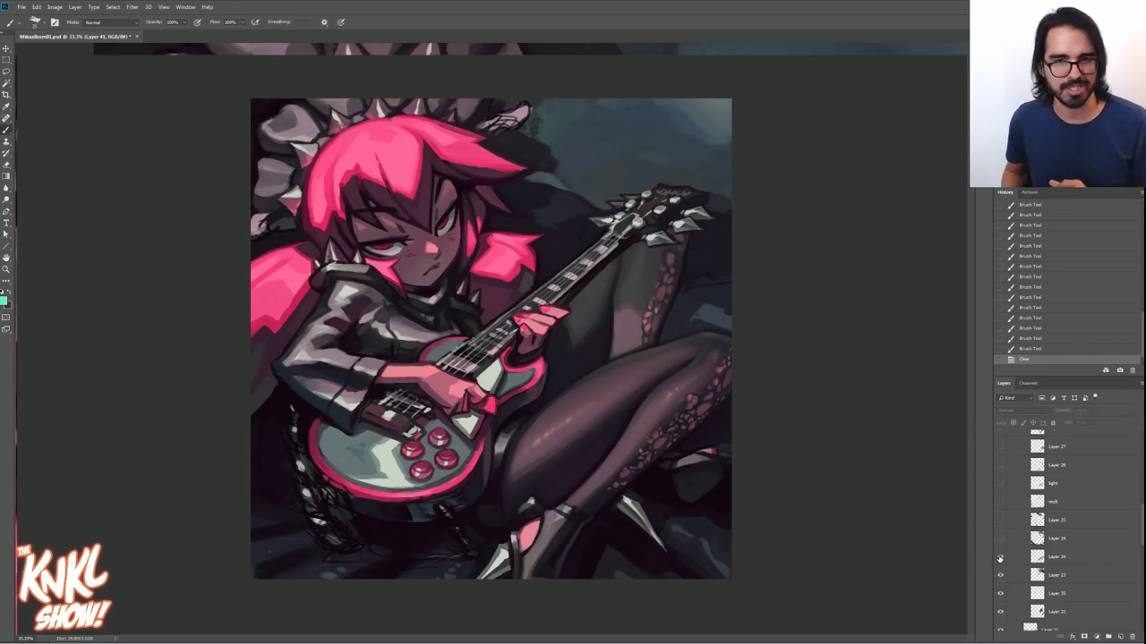
# - Toggle leg-shading Layers 19–23, leaving Layers 20 and 21 hidden, and zoom in to 50%
pyautogui.moveTo(1001, 573); pyautogui.dragTo(1002, 614)
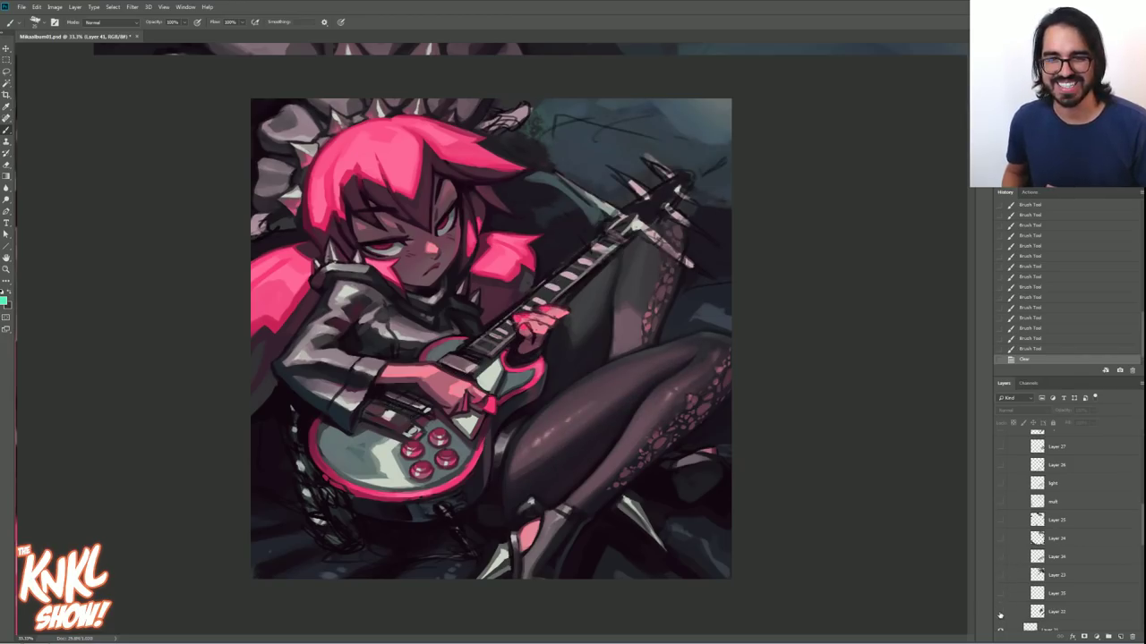
pyautogui.scroll(-3, 1039, 529)
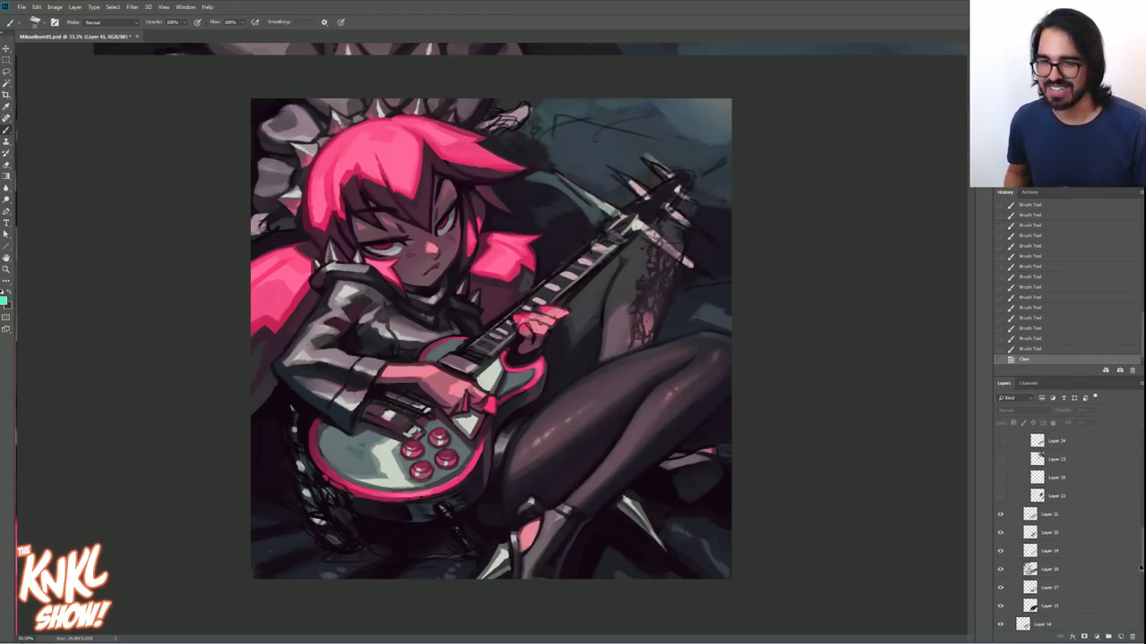
pyautogui.click(1000, 512)
pyautogui.click(1000, 531)
pyautogui.click(1000, 549)
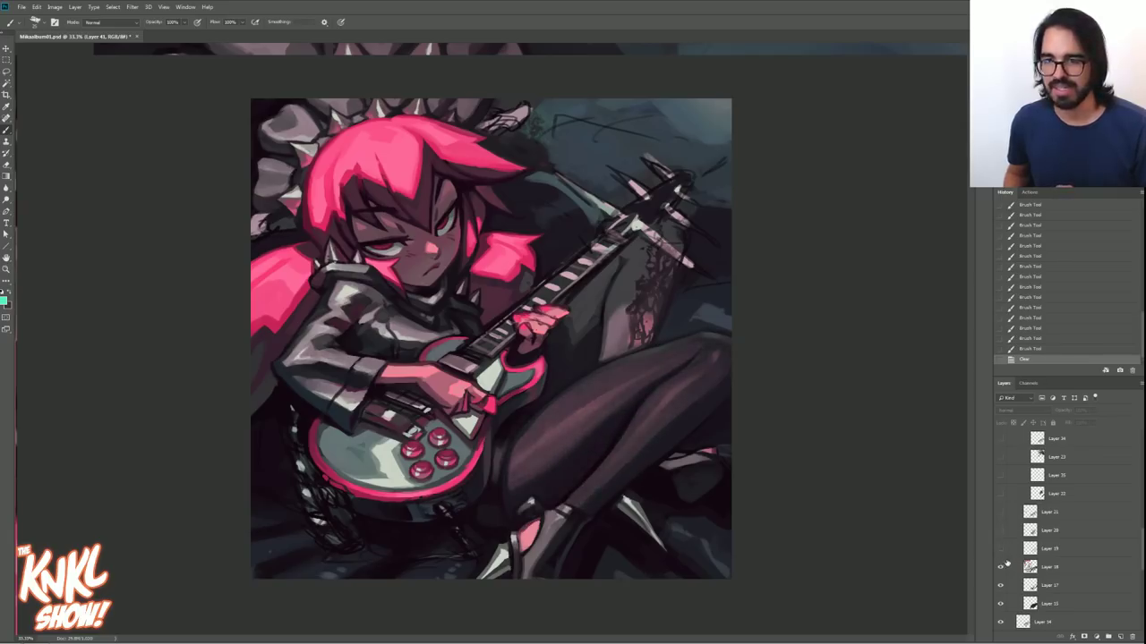
pyautogui.click(1001, 549)
pyautogui.click(1001, 531)
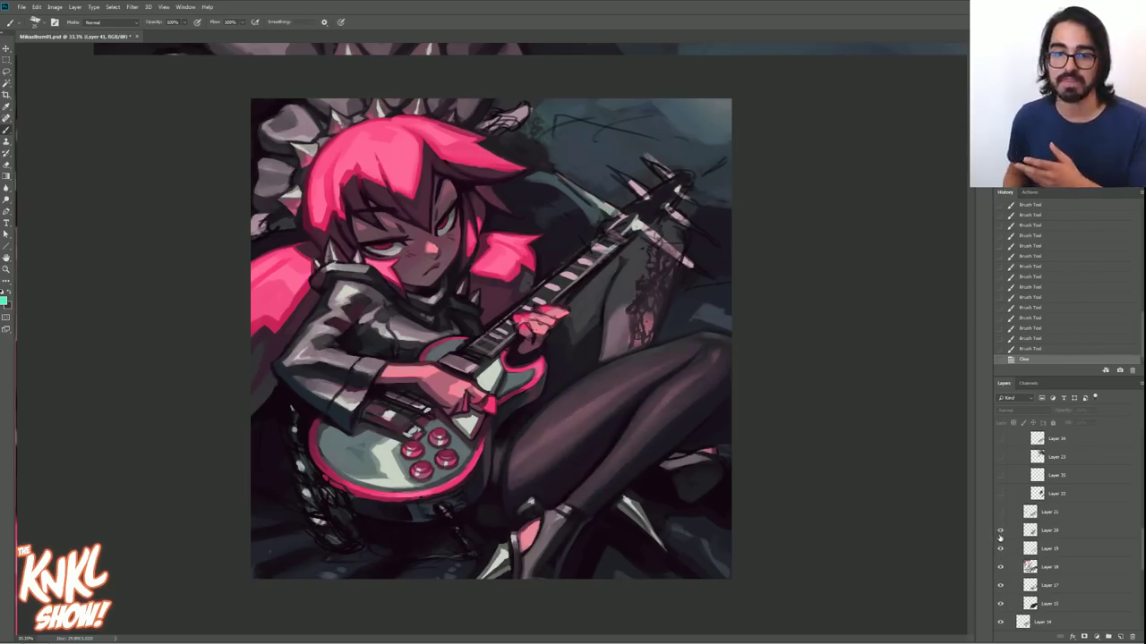
pyautogui.click(1000, 513)
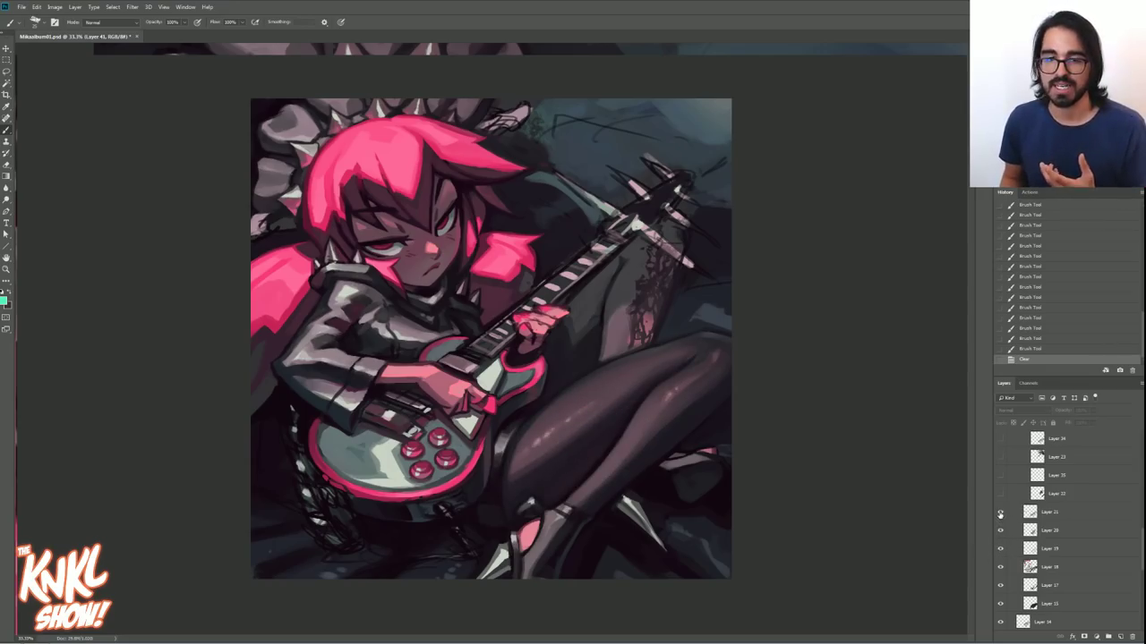
pyautogui.click(1001, 513)
pyautogui.click(1000, 531)
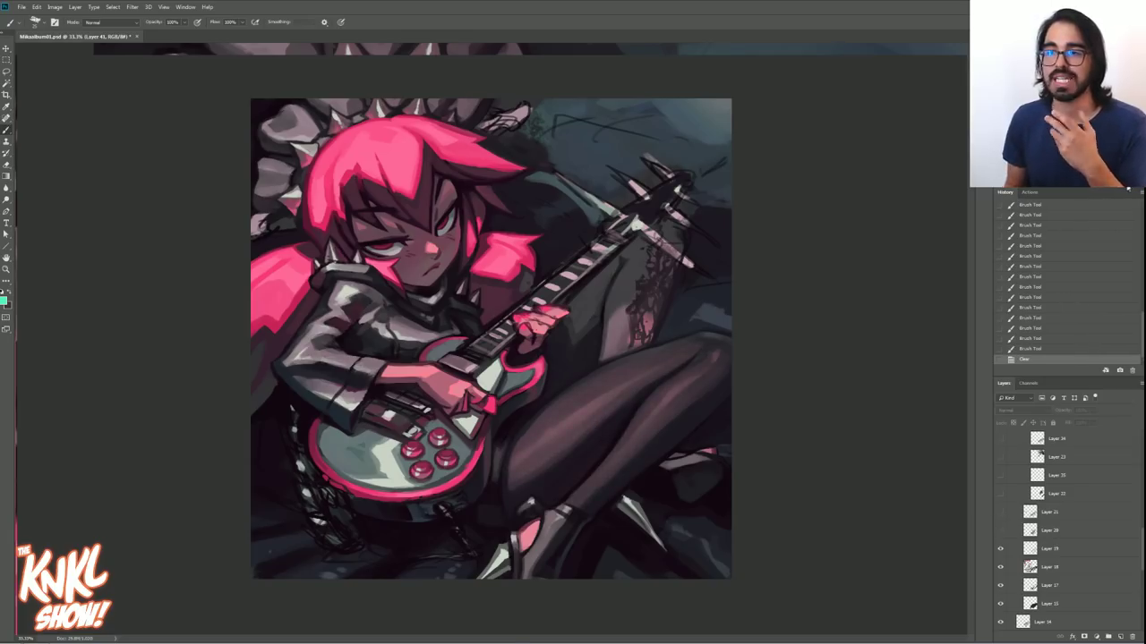
pyautogui.hotkey('ctrl', '+')
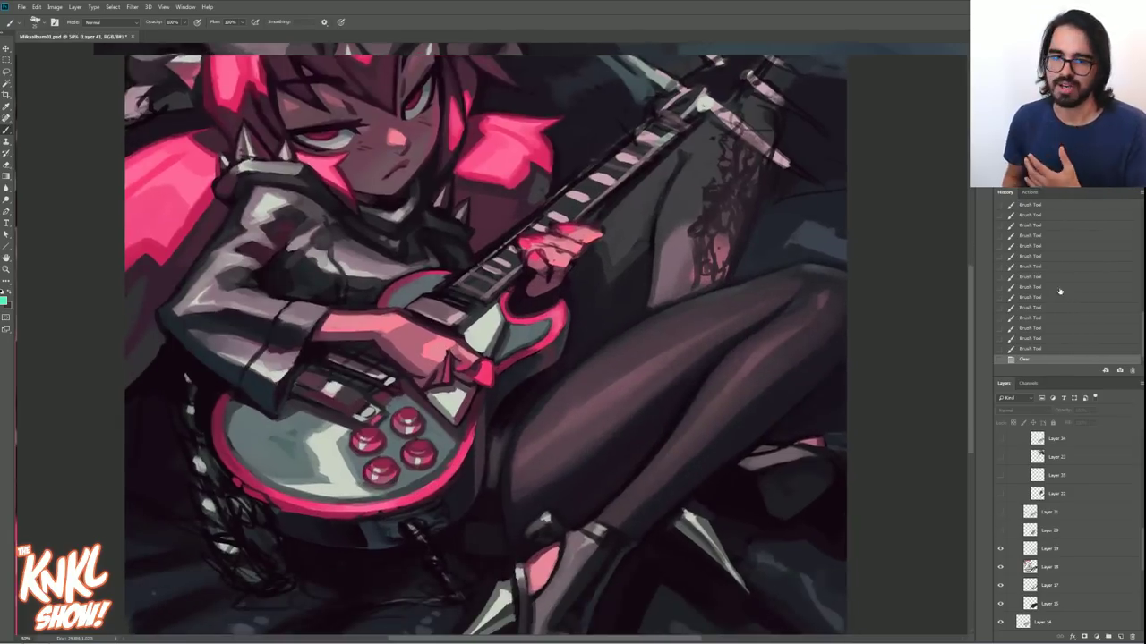
pyautogui.click(1001, 549)
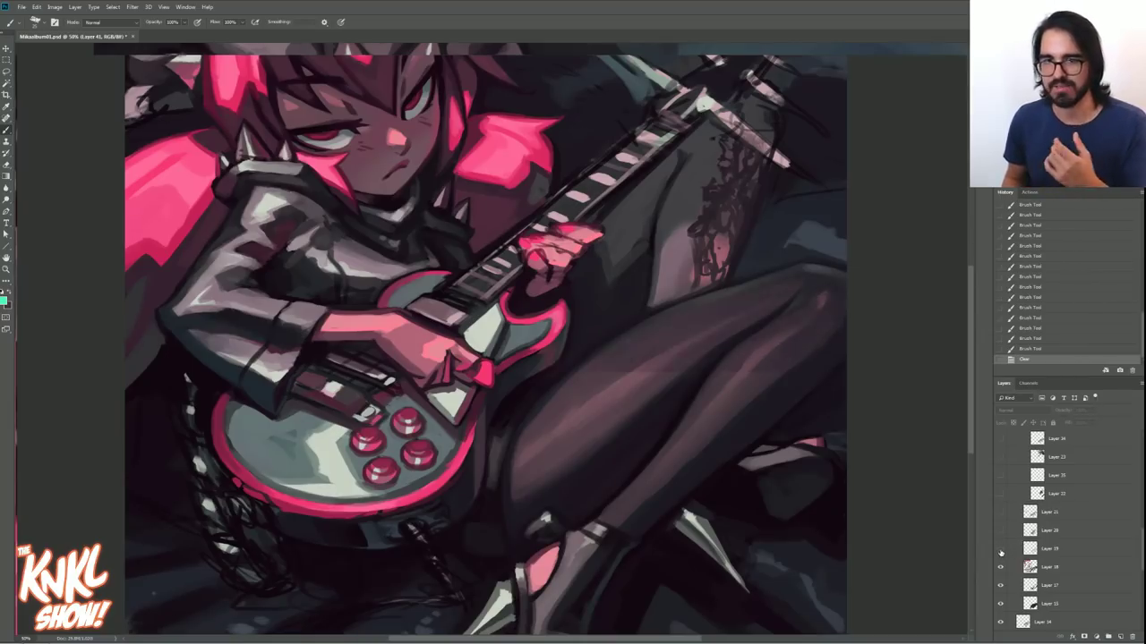
pyautogui.click(1001, 549)
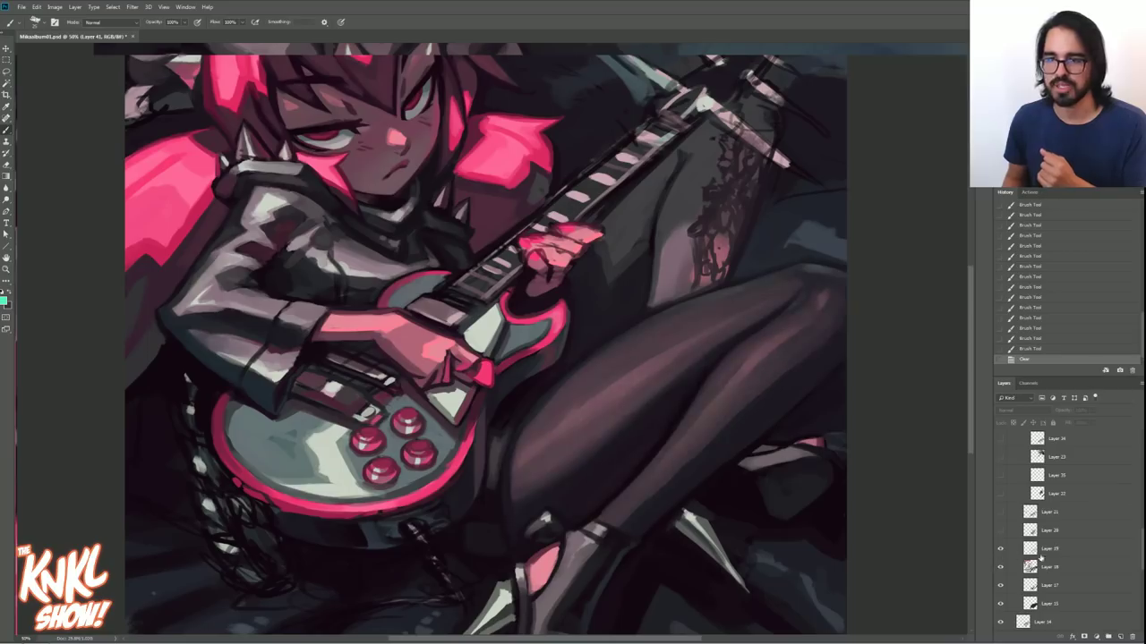
pyautogui.click(1016, 548)
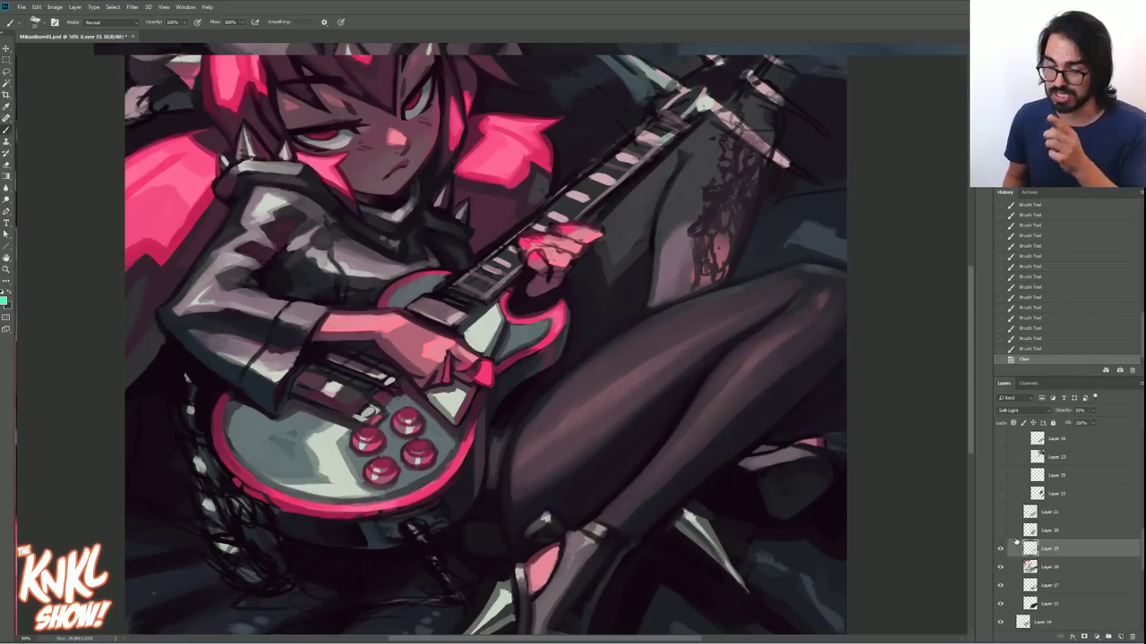
pyautogui.click(1000, 549)
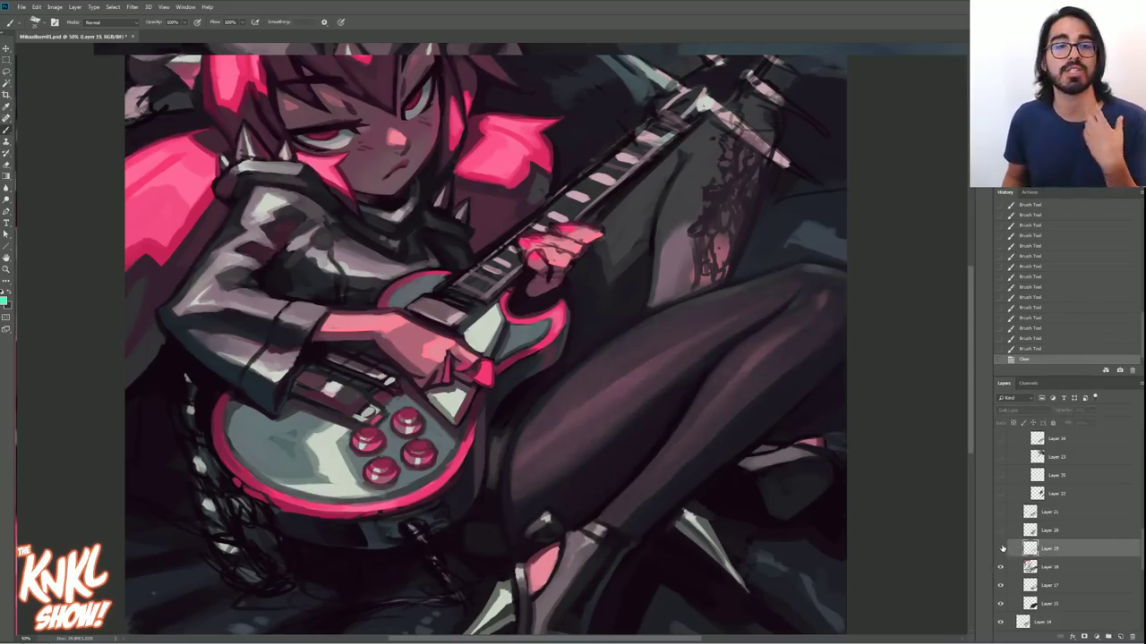
pyautogui.press('h')
pyautogui.click(397, 113)
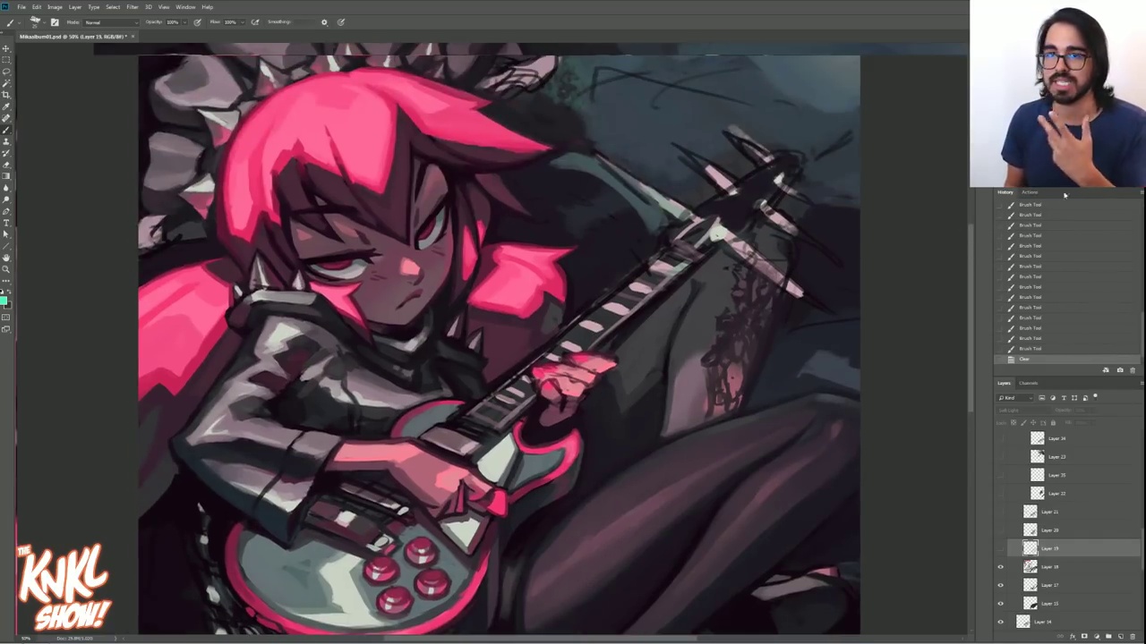
pyautogui.moveTo(633, 483); pyautogui.dragTo(583, 358)
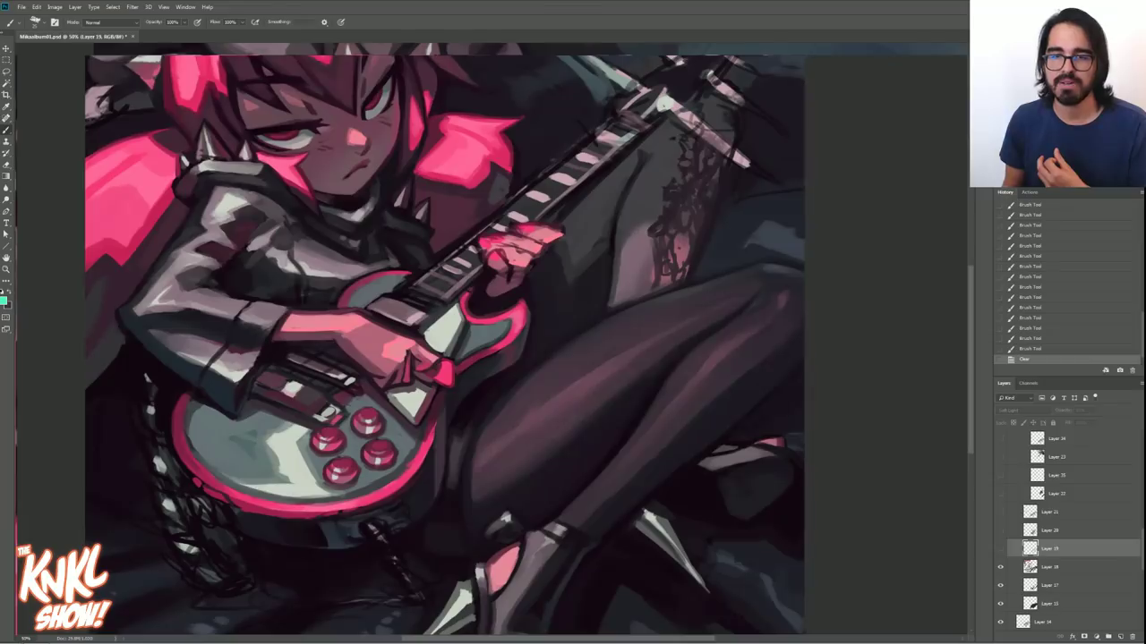
pyautogui.click(1000, 548)
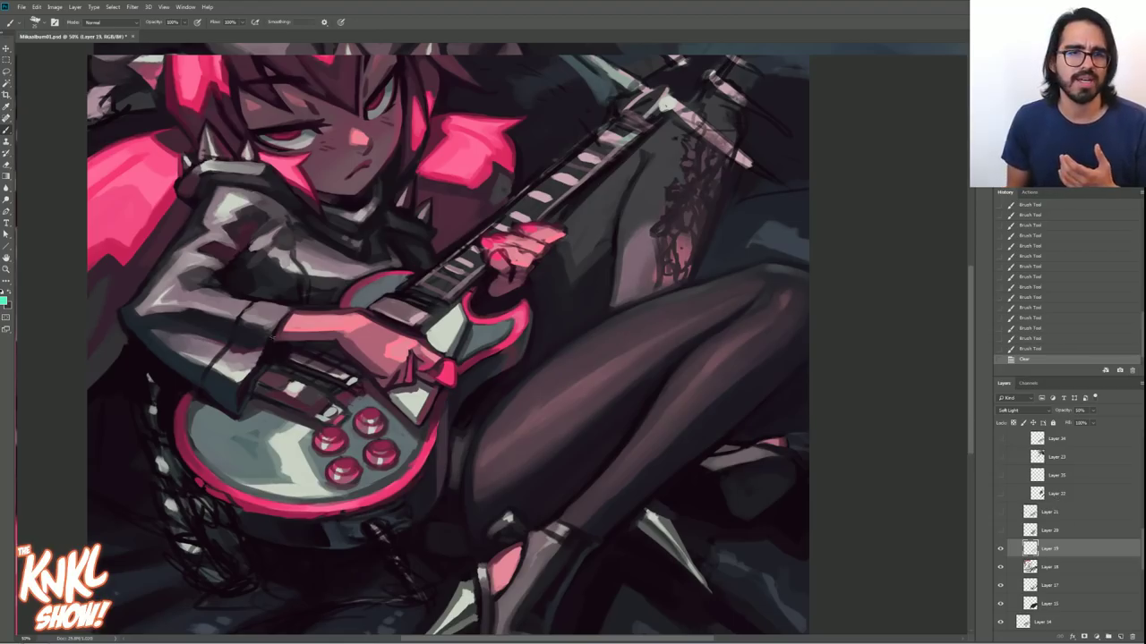
# - Set the foreground colour to a pale warm beige in the Color Picker
pyautogui.click(5, 302)
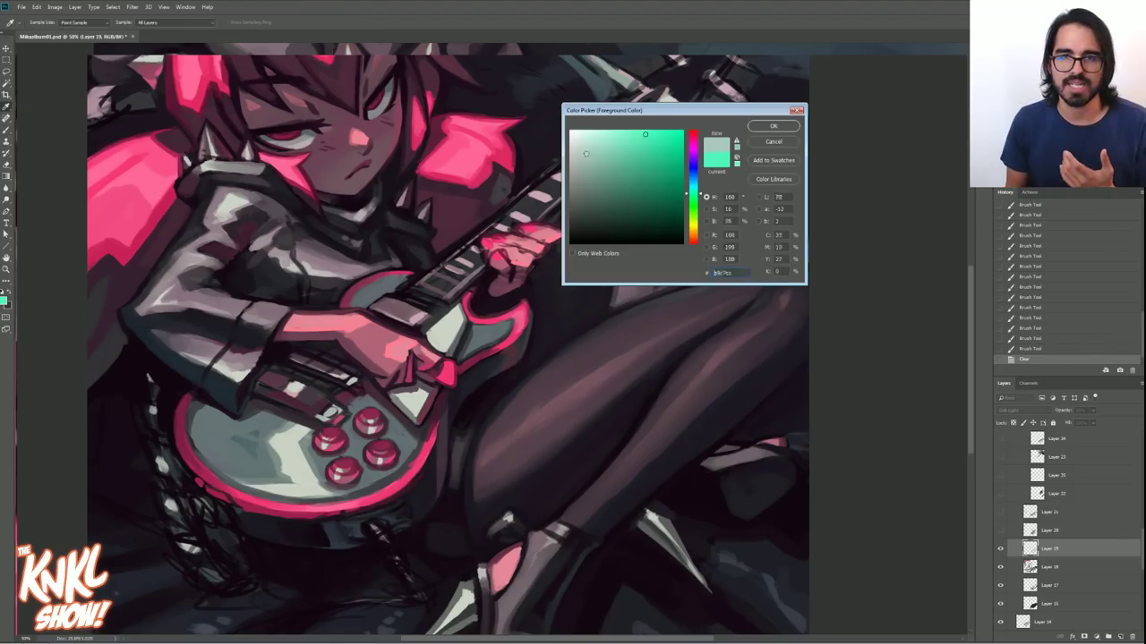
pyautogui.click(694, 236)
pyautogui.click(591, 150)
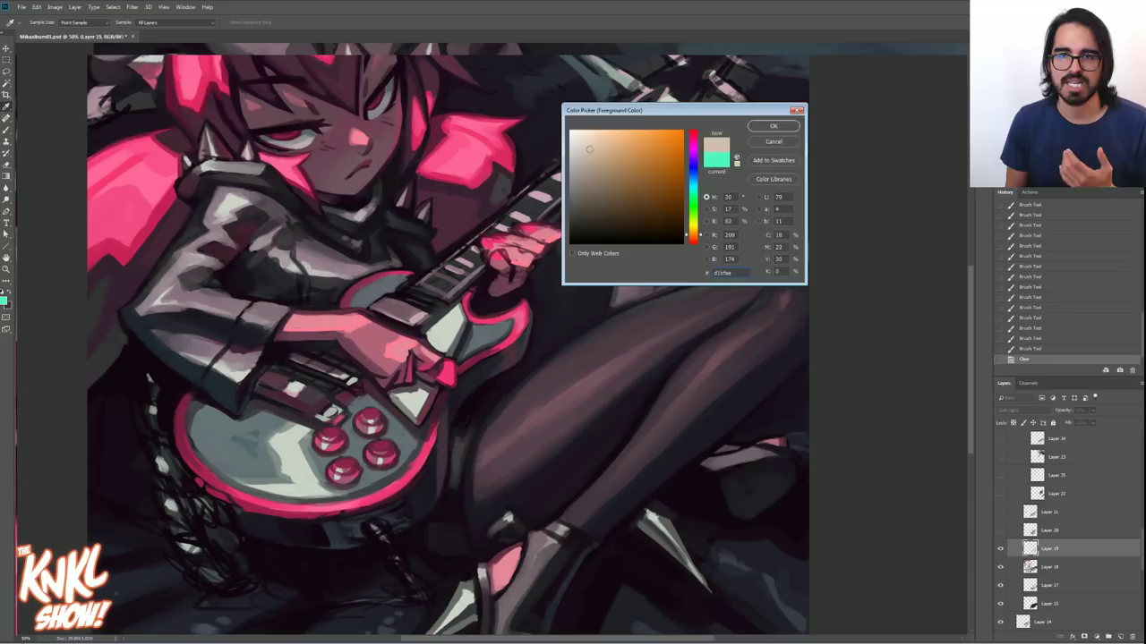
pyautogui.click(773, 125)
# - Choose a brush preset, adjust its size, and paint highlights along the thigh and sleeve
pyautogui.rightClick(635, 337)
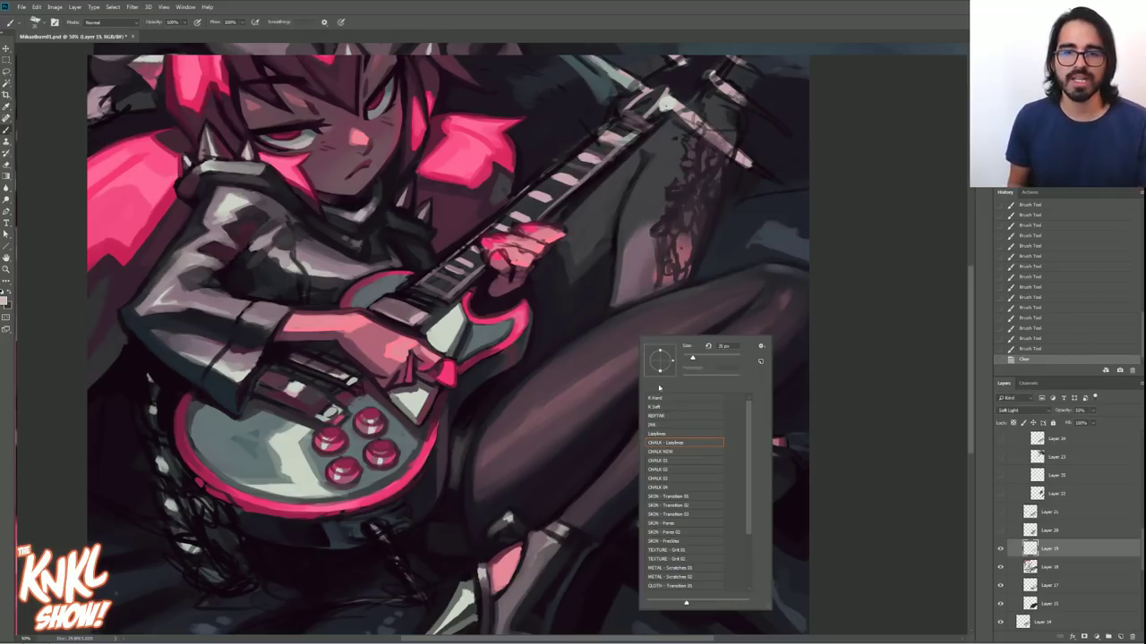
pyautogui.moveTo(550, 392); pyautogui.dragTo(556, 391)
pyautogui.press(']')
pyautogui.press(']')
pyautogui.press(']')
pyautogui.press(']')
pyautogui.press('[')
pyautogui.press('[')
pyautogui.press('[')
pyautogui.press('[')
pyautogui.moveTo(599, 378); pyautogui.dragTo(767, 307)
pyautogui.moveTo(707, 369); pyautogui.dragTo(671, 417)
pyautogui.moveTo(419, 360)
pyautogui.mouseDown()
pyautogui.moveTo(358, 322)
pyautogui.moveTo(192, 295)
pyautogui.mouseUp()
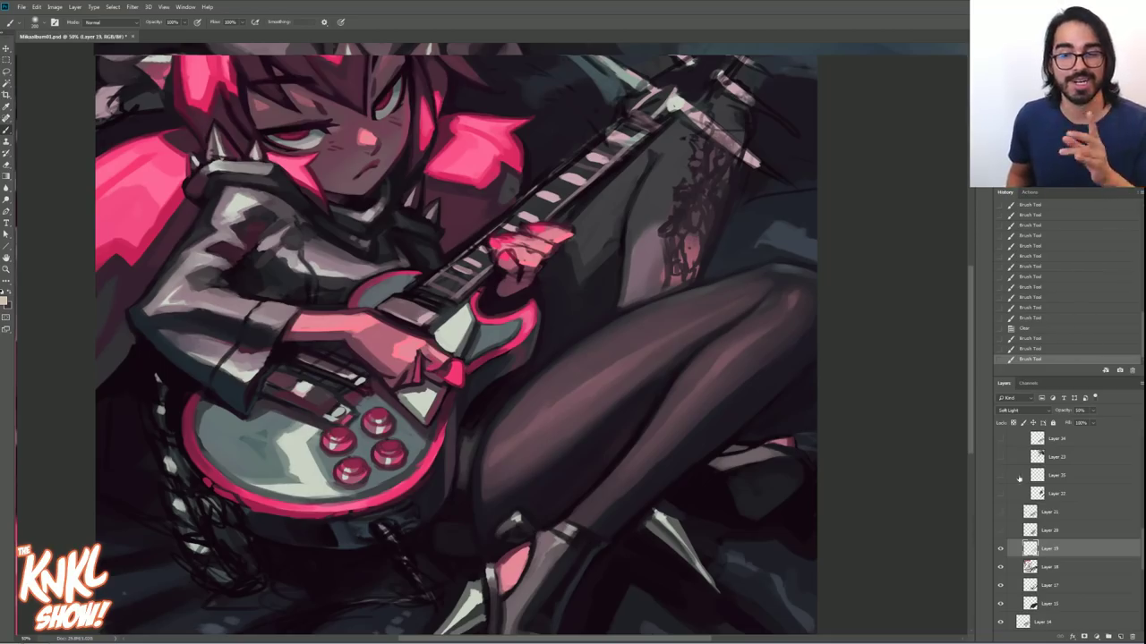
# - Hide Layers 19, 18 and 17 to reveal the fishnet stockings, and zoom out to 33.3%
pyautogui.click(1000, 550)
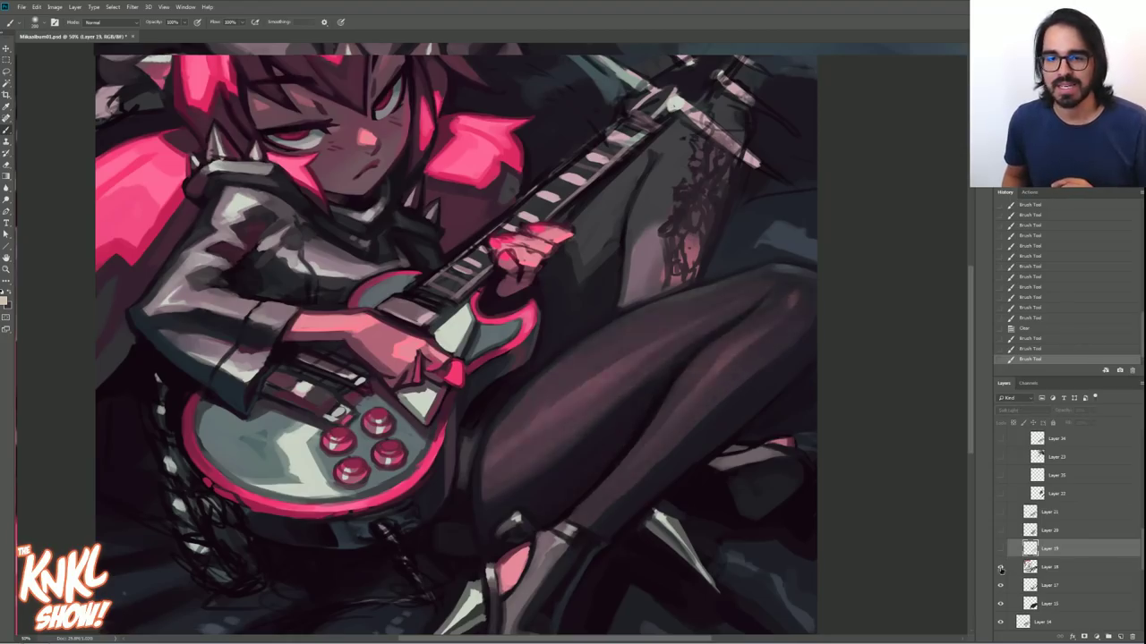
pyautogui.click(1000, 567)
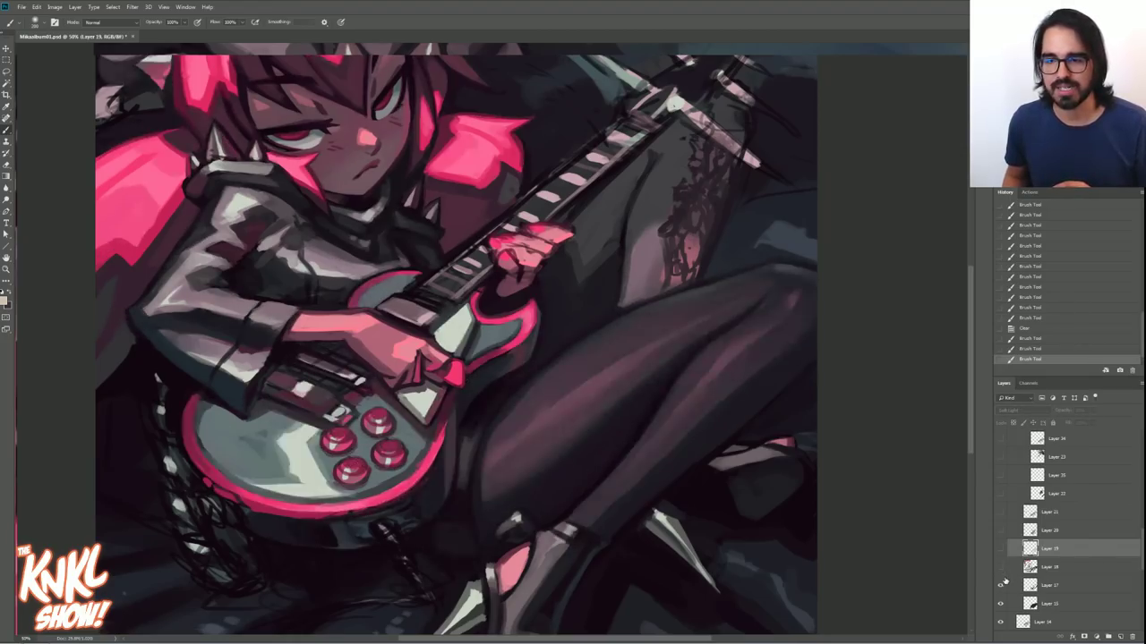
pyautogui.click(999, 569)
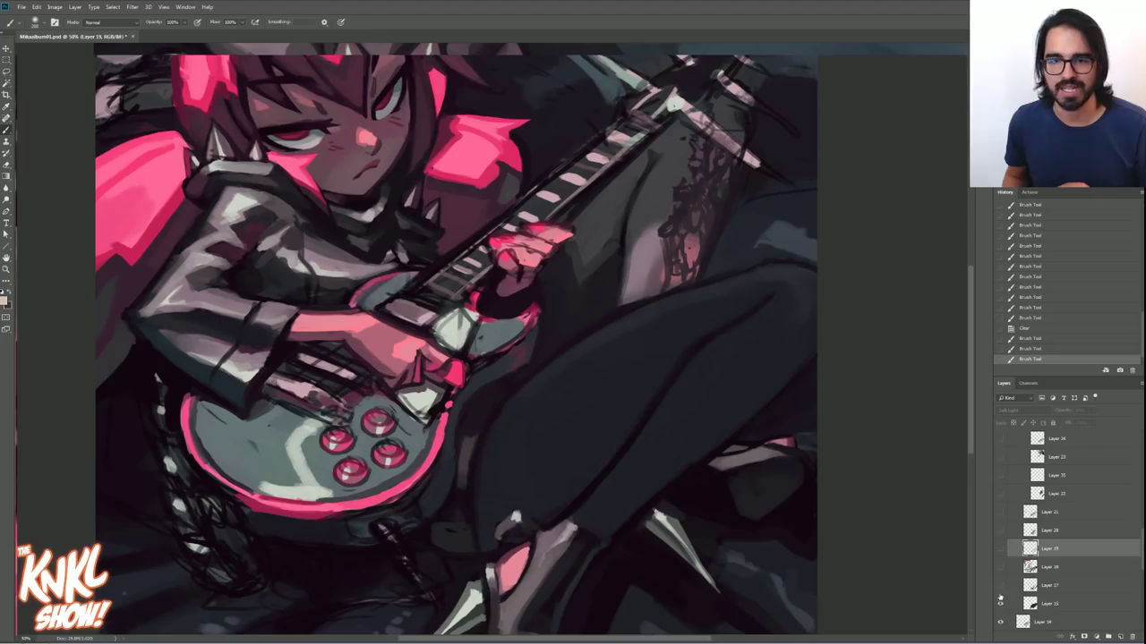
pyautogui.click(1000, 586)
pyautogui.click(1000, 587)
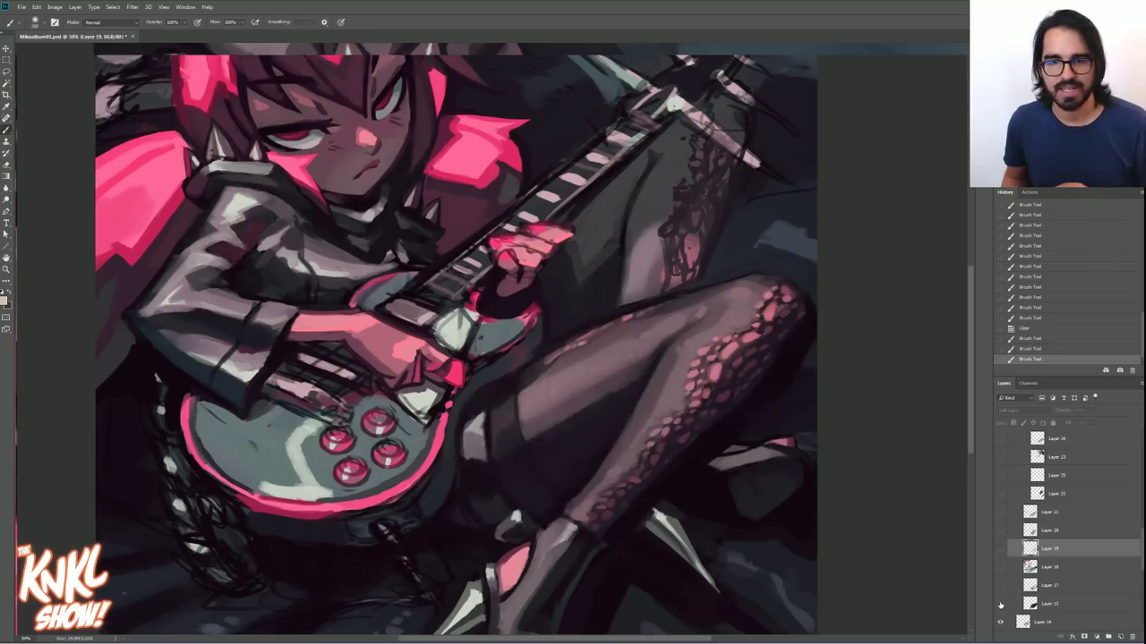
pyautogui.hotkey('ctrl', '-')
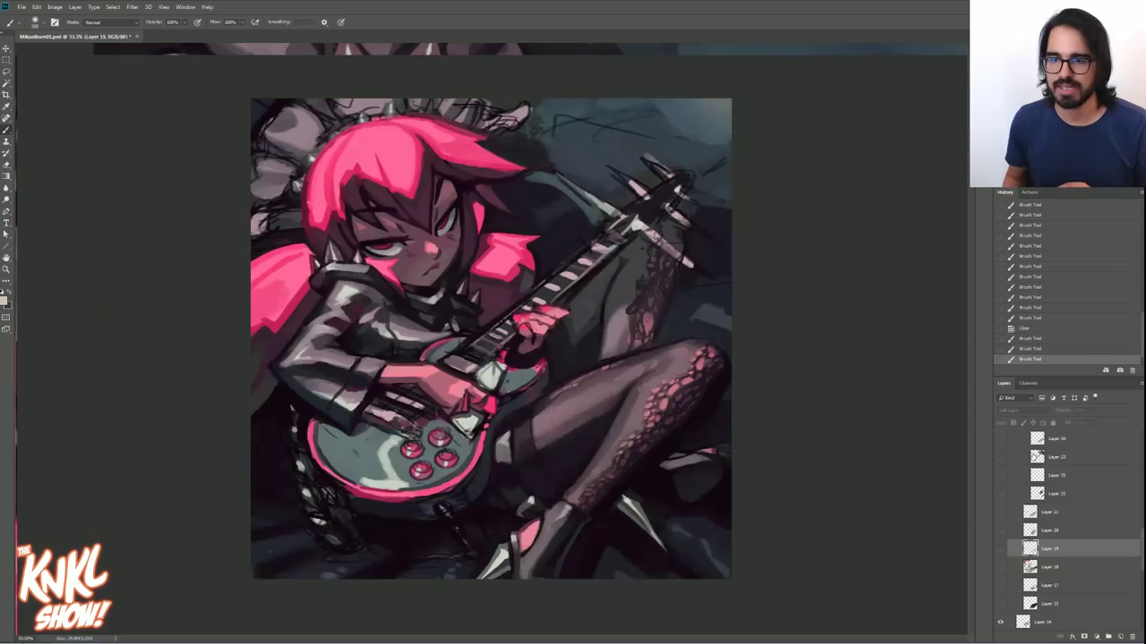
# - Hide Layer 14, Layer 15 copy, the lace stocking layer and earlier hair and guitar shading
pyautogui.scroll(-3, 1002, 550)
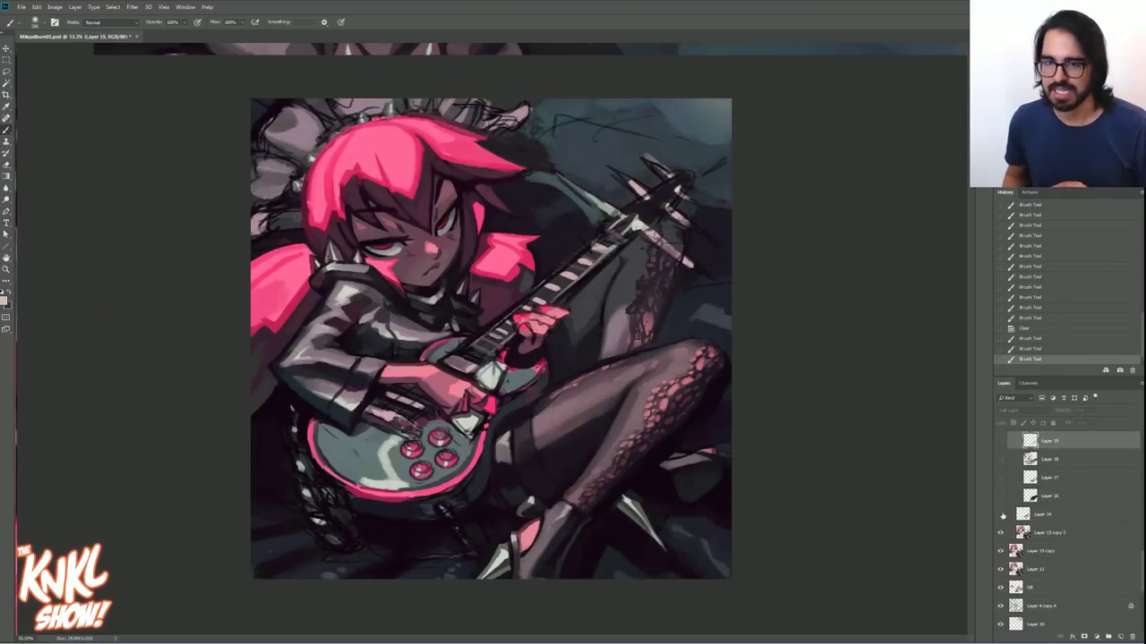
pyautogui.click(1001, 516)
pyautogui.click(1001, 518)
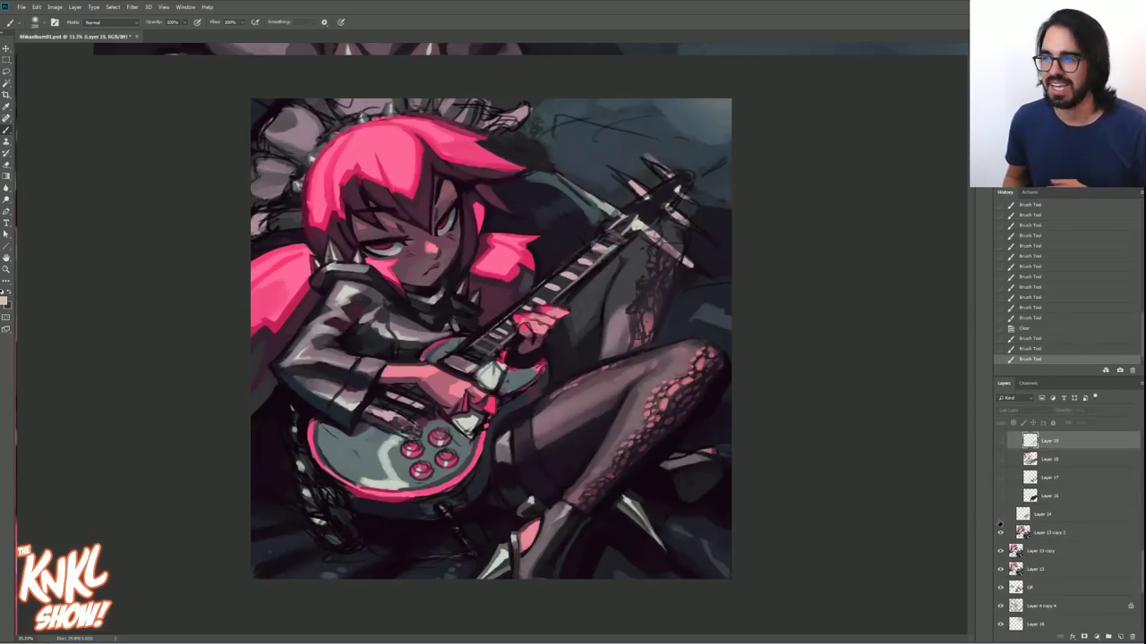
pyautogui.click(1001, 519)
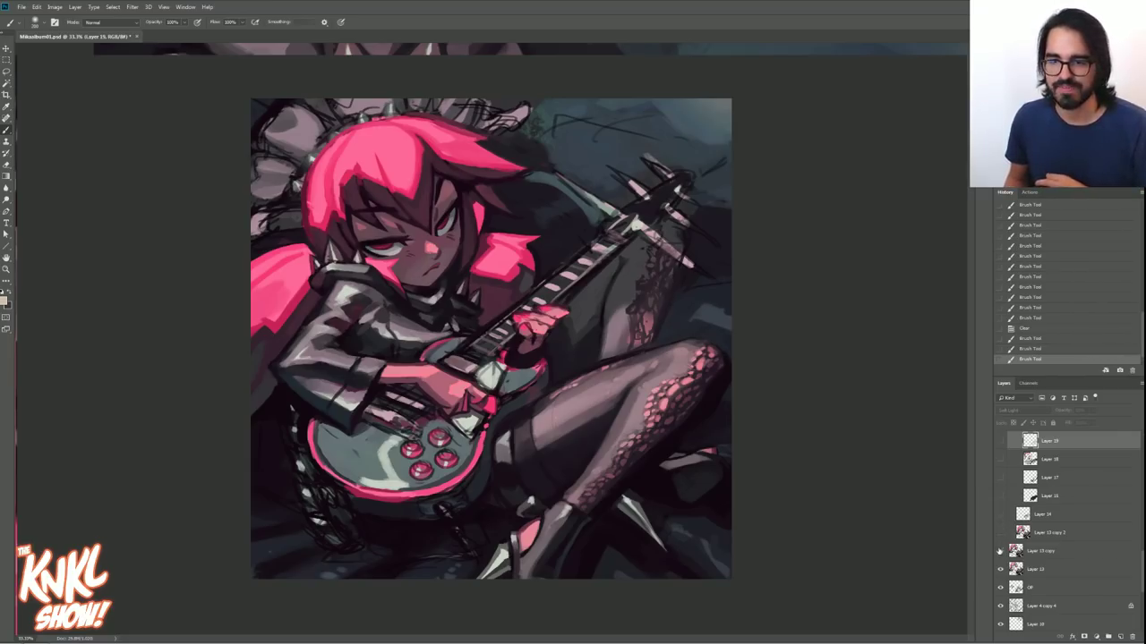
pyautogui.click(1000, 553)
pyautogui.click(999, 571)
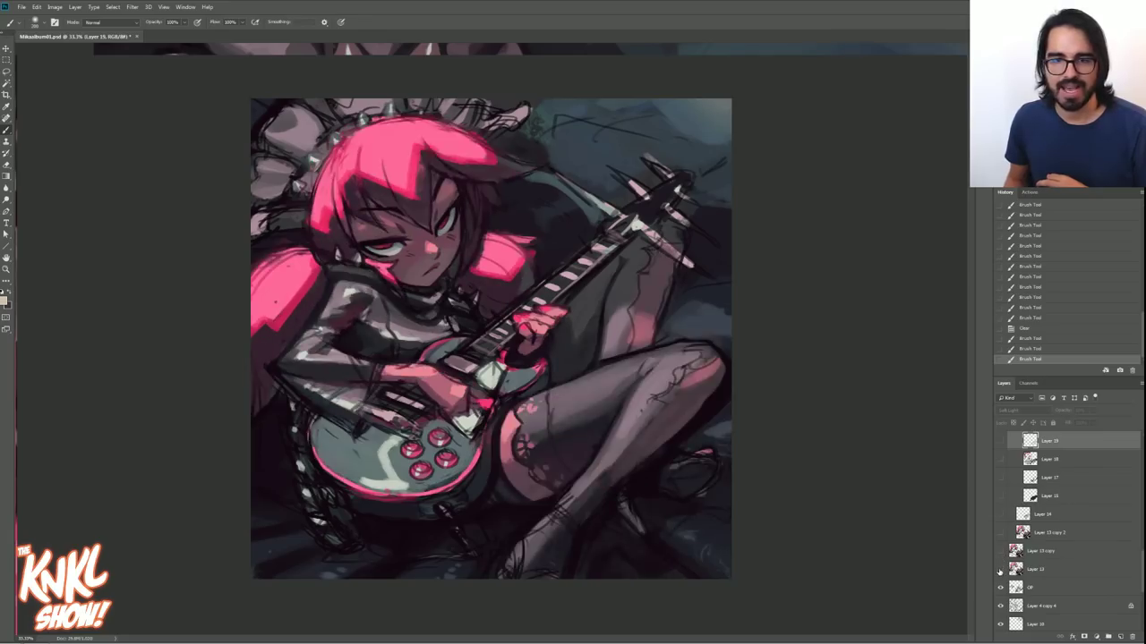
pyautogui.click(1000, 571)
pyautogui.click(1000, 572)
pyautogui.click(1000, 571)
pyautogui.click(1004, 499)
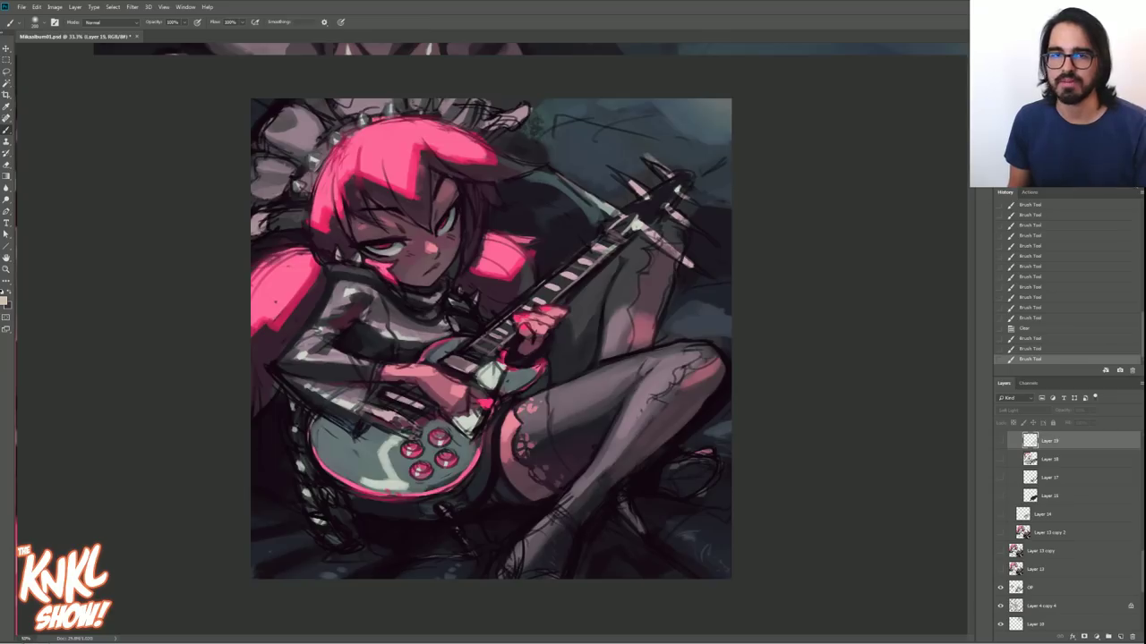
pyautogui.scroll(2, 421, 377)
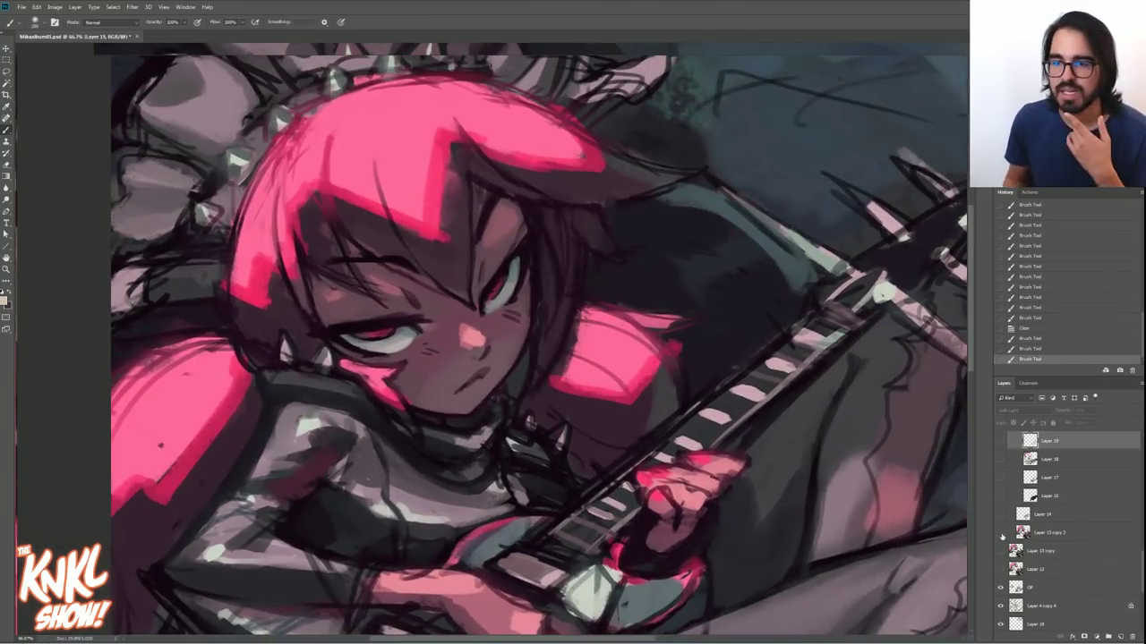
# - Compare Layer 12's refined version, then sample dark magenta #8b2147 from the canvas as foreground colour
pyautogui.click(1000, 569)
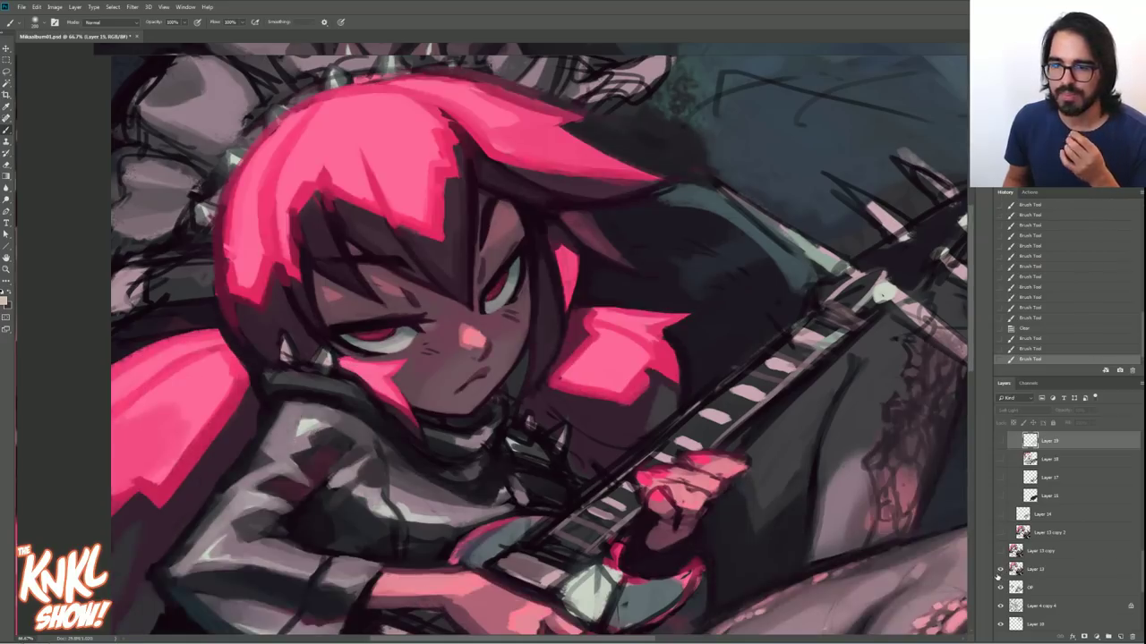
pyautogui.click(1001, 569)
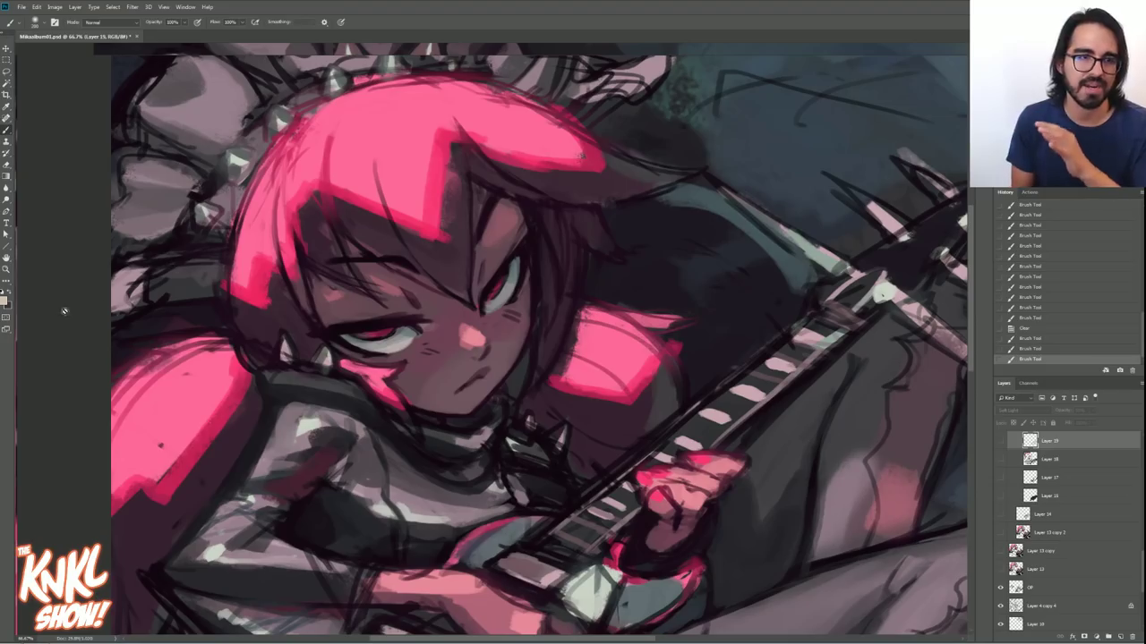
pyautogui.click(6, 302)
pyautogui.click(291, 127)
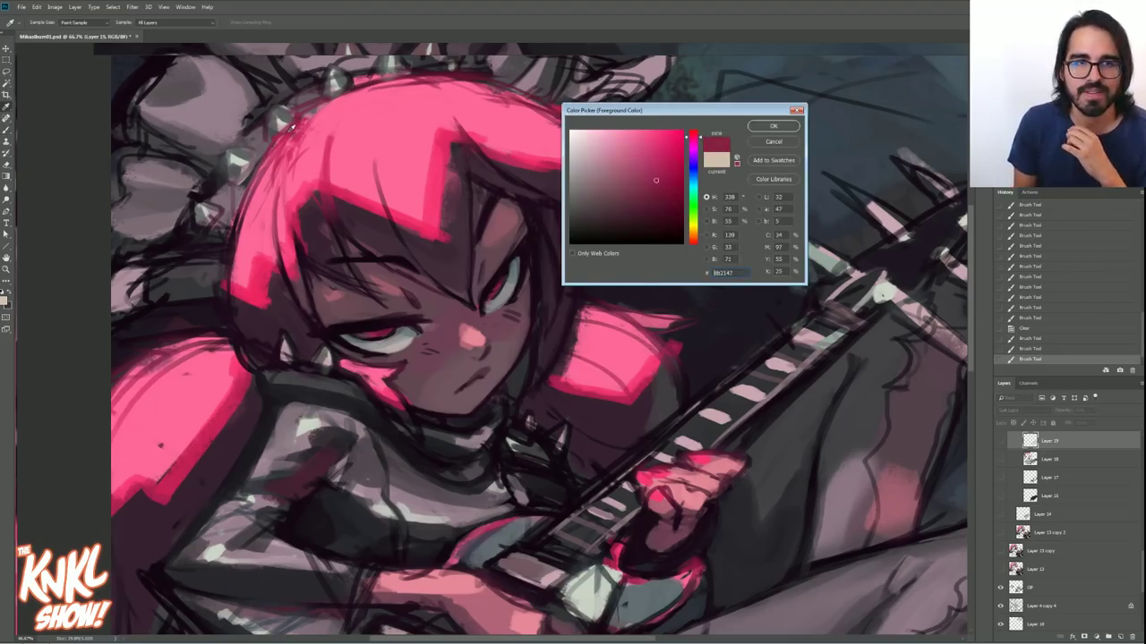
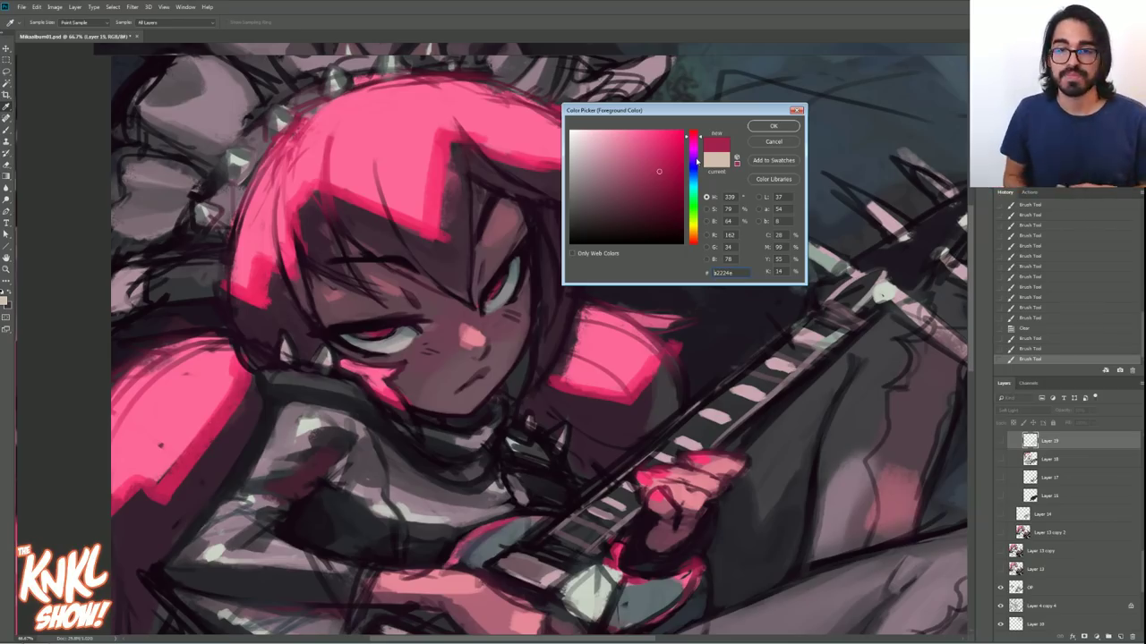
# - Cancel the foreground Color Picker and scroll the Layers panel down to the lower layers
pyautogui.click(784, 143)
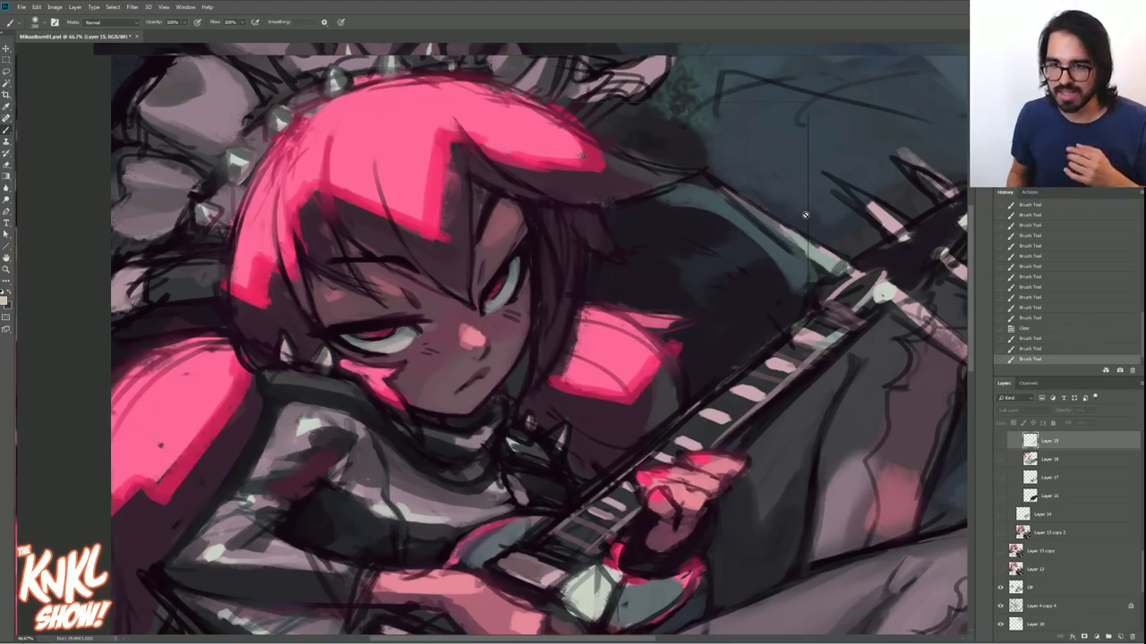
pyautogui.scroll(-4, 1127, 596)
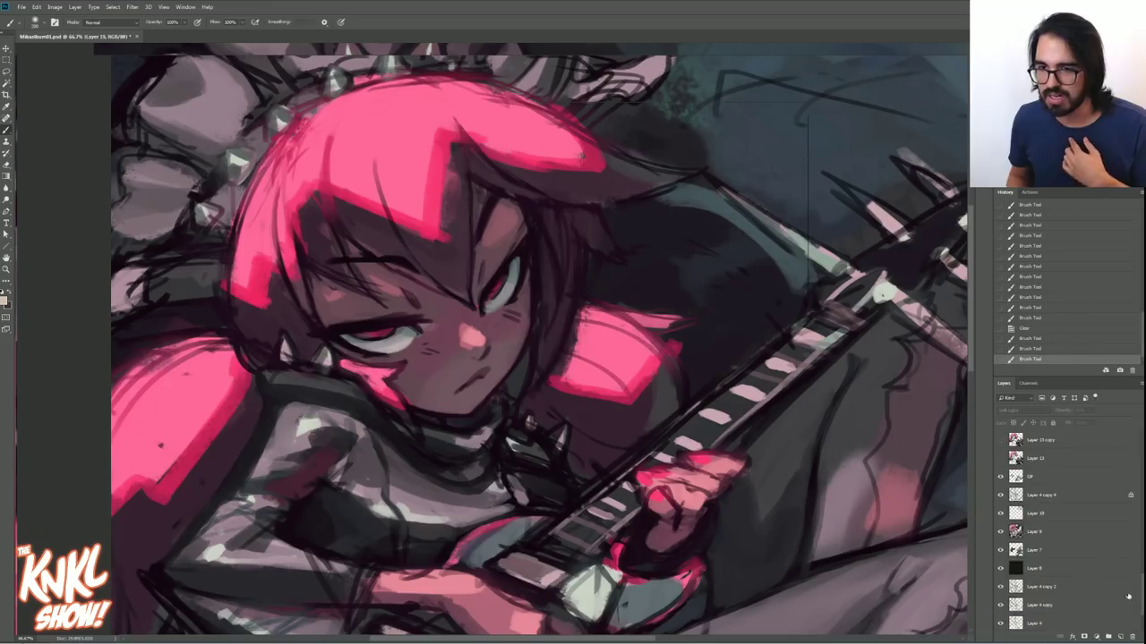
# - Hide Layer 9, Layer 4 copy 2, Layer 4 copy and Layer 4 to reveal Layer 4 copy 4's sketch
pyautogui.click(999, 531)
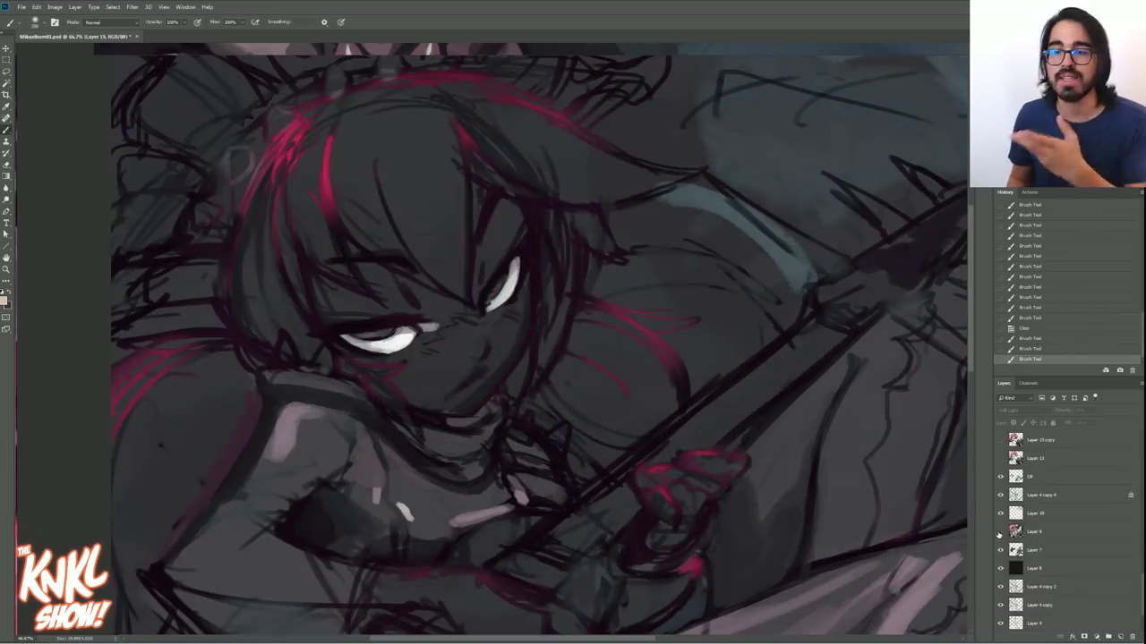
pyautogui.moveTo(1000, 587); pyautogui.dragTo(1000, 607)
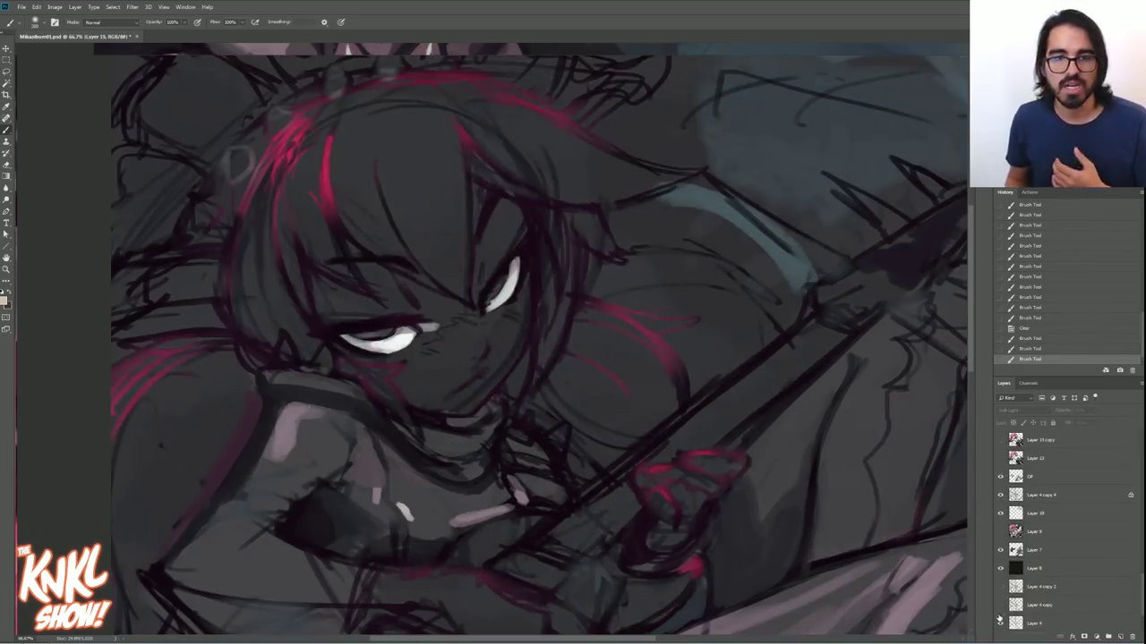
pyautogui.click(1001, 623)
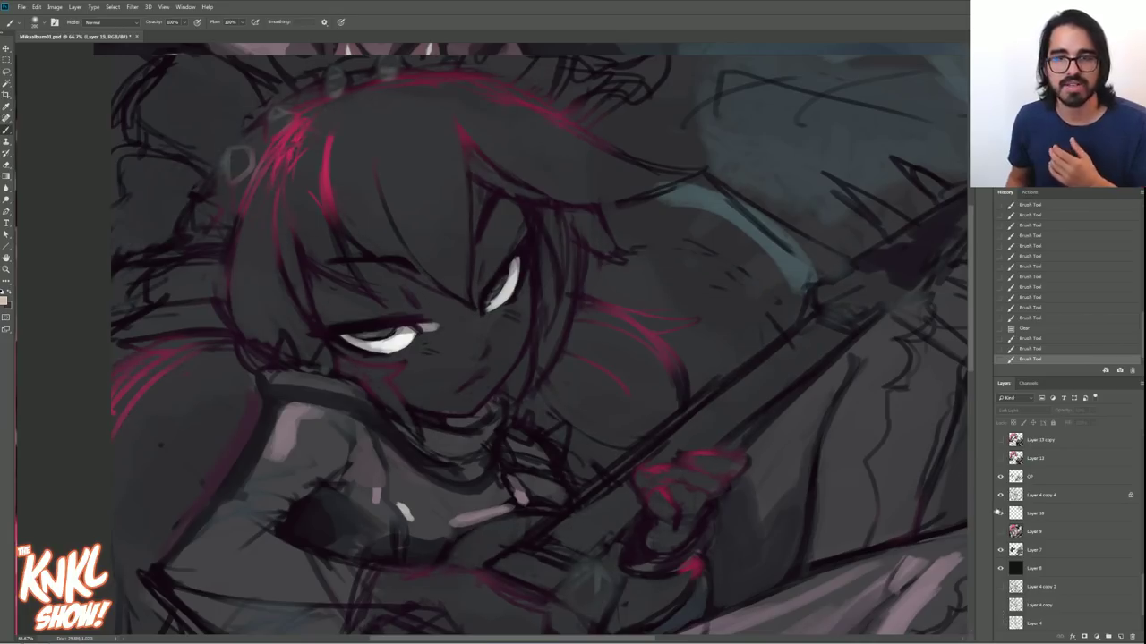
pyautogui.click(1038, 494)
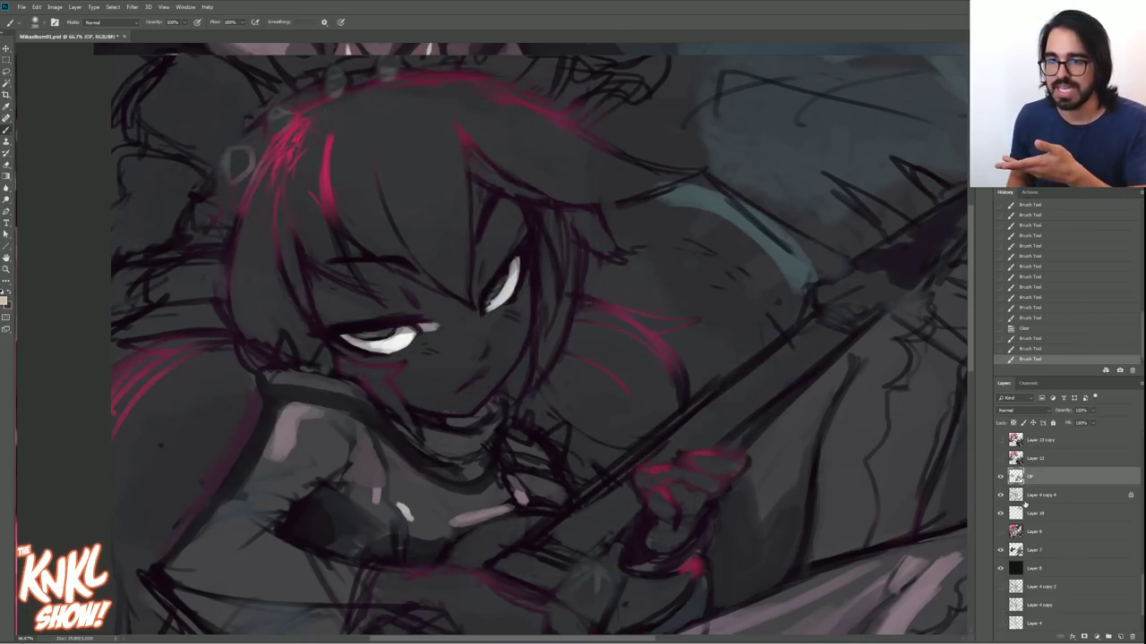
pyautogui.click(1001, 497)
pyautogui.click(1001, 497)
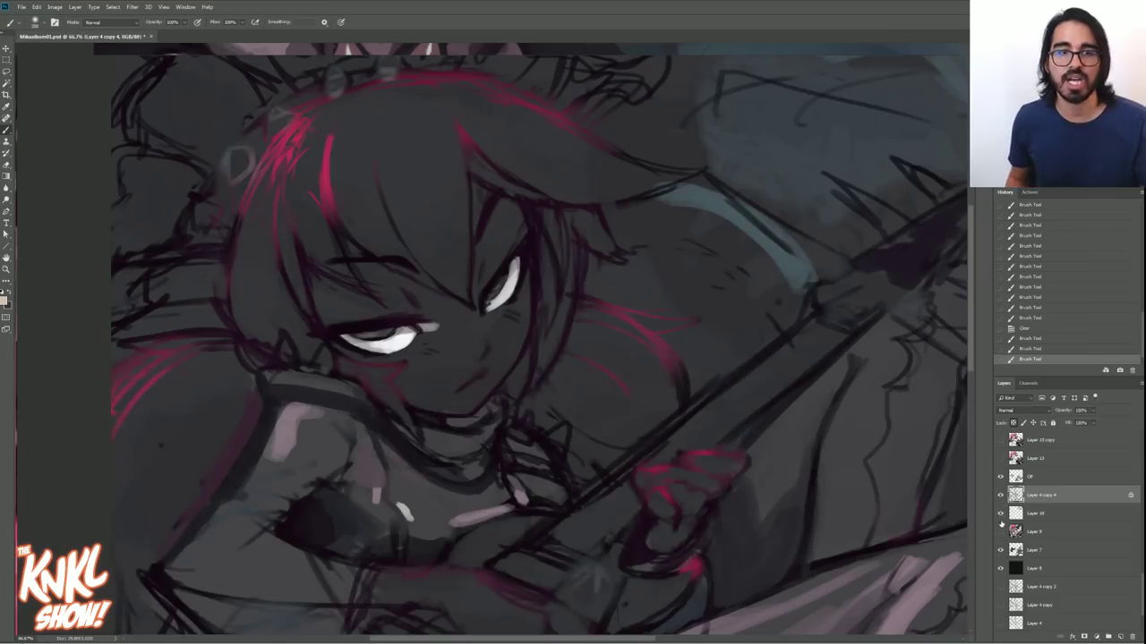
# - Test darkening the sketch lines with Hue/Saturation, then cancel to keep them pink
pyautogui.hotkey('ctrl', 'u')
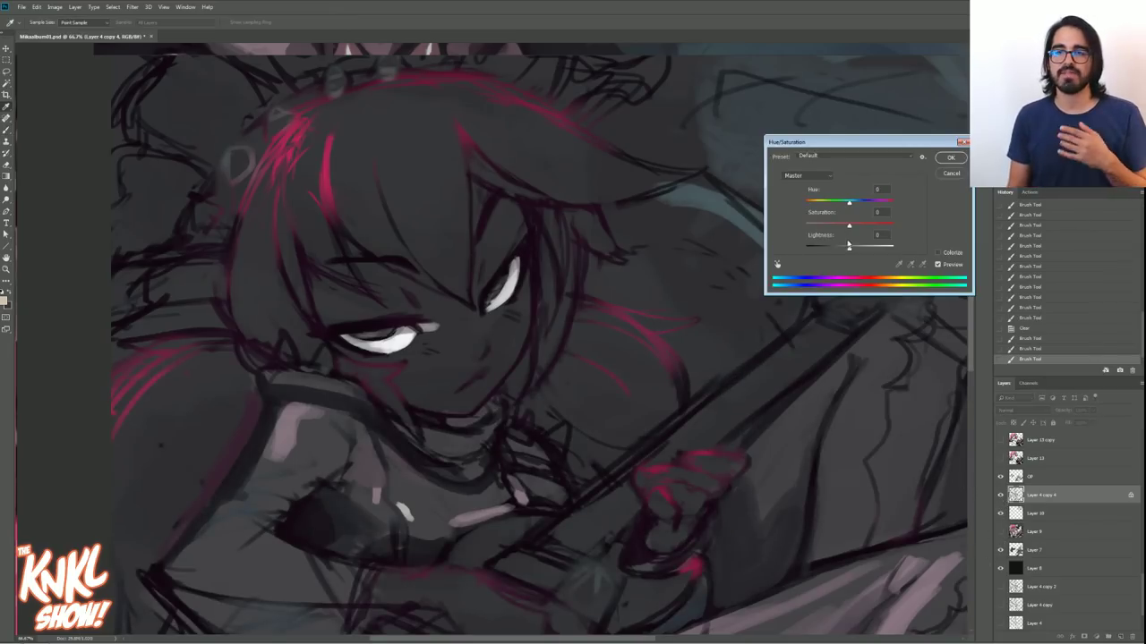
pyautogui.moveTo(848, 247); pyautogui.dragTo(803, 247)
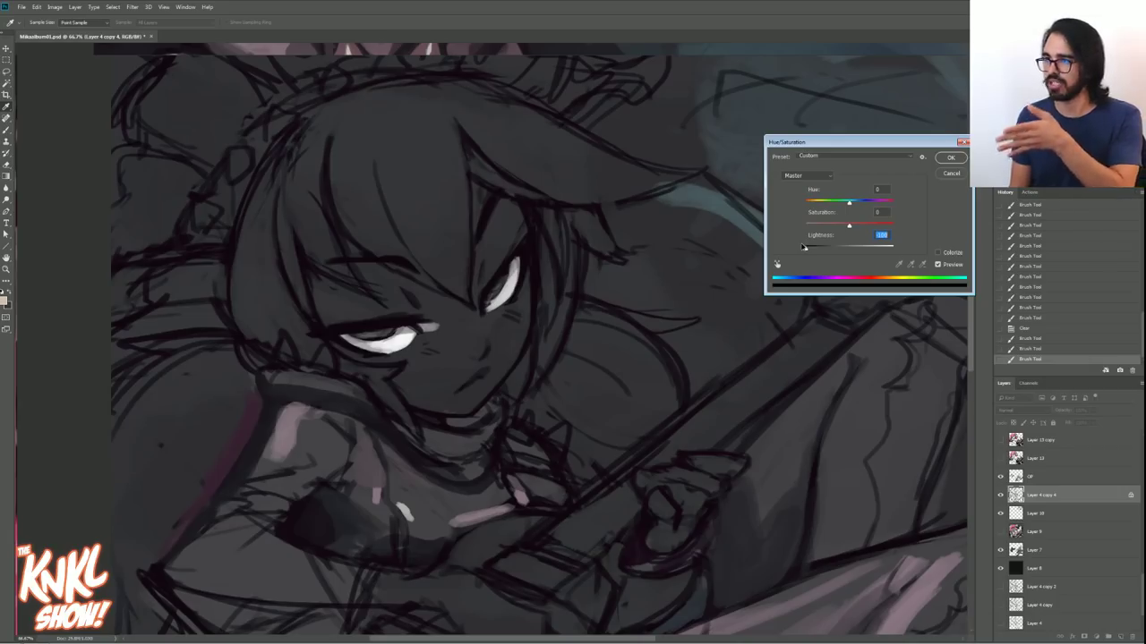
pyautogui.click(952, 175)
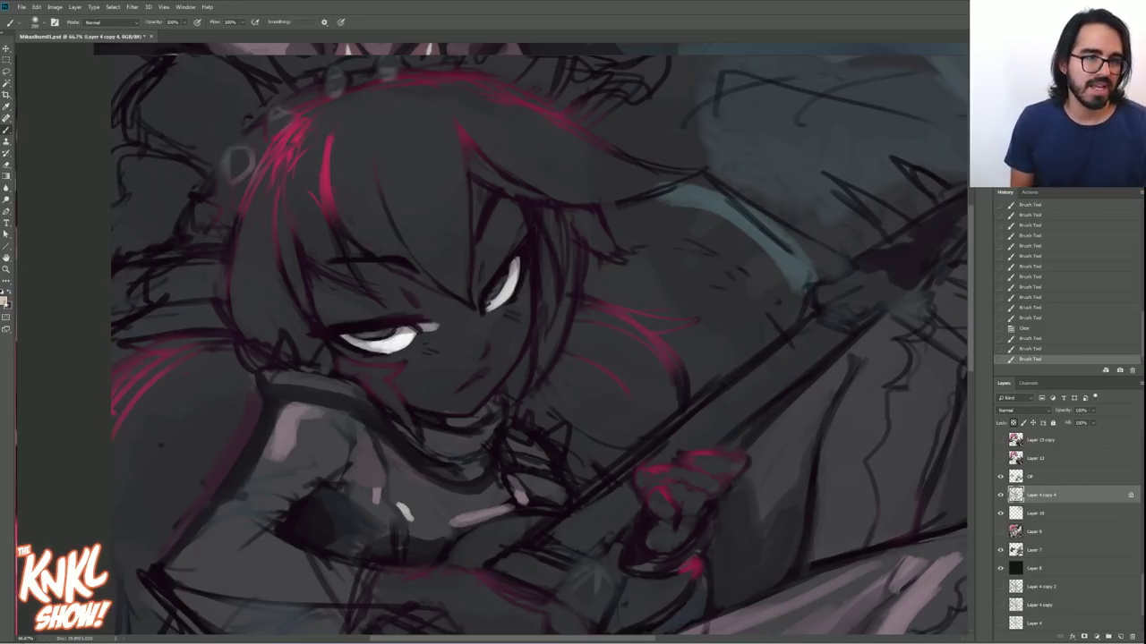
# - Paint bright pink lines over the hair, eyes, cheek and chin, then revert to the Clear history state
pyautogui.click(5, 303)
pyautogui.hotkey('ctrl', 'v')
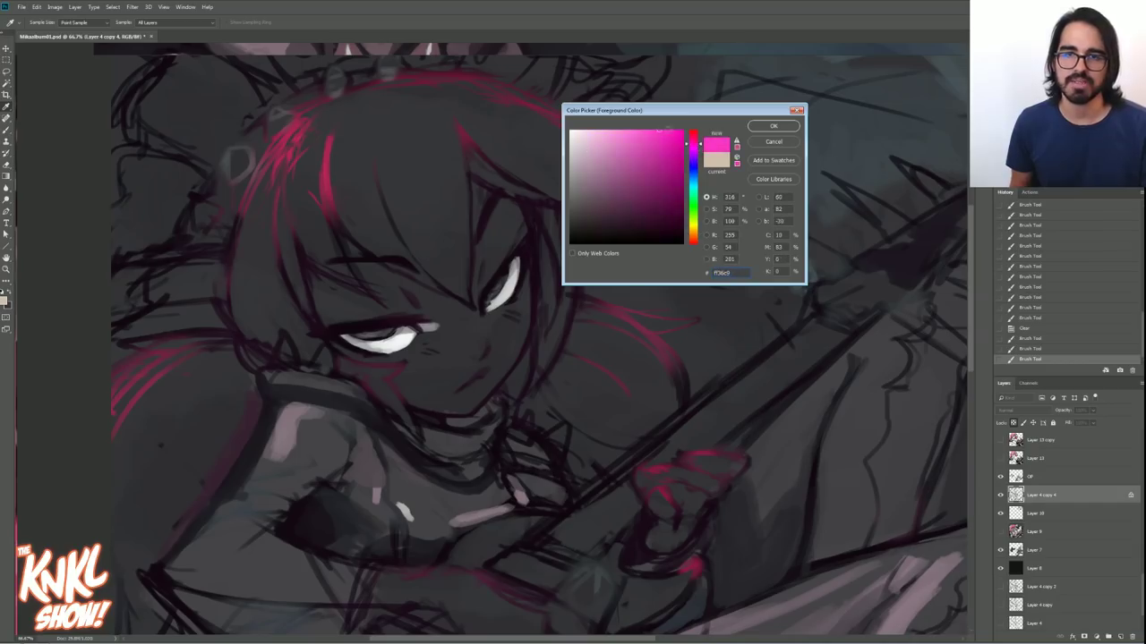
pyautogui.click(774, 125)
pyautogui.moveTo(630, 171)
pyautogui.mouseDown()
pyautogui.moveTo(497, 156)
pyautogui.moveTo(528, 232)
pyautogui.moveTo(420, 304)
pyautogui.moveTo(477, 302)
pyautogui.moveTo(617, 206)
pyautogui.mouseUp()
pyautogui.moveTo(582, 322); pyautogui.dragTo(447, 412)
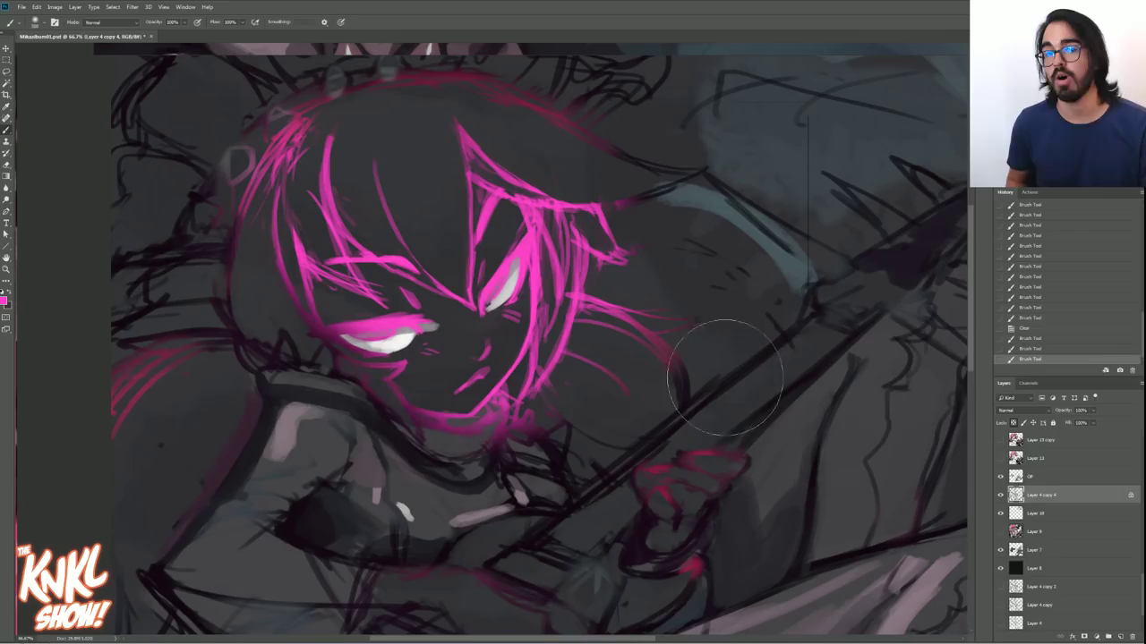
pyautogui.click(1023, 319)
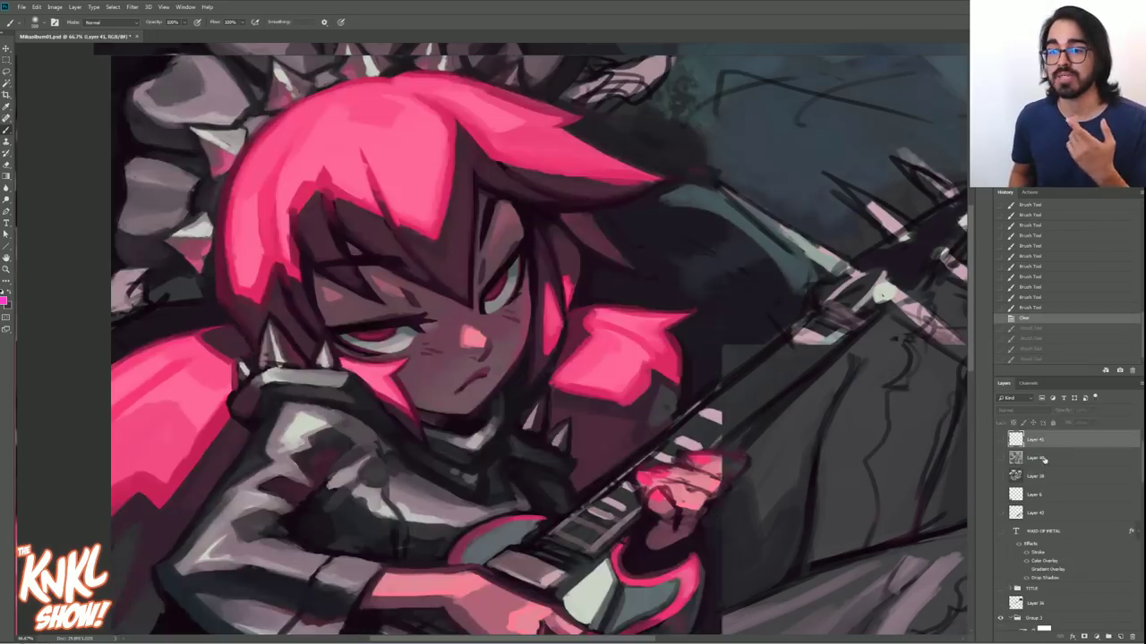
# - Collapse and hide Group 3, hide Layer 13 copy and Layer 13, and select Layer 4 copy 4
pyautogui.scroll(-8, 1038, 519)
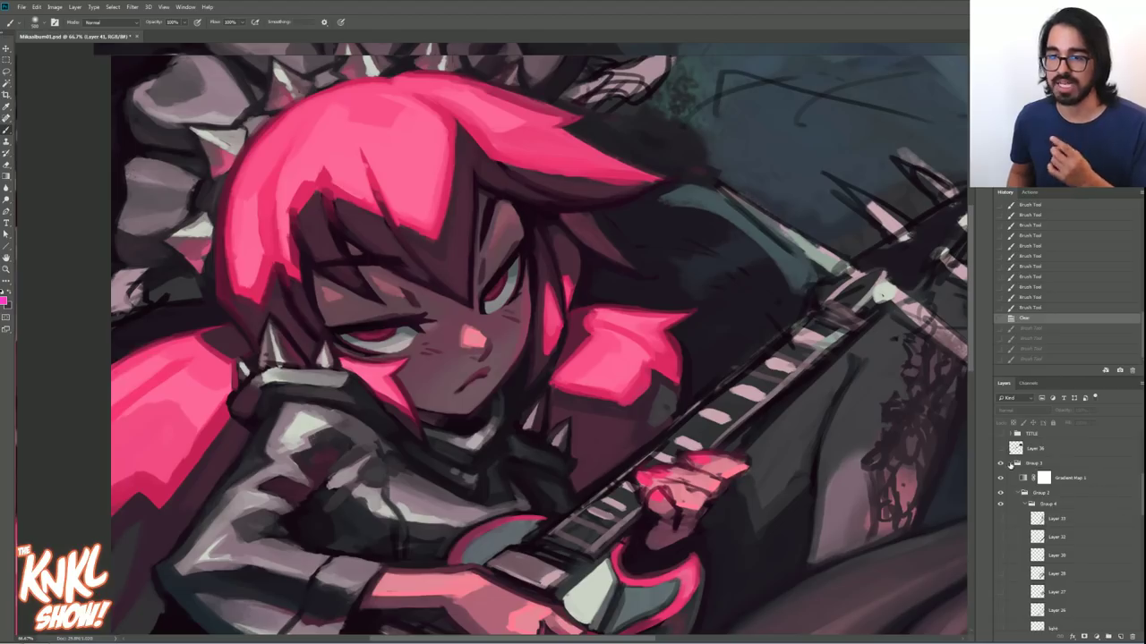
pyautogui.click(1009, 463)
pyautogui.click(1000, 463)
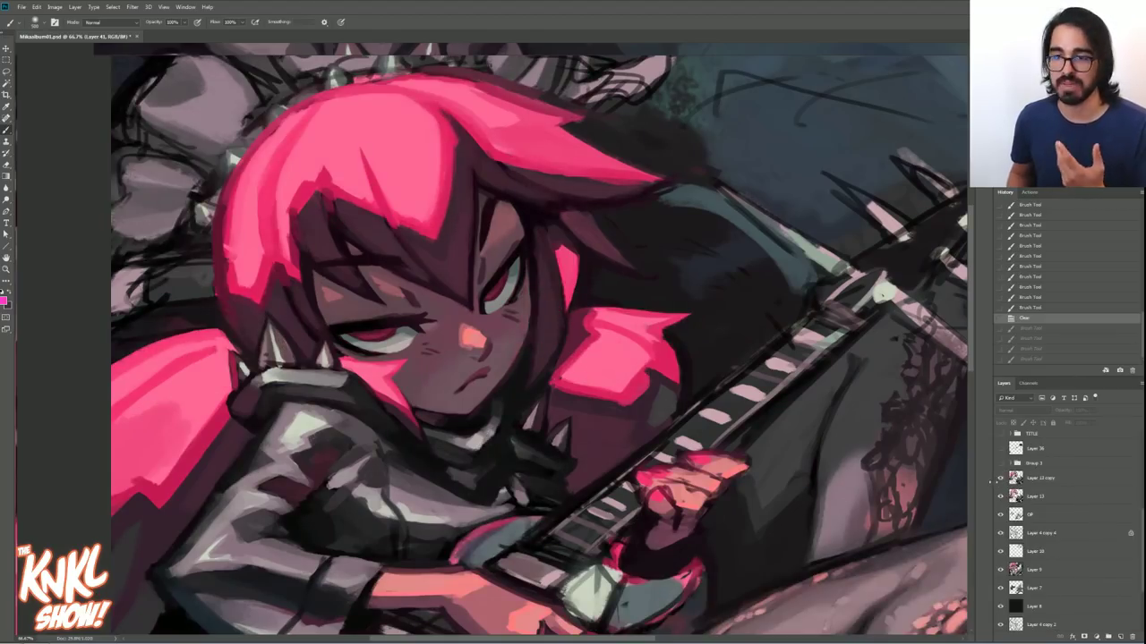
pyautogui.click(1000, 478)
pyautogui.click(1000, 496)
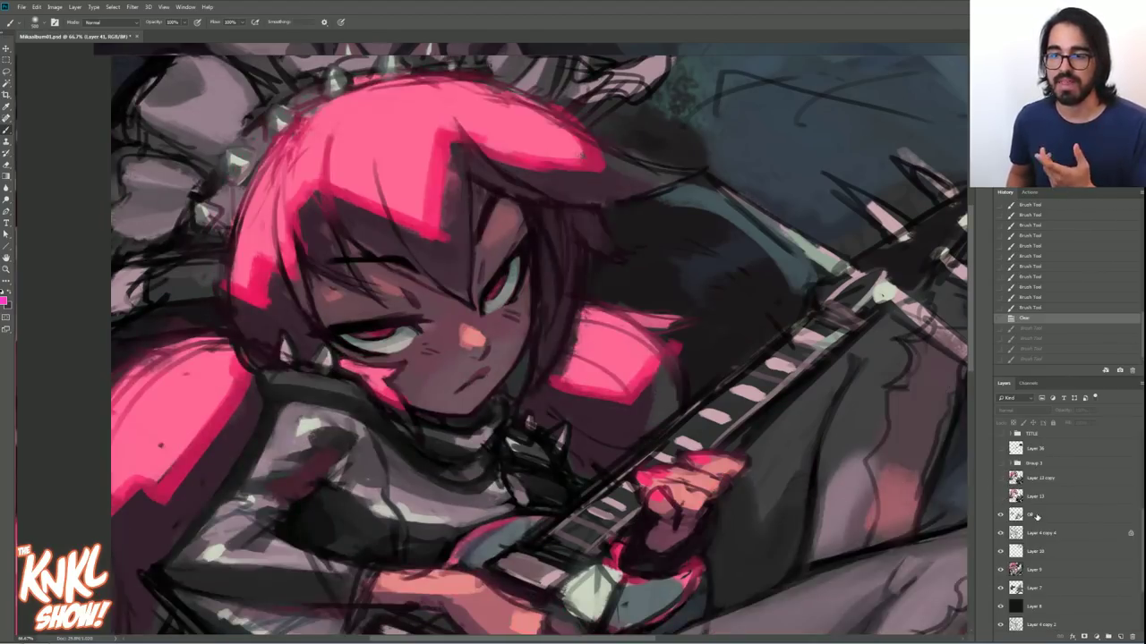
pyautogui.click(1040, 517)
pyautogui.click(1000, 515)
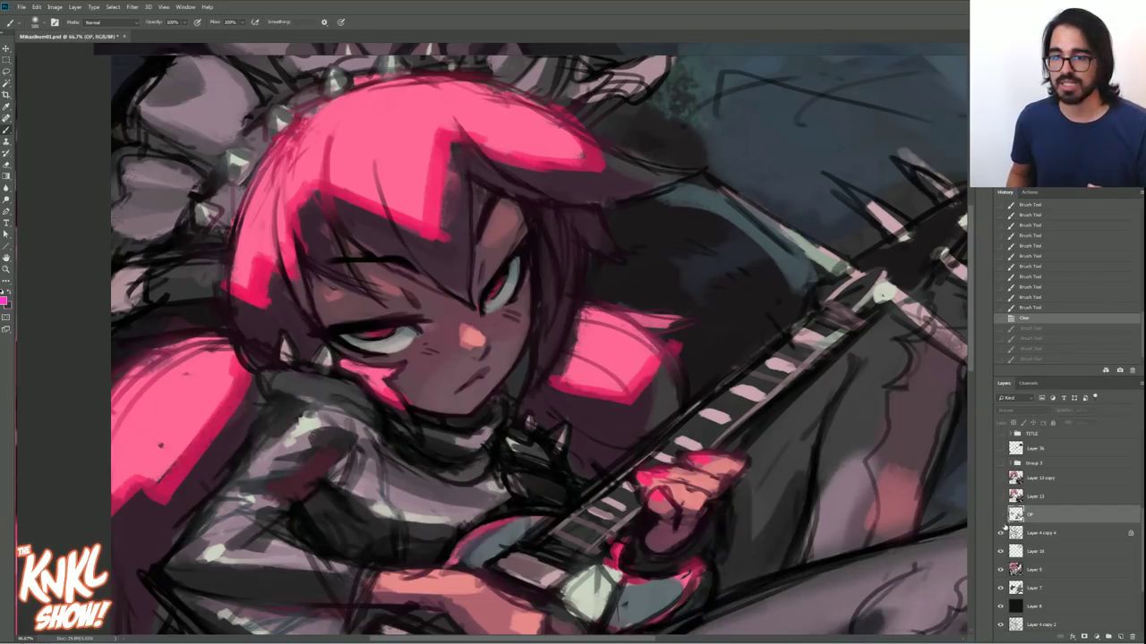
pyautogui.click(1040, 534)
pyautogui.click(999, 533)
pyautogui.click(1000, 534)
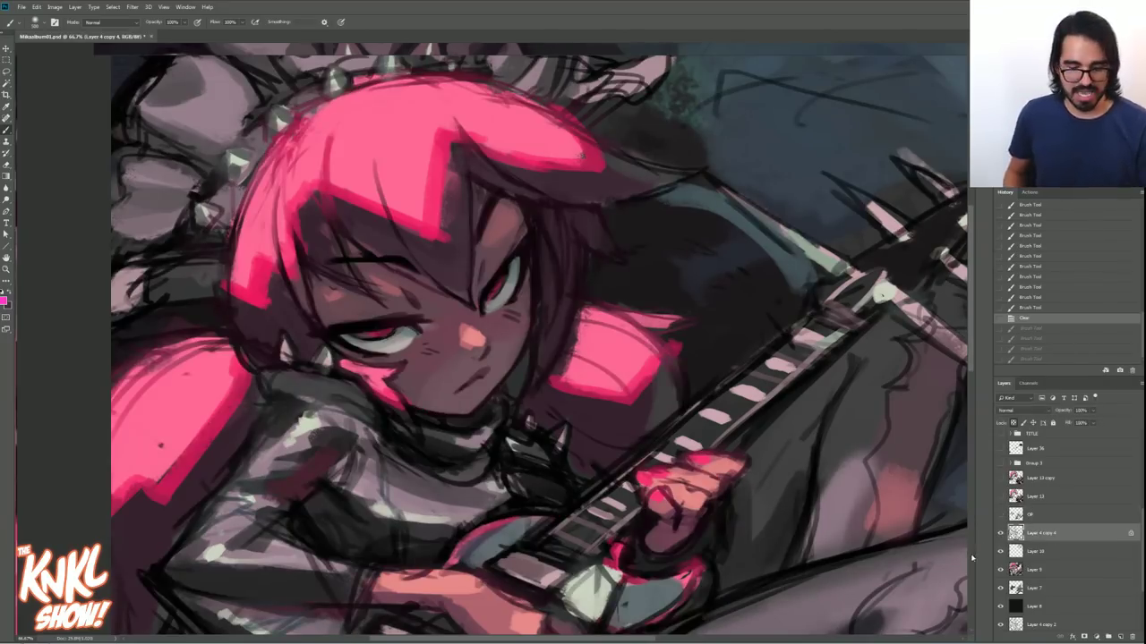
# - Lower Layer 4 copy 4's Lightness in Hue/Saturation to darken its sketch lines, and apply it
pyautogui.hotkey('ctrl', 'u')
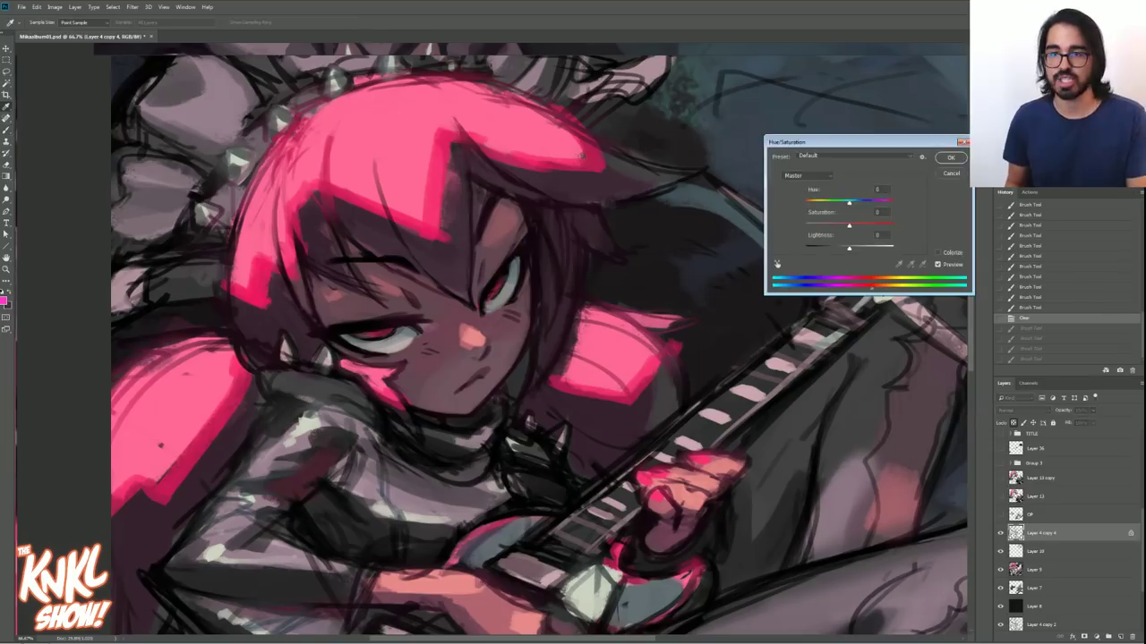
pyautogui.moveTo(848, 248); pyautogui.dragTo(775, 263)
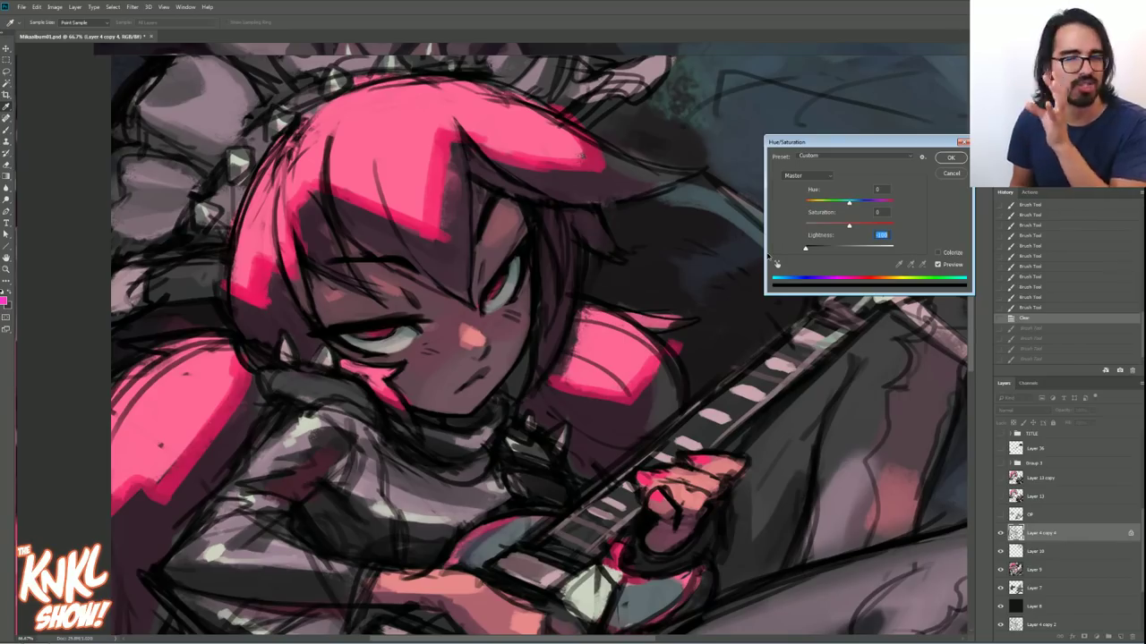
pyautogui.moveTo(802, 251); pyautogui.dragTo(839, 257)
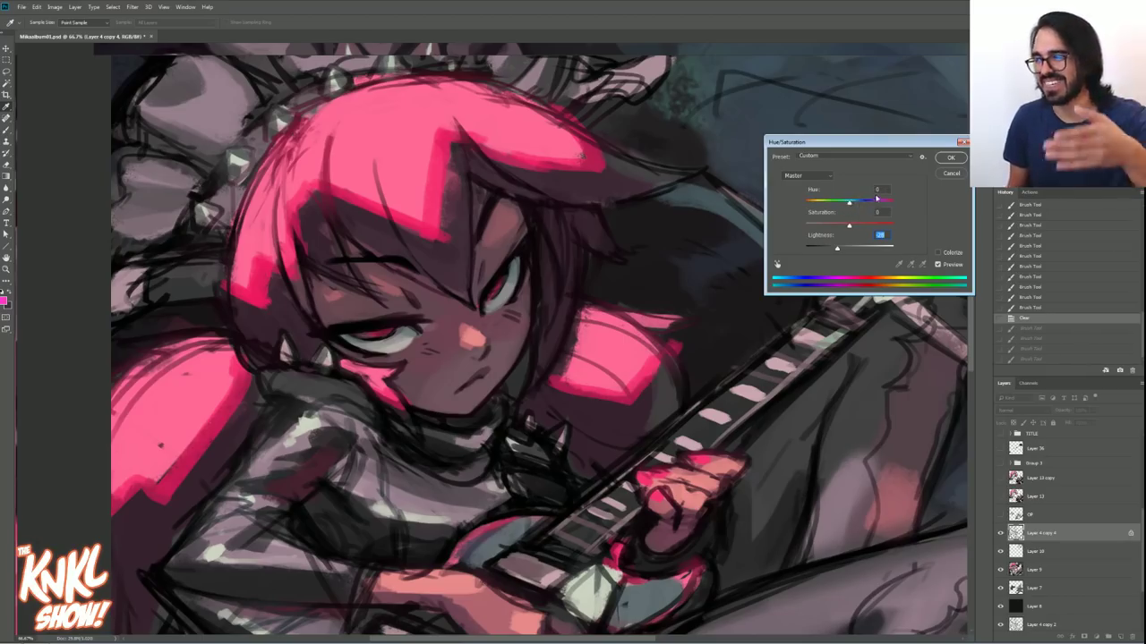
pyautogui.click(954, 175)
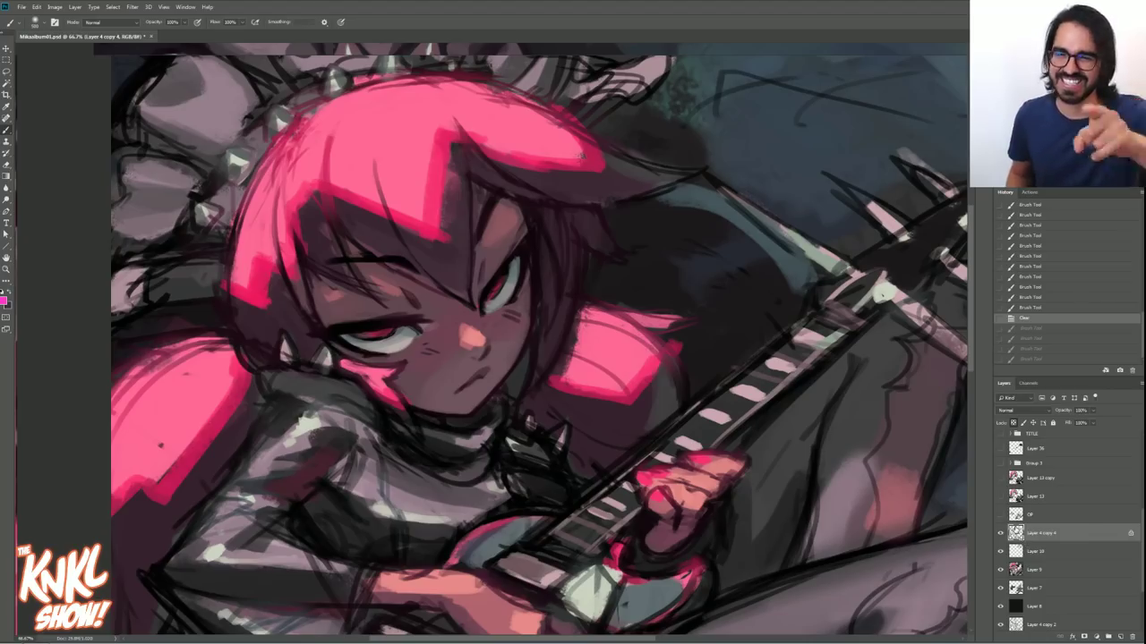
# - Hide the colour layers, Layer 8, Layer 4 copy 2, Layer 4 copy and Layer 4, zoomed out to 33.3%
pyautogui.moveTo(1001, 550)
pyautogui.mouseDown()
pyautogui.moveTo(1000, 571)
pyautogui.moveTo(1001, 536)
pyautogui.moveTo(1000, 606)
pyautogui.mouseUp()
pyautogui.scroll(-2, 1014, 554)
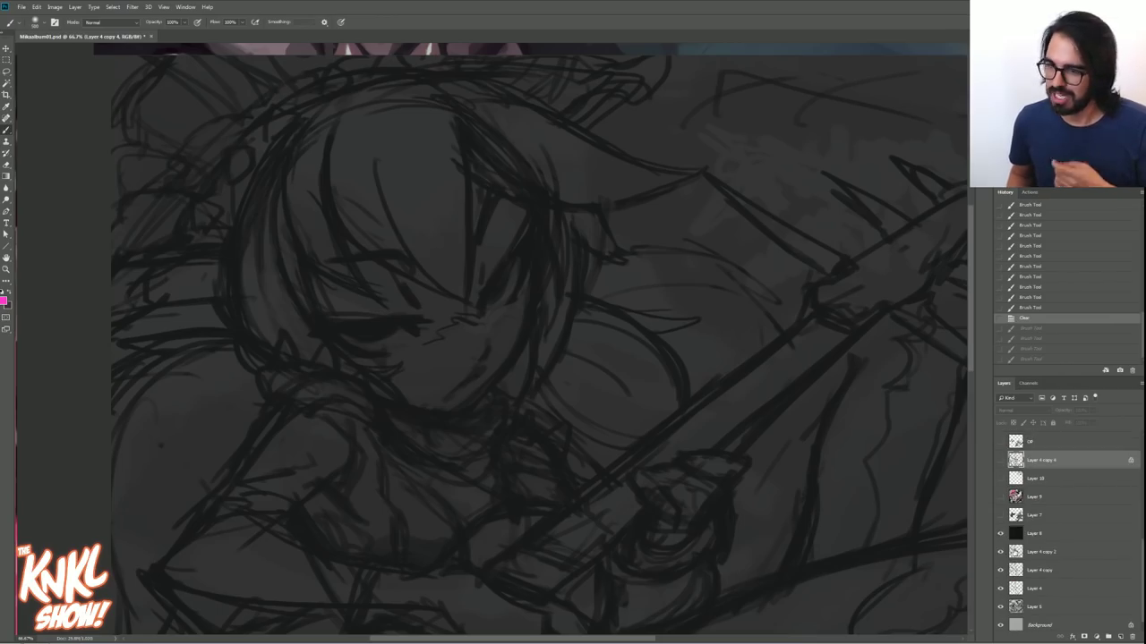
pyautogui.click(1001, 535)
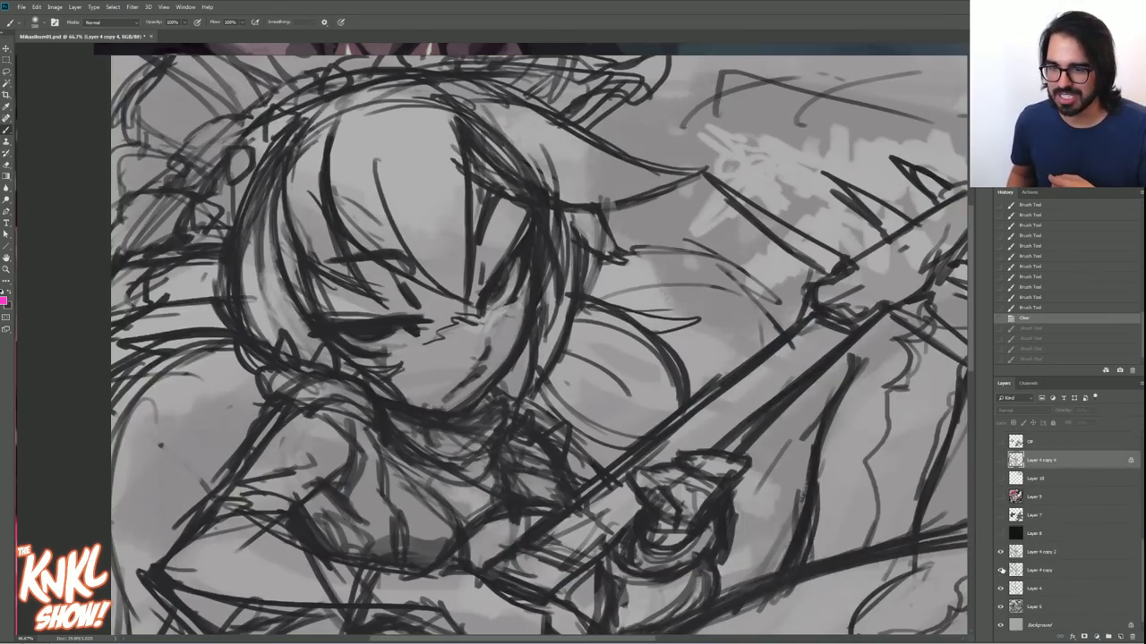
pyautogui.click(1001, 552)
pyautogui.click(1001, 570)
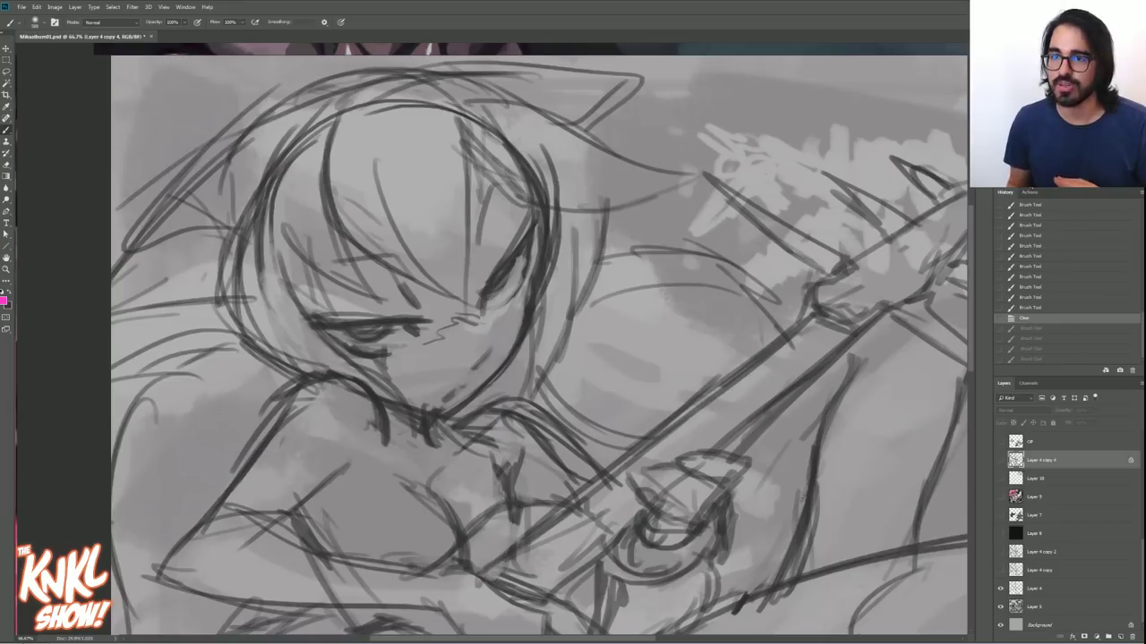
pyautogui.hotkey('ctrl', '-')
pyautogui.hotkey('ctrl', '-')
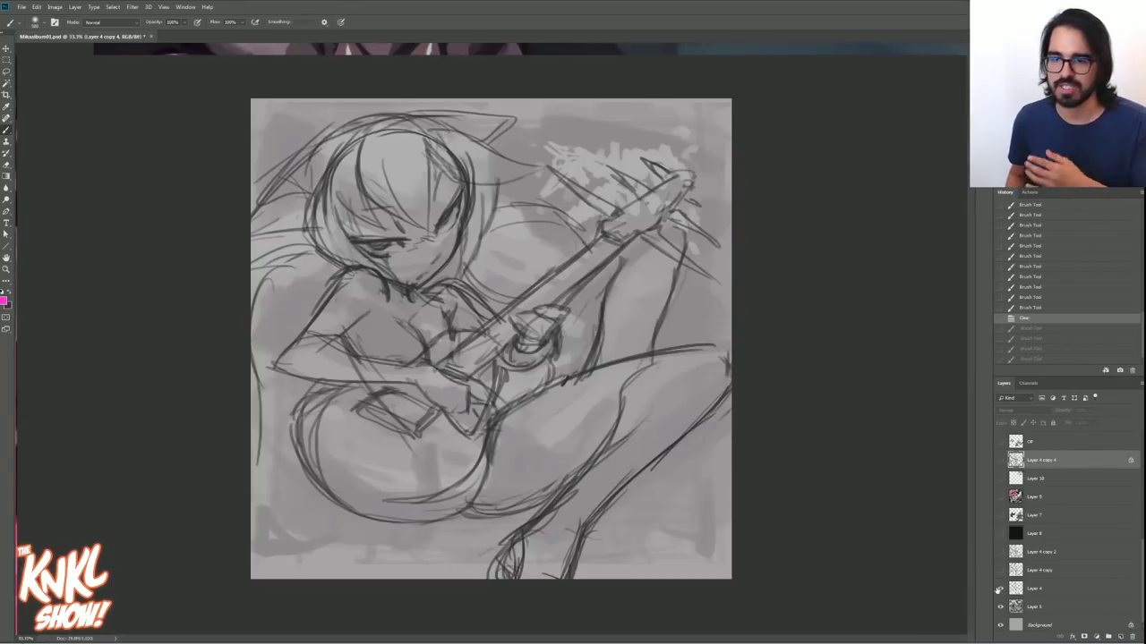
pyautogui.click(1000, 588)
# - Preview Layer 5's opacity around 79%, settle at about 28%, and show Layer 4's rough sketch again
pyautogui.click(1038, 608)
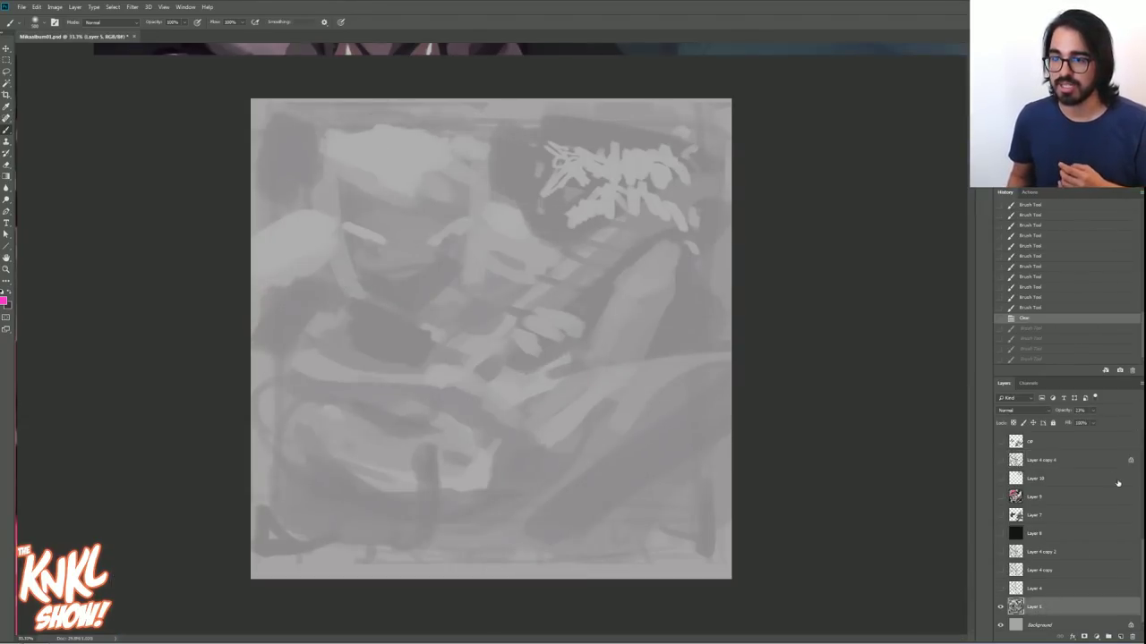
pyautogui.moveTo(1093, 412); pyautogui.dragTo(1121, 418)
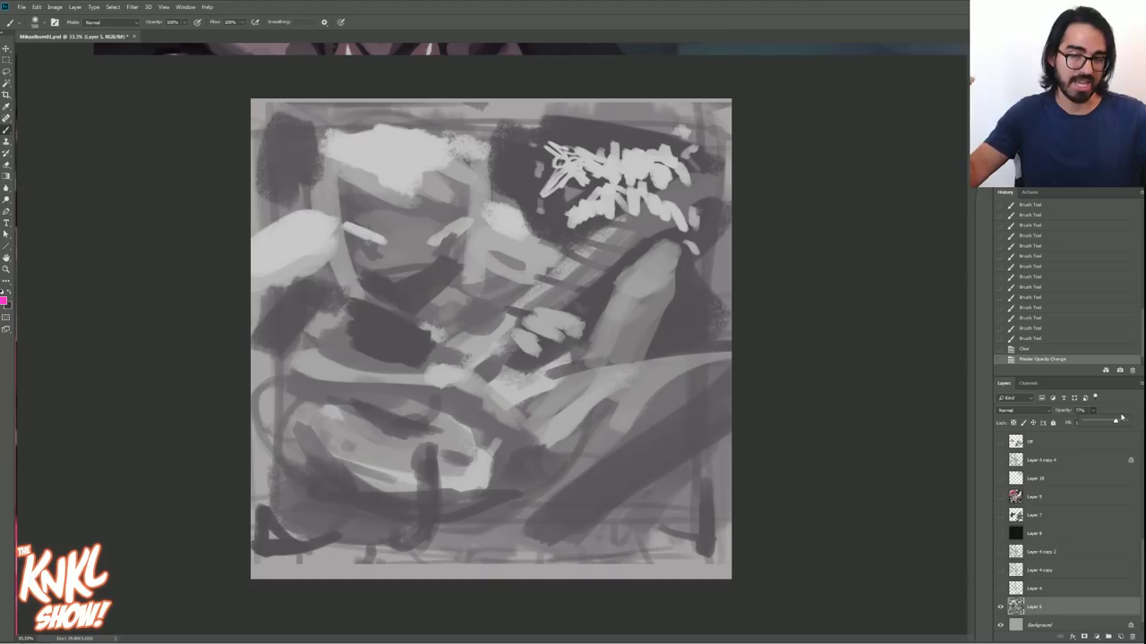
pyautogui.moveTo(1117, 421); pyautogui.dragTo(1094, 421)
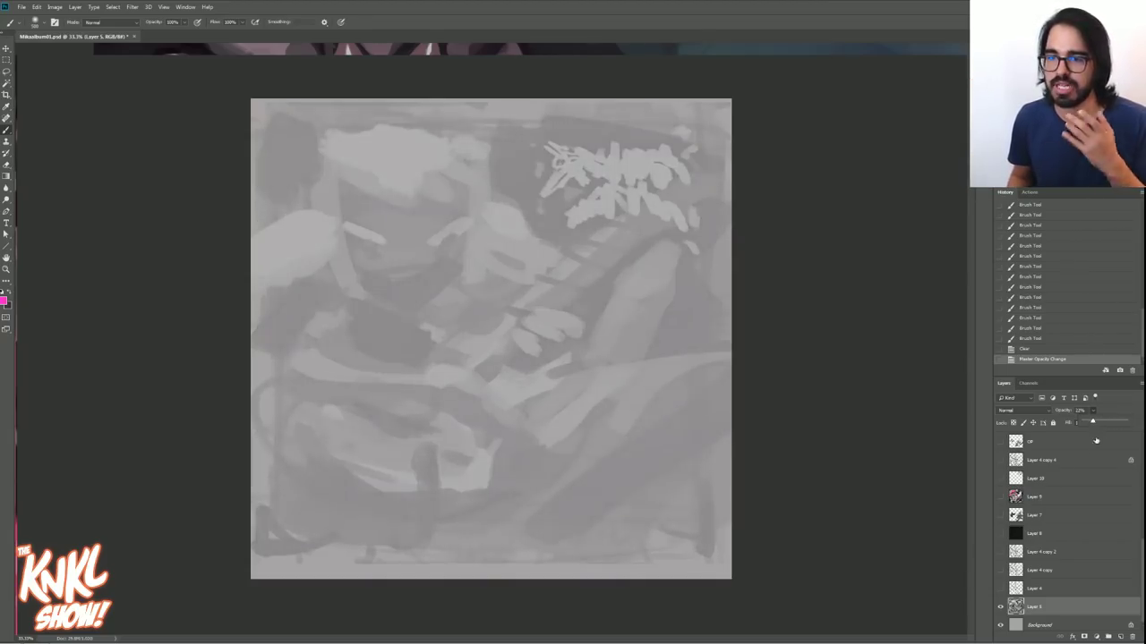
pyautogui.click(999, 589)
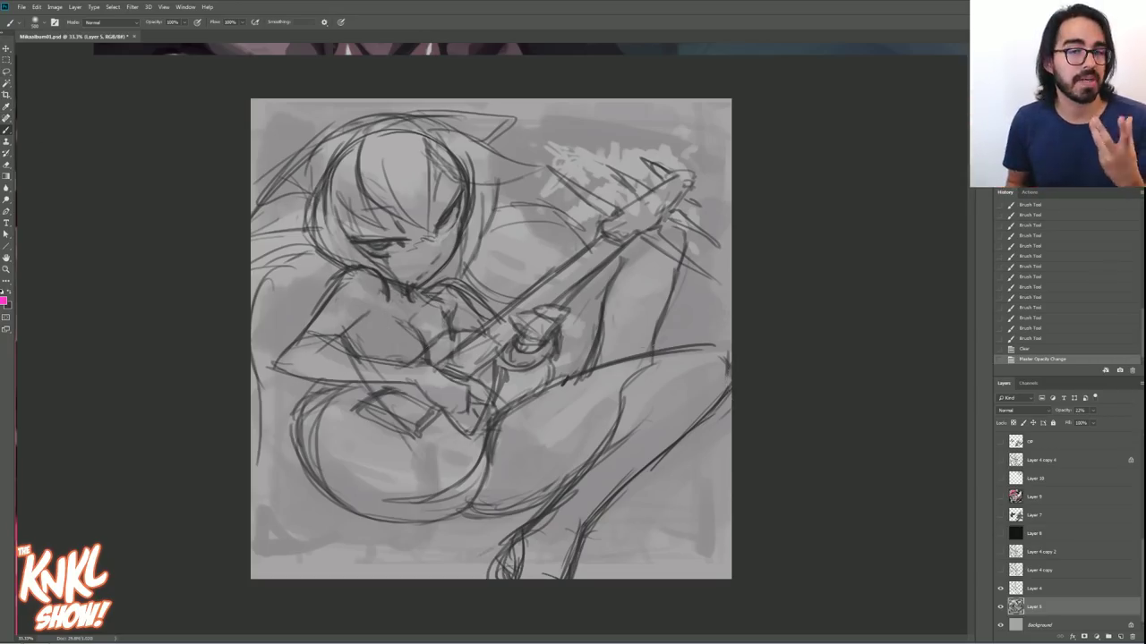
pyautogui.click(1035, 591)
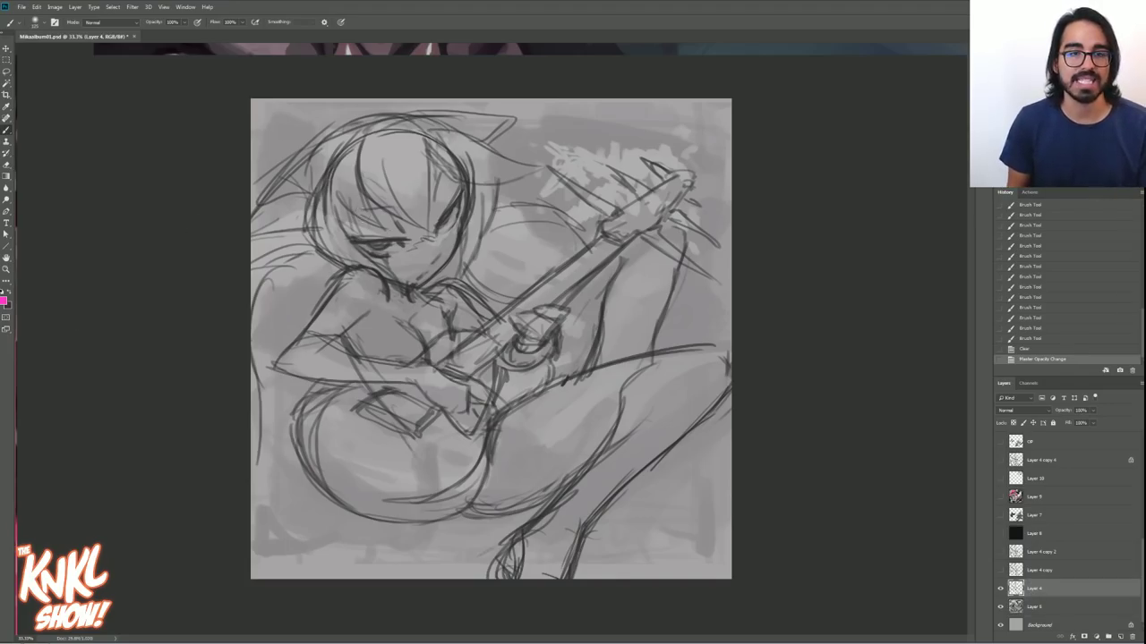
pyautogui.moveTo(374, 161)
pyautogui.mouseDown()
pyautogui.moveTo(354, 193)
pyautogui.moveTo(613, 398)
pyautogui.mouseUp()
pyautogui.hotkey('ctrl', 'z')
pyautogui.moveTo(320, 190)
pyautogui.mouseDown()
pyautogui.moveTo(608, 392)
pyautogui.moveTo(654, 315)
pyautogui.mouseUp()
pyautogui.moveTo(687, 159); pyautogui.dragTo(438, 385)
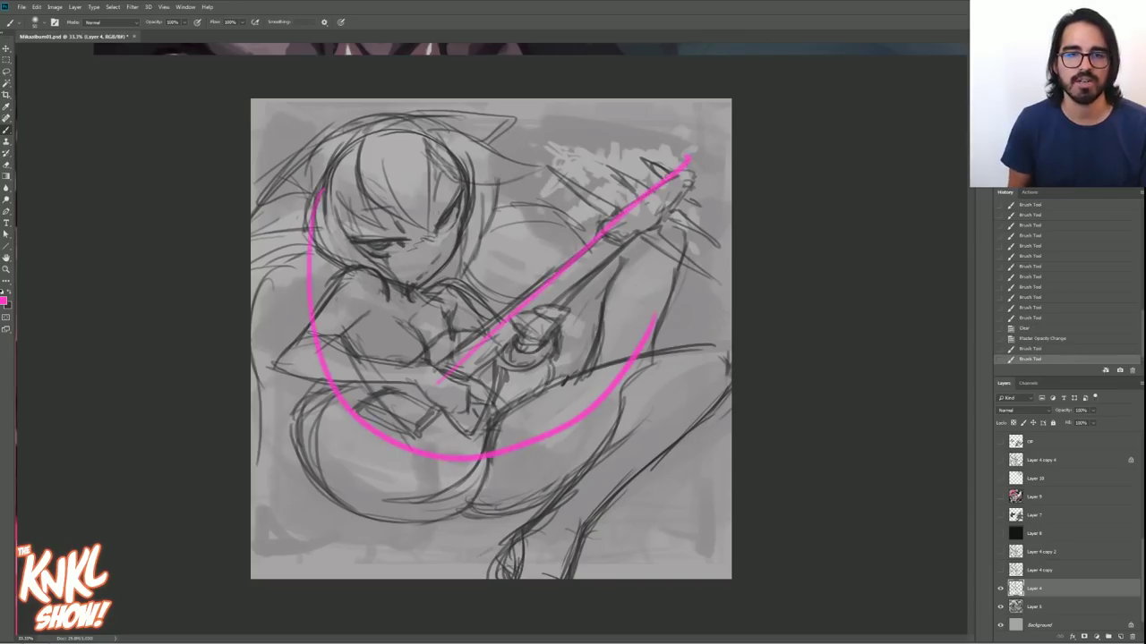
pyautogui.moveTo(442, 145)
pyautogui.mouseDown()
pyautogui.moveTo(545, 163)
pyautogui.moveTo(467, 184)
pyautogui.mouseUp()
pyautogui.moveTo(259, 226); pyautogui.dragTo(479, 143)
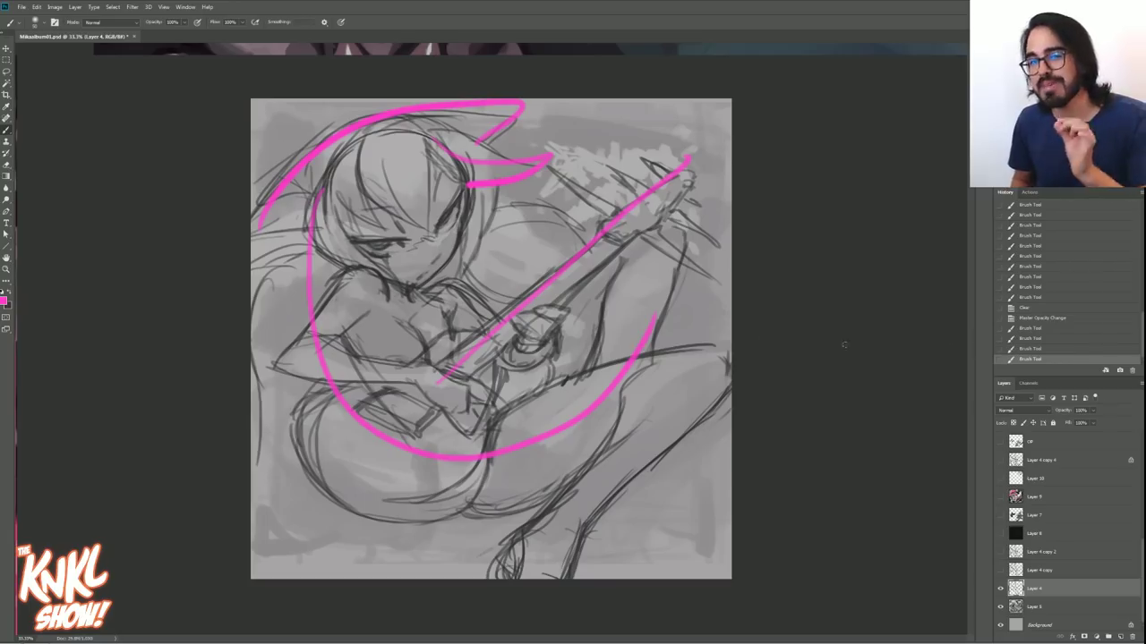
pyautogui.moveTo(503, 423)
pyautogui.mouseDown()
pyautogui.moveTo(730, 367)
pyautogui.moveTo(537, 526)
pyautogui.mouseUp()
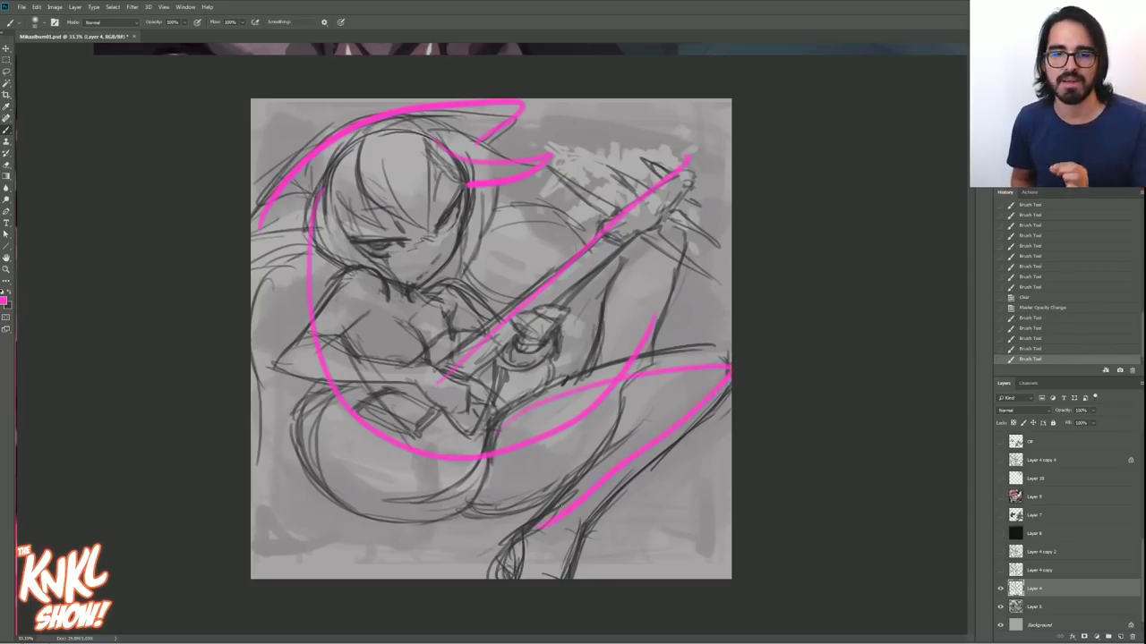
pyautogui.click(1040, 348)
pyautogui.click(1038, 339)
pyautogui.click(1034, 329)
pyautogui.click(1035, 318)
pyautogui.click(1038, 297)
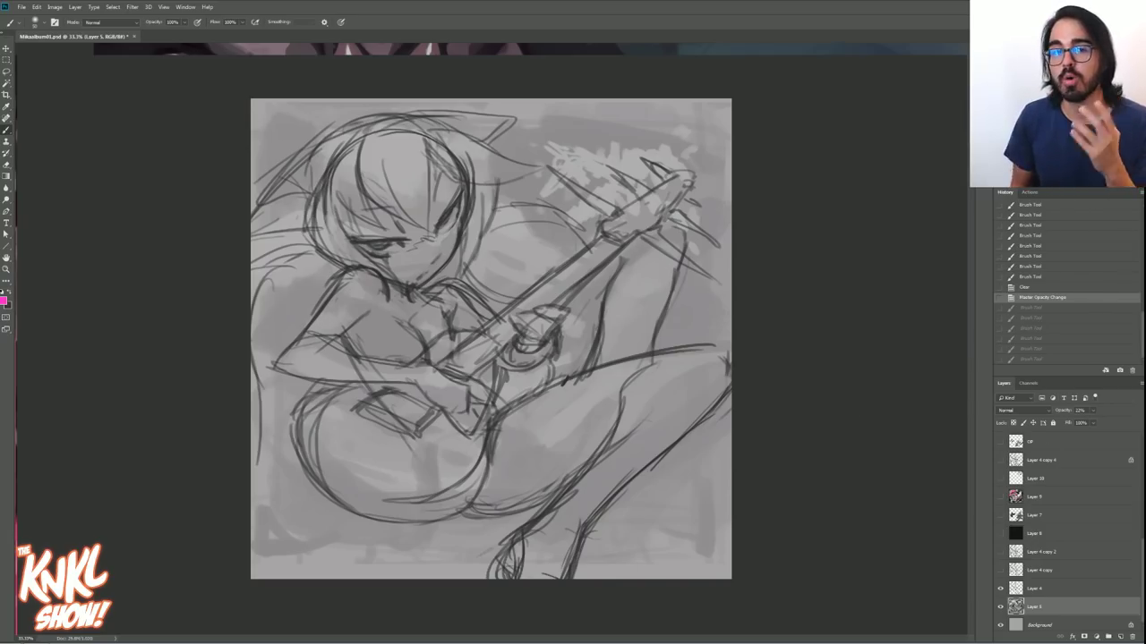
pyautogui.hotkey('ctrl', '+')
pyautogui.hotkey('ctrl', '+')
pyautogui.hotkey('ctrl', '+')
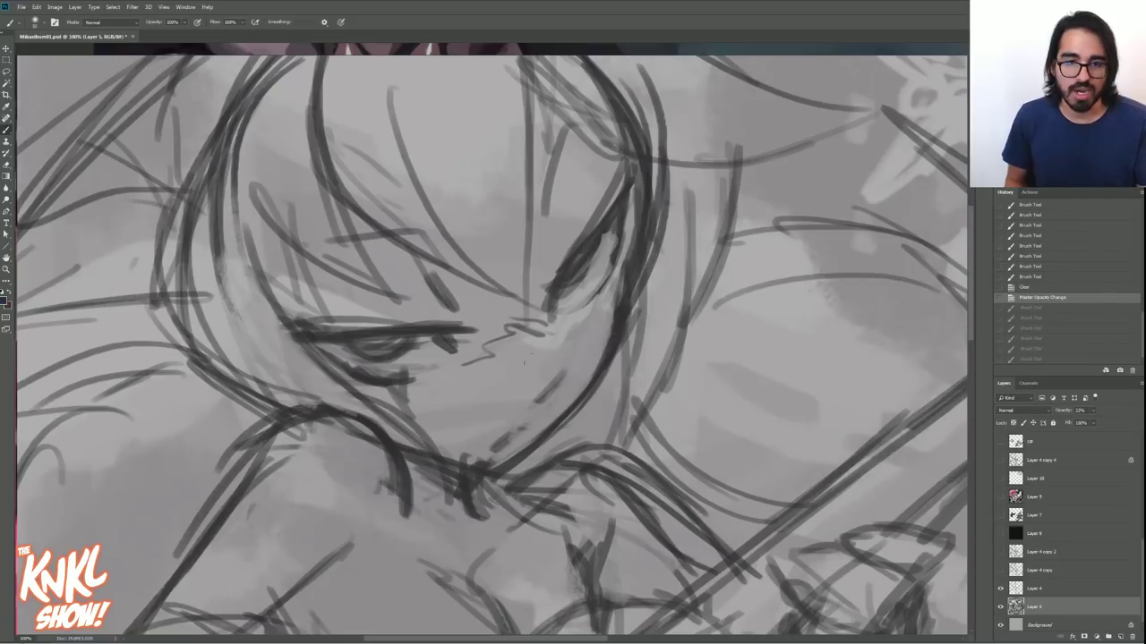
pyautogui.rightClick(487, 376)
pyautogui.click(491, 481)
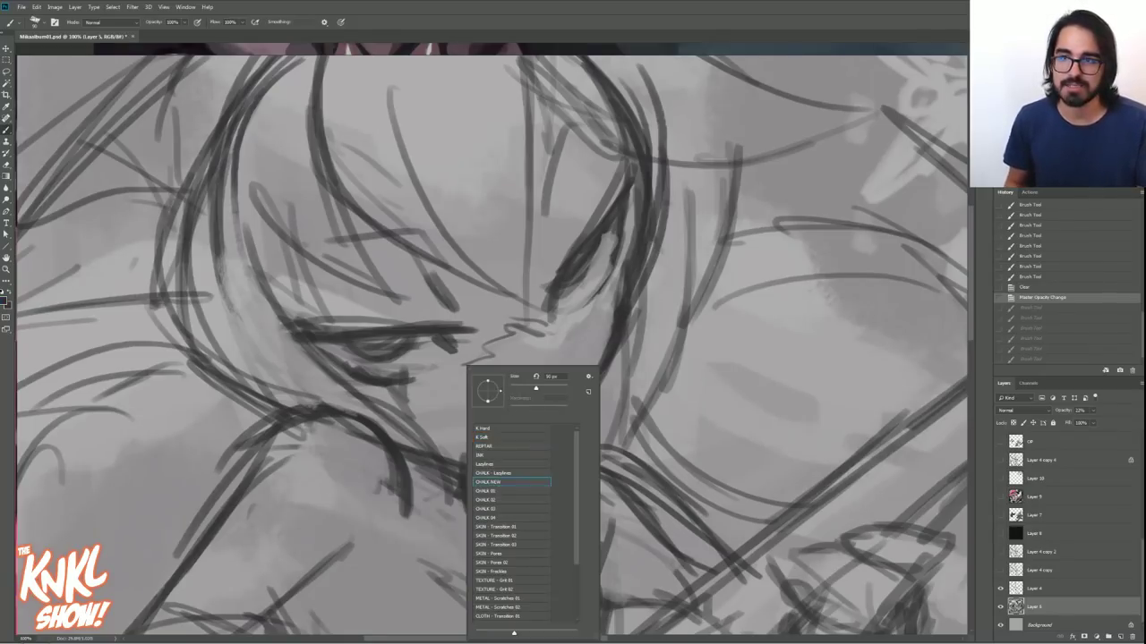
pyautogui.press('Return')
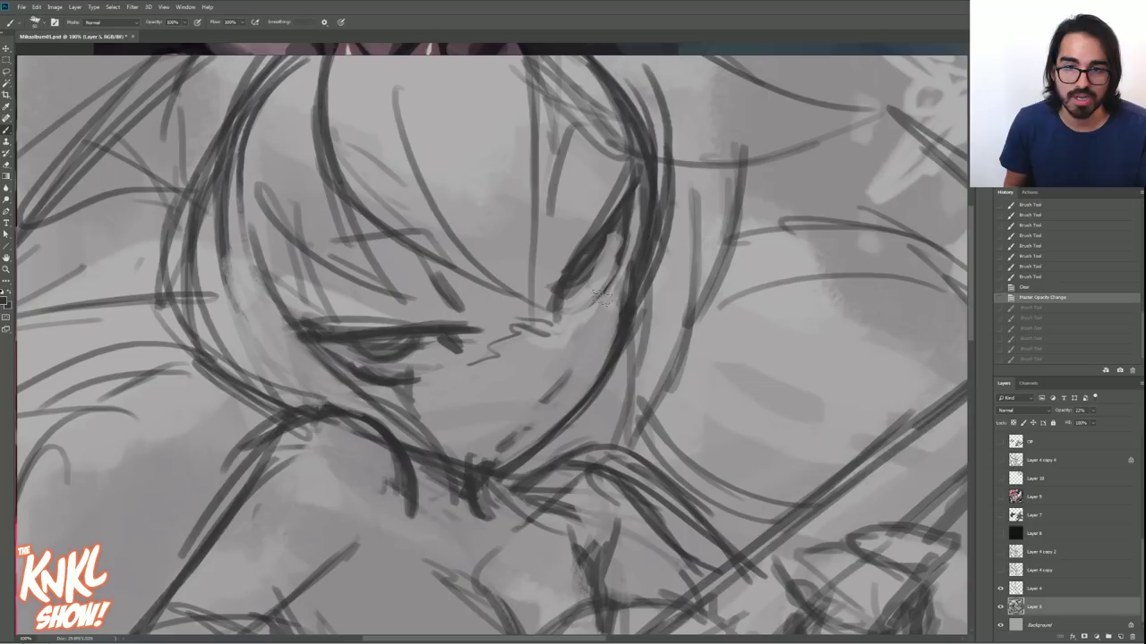
pyautogui.moveTo(608, 292); pyautogui.dragTo(618, 290)
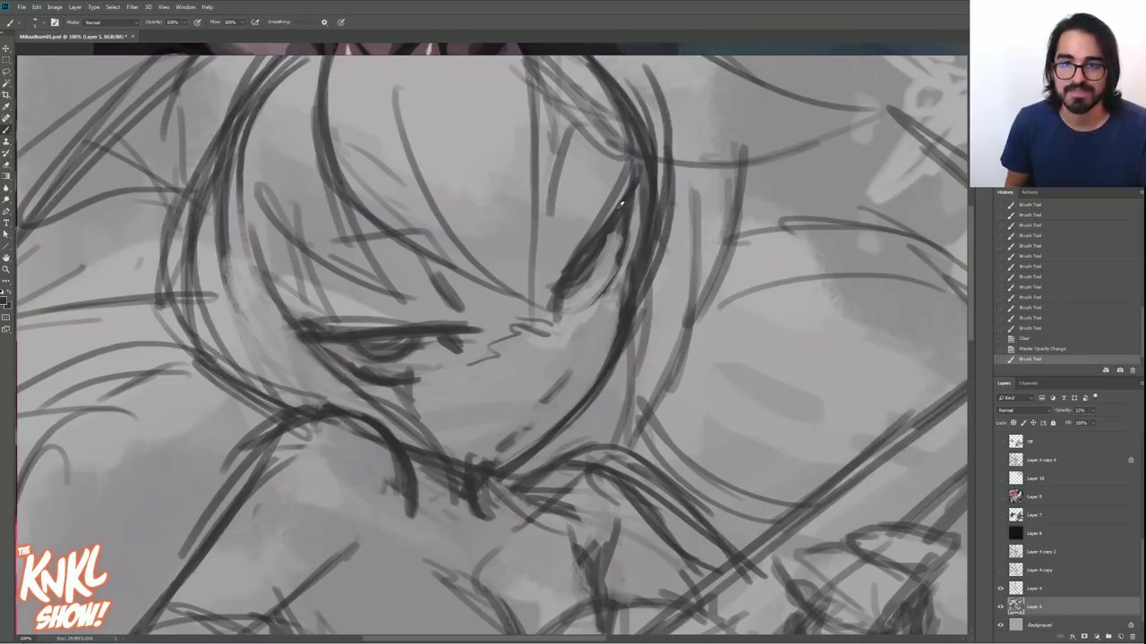
pyautogui.click(1030, 588)
pyautogui.moveTo(625, 267); pyautogui.dragTo(605, 283)
pyautogui.moveTo(621, 238); pyautogui.dragTo(566, 295)
pyautogui.press('e')
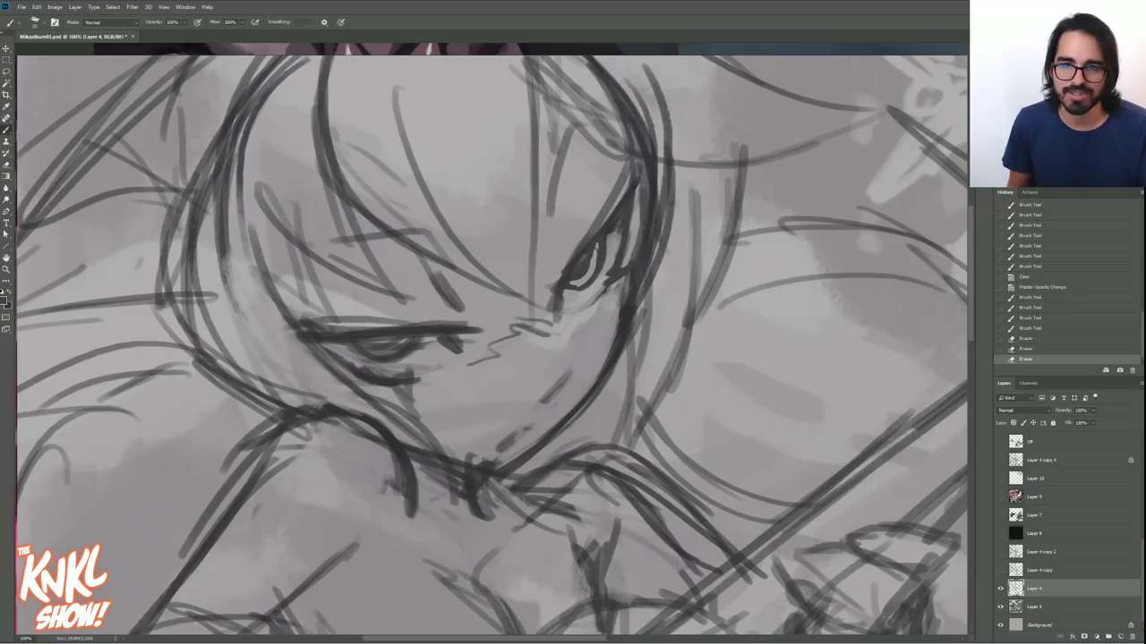
pyautogui.moveTo(580, 269)
pyautogui.mouseDown()
pyautogui.moveTo(568, 290)
pyautogui.moveTo(584, 255)
pyautogui.moveTo(579, 263)
pyautogui.mouseUp()
pyautogui.press('b')
pyautogui.moveTo(644, 208); pyautogui.dragTo(634, 185)
pyautogui.moveTo(555, 269); pyautogui.dragTo(612, 204)
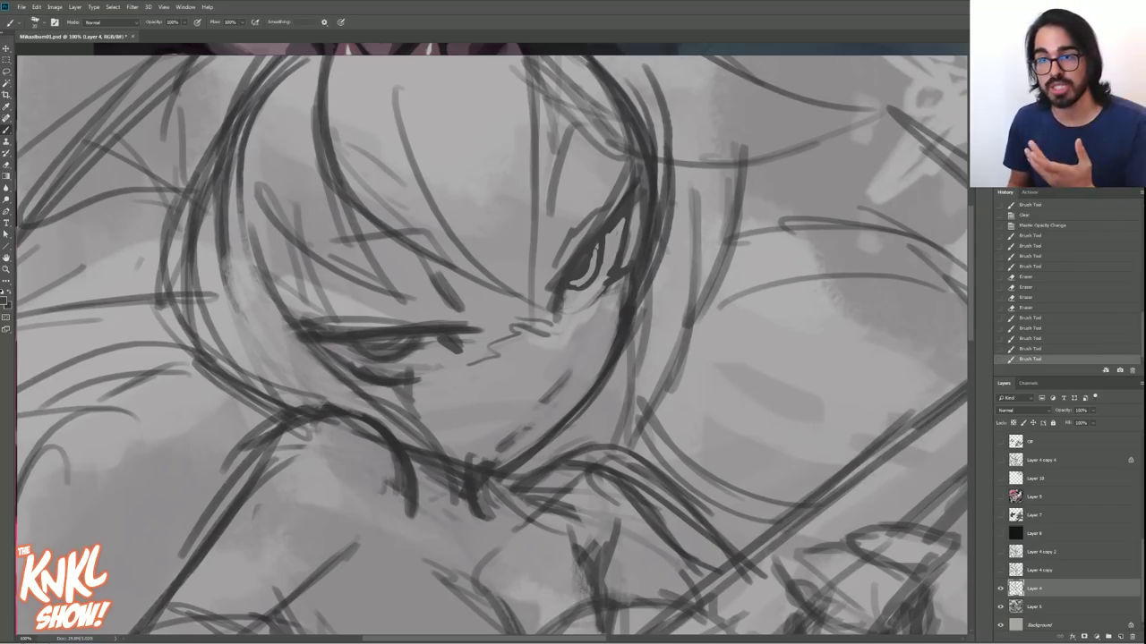
pyautogui.hotkey('ctrl', '-')
# - Revert the eye refinements, then compare Layer 4, Layer 4 copy and Layer 4 copy 2, leaving all hidden
pyautogui.click(1025, 225)
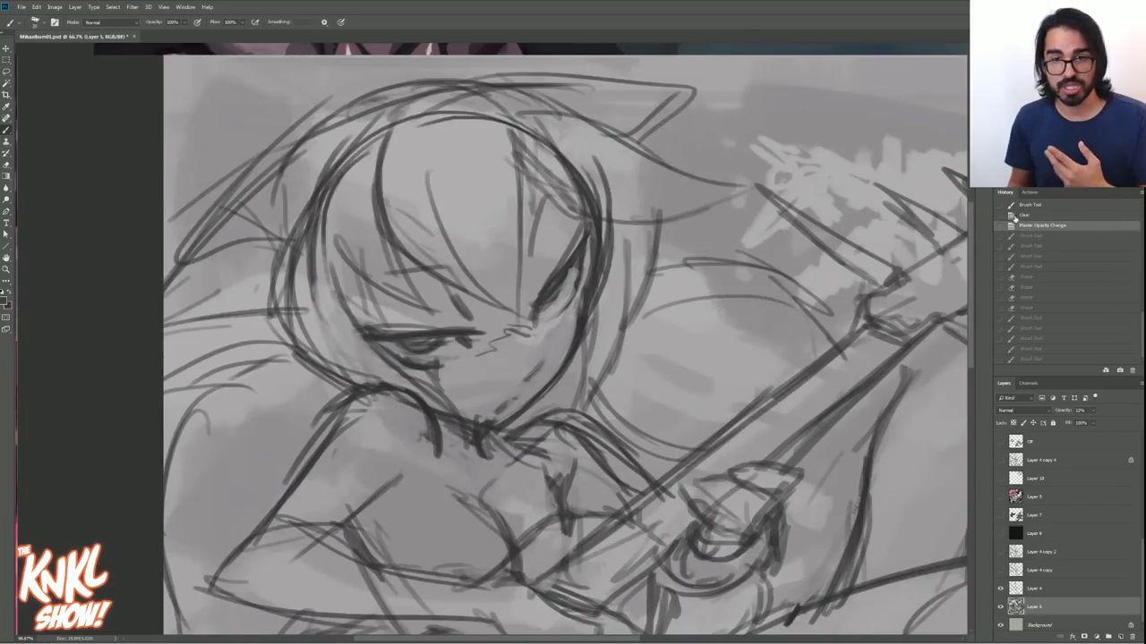
pyautogui.hotkey('ctrl', '-')
pyautogui.hotkey('ctrl', '-')
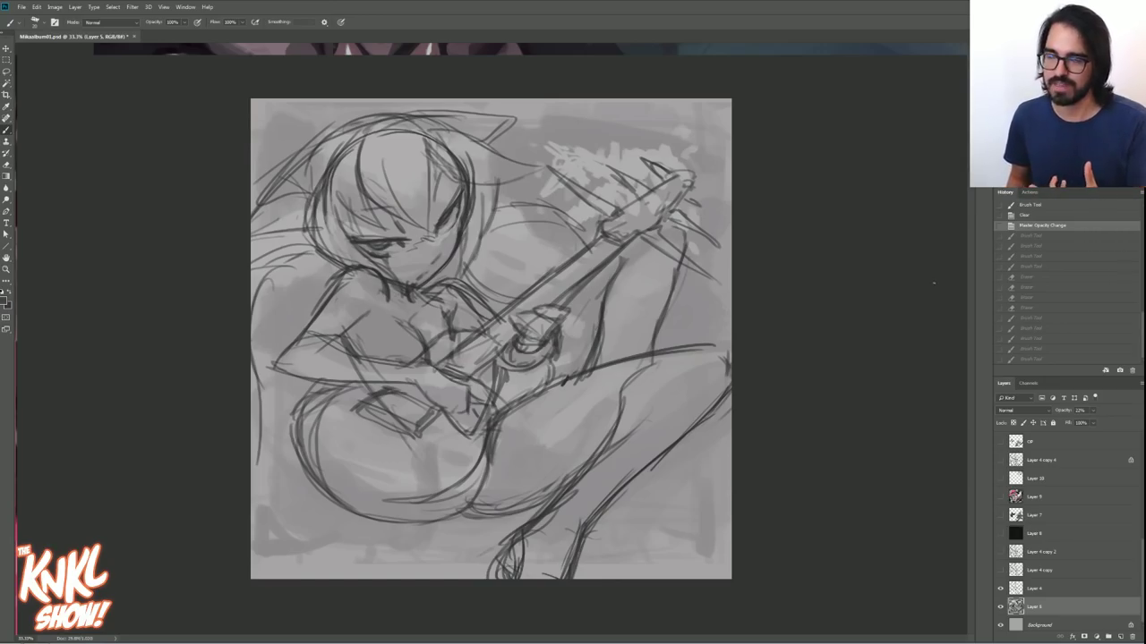
pyautogui.click(1000, 588)
pyautogui.click(1000, 570)
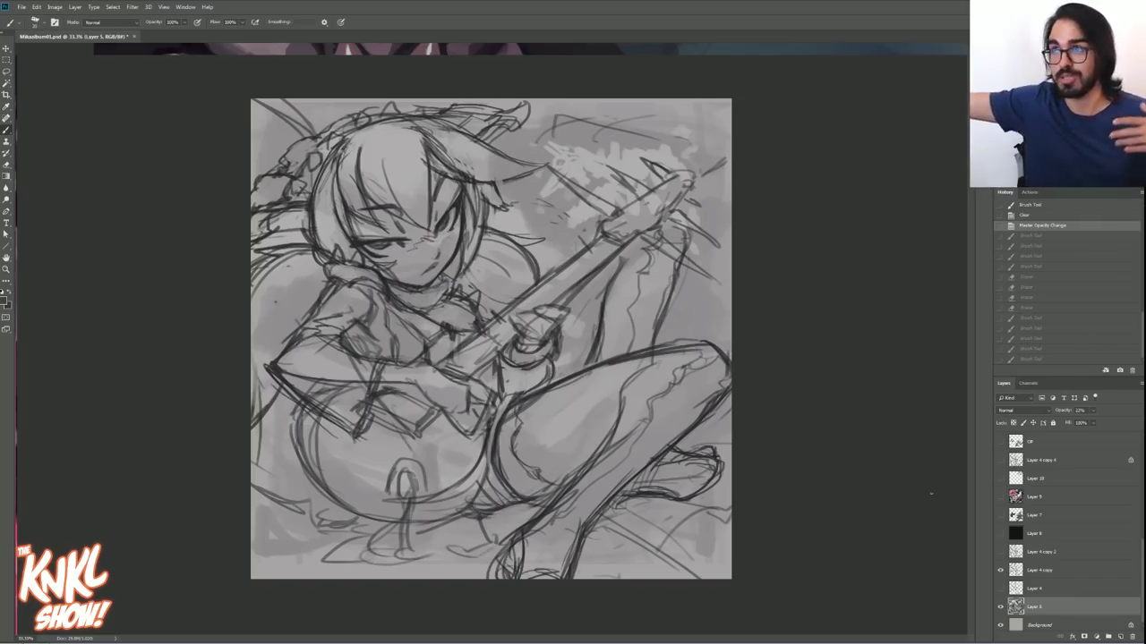
pyautogui.click(1000, 570)
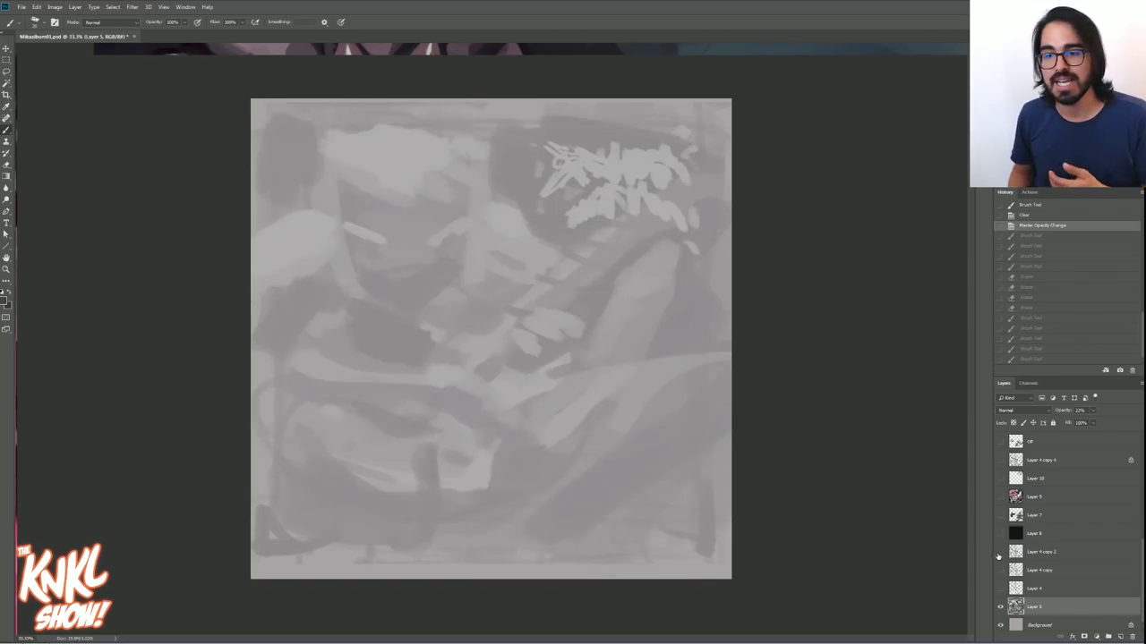
pyautogui.click(1000, 552)
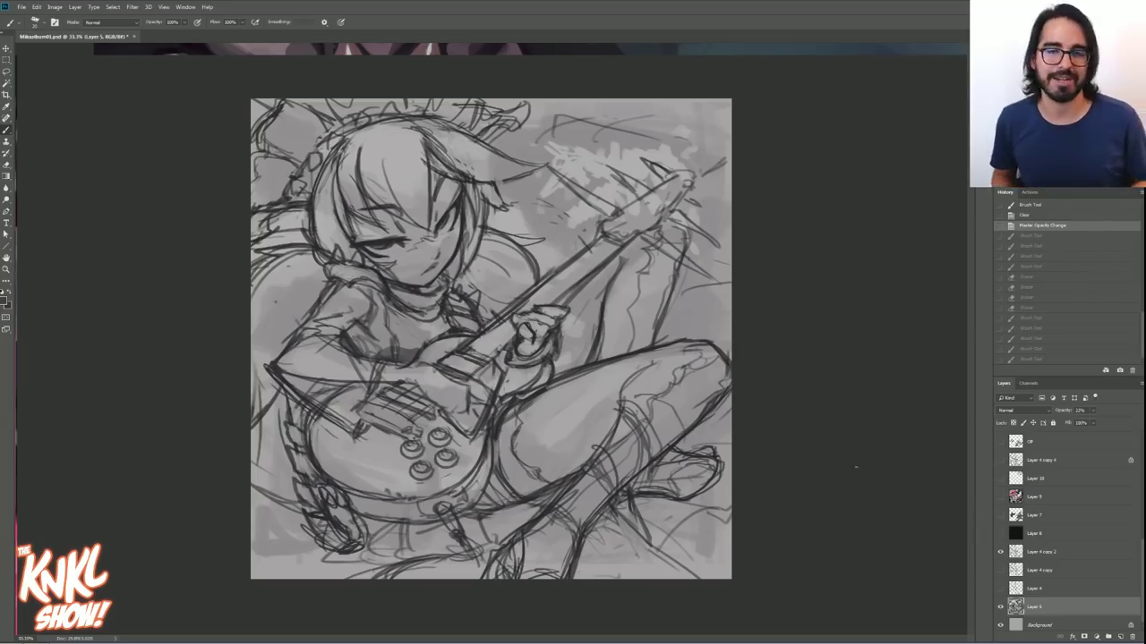
pyautogui.click(1000, 551)
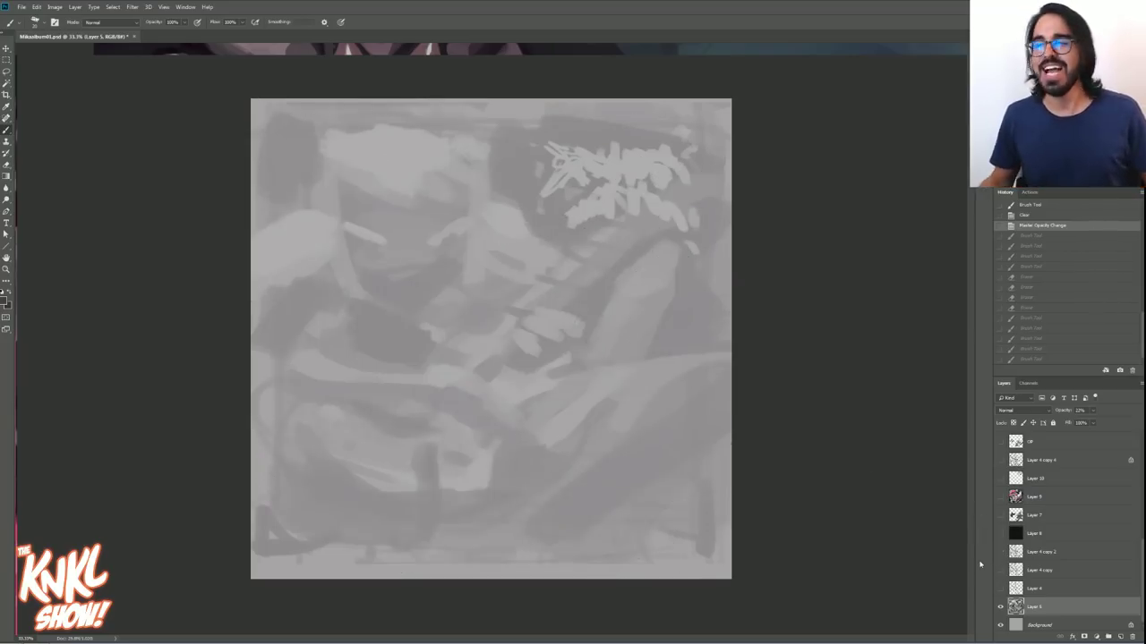